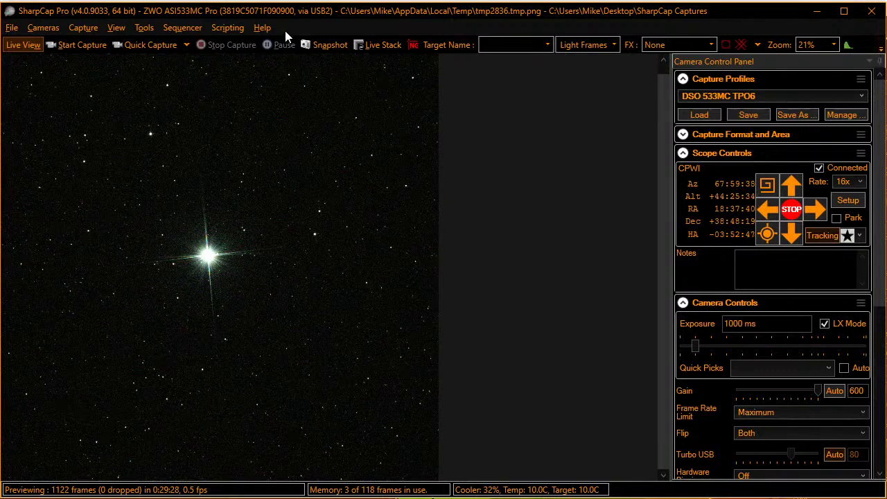
Fit the SharpCap window's height to the streamed screen area, checking the framing in the YouTube Studio live preview.
drag(277, 6, 277, 4)
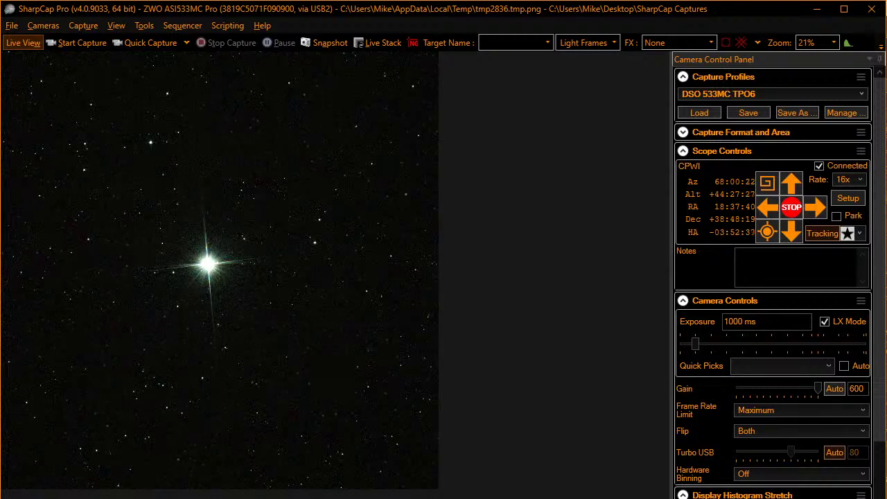
drag(743, 498, 748, 452)
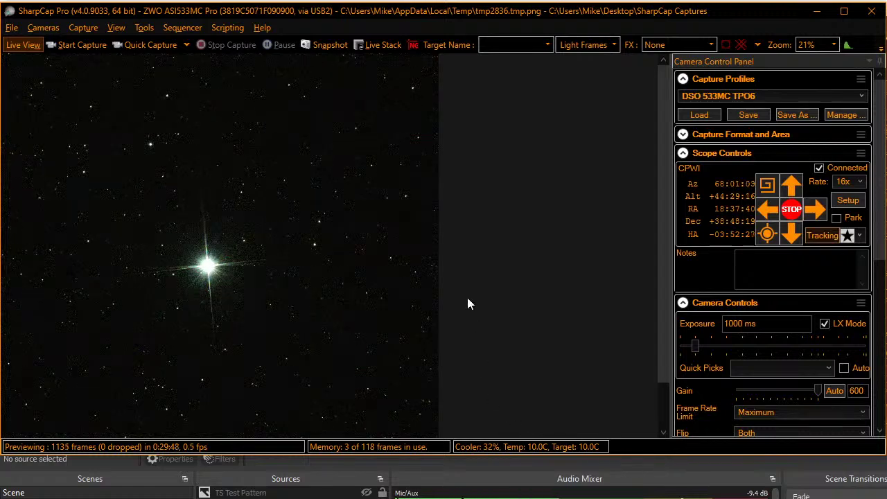
key(alt+Tab)
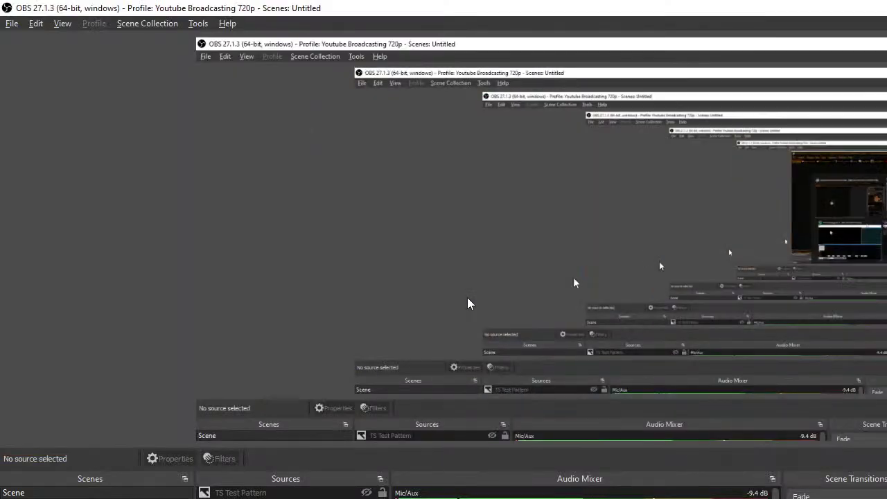
key(alt+Tab)
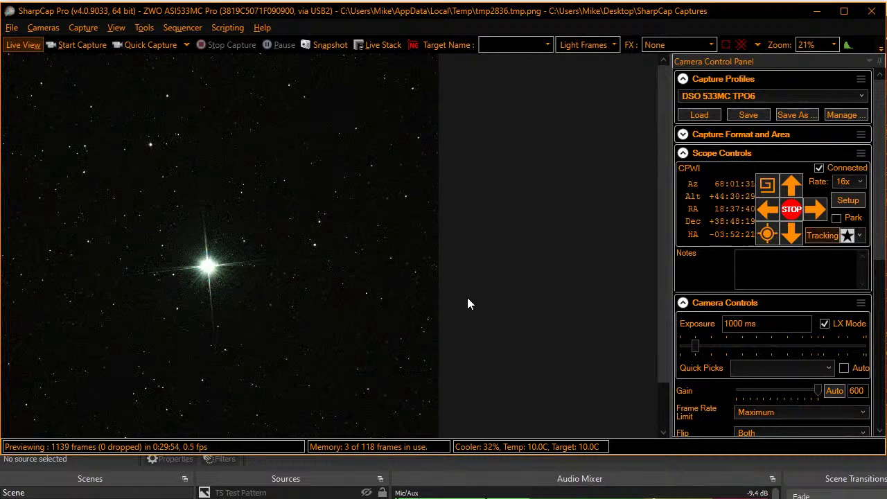
key(alt+Tab)
key(alt+Tab)
key(alt+Tab)
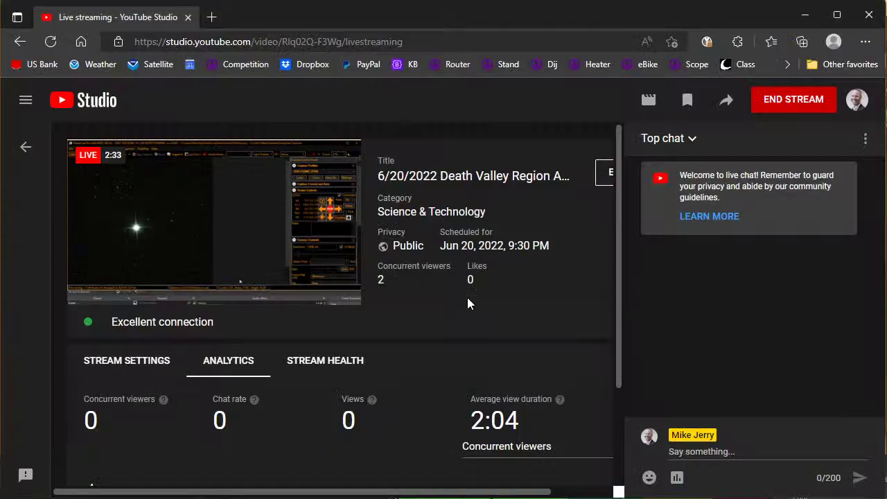
key(alt+Tab)
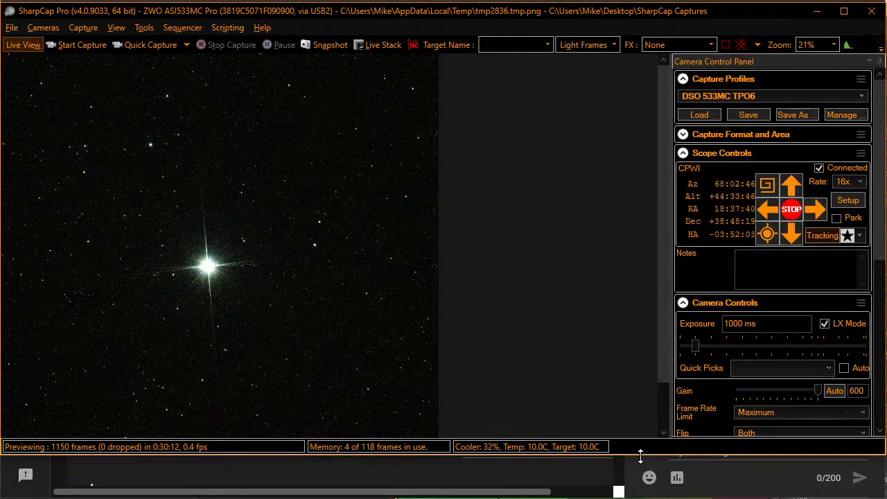
drag(640, 455, 642, 491)
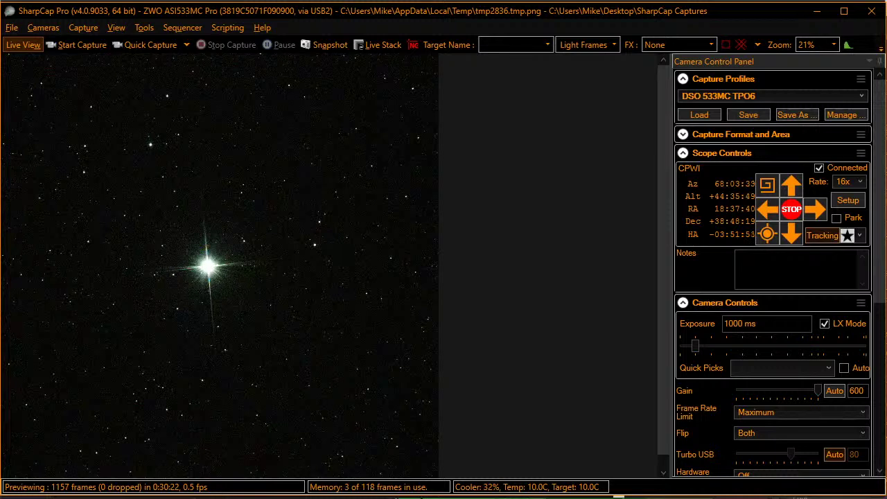
Switch to Stellarium, target the Ring Nebula (M 57) in Lyra with the telescope, and return to SharpCap.
key(alt+Tab)
key(alt+Tab)
key(alt+Tab)
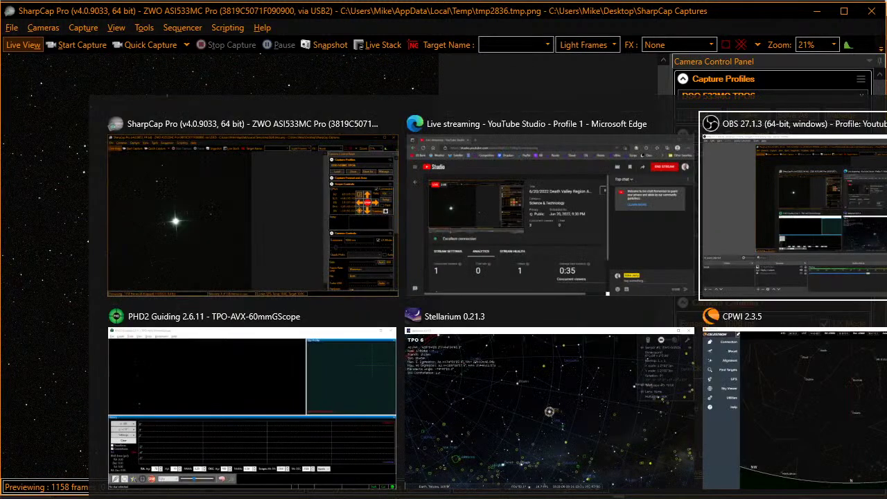
key(alt+Tab)
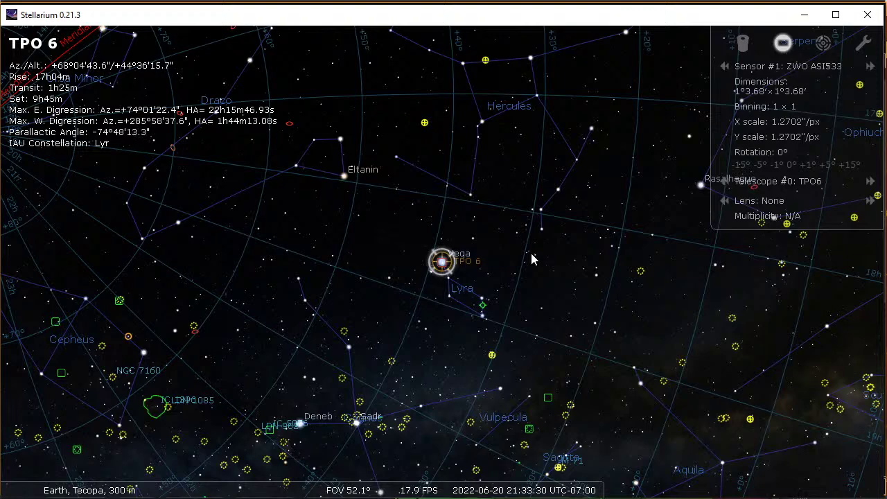
click(483, 306)
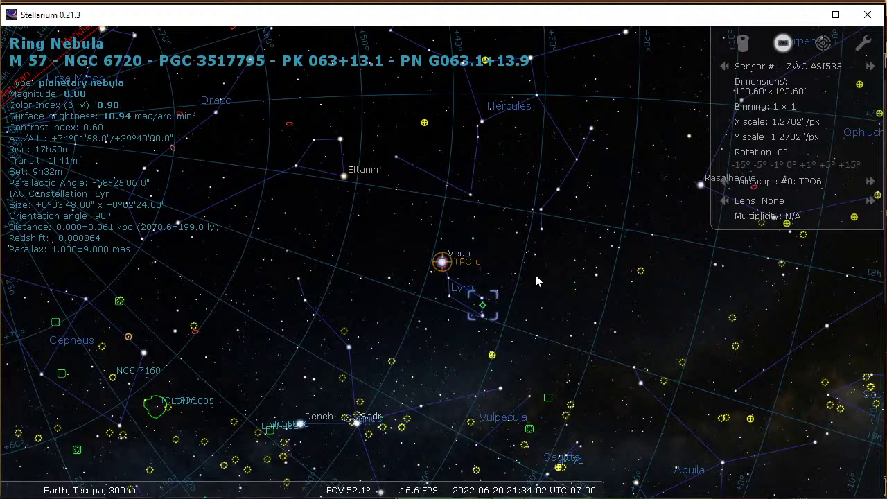
key(alt+Tab)
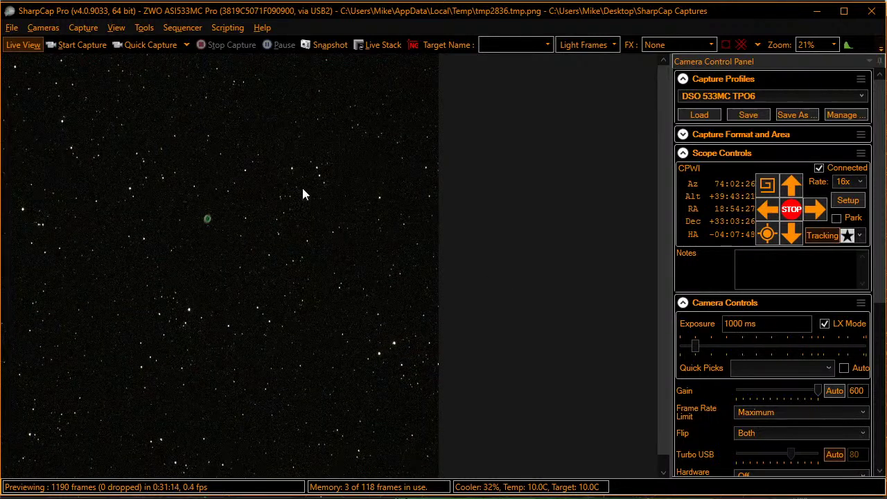
Run the recent Start Imaging 533.scs sequence and close its progress window once it has finished.
click(182, 30)
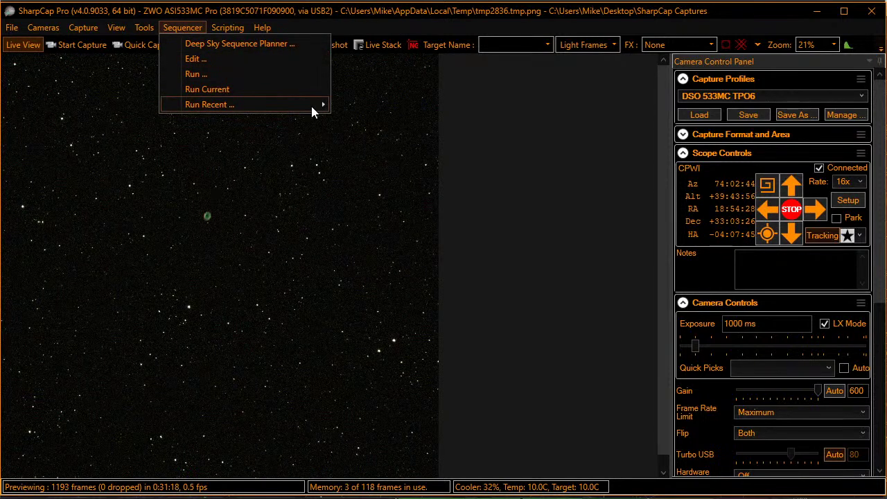
mouse_move(313, 107)
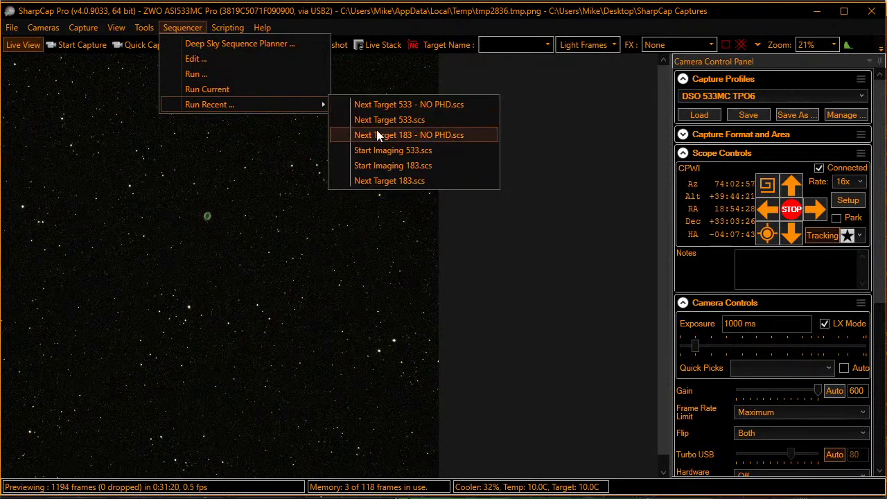
click(387, 149)
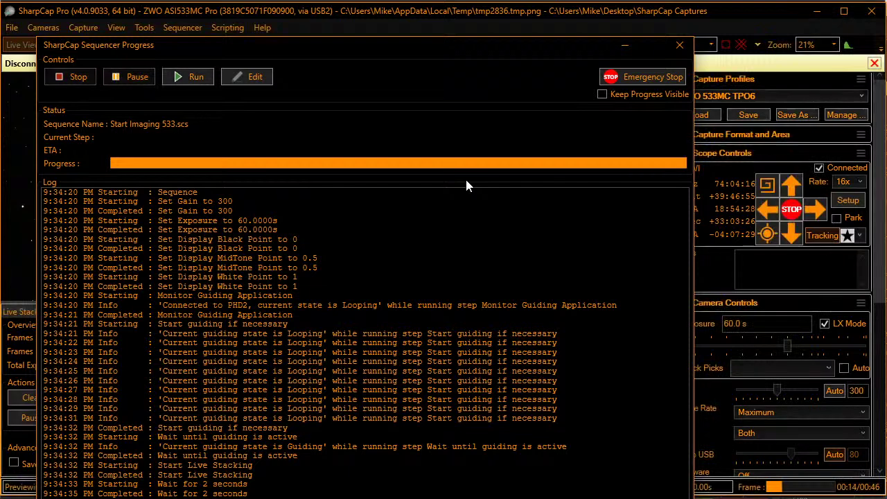
click(679, 46)
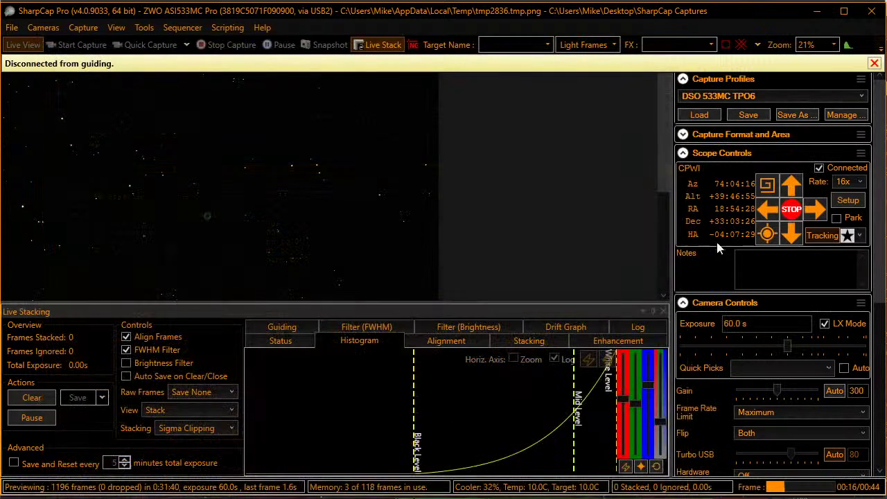
Set the camera exposure to 15 s and auto-stretch the live stack's histogram, with the Live Stacking pane set to auto-hide.
click(721, 347)
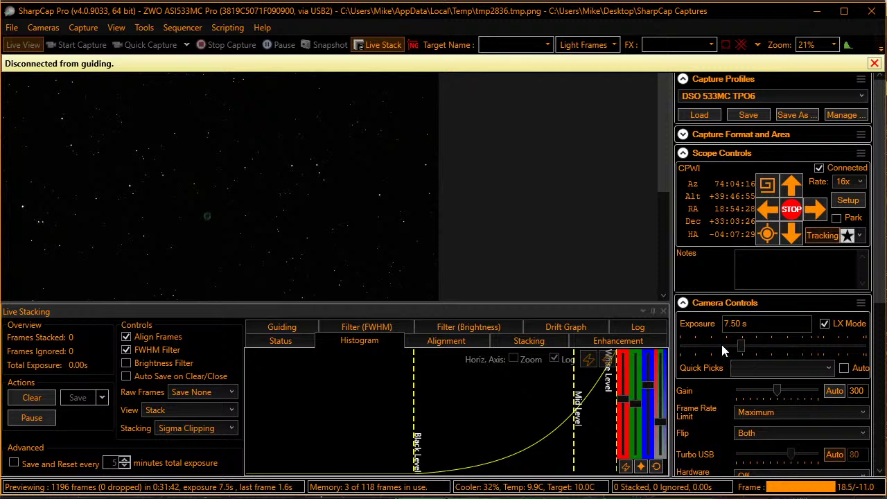
click(767, 347)
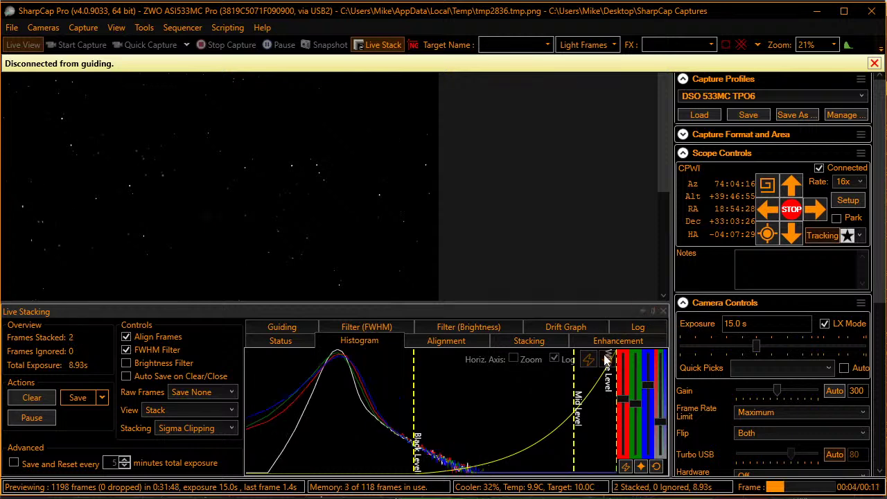
click(652, 311)
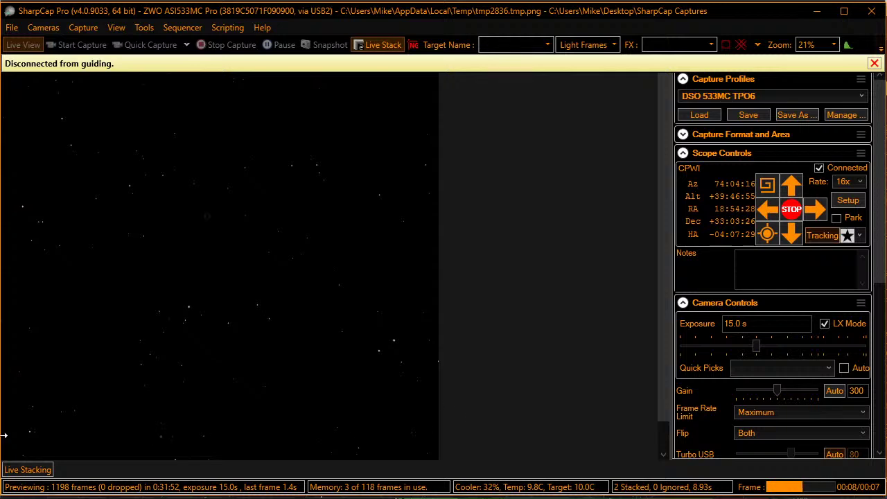
click(23, 471)
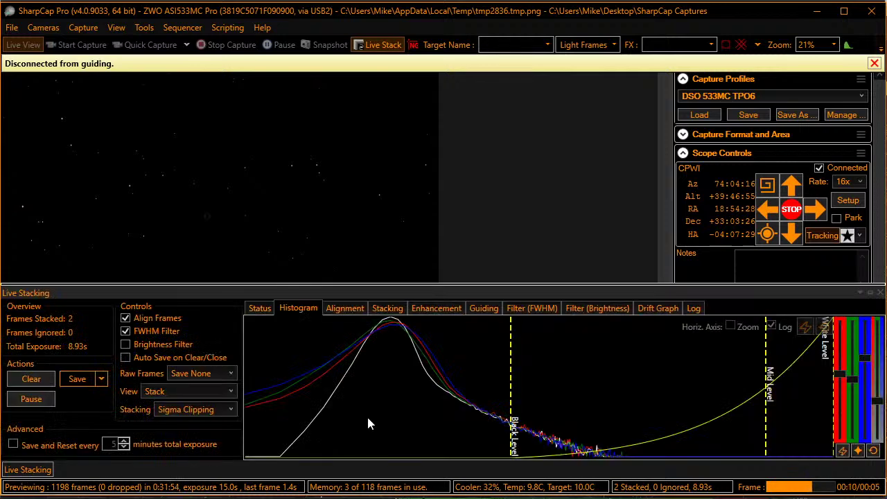
click(805, 328)
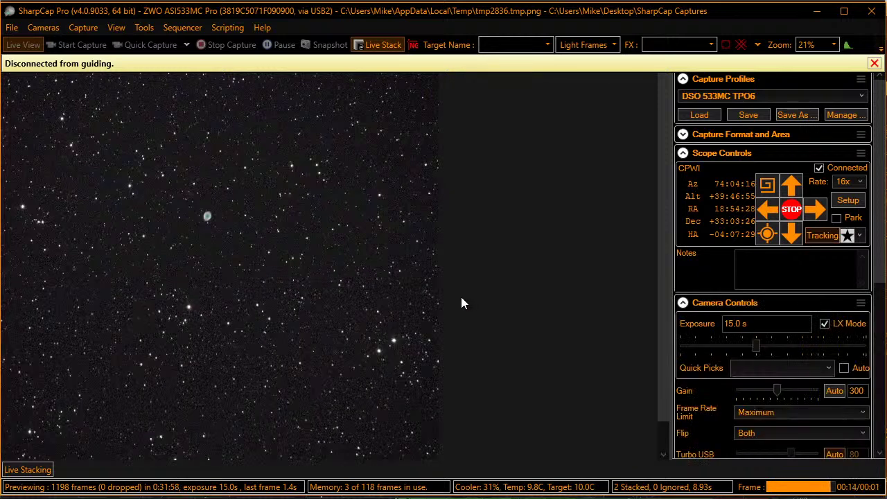
Enable Unsharp Mask sharpening and Bilateral Filter noise reduction for the live stack.
click(29, 470)
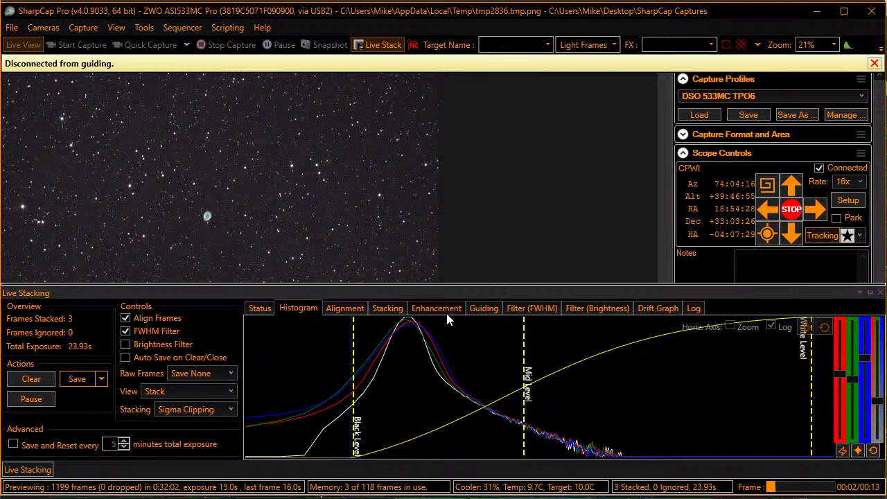
click(436, 309)
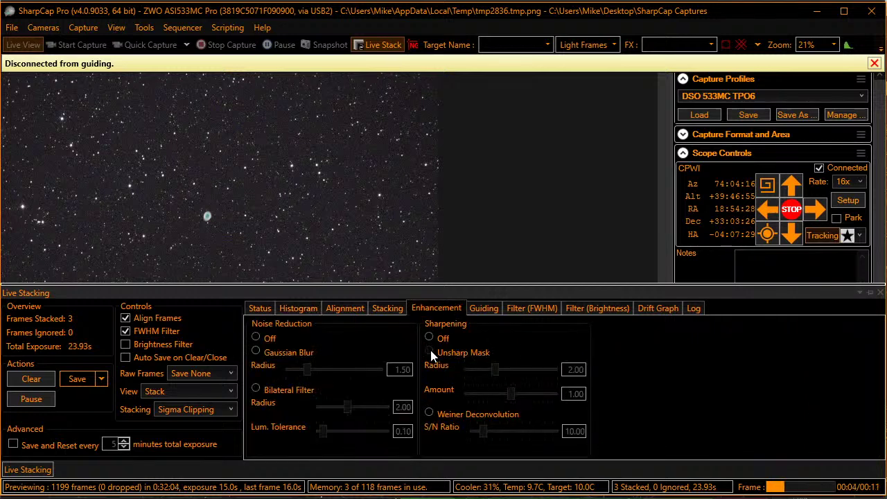
click(429, 352)
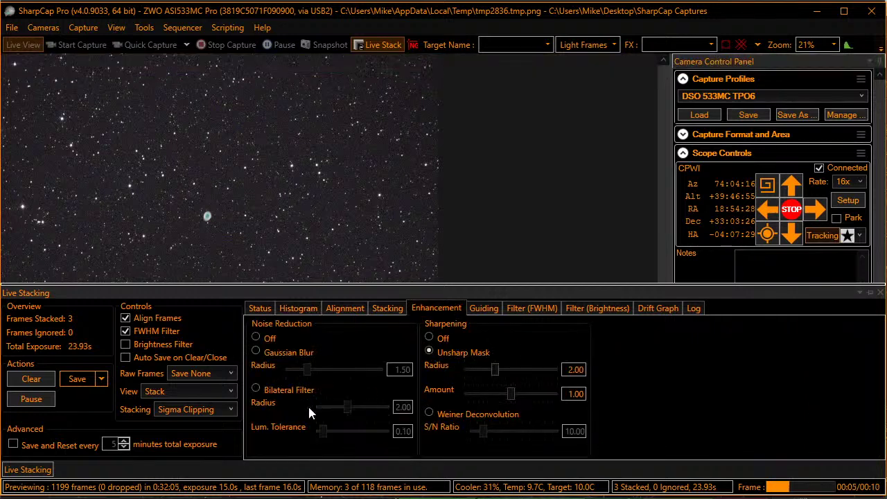
click(258, 391)
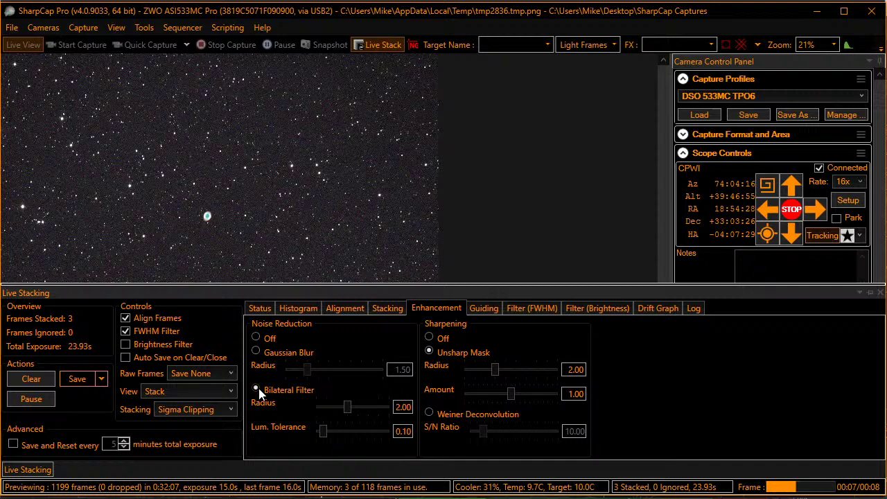
Raise the black level to the histogram peak and raise the mid level, inspecting the Ring Nebula at up to 100% zoom.
click(299, 308)
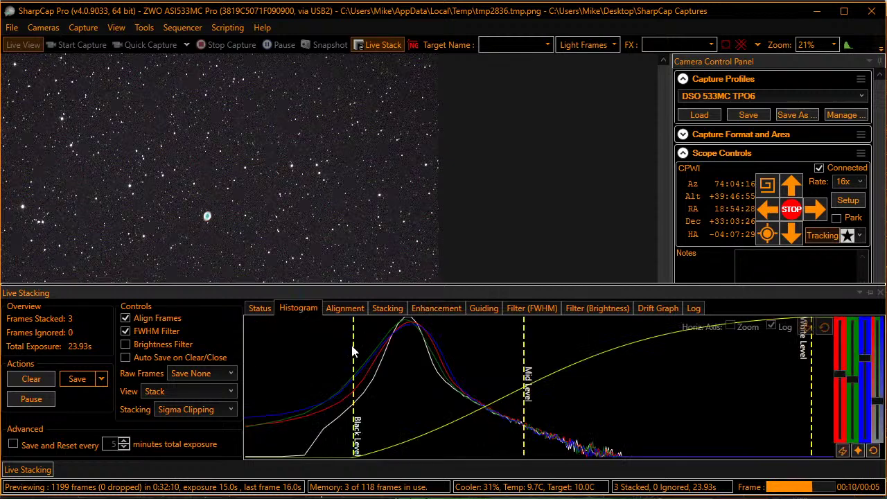
drag(353, 343, 405, 343)
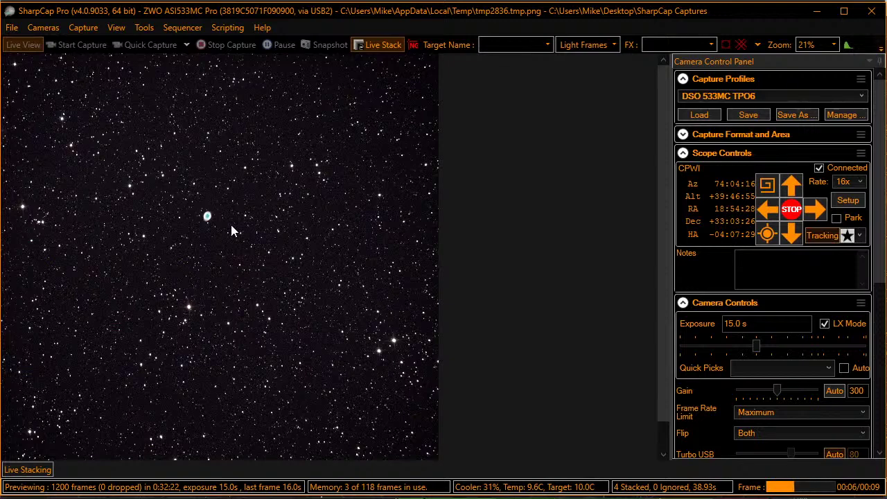
scroll(232, 231, up, 4)
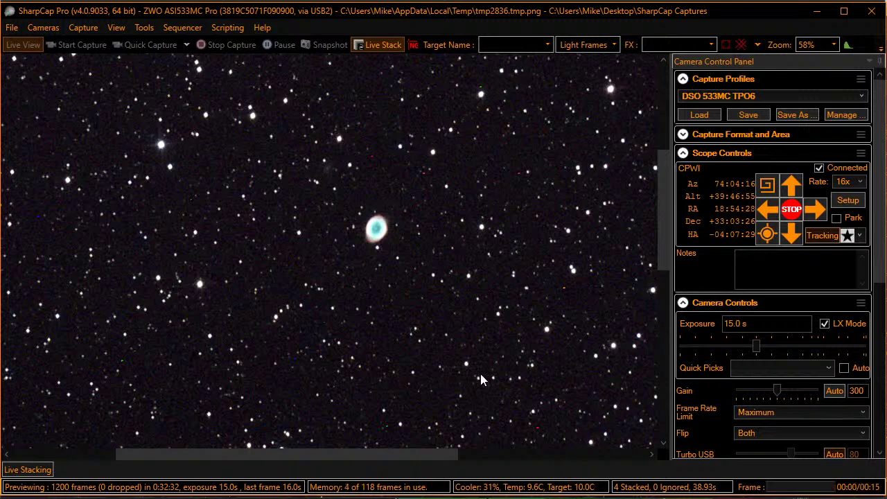
click(43, 470)
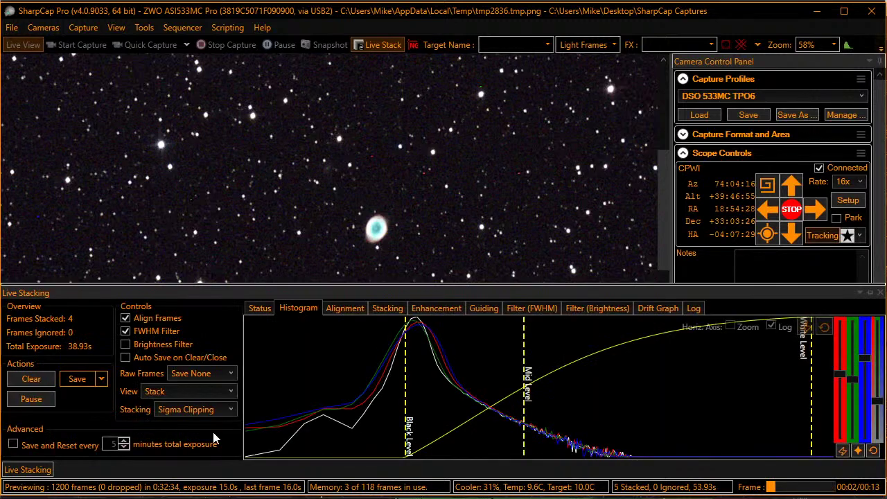
drag(527, 353, 620, 360)
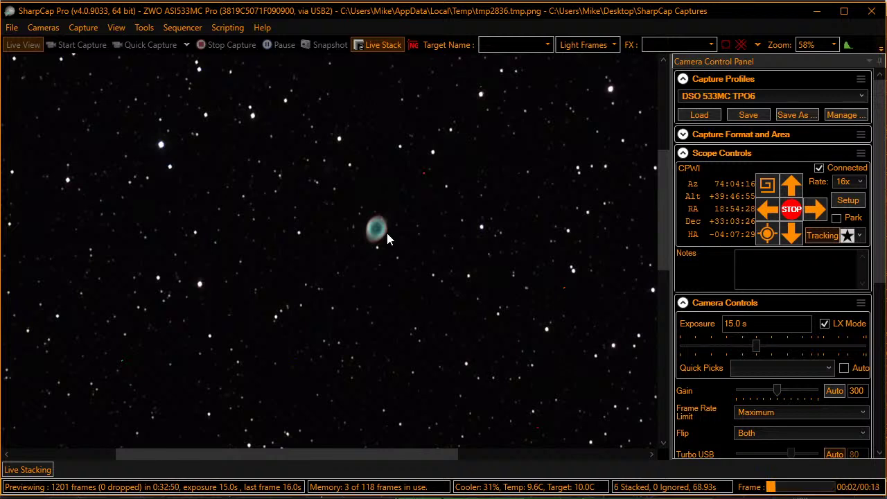
scroll(388, 234, up, 1)
scroll(388, 236, up, 3)
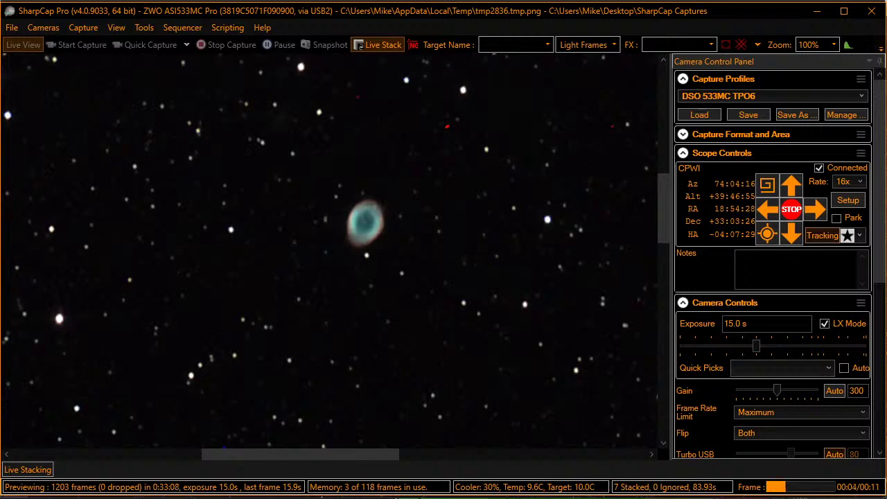
Switch to the browser and open the EAA Monthly Observing Challenge - June 2022 topic from the Cloudy Nights EAA forum in a new tab.
key(alt+Tab)
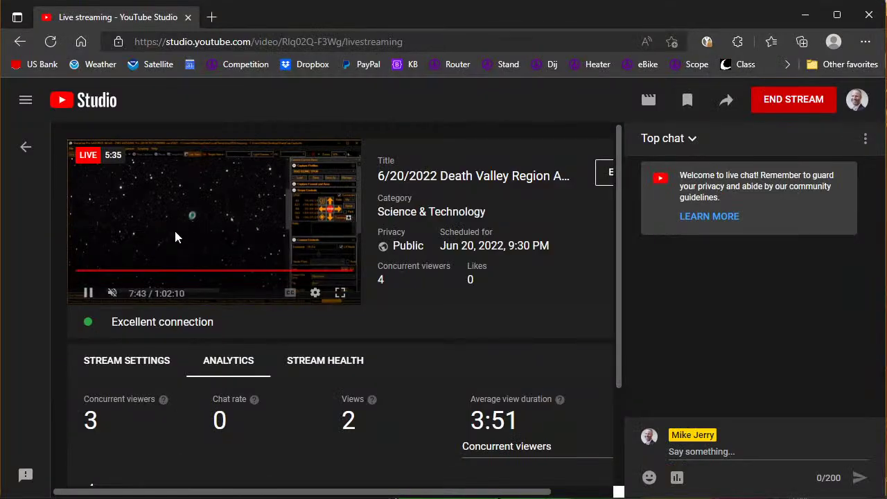
click(211, 16)
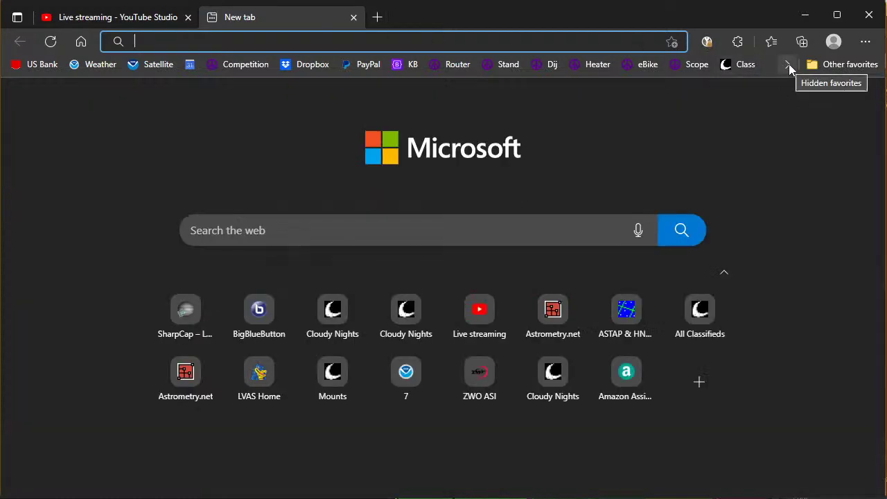
click(787, 65)
mouse_move(760, 109)
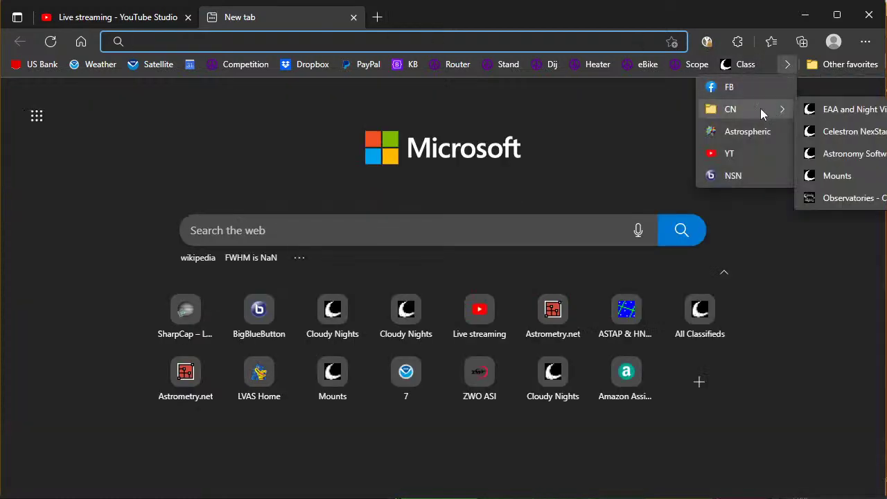
click(844, 111)
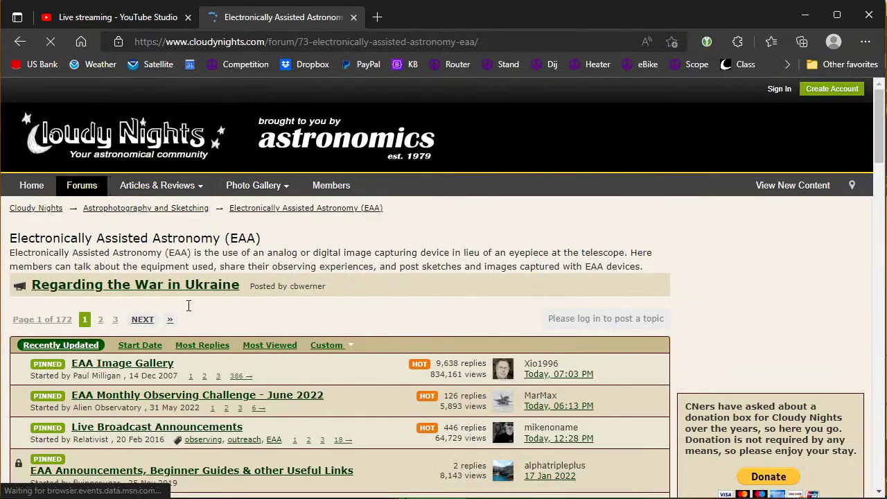
click(205, 396)
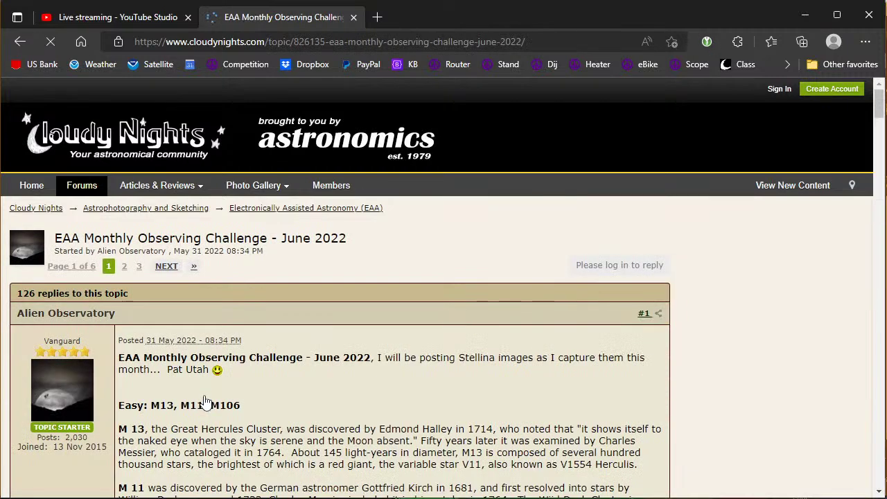
Read the target descriptions for the Easy and Medium categories in the June 2022 challenge post.
scroll(338, 338, down, 3)
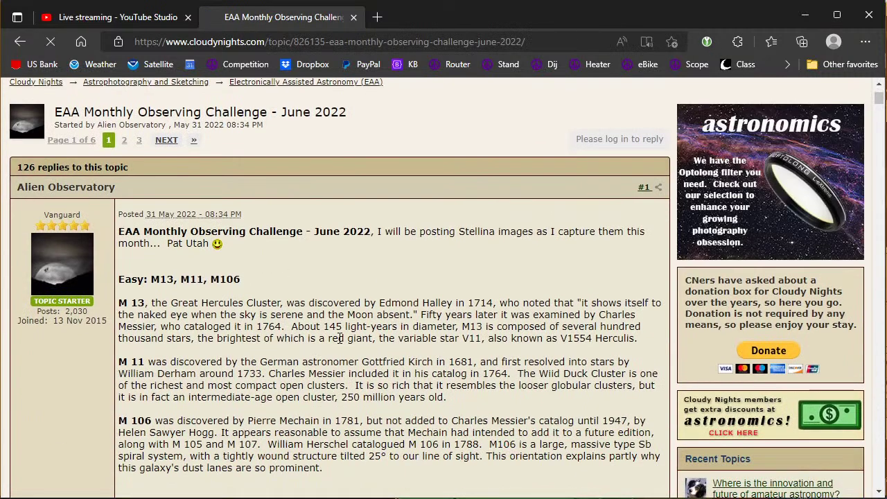
scroll(340, 339, down, 1)
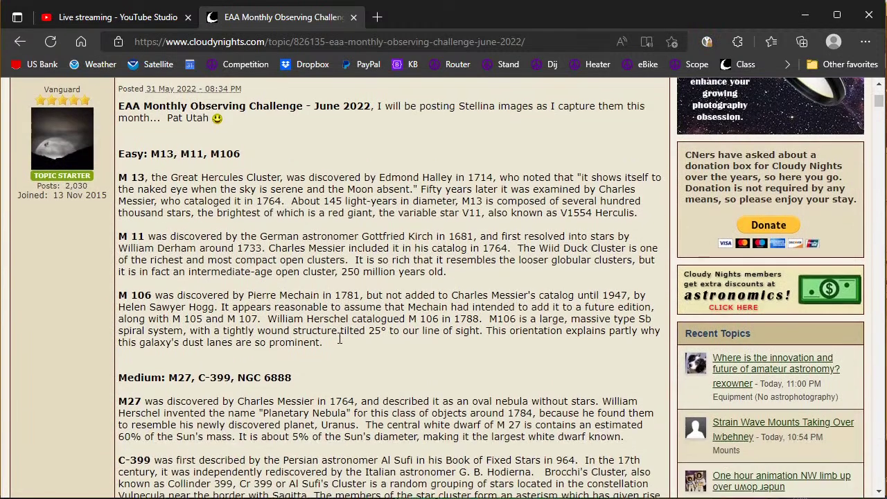
scroll(339, 344, up, 1)
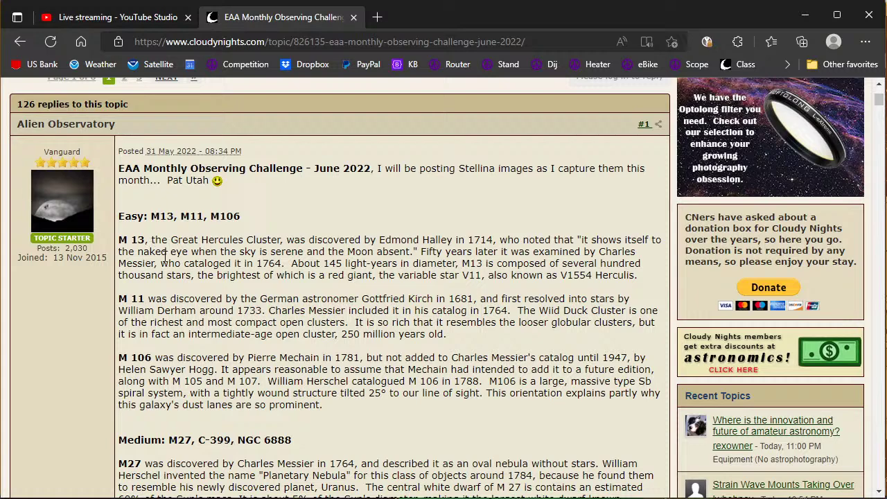
Switch back to SharpCap, raise the live stack's black level to the histogram peak and lower its mid level for the Ring Nebula.
key(alt+Tab)
key(alt+Tab)
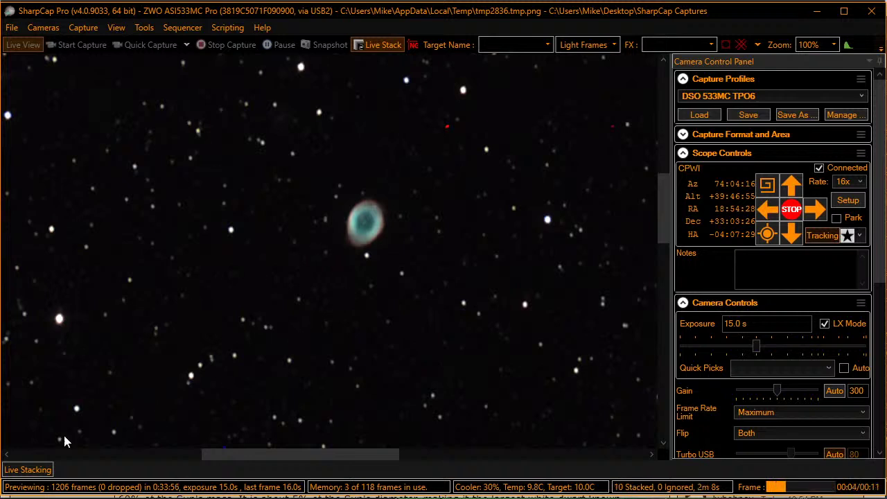
click(46, 471)
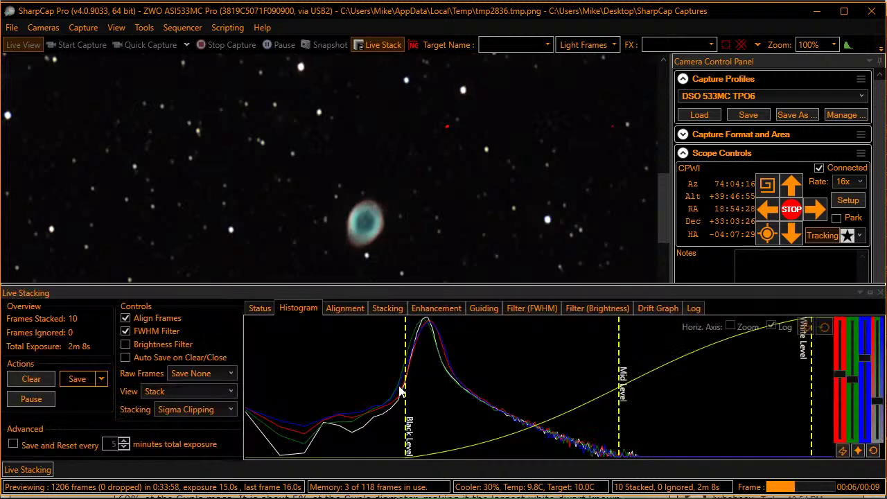
drag(404, 375, 424, 361)
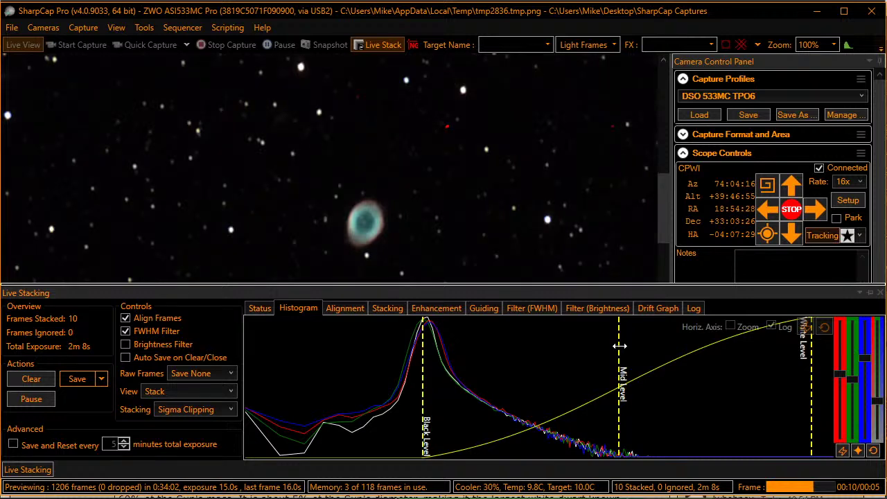
drag(620, 345, 579, 345)
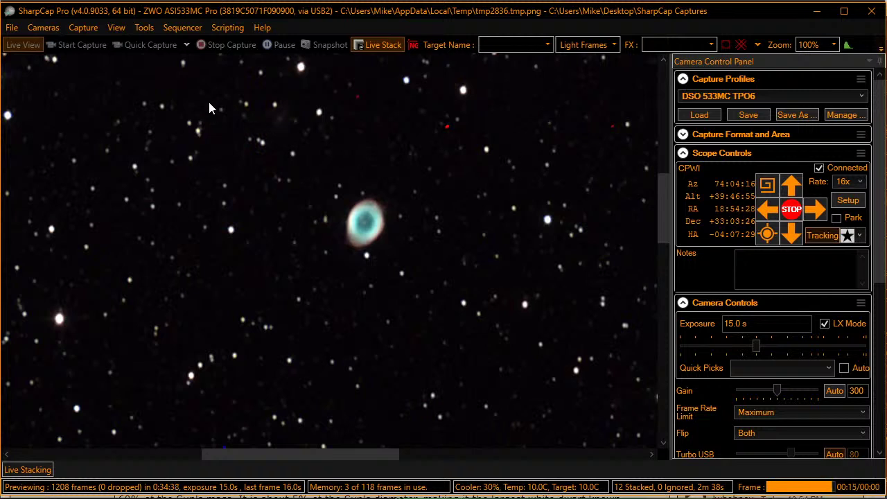
Run the recent sequence Next Target 533.scs and close its progress window.
click(195, 28)
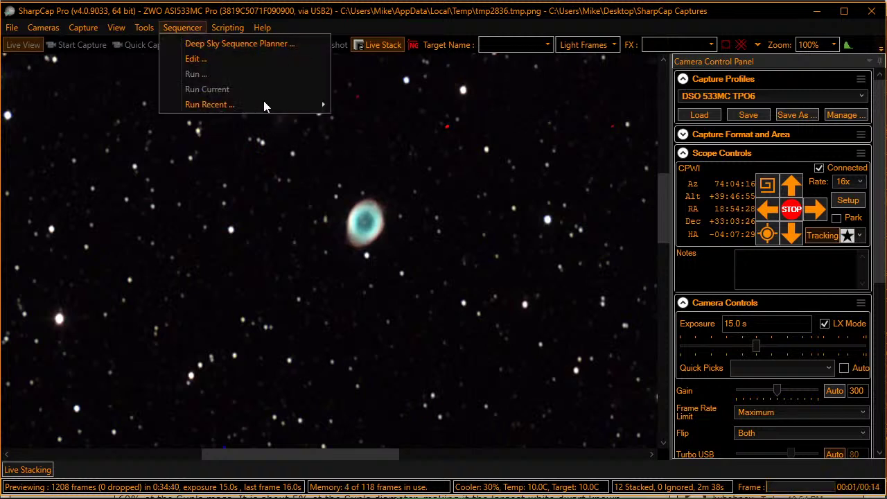
mouse_move(299, 107)
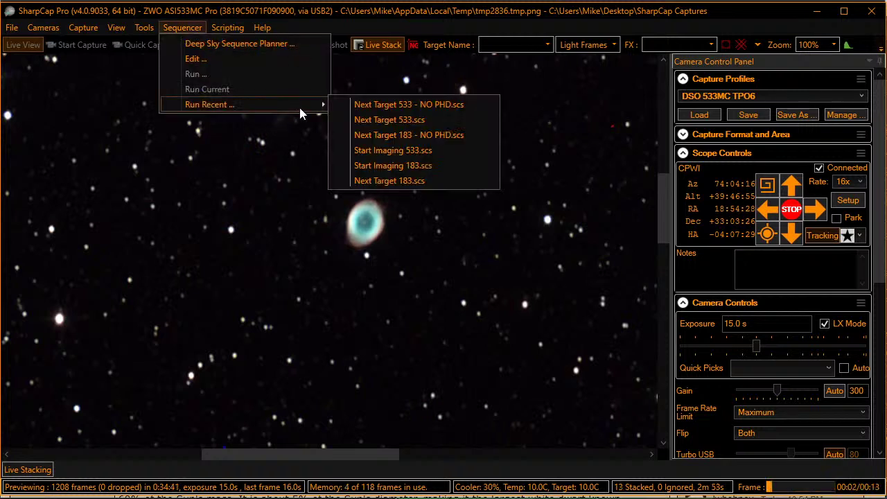
click(371, 117)
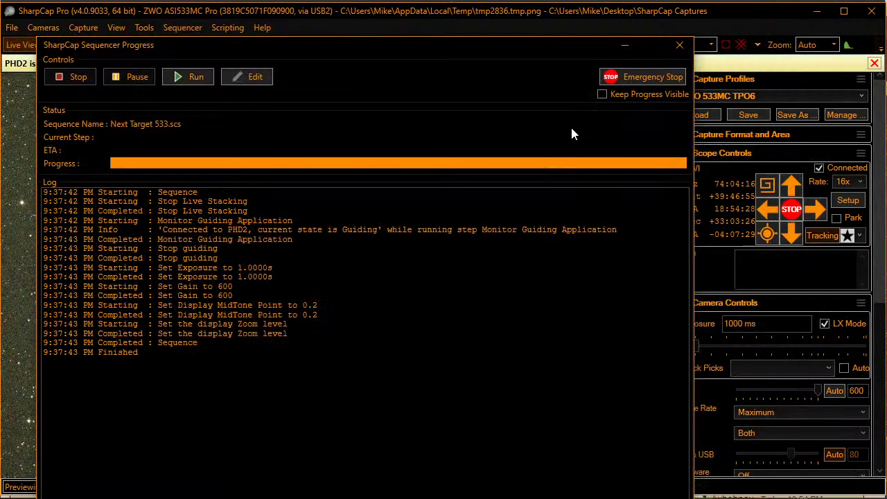
click(679, 44)
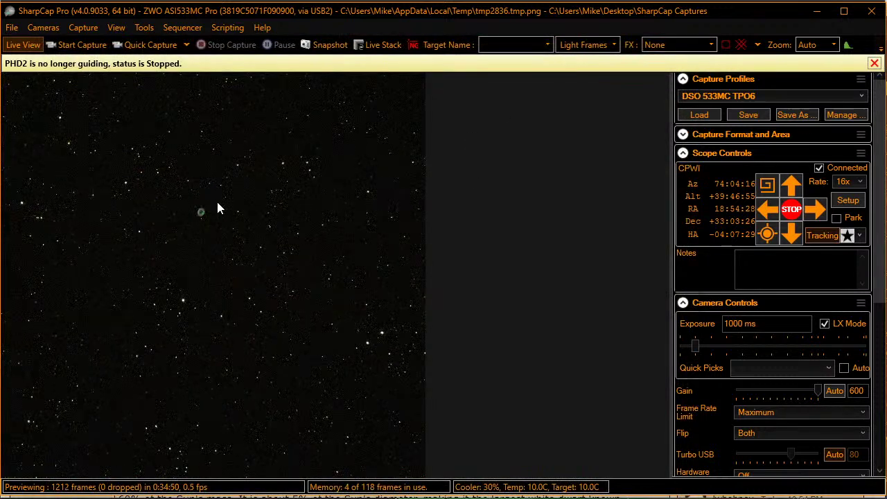
Switch to Stellarium, search for m13 and slew the telescope to the Hercules Globular Cluster.
key(alt+Tab)
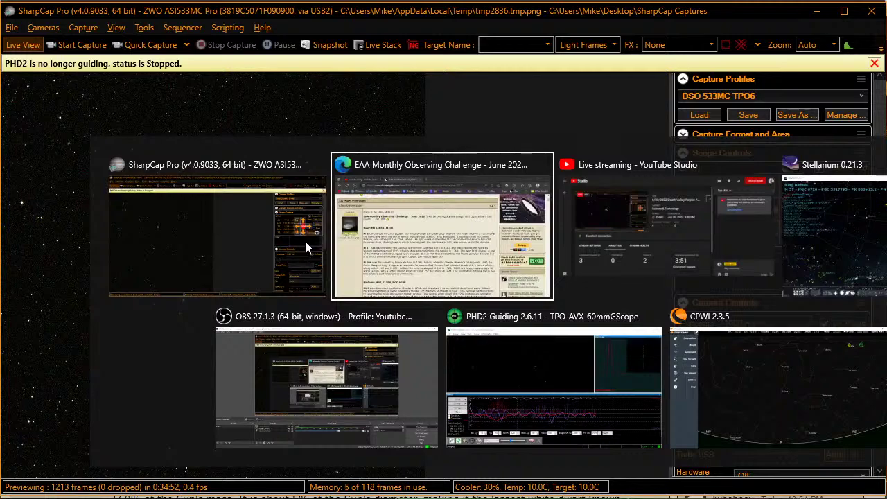
key(Tab)
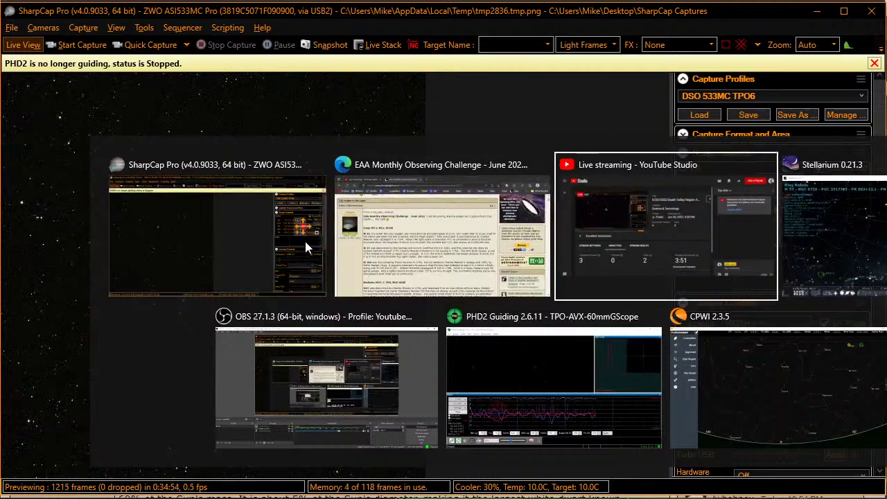
key(Tab)
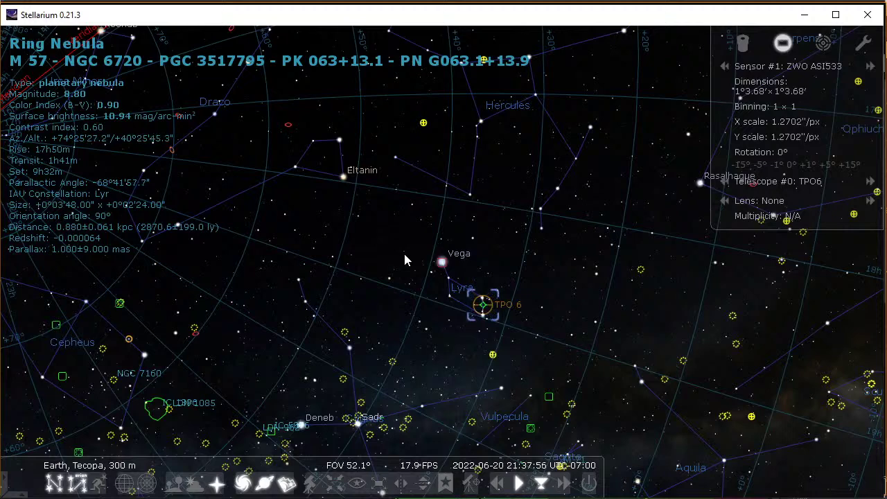
key(F3)
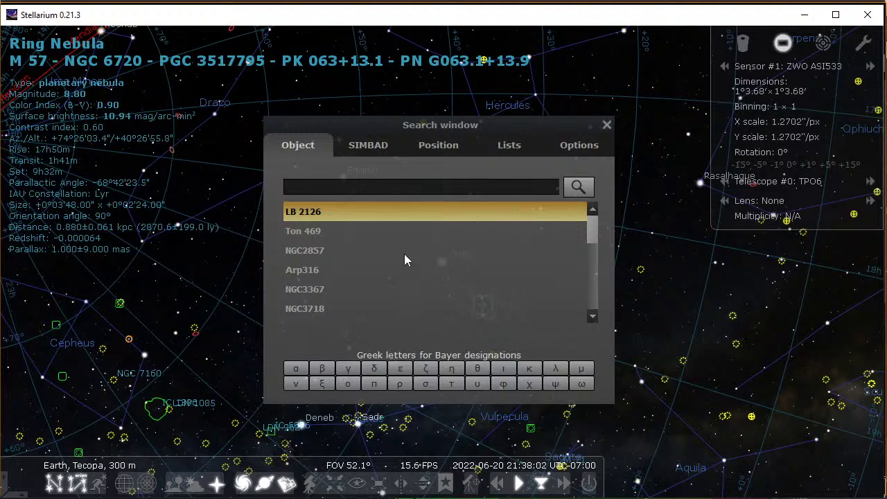
text(m13)
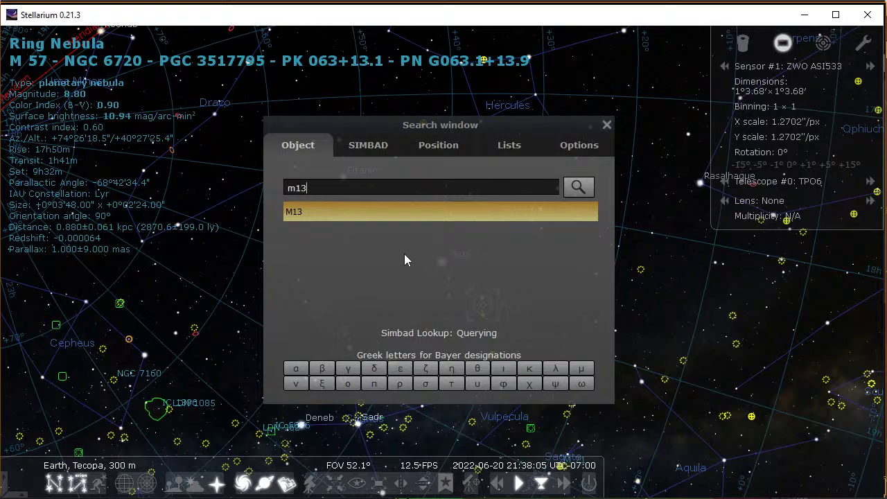
key(Return)
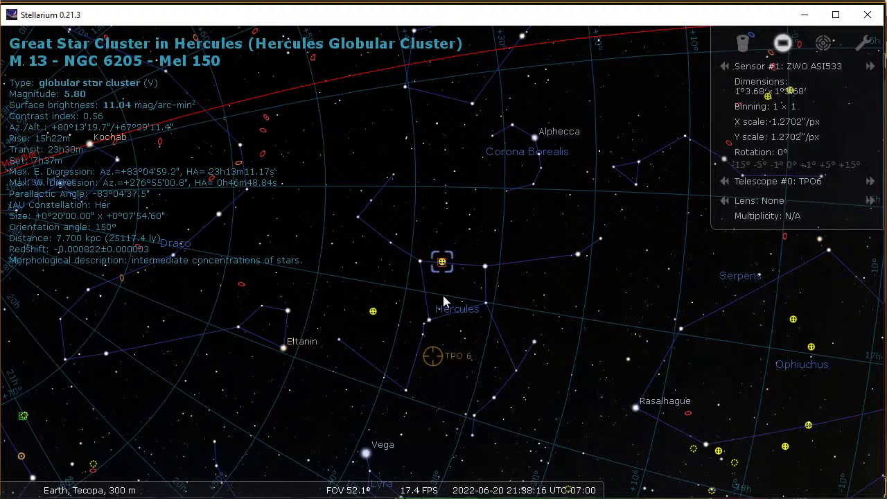
Switch to SharpCap, plate-solve to re-center the mount on M13, and run the recent sequence Start Imaging 533.scs, closing its progress window.
key(alt+Tab)
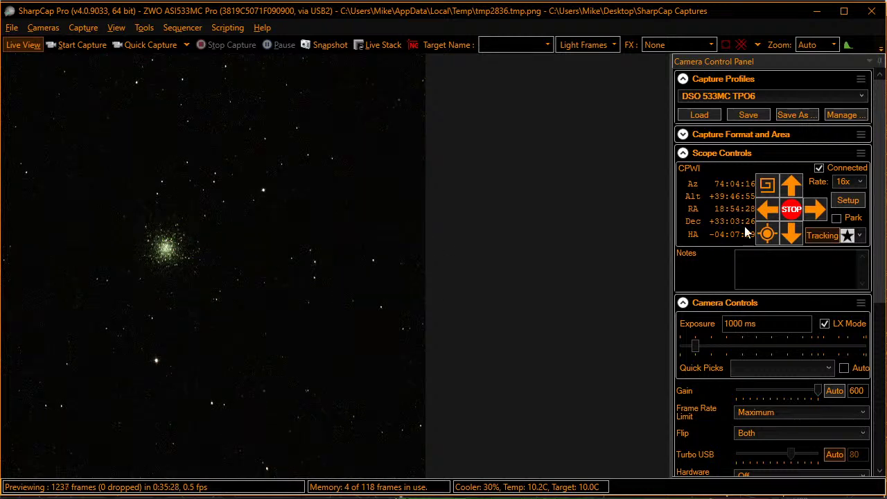
click(767, 234)
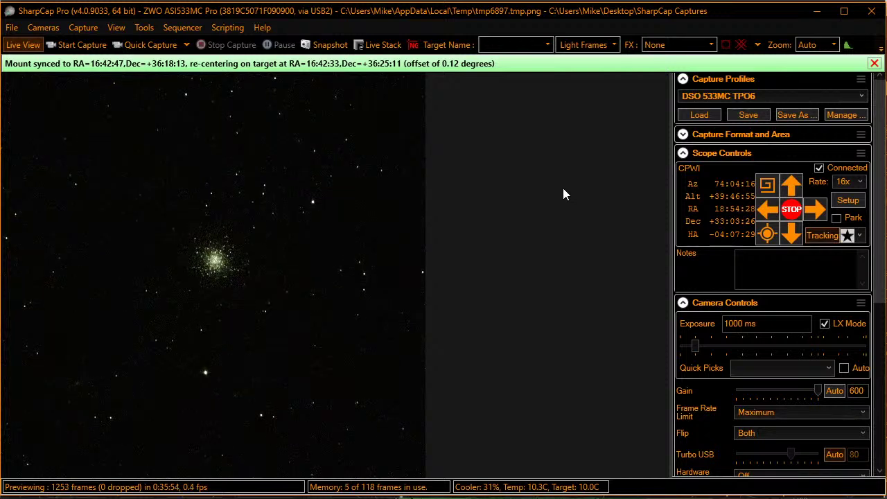
click(178, 32)
mouse_move(316, 102)
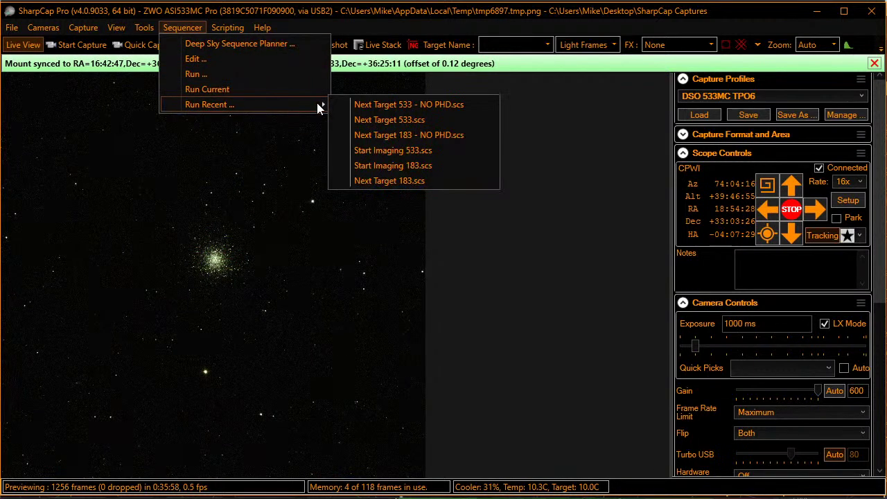
click(371, 151)
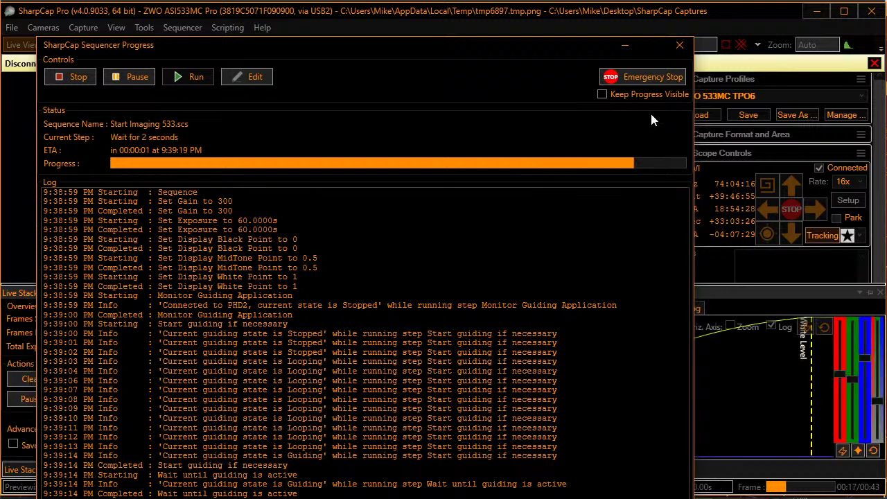
click(678, 46)
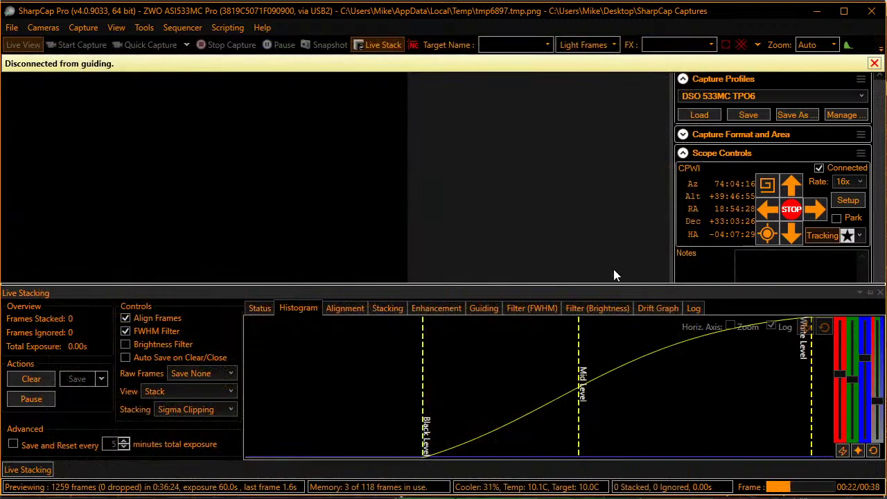
Set the camera exposure to 7.50 s and clear the live stack.
click(744, 346)
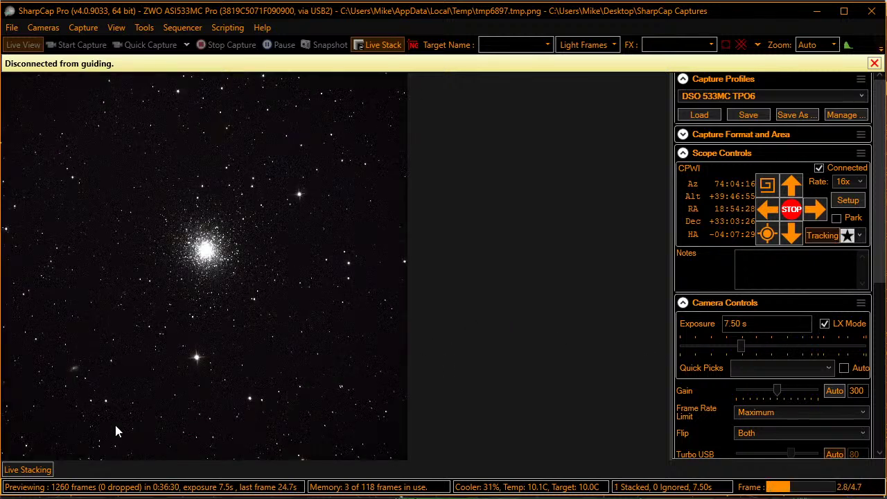
click(34, 465)
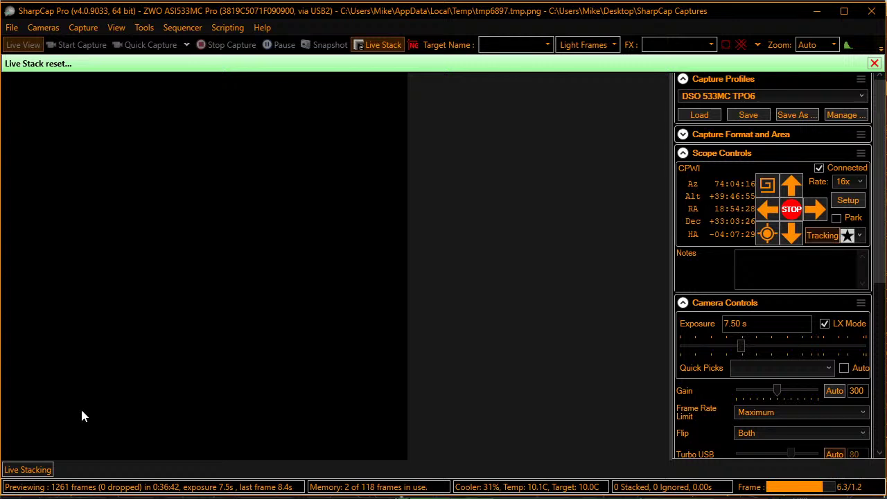
Auto-stretch the live stack's histogram for M13, raise the black level nearer the peak and lower the mid level.
mouse_move(30, 470)
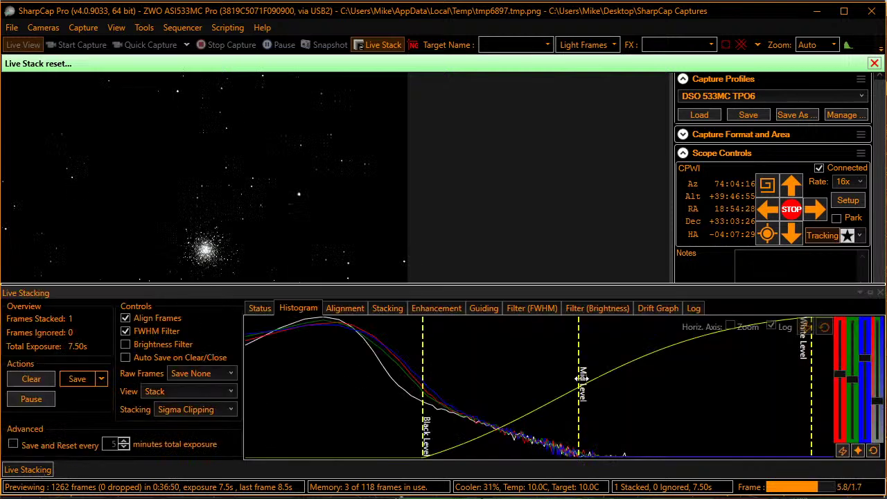
click(806, 333)
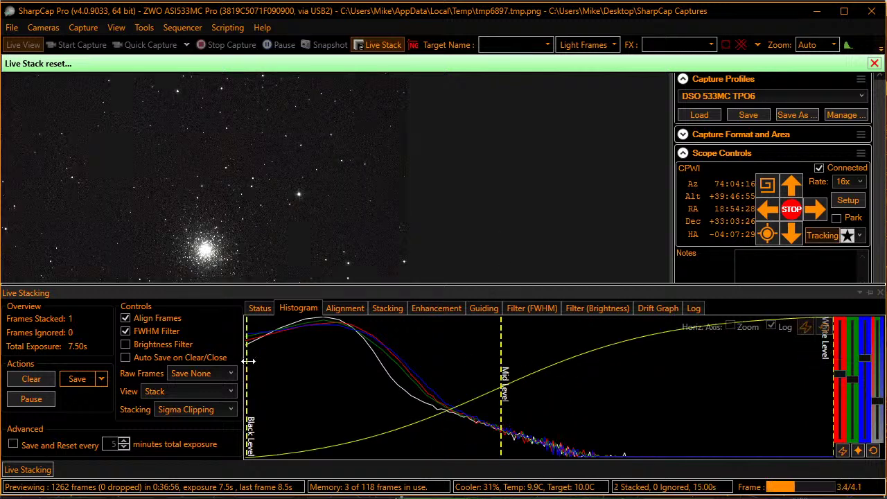
drag(247, 360, 303, 360)
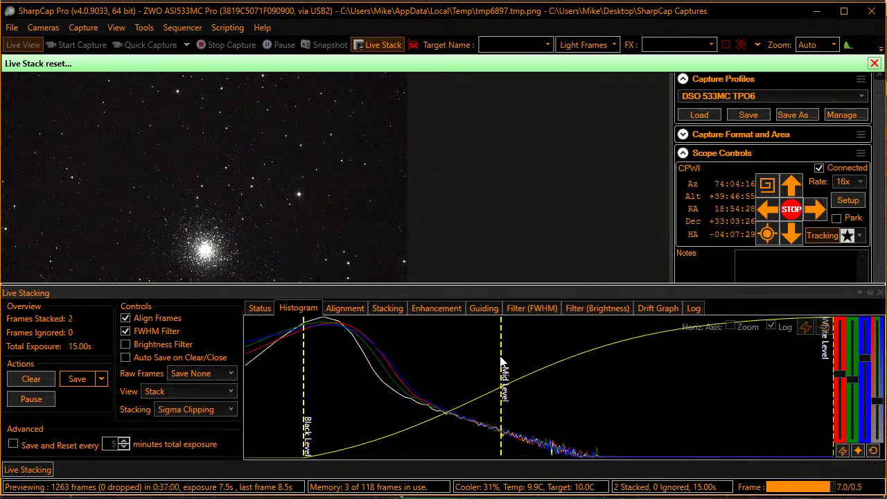
drag(498, 359, 464, 361)
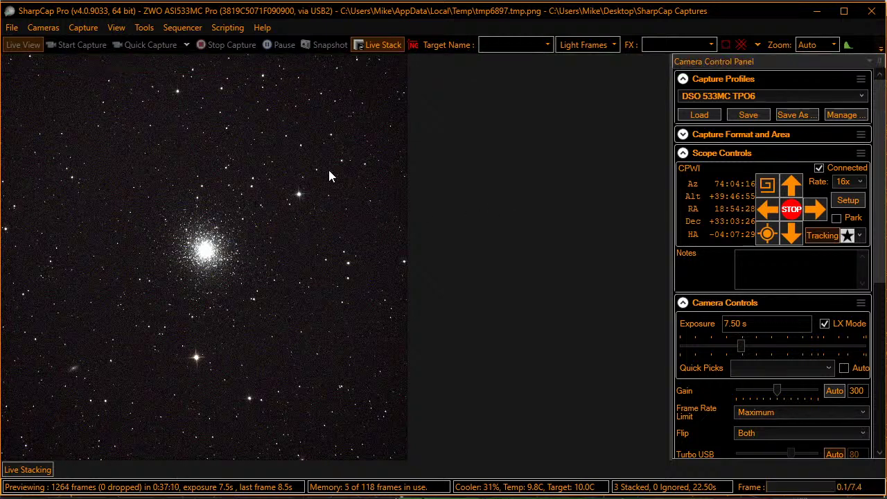
Switch to the browser to consult the challenge post's M 13 description, and return to SharpCap.
key(alt+Tab)
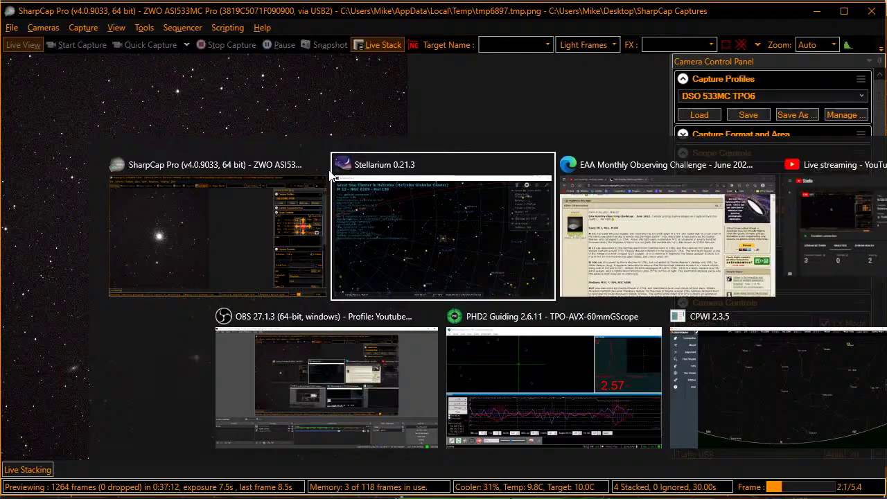
key(alt+Tab)
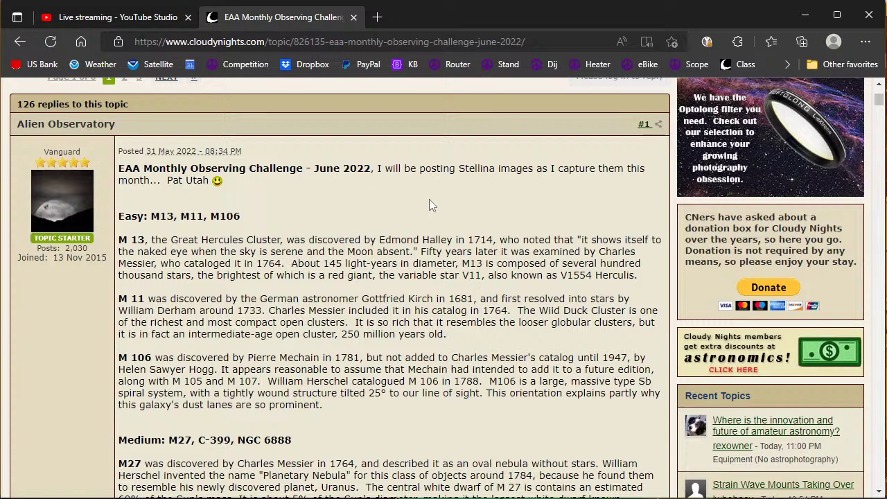
key(alt+Tab)
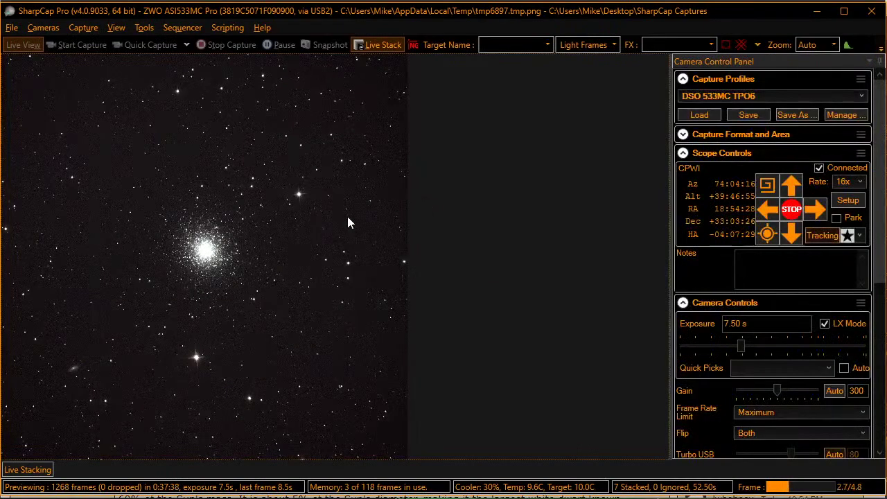
Inspect the M13 cluster's core and surrounding stars in the live stack at up to 89% zoom.
scroll(284, 275, up, 1)
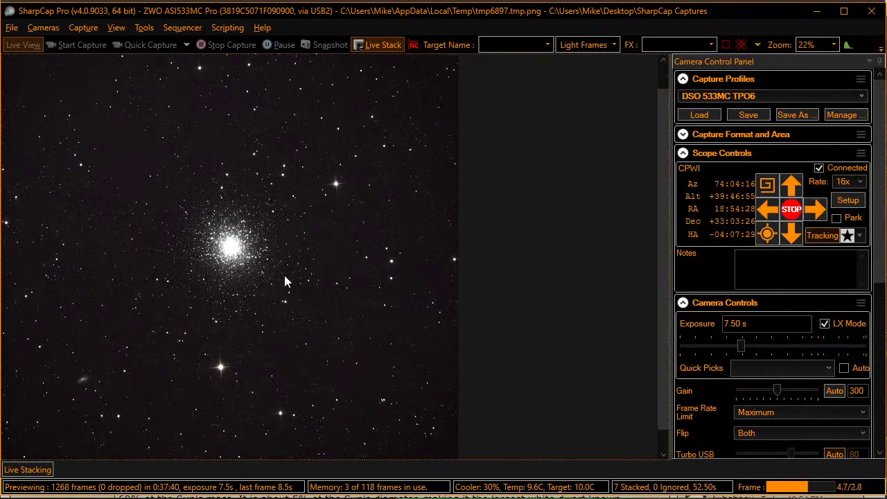
scroll(284, 275, up, 3)
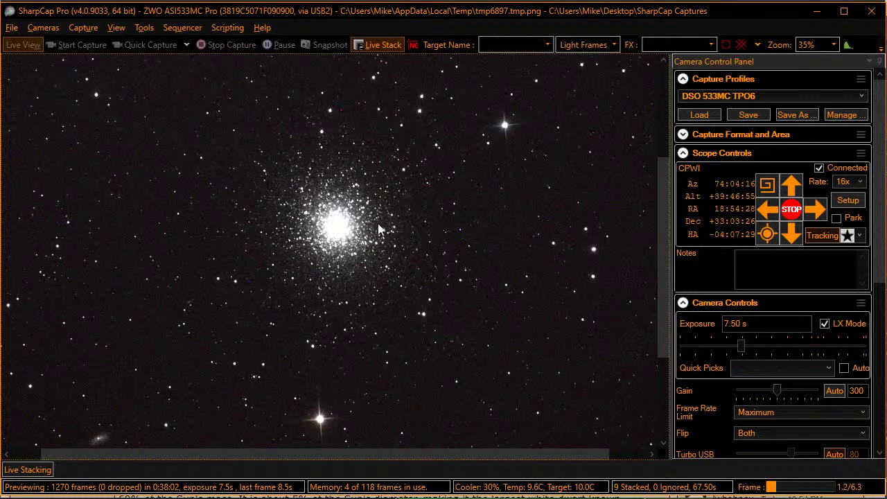
scroll(400, 229, down, 1)
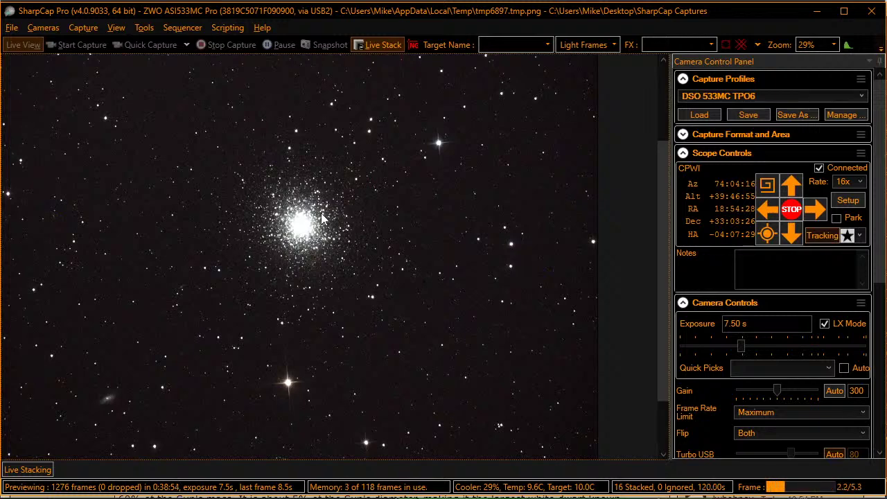
scroll(322, 219, up, 2)
scroll(321, 217, up, 4)
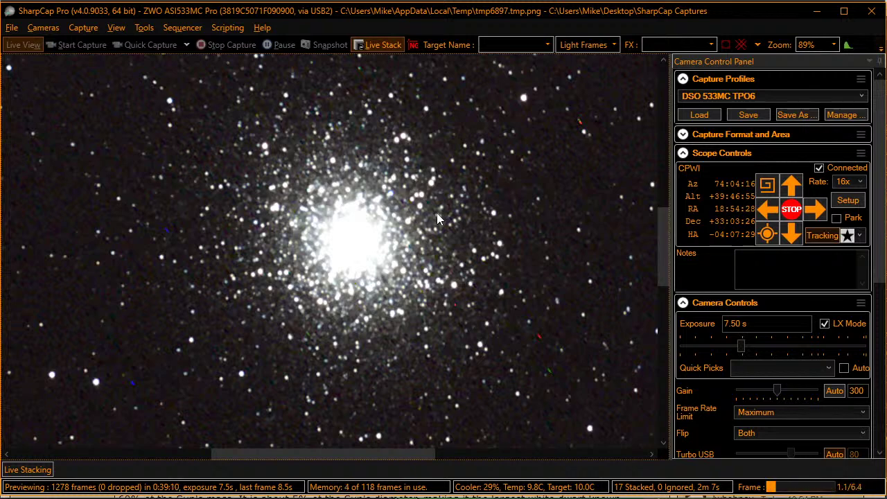
Raise the live stack histogram's black level to the peak and move the mid level well up to tame M13's bright core.
scroll(437, 217, down, 1)
scroll(436, 217, down, 1)
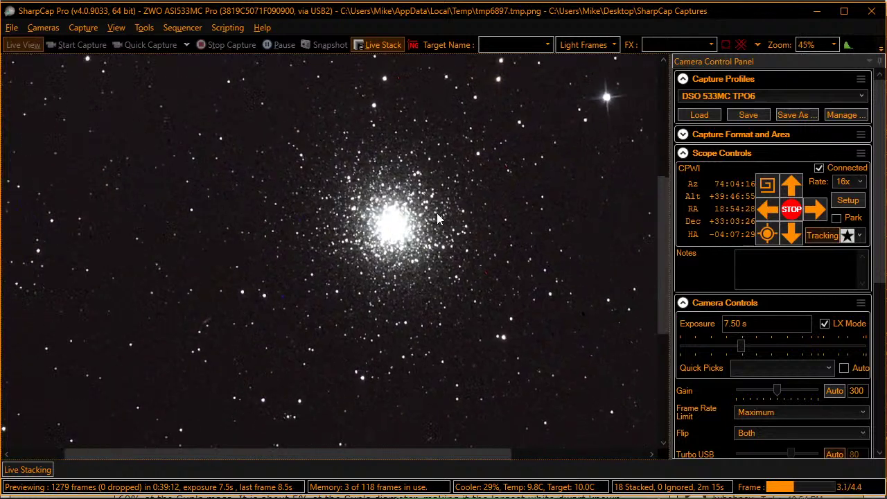
click(31, 474)
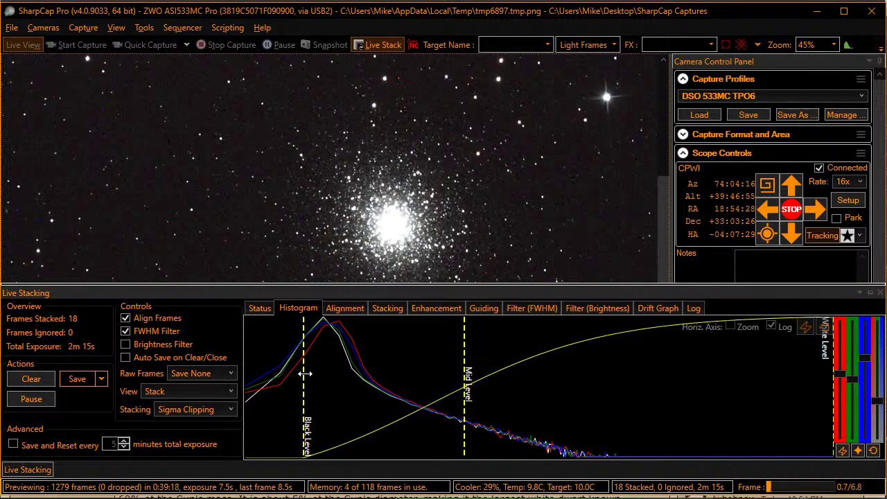
drag(303, 378, 324, 374)
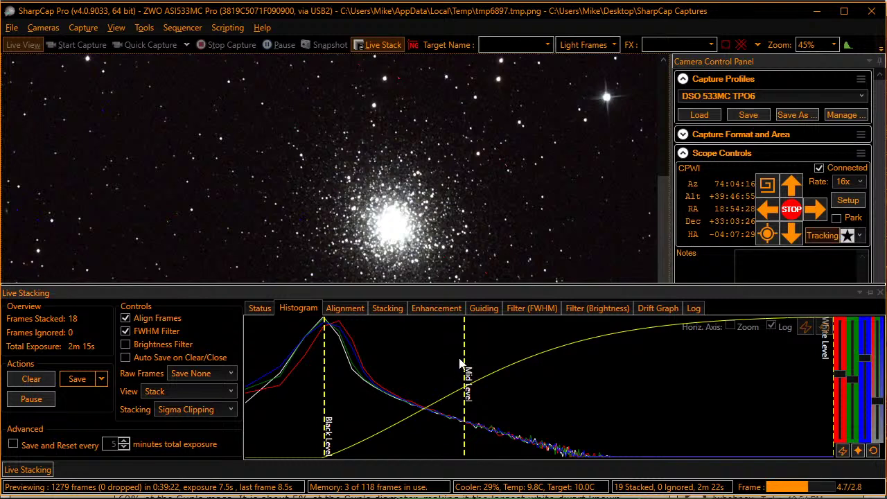
drag(464, 363, 586, 353)
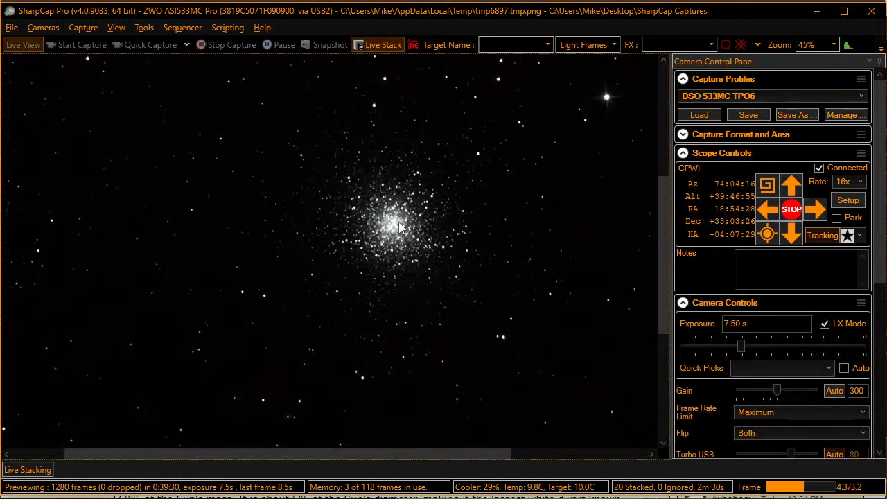
Check M13's core up close in the live stack, and lower the histogram's mid level partway to brighten the cluster.
scroll(398, 222, up, 2)
scroll(398, 221, up, 2)
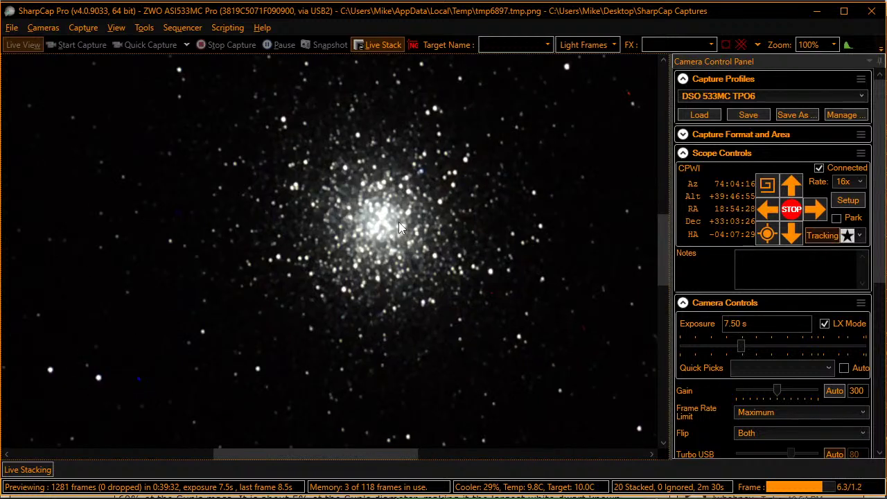
scroll(398, 222, up, 1)
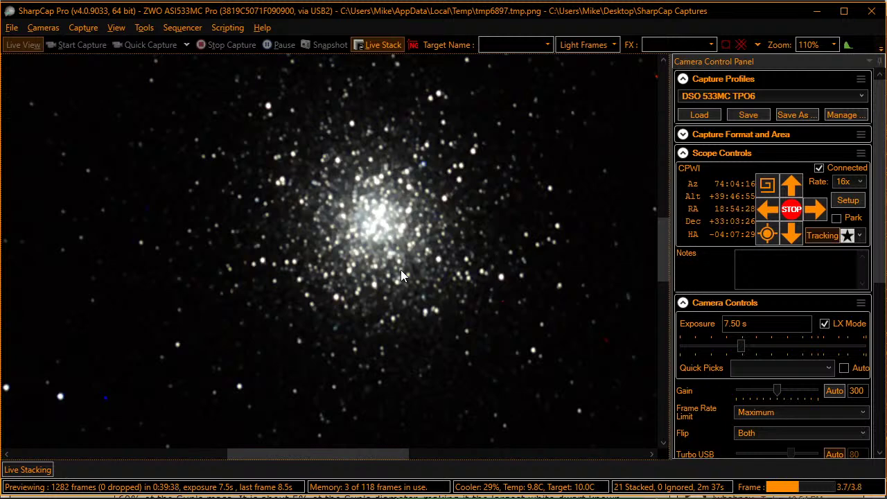
scroll(400, 269, down, 3)
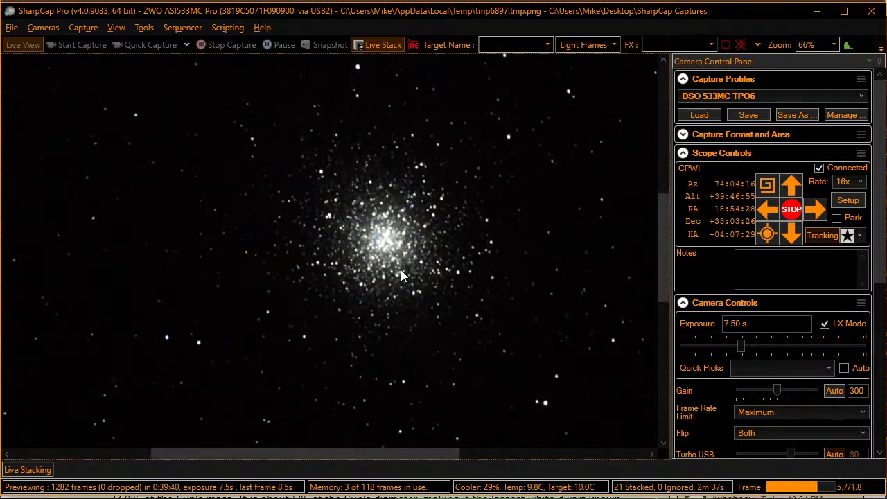
scroll(401, 269, down, 1)
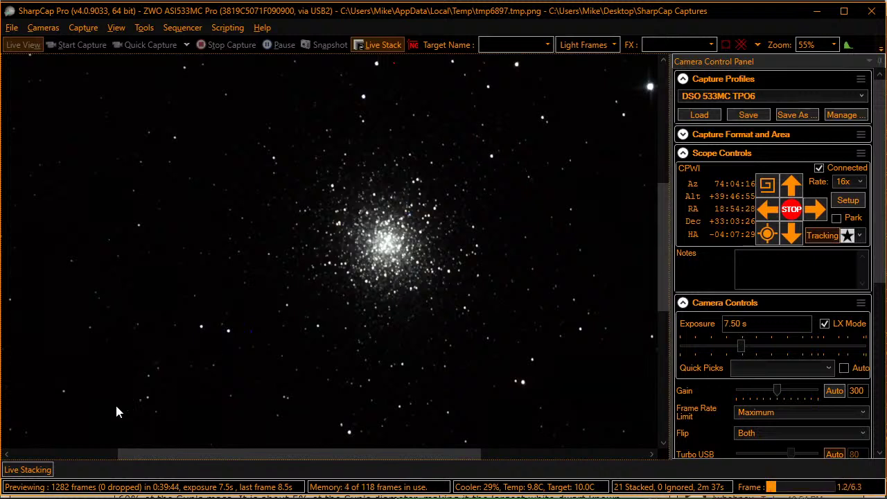
click(41, 471)
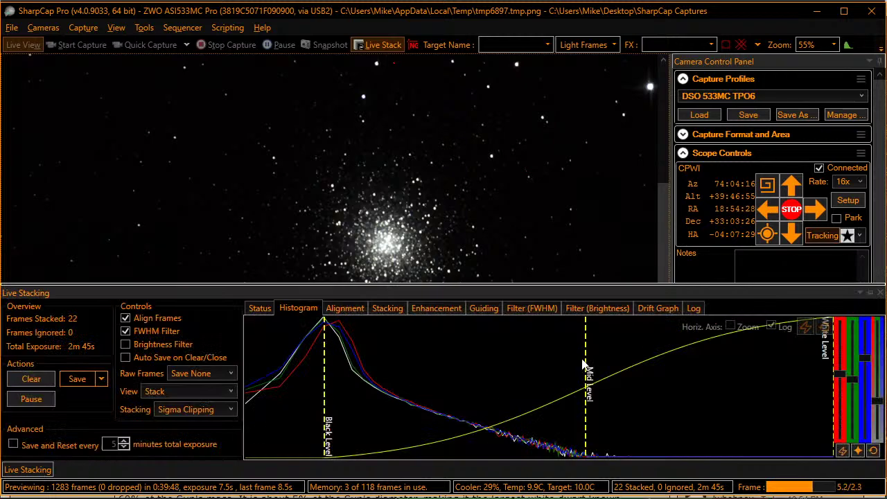
drag(586, 360, 515, 378)
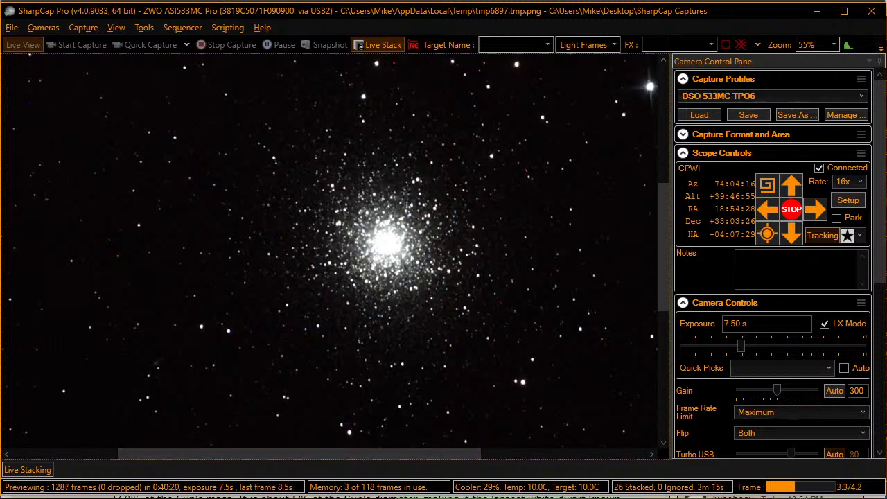
key(alt+Tab)
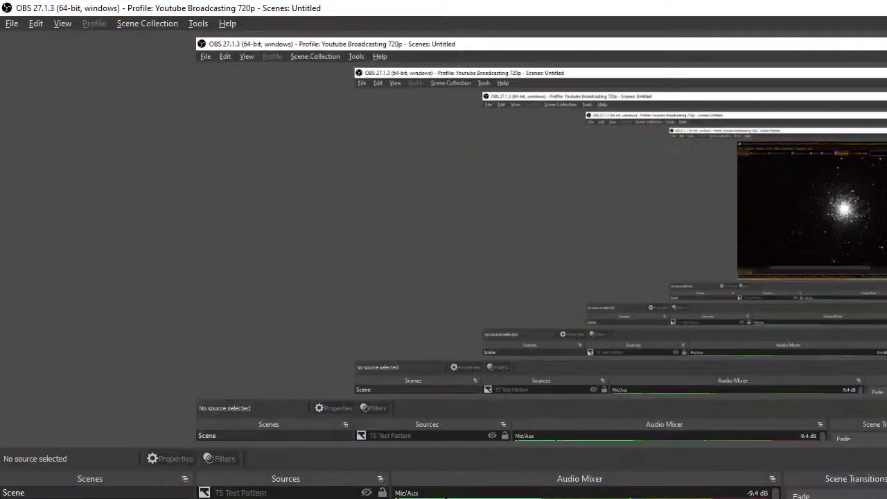
key(alt+Tab)
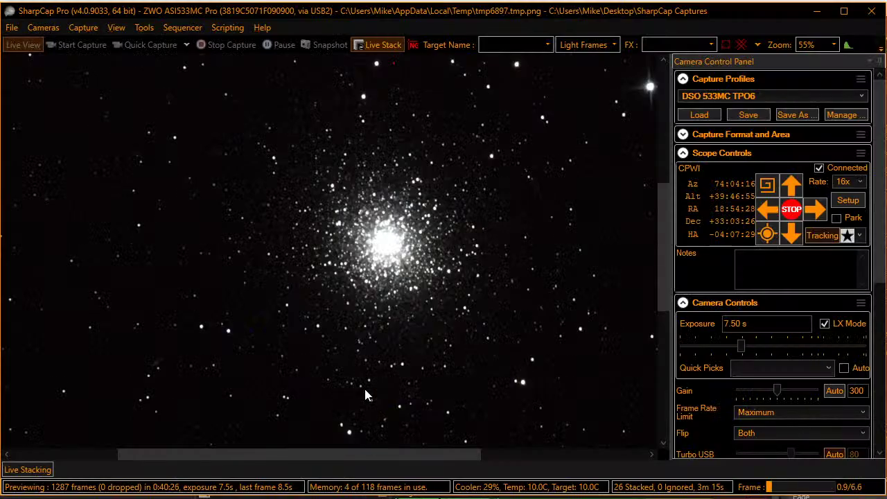
scroll(372, 336, down, 1)
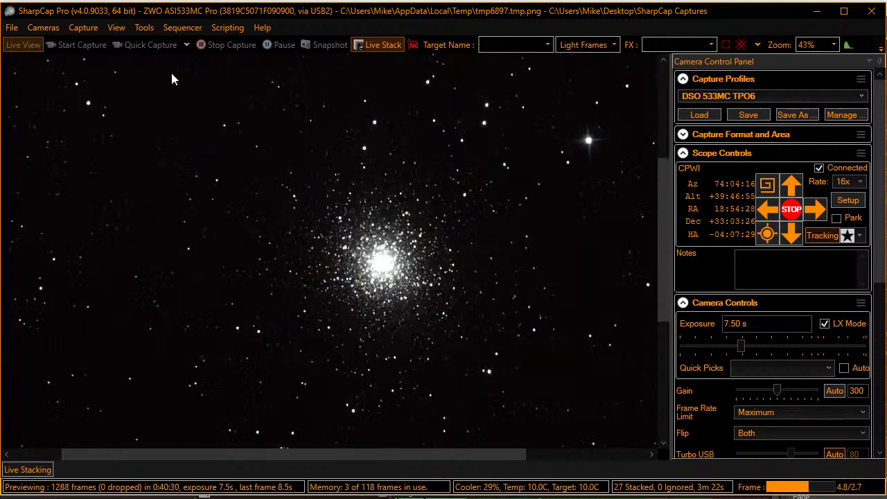
Run the recent sequence Next Target 533.scs and close its progress window.
click(182, 28)
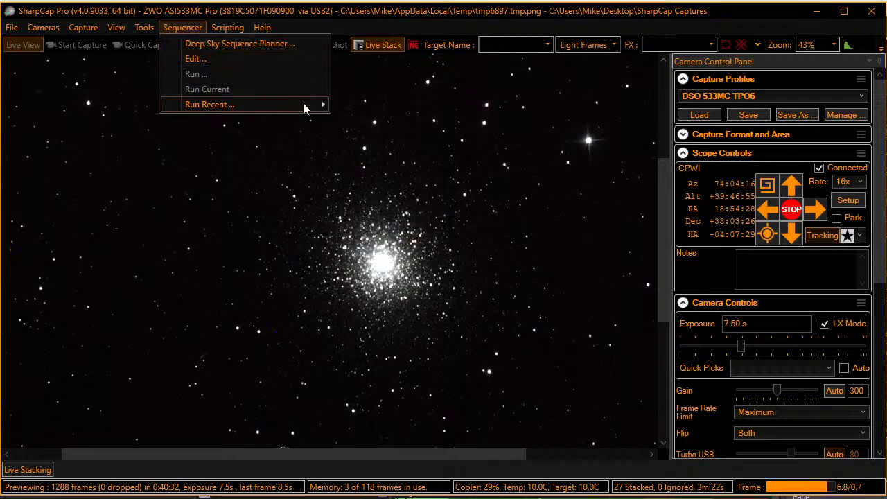
mouse_move(312, 102)
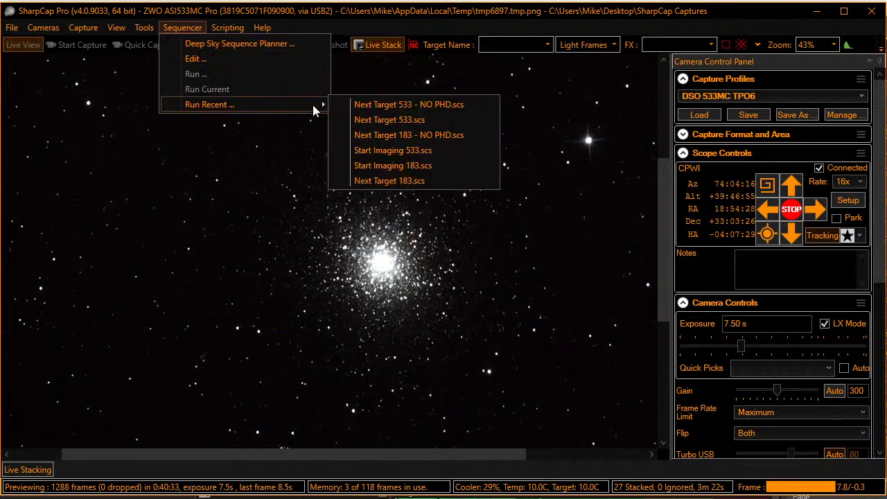
click(377, 120)
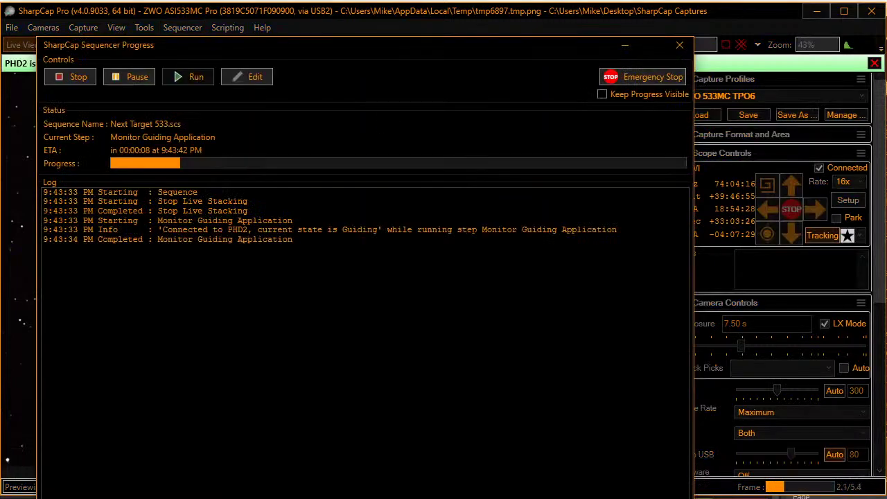
click(679, 45)
Consult the challenge post's target list in the browser, and switch to Stellarium to view the details of the M 92 cluster.
key(alt+Tab)
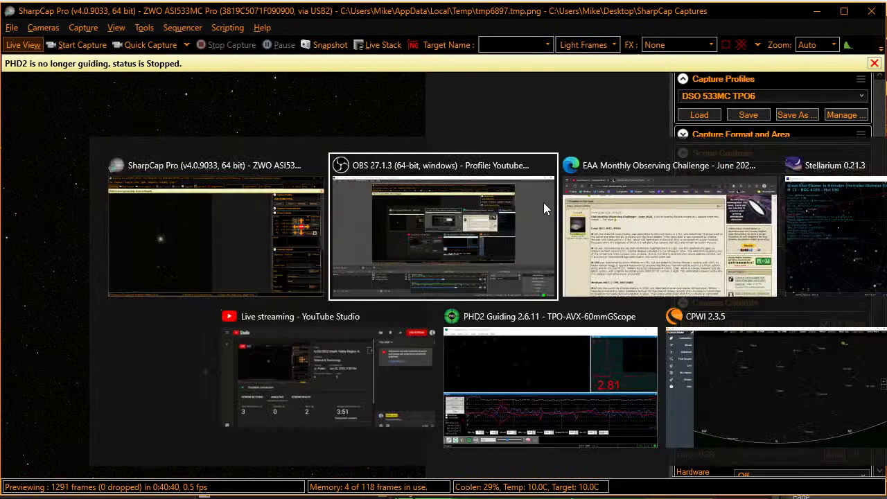
key(alt+Tab)
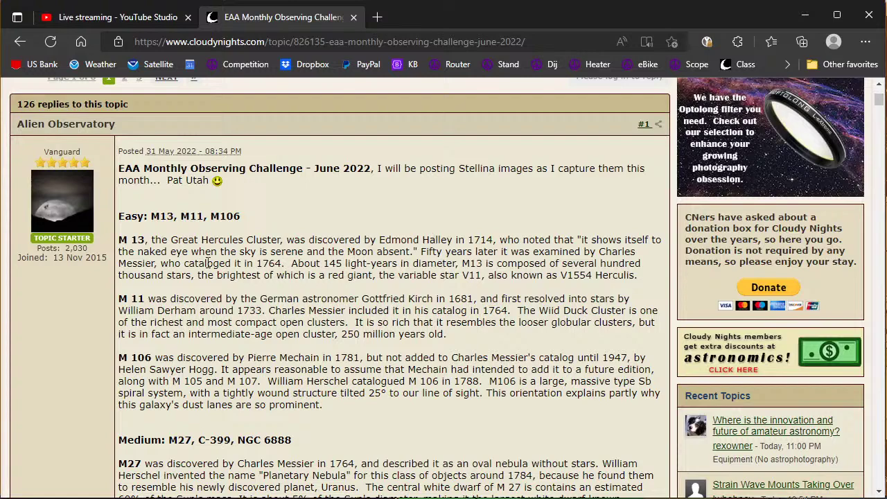
key(alt+Tab)
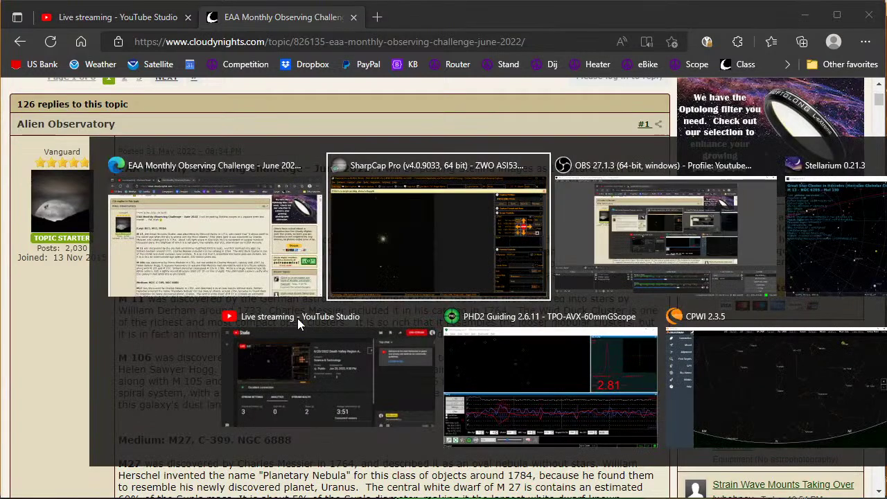
key(alt+Tab)
key(alt+Tab)
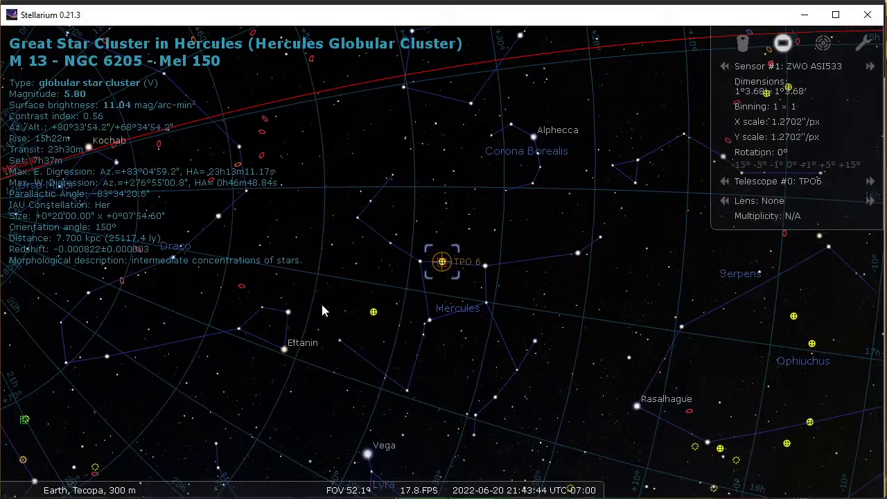
click(373, 313)
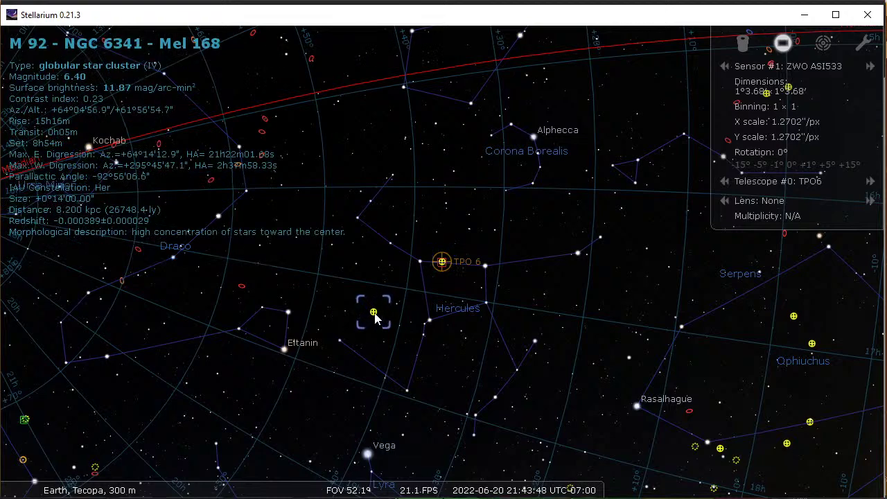
Search the sky map for M11 and centre the view on it.
key(F3)
text(m11)
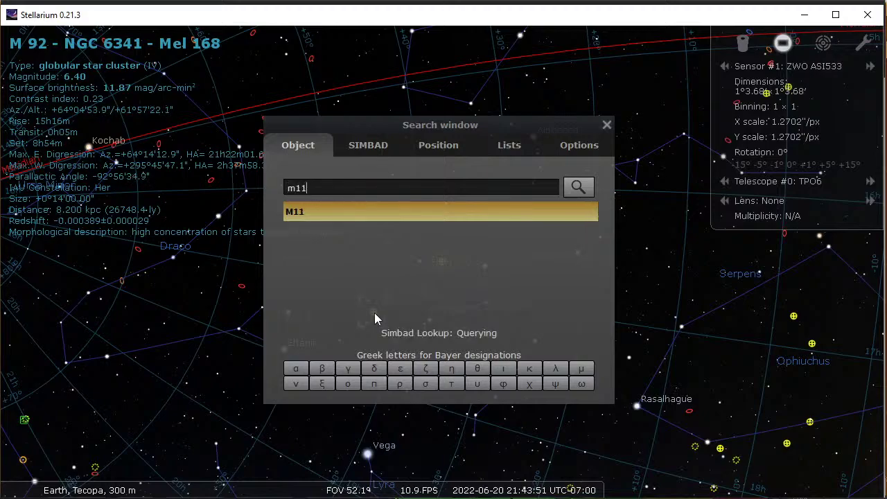
key(Return)
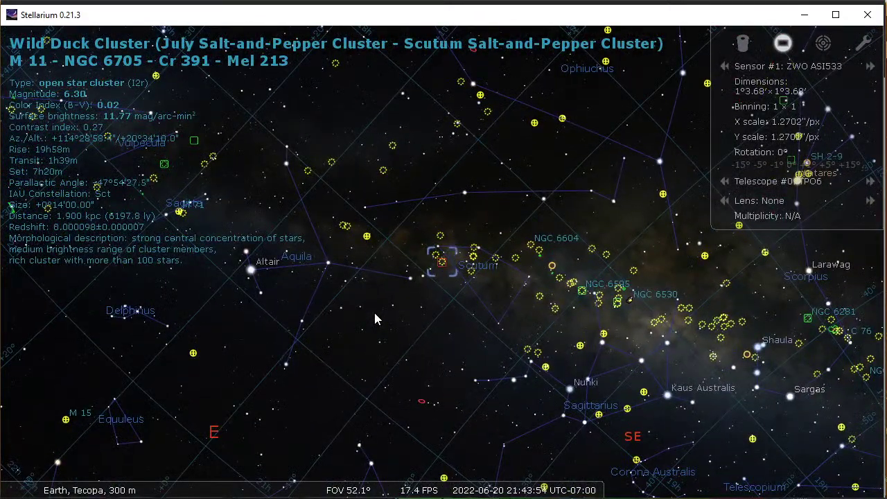
Search the sky map for the galaxy M106 and centre the view on it.
key(F3)
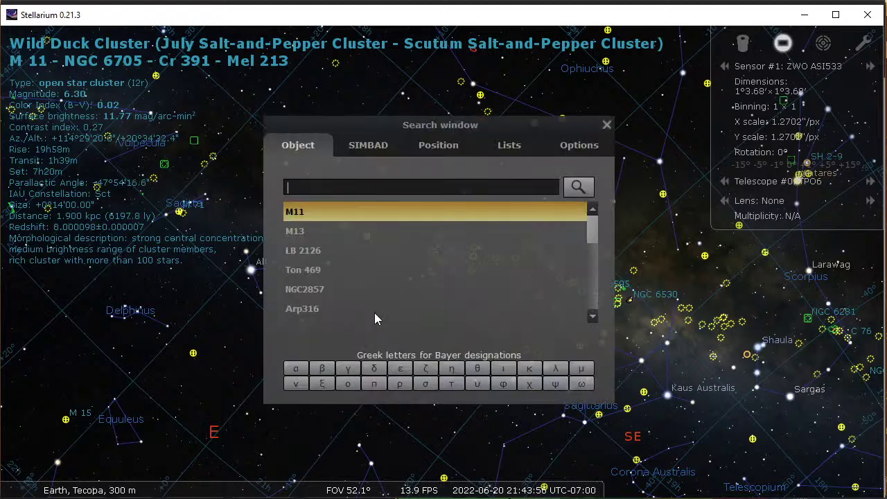
text(m9)
text(0)
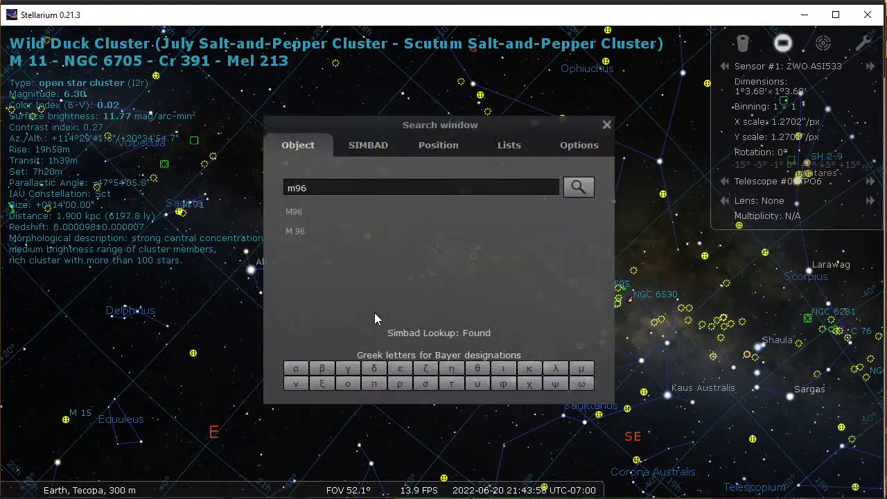
key(BackSpace)
key(BackSpace)
text(106)
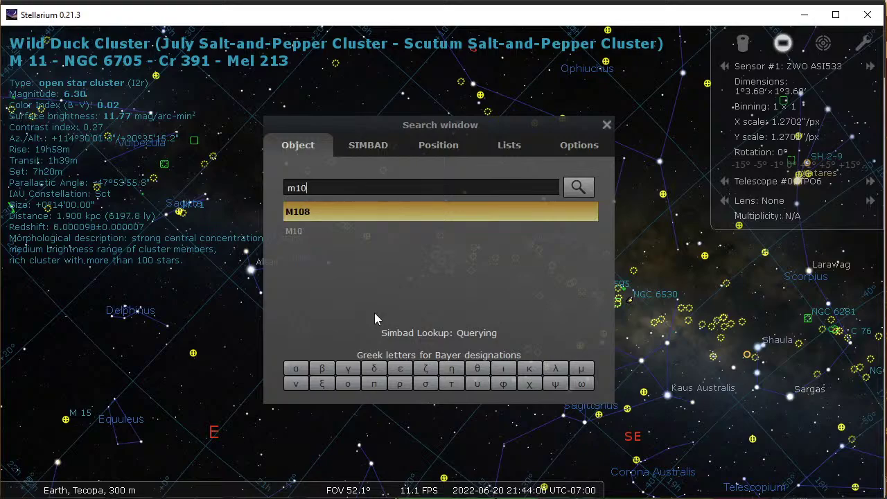
key(Return)
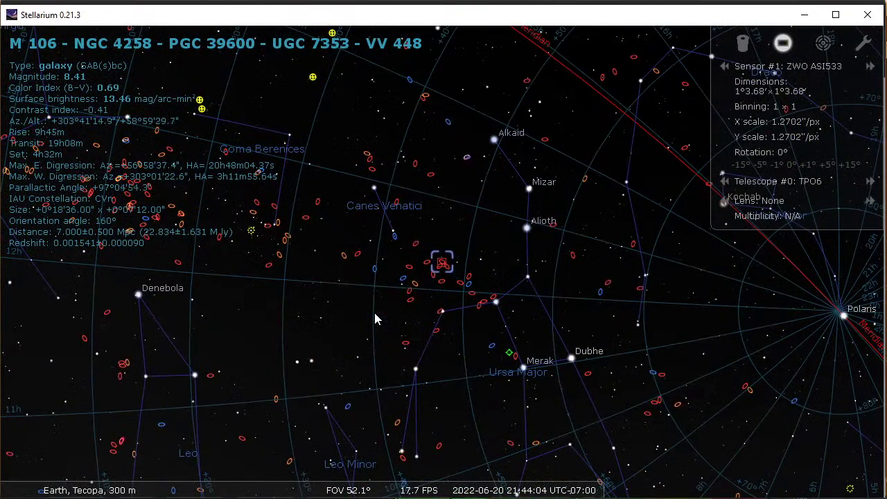
Glance back at the challenge post in the browser, and select M11 again in Stellarium's object search.
key(alt+Tab)
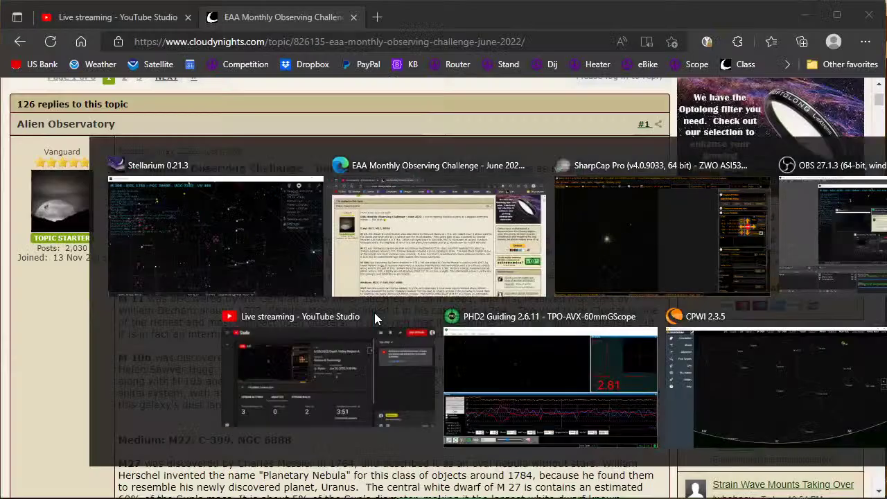
key(alt+Tab)
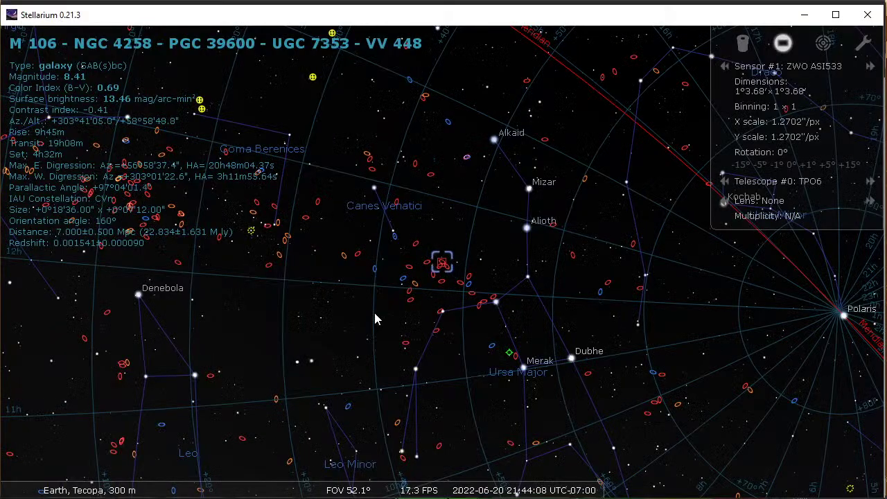
key(ctrl+f)
text(m)
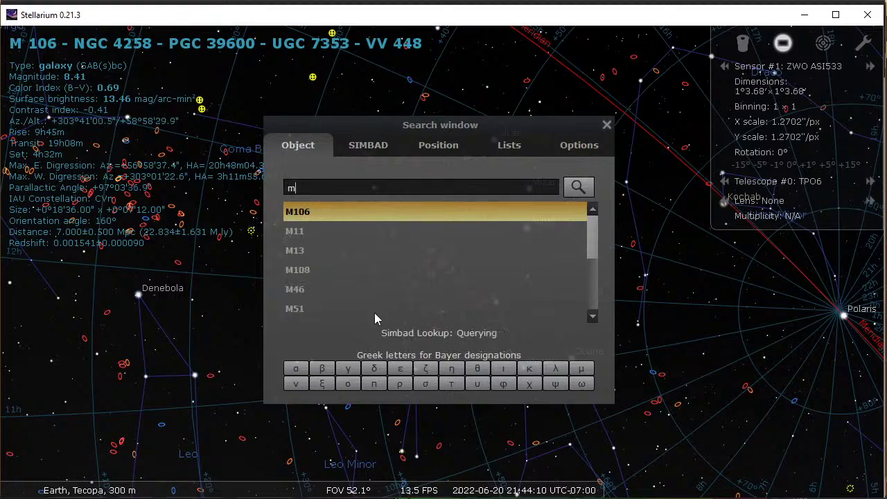
text(11)
key(Return)
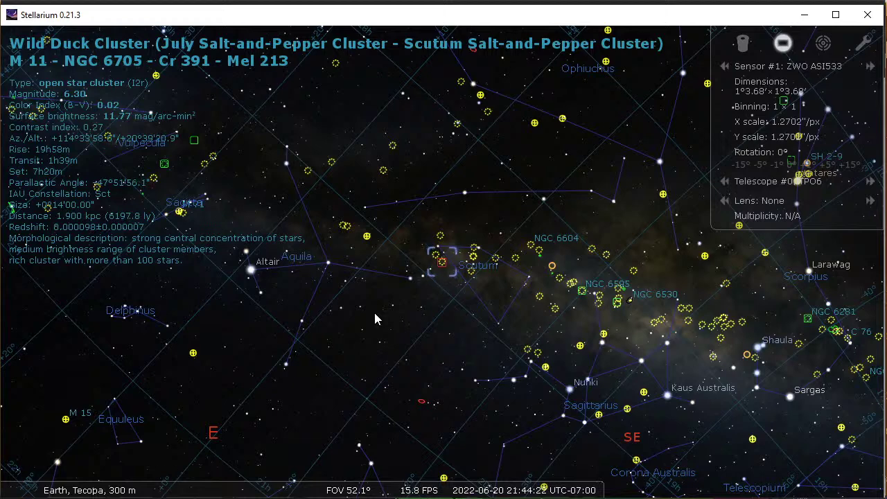
Switch to SharpCap and try to recenter the mount on the off-centre star cluster using Pixel Position/Click to Recenter.
key(alt+Tab)
key(alt+Tab)
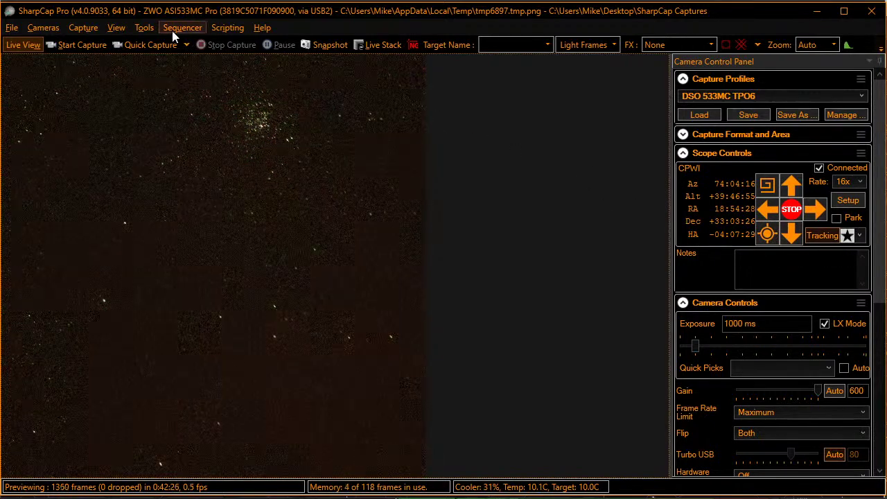
click(146, 31)
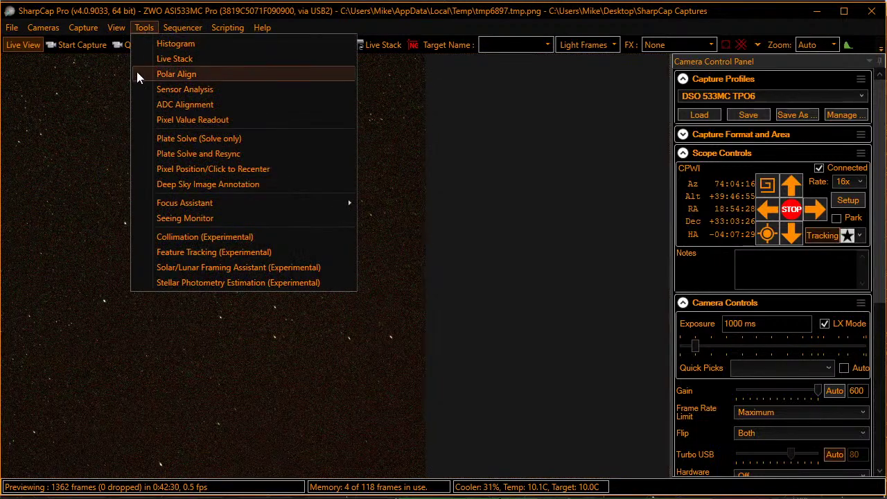
click(176, 169)
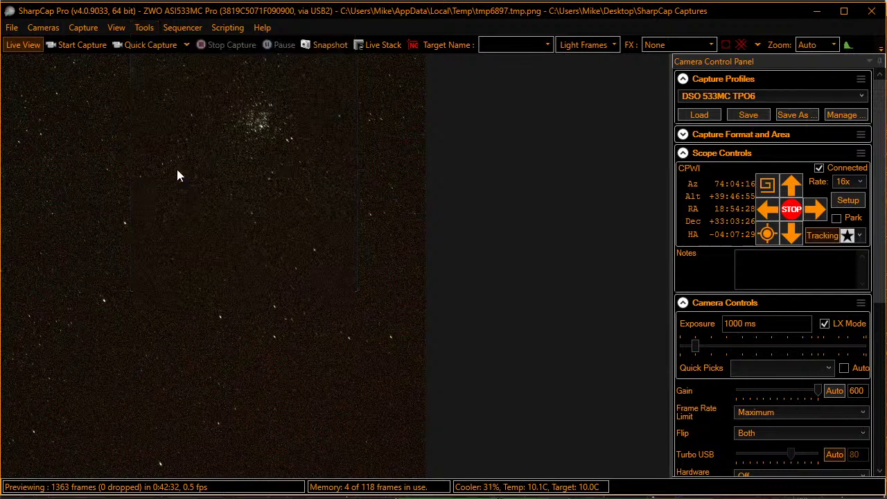
click(260, 125)
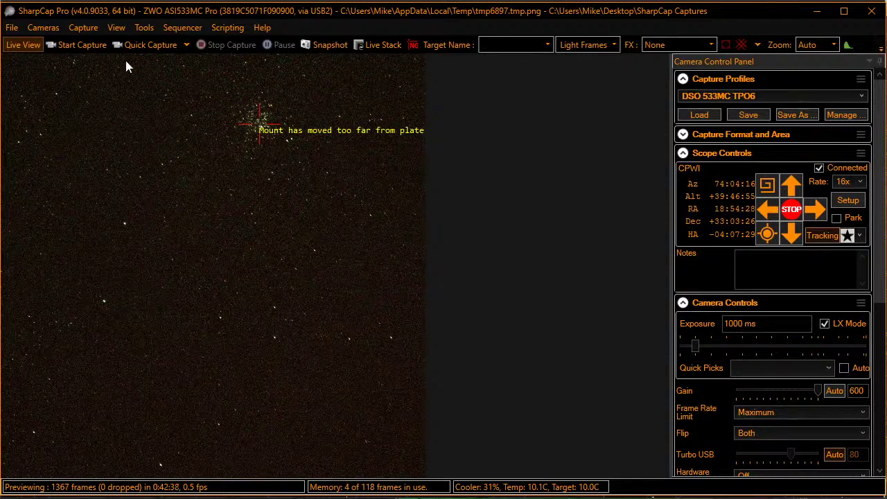
Turn off Pixel Position/Click to Recenter and try to plate solve and sync the mount on the current star field.
click(145, 27)
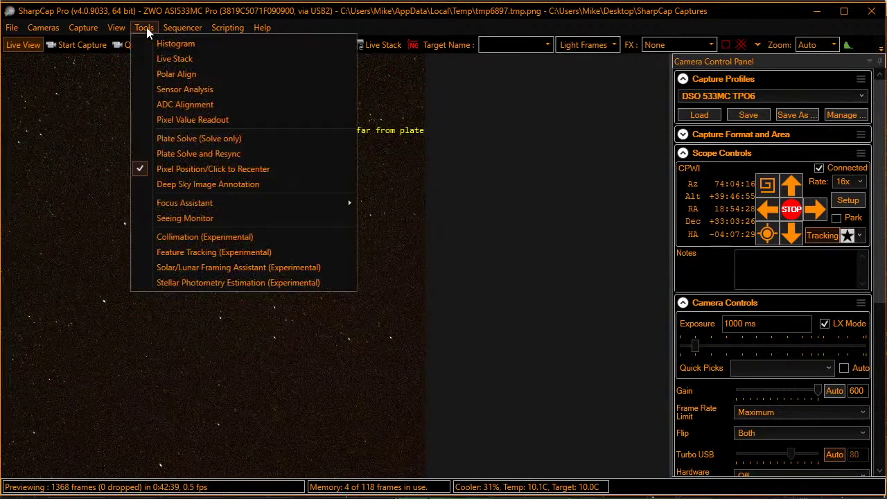
click(172, 168)
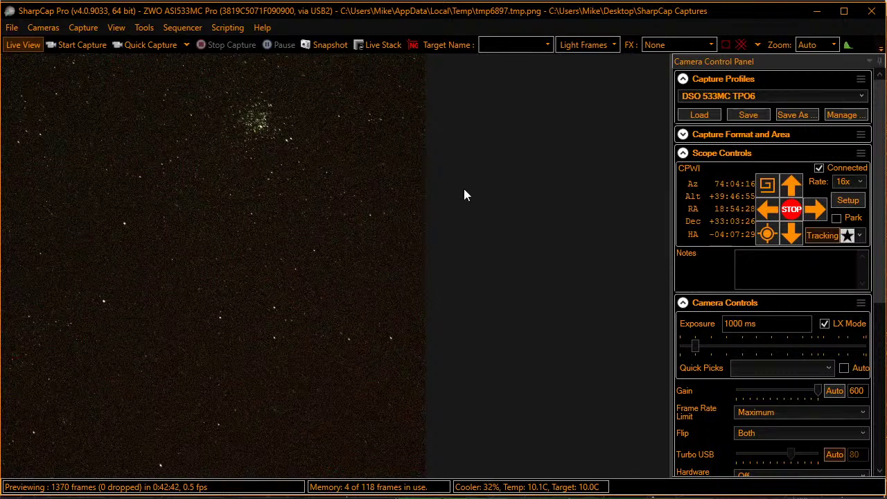
click(767, 234)
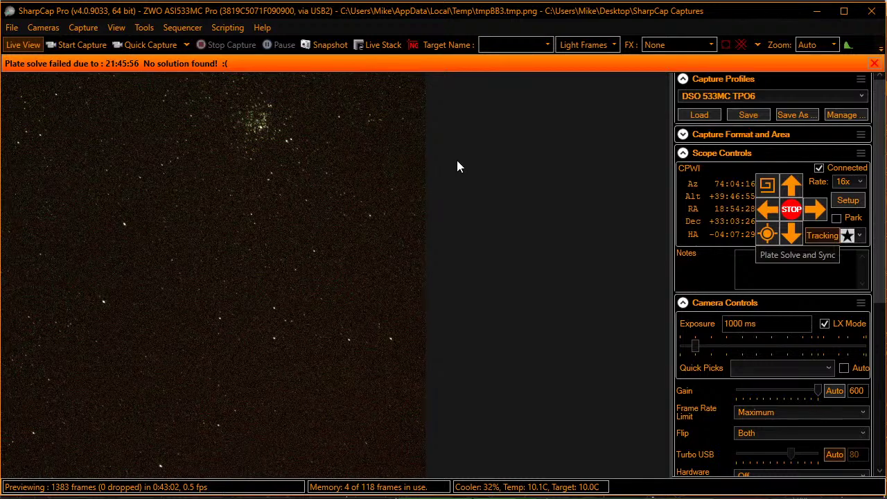
Glance at the challenge post, switch to Stellarium, and search the sky map for M106 to centre the view on it.
key(alt+Tab)
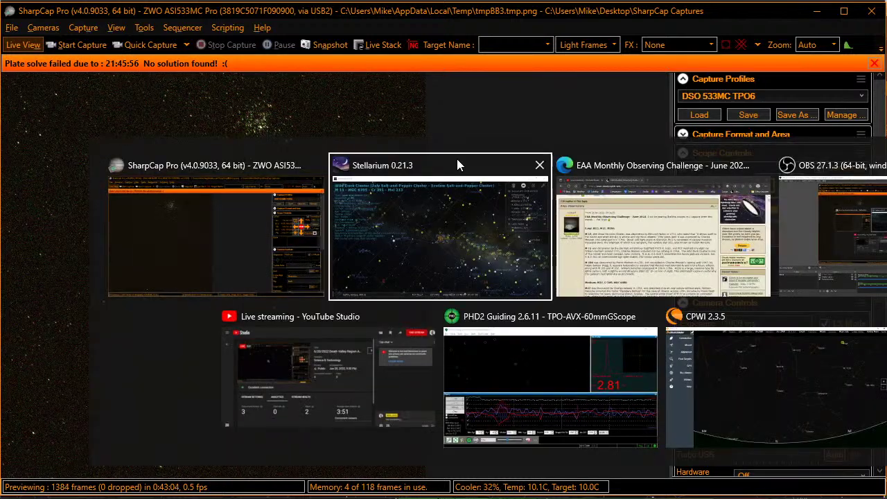
key(alt+Tab)
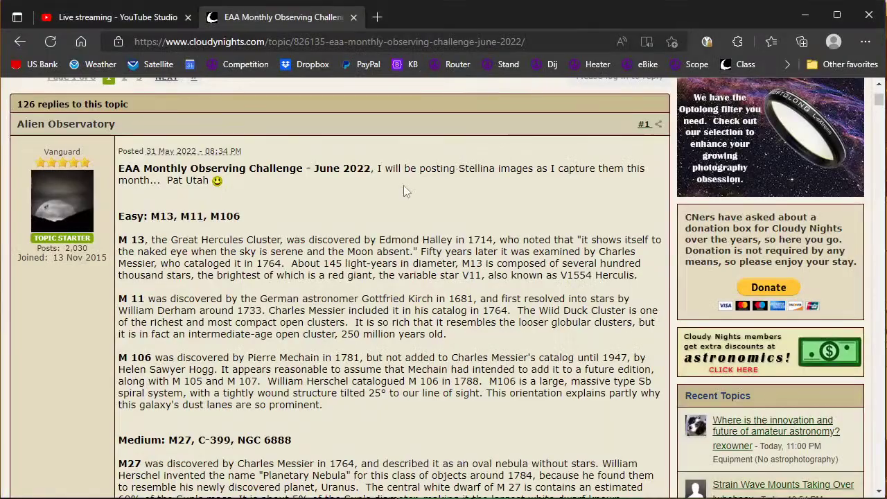
key(alt+Tab)
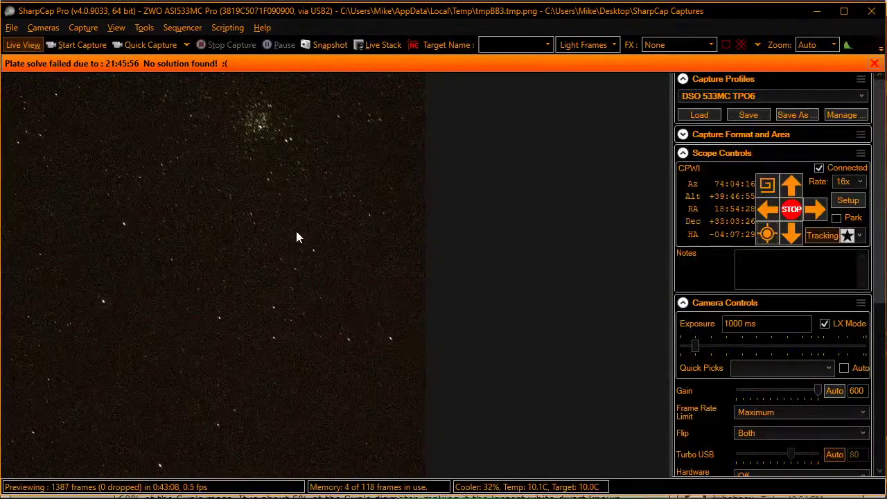
key(alt+Tab)
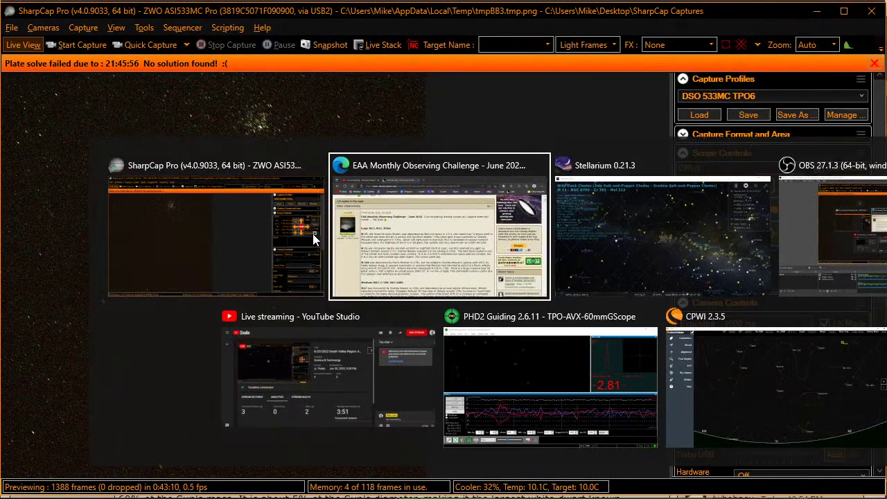
key(alt+Tab)
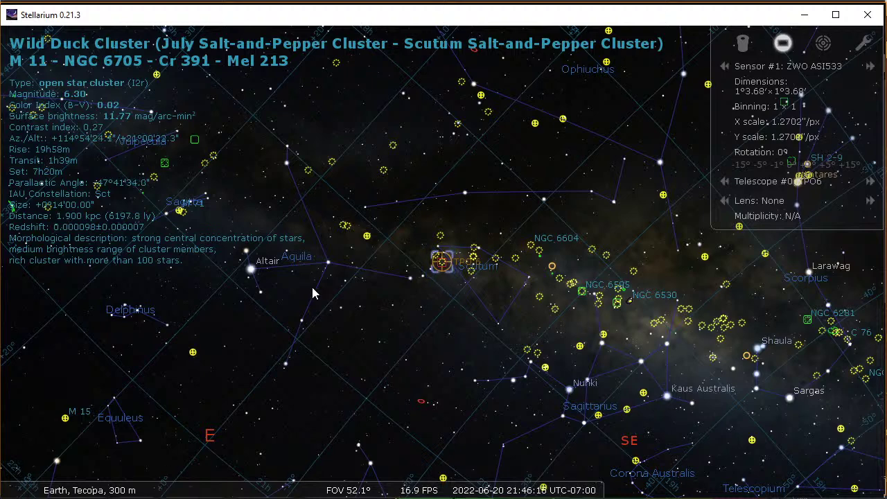
key(ctrl+f)
text(m1)
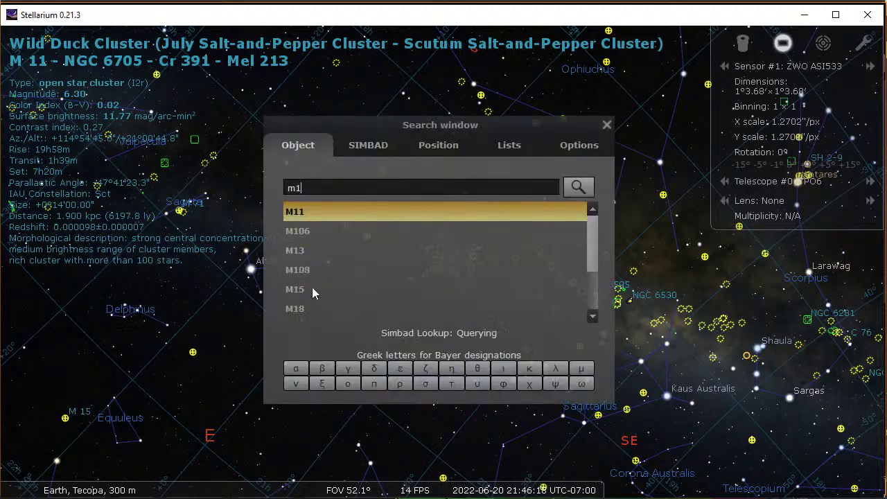
text(06)
key(Return)
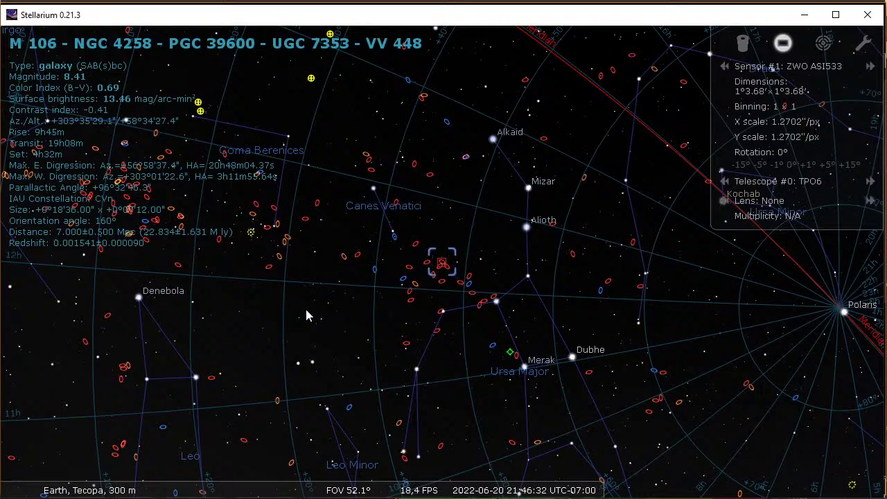
Switch to the EAA Monthly Observing Challenge post in the browser and read through its easy and medium targets.
key(alt+Tab)
key(alt+Tab)
key(alt+Tab)
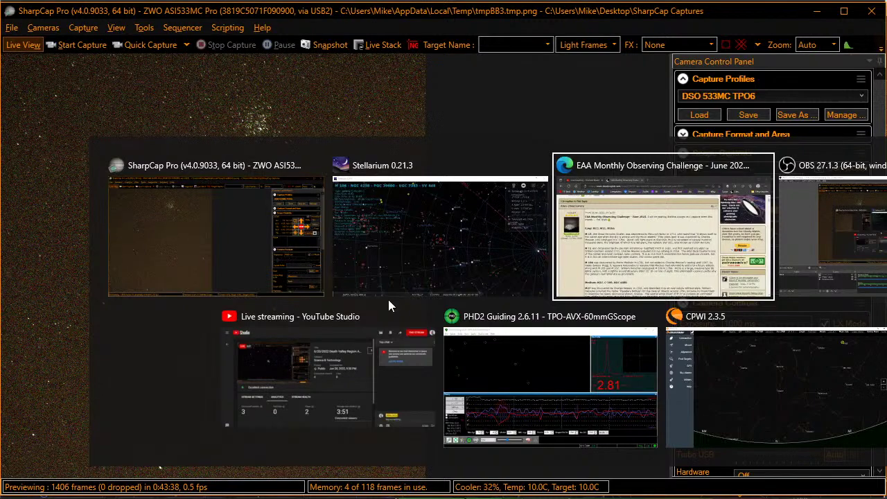
key(alt+Tab)
key(alt+Tab)
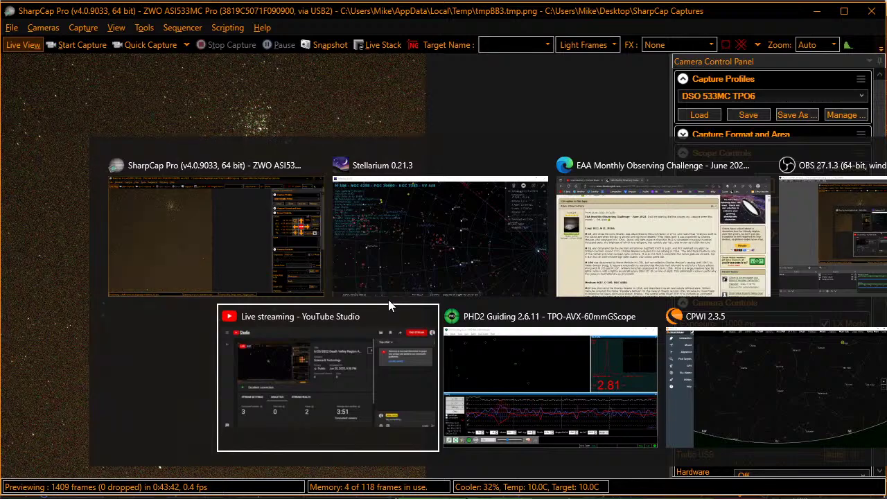
key(Escape)
key(alt+Tab)
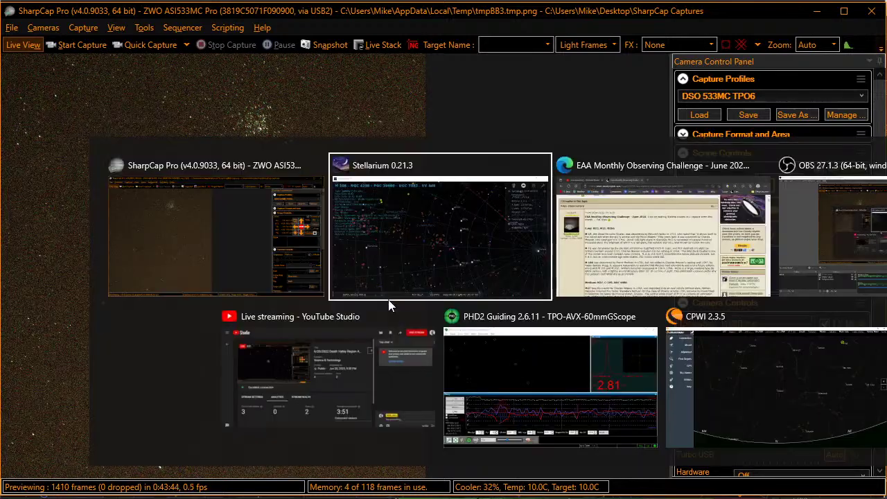
key(alt+Tab)
scroll(284, 270, down, 2)
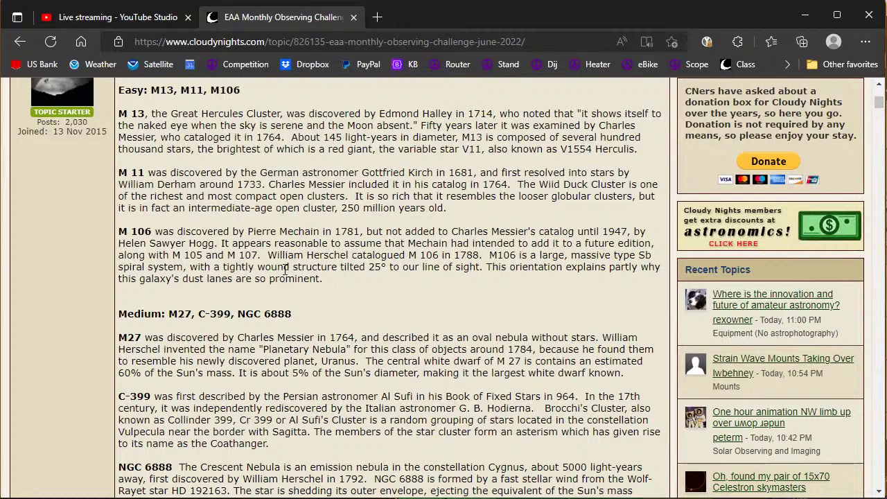
scroll(284, 271, down, 1)
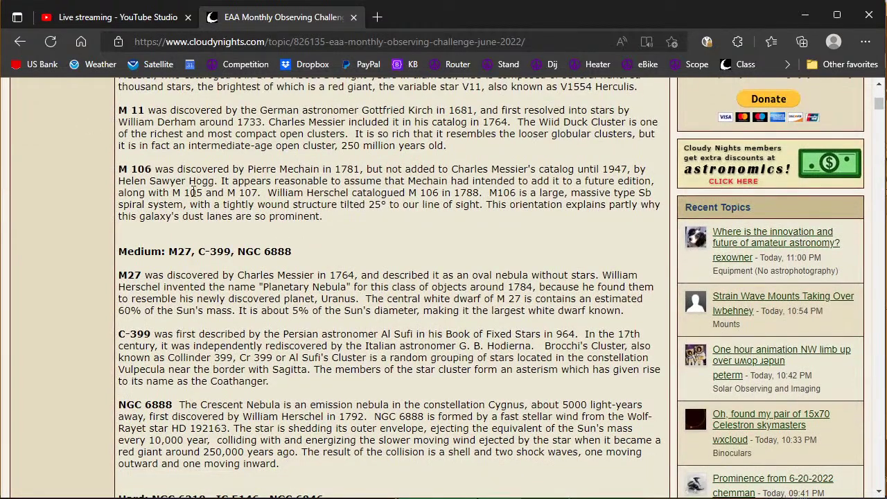
scroll(208, 193, down, 2)
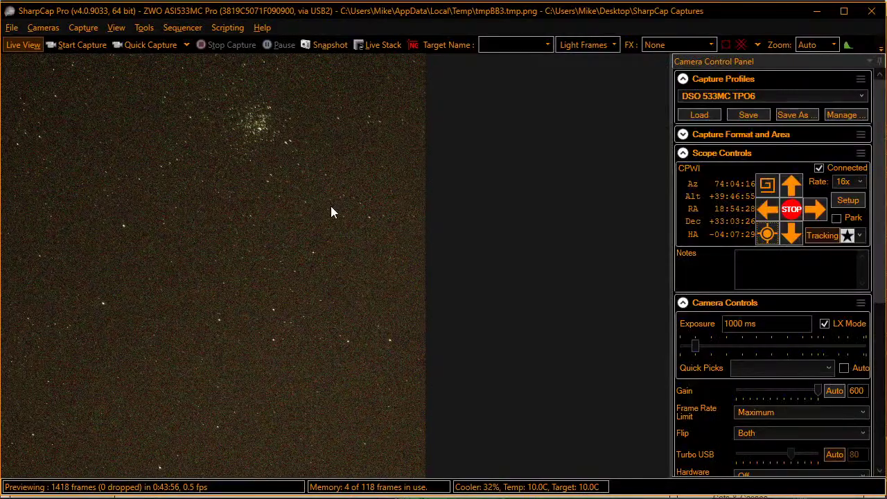
Return to Stellarium and search the sky map for M27, centring the view on it.
key(alt+Tab)
key(alt+Tab)
key(Tab)
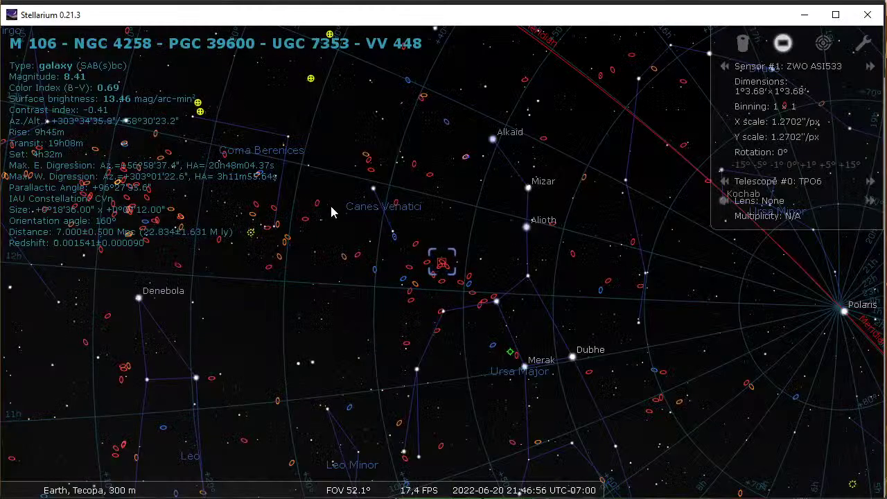
key(ctrl+f)
text(m27)
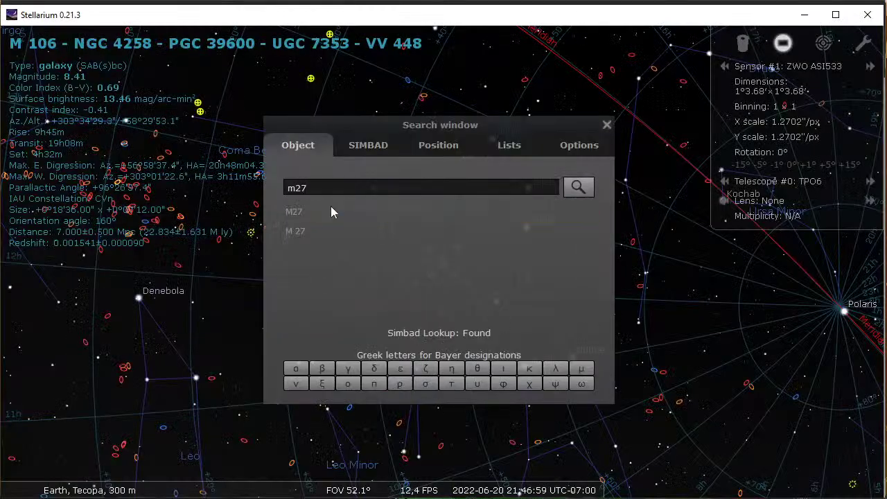
key(Return)
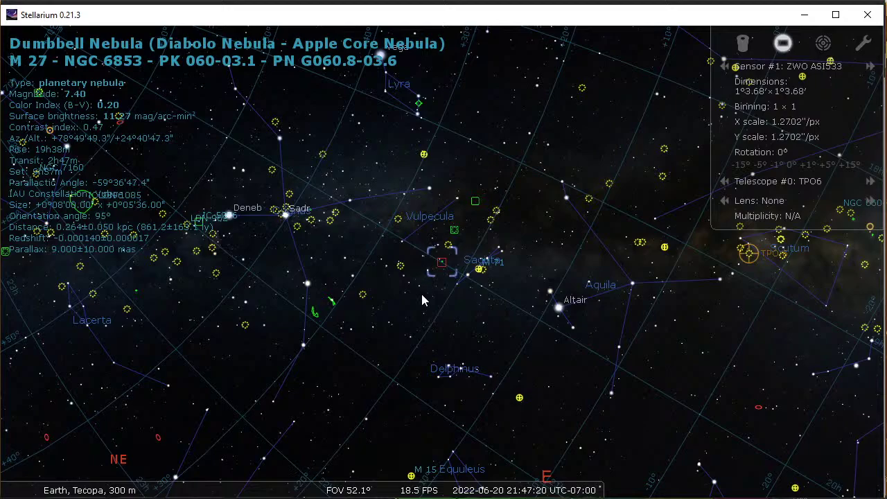
Check the challenge post for the medium target after M27, and try searching Stellarium for it as c399 and c-399.
key(alt+Tab)
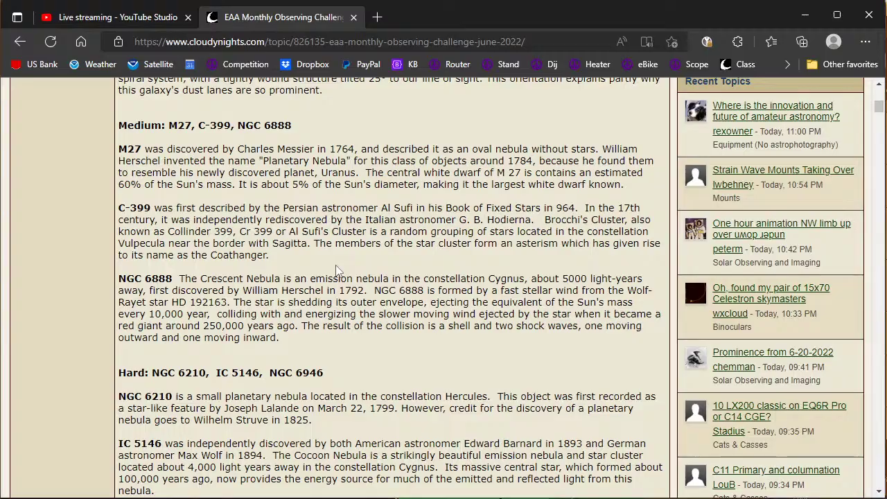
key(alt+Tab)
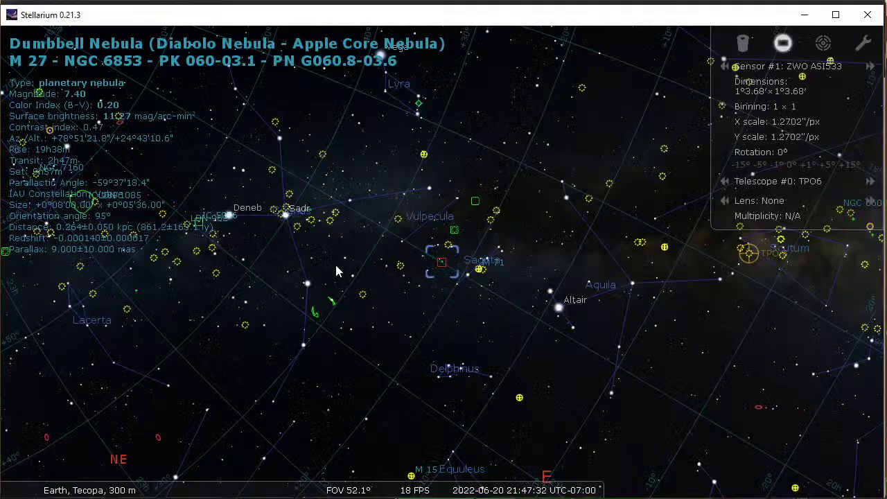
key(F3)
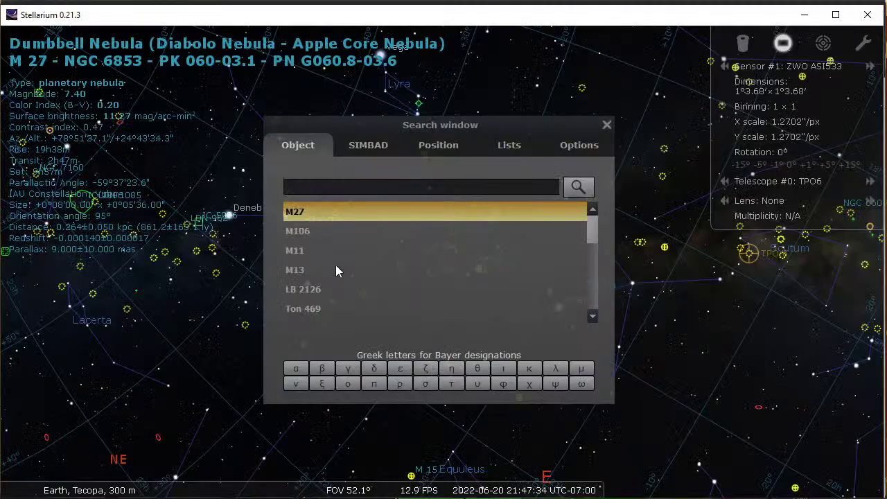
text(c399)
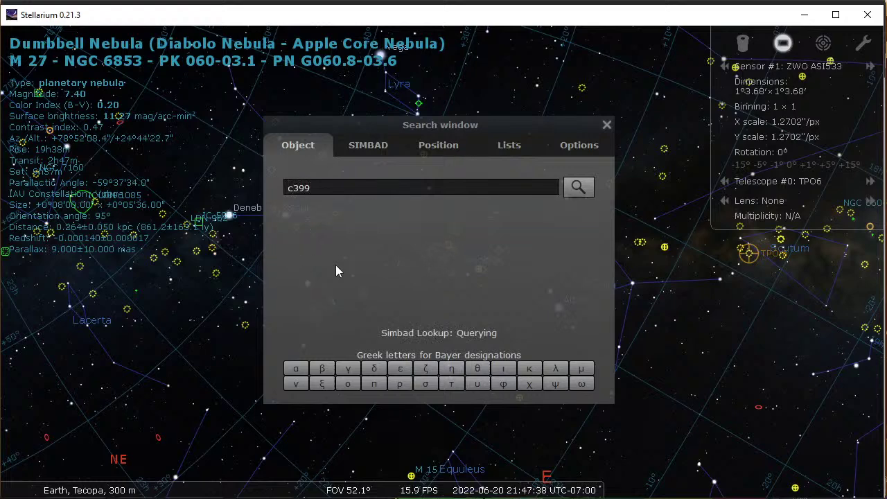
key(BackSpace)
key(BackSpace)
key(BackSpace)
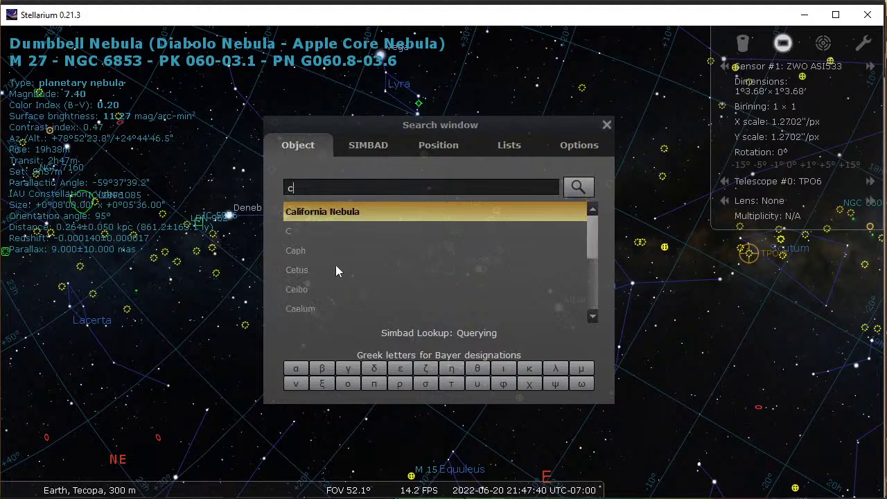
text(-399)
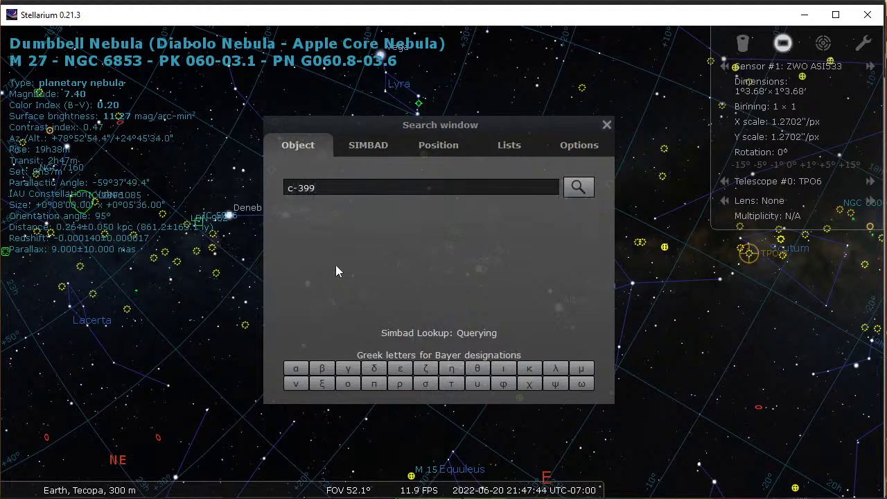
key(BackSpace)
key(BackSpace)
key(BackSpace)
key(BackSpace)
key(BackSpace)
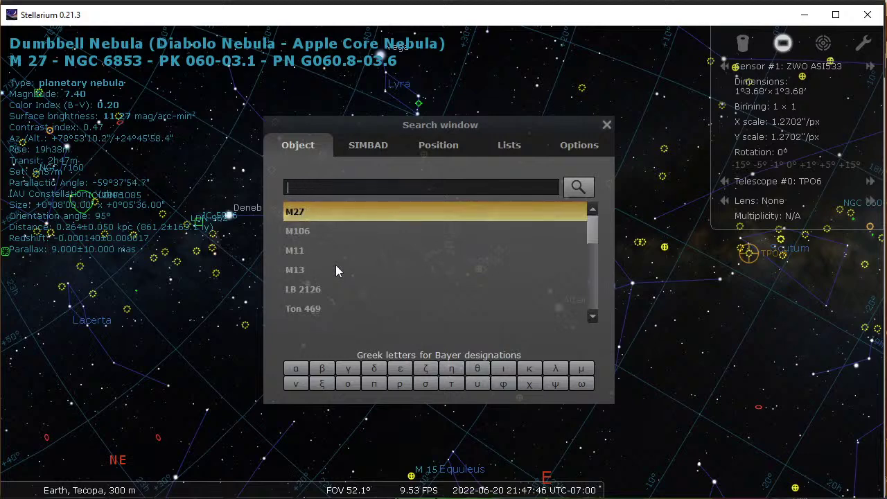
Search the sky map for the Coathanger cluster as Cr399 and centre the view on it.
text(cr)
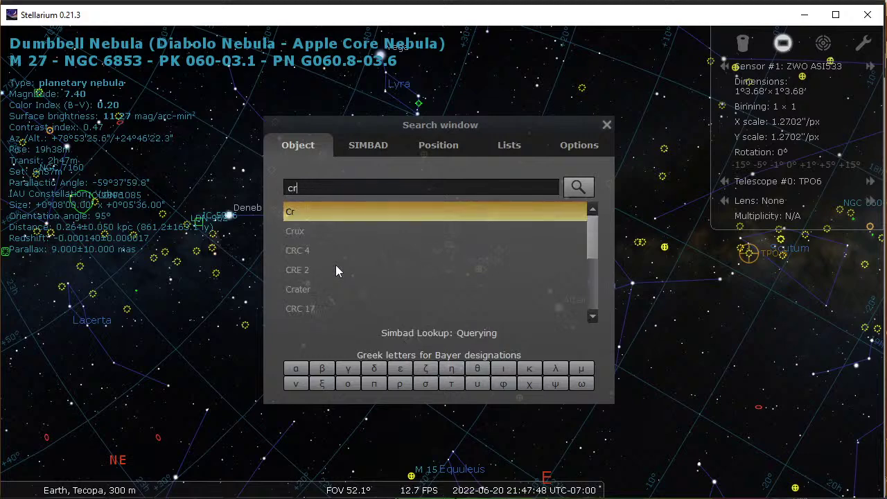
text(399)
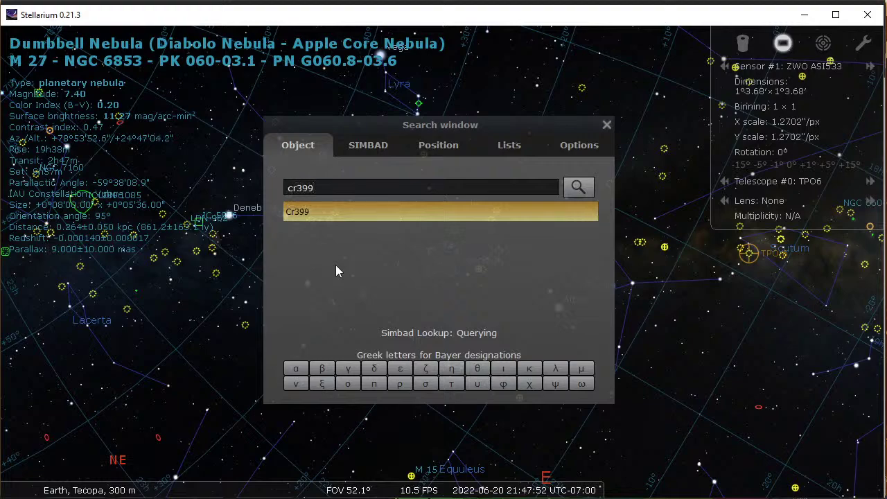
key(Return)
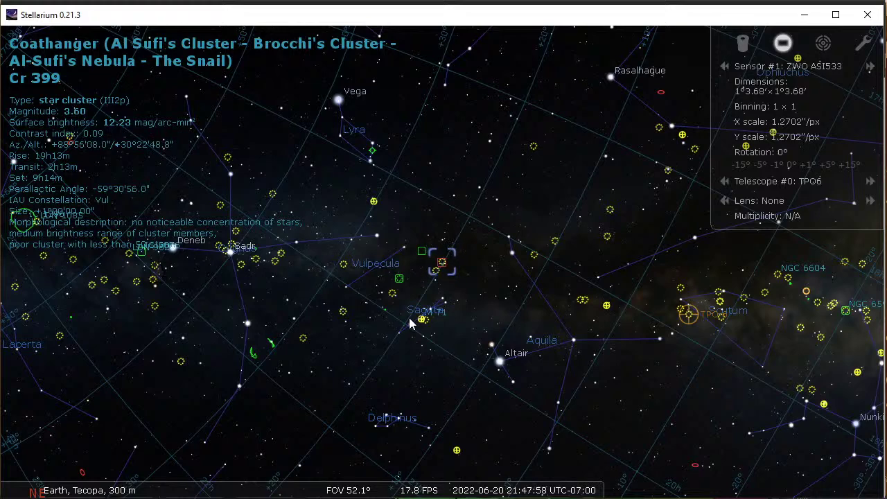
Check the last medium target in the challenge post, and search Stellarium for NGC 6888 to centre the view on it.
key(alt+Tab)
key(alt+Tab)
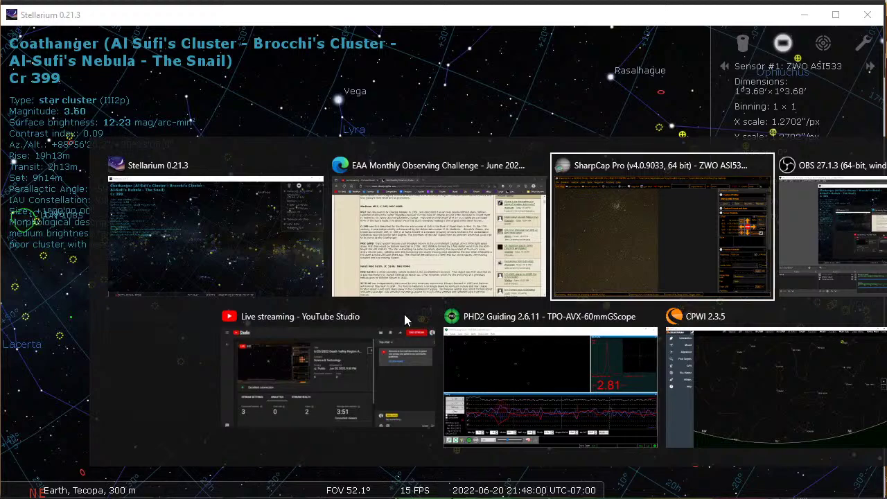
key(Escape)
key(alt+Tab)
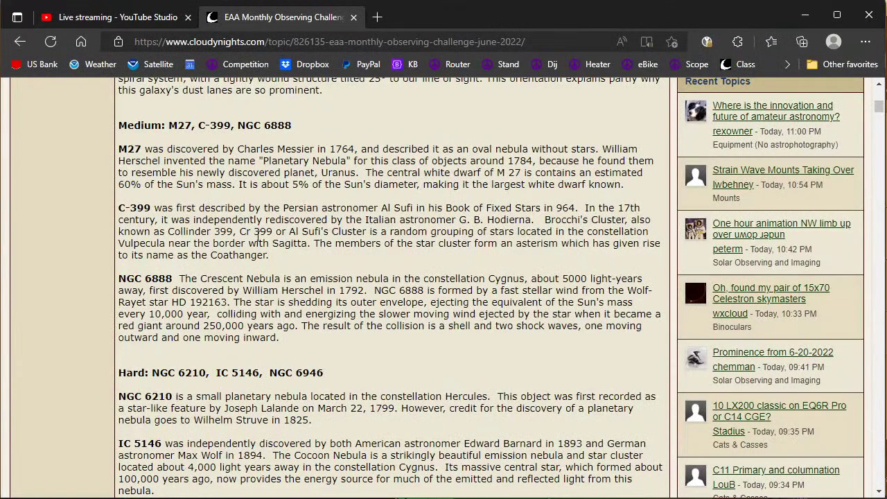
key(alt+Tab)
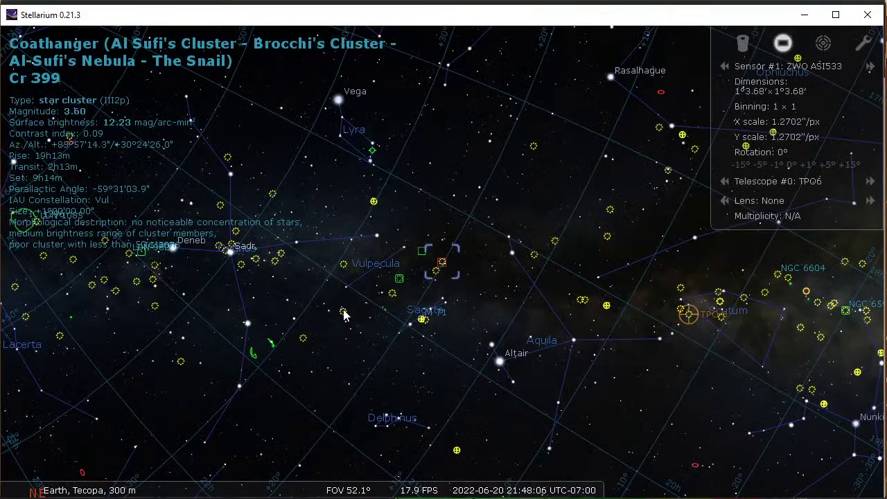
key(ctrl+f)
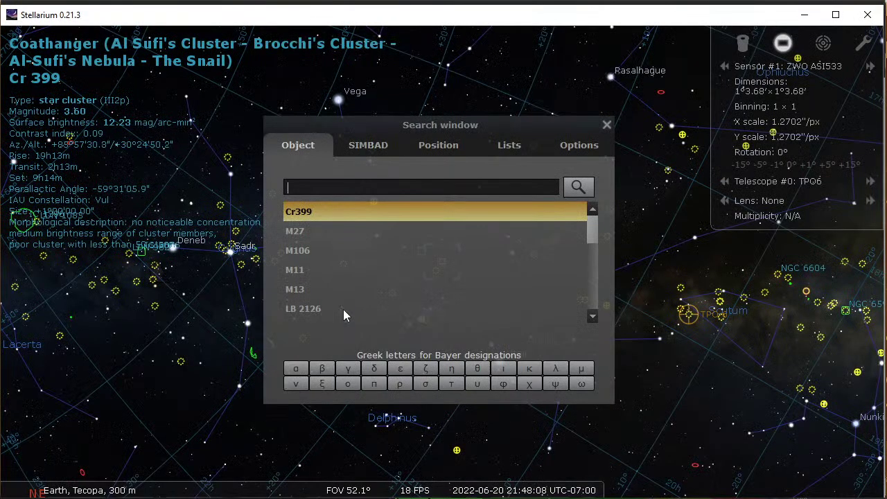
text(ngc6)
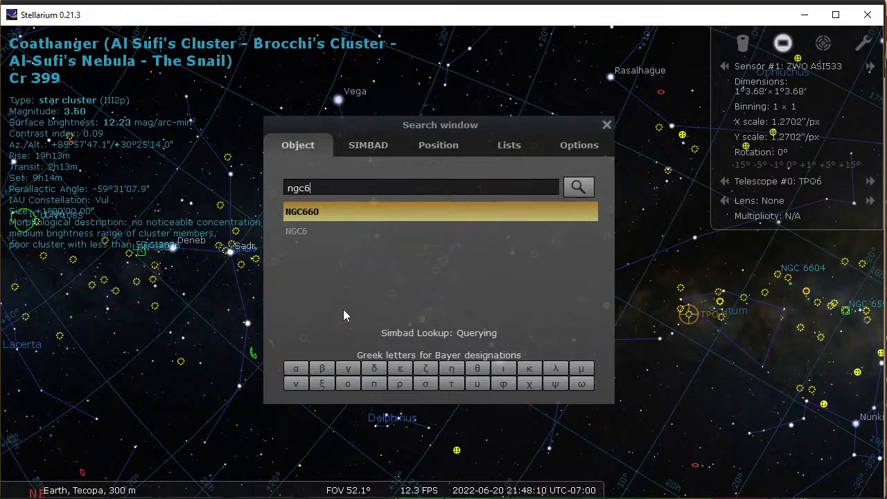
text(888)
key(Return)
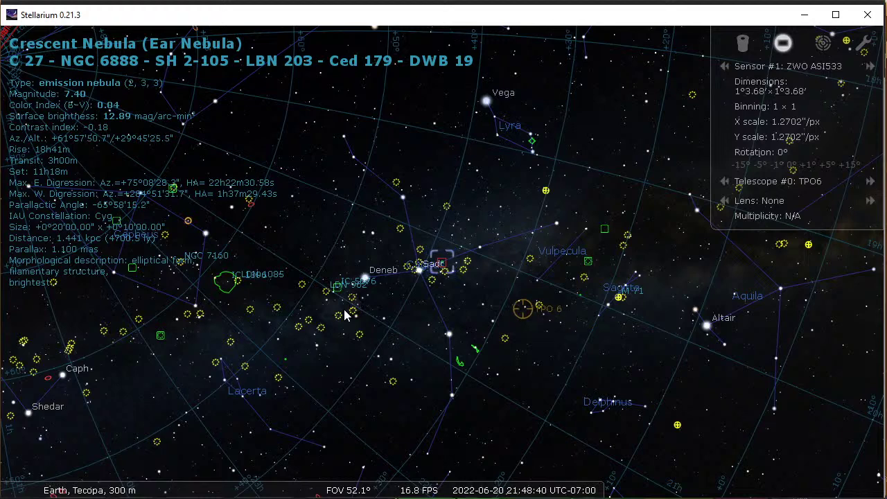
Switch to SharpCap, try to plate-solve the live frame and sync the mount, and check the telescope's position in Stellarium.
key(alt+Tab)
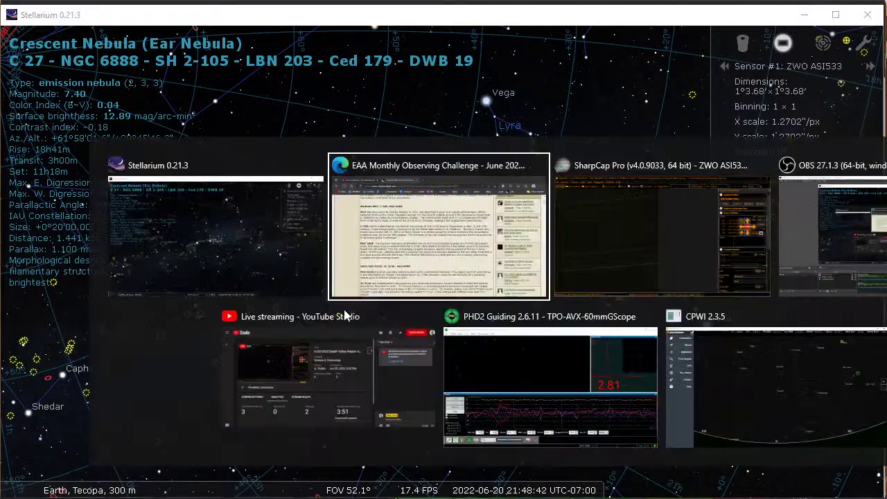
key(alt+Tab)
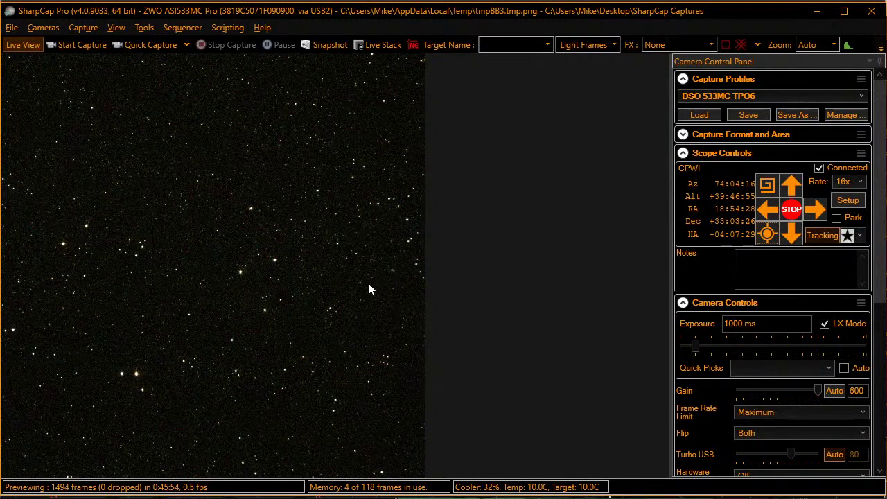
click(767, 234)
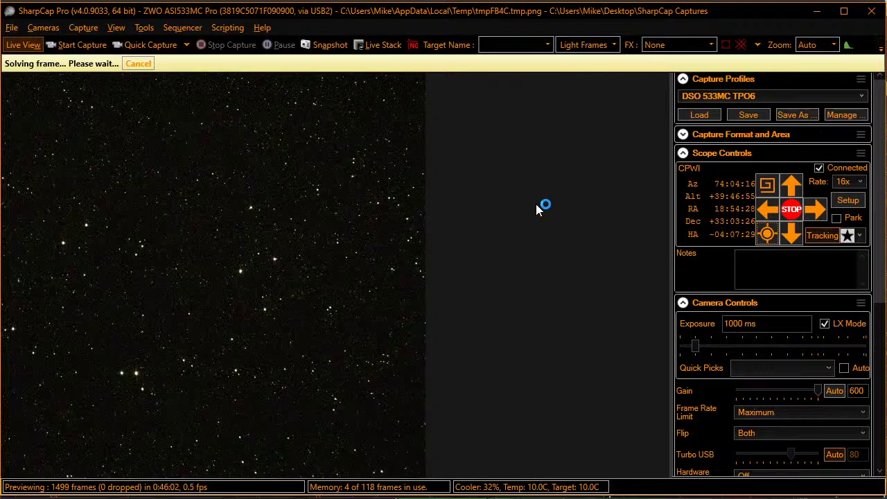
key(alt+Tab)
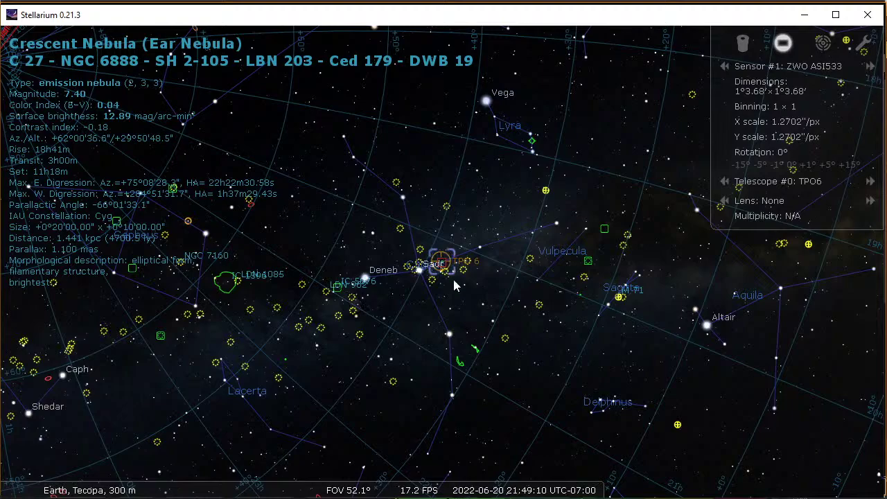
key(alt+Tab)
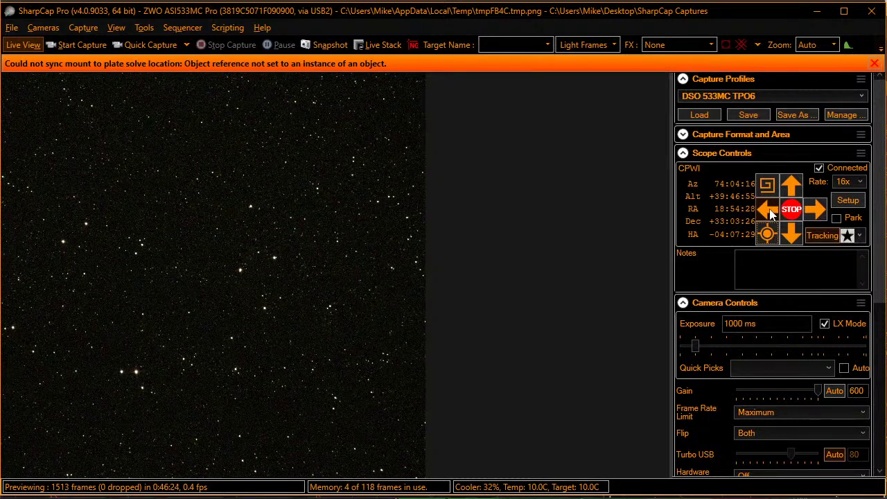
Recheck the telescope marker against NGC 6888 in Stellarium, and plate-solve the frame in SharpCap to sync and re-centre the mount.
key(alt+Tab)
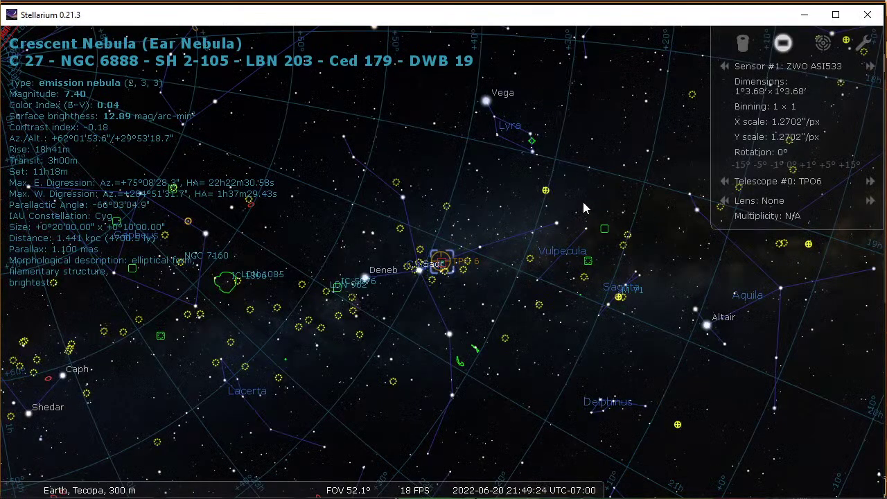
key(alt+Tab)
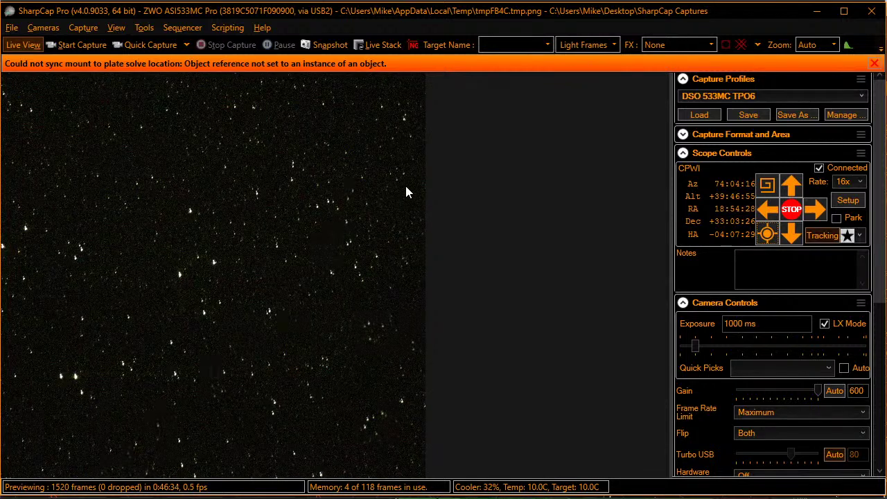
click(767, 235)
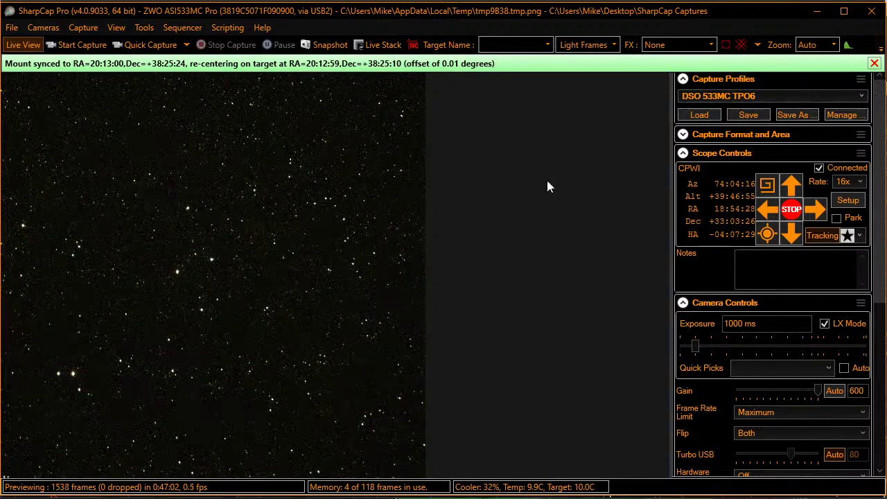
Try to run the recent sequence Start Imaging 533.scs, and close its progress window.
click(182, 28)
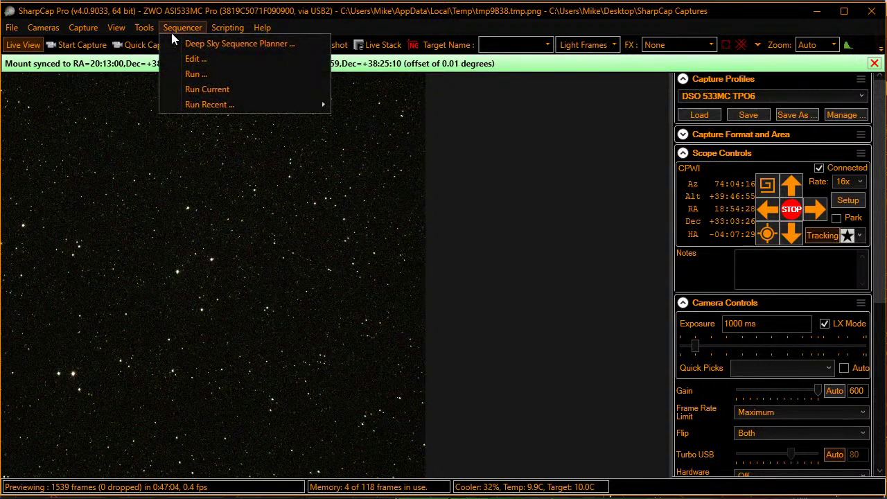
mouse_move(300, 104)
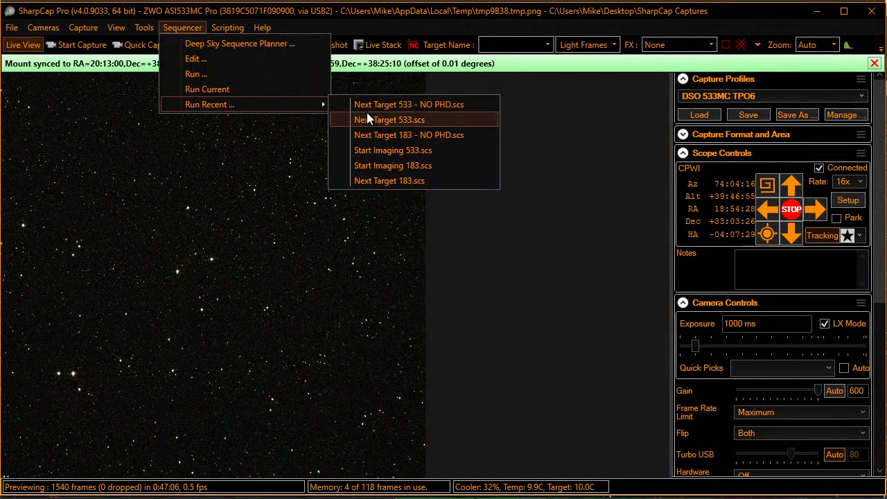
click(377, 149)
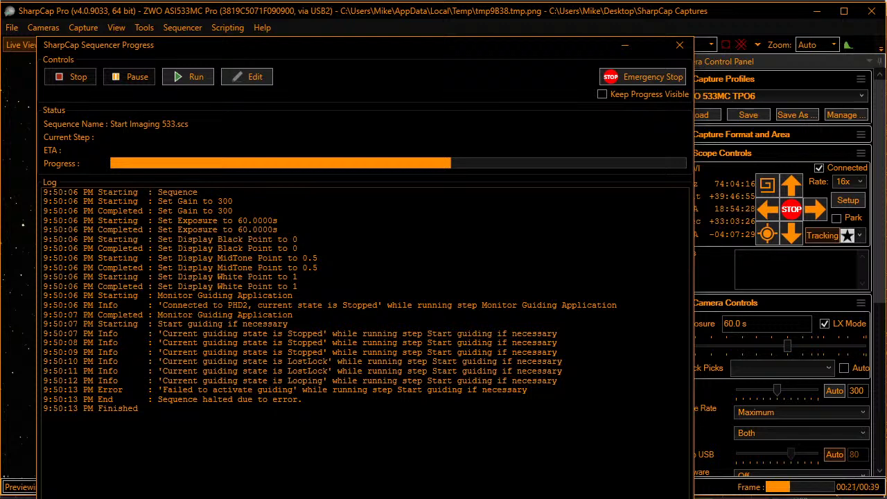
click(679, 45)
Switch to PHD2 Guiding and stop the looping and guiding on the lost star.
key(alt+Tab)
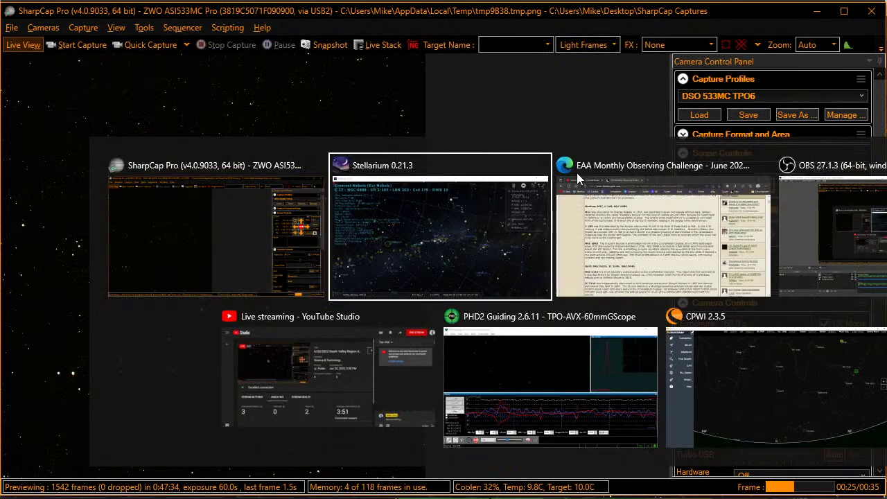
key(alt+Tab)
key(alt+Tab)
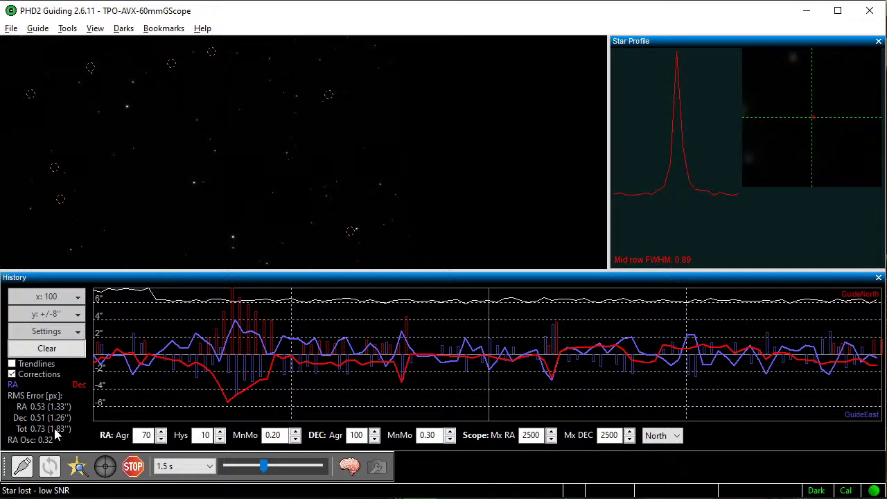
click(133, 465)
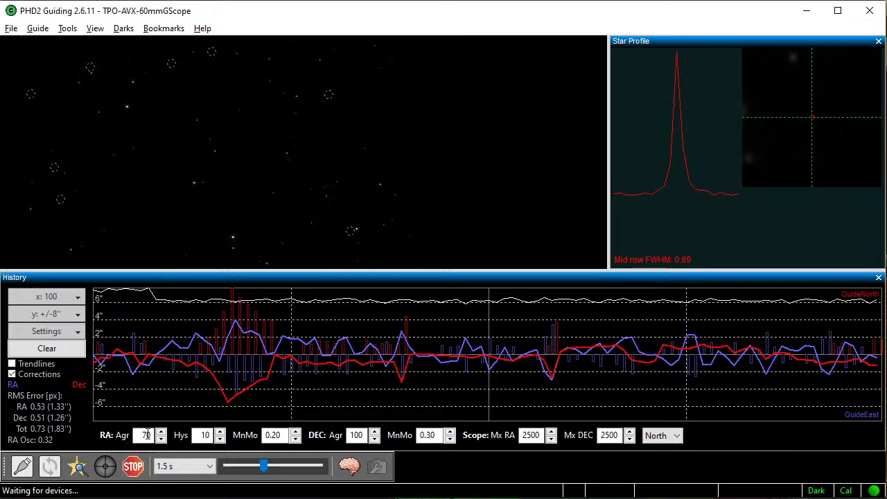
Return to SharpCap and rerun the Start Imaging 533.scs sequence, closing its progress window and the low-battery notice.
key(alt+Tab)
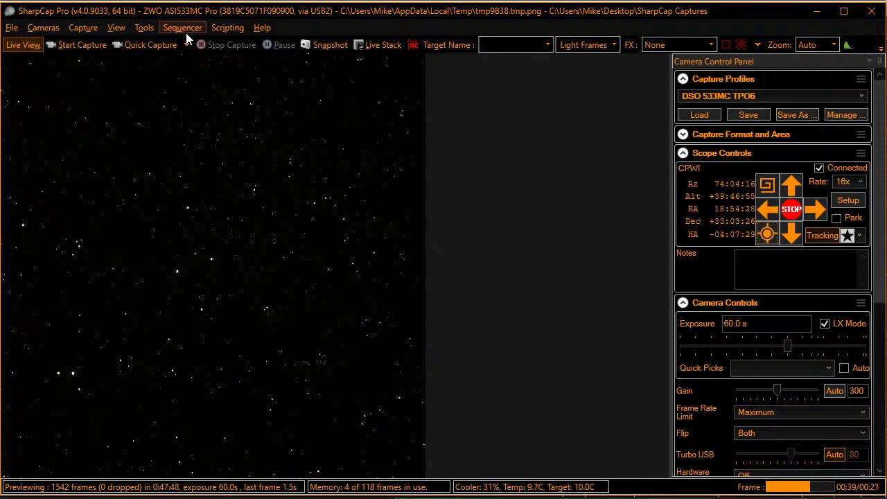
click(183, 29)
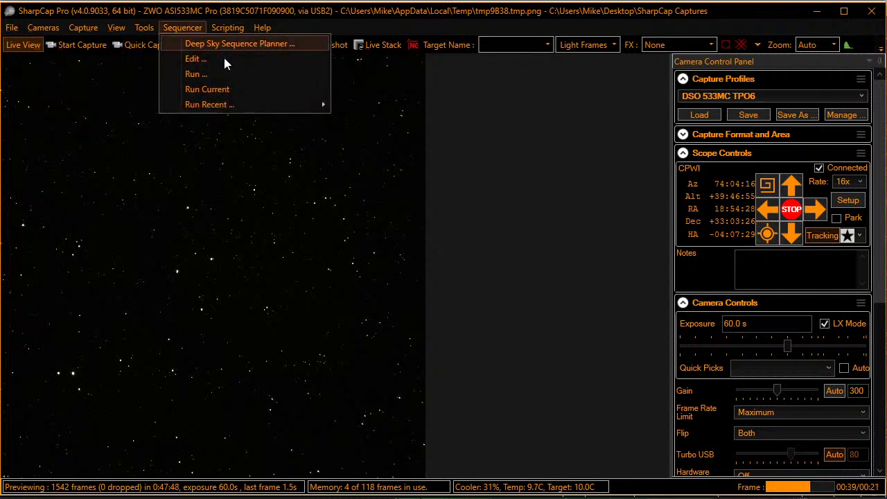
mouse_move(318, 106)
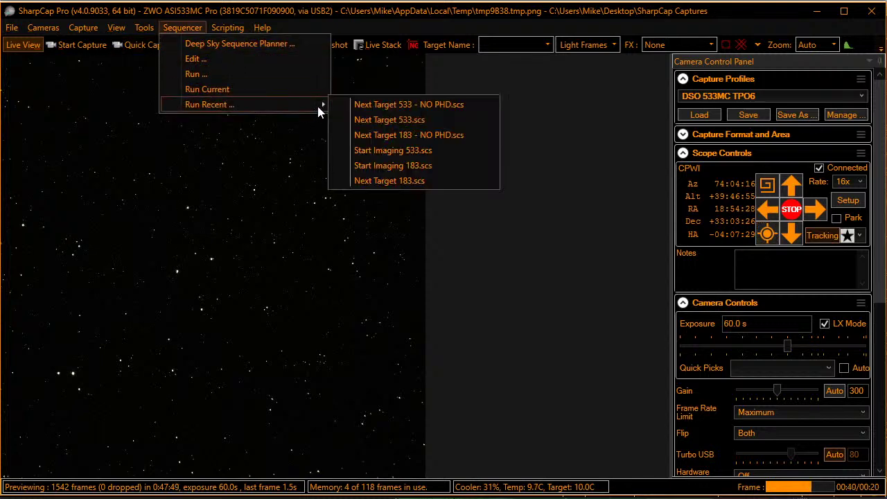
click(371, 150)
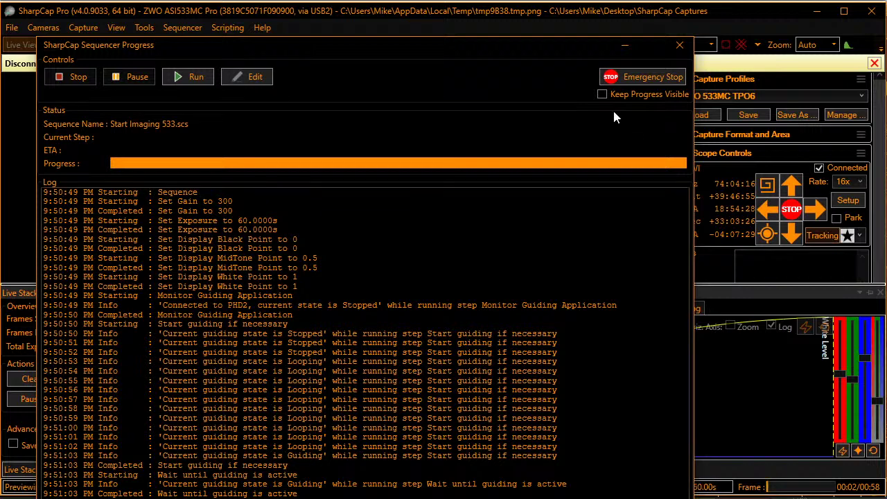
click(679, 46)
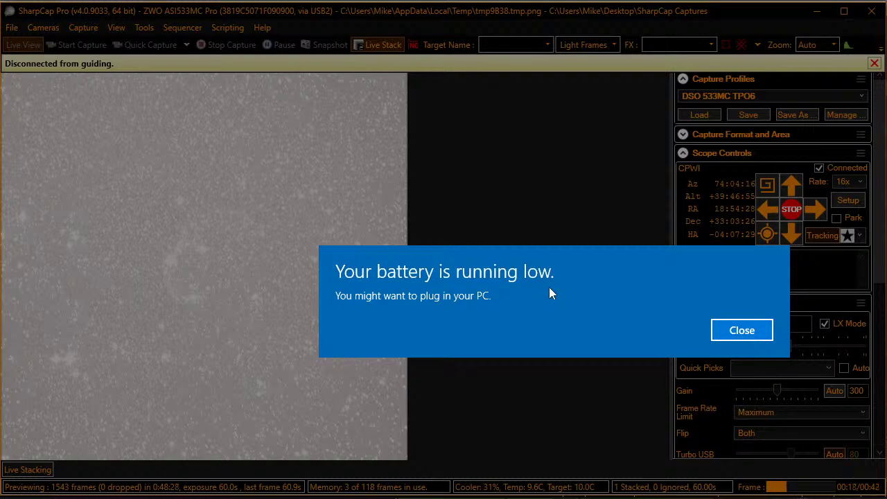
key(Return)
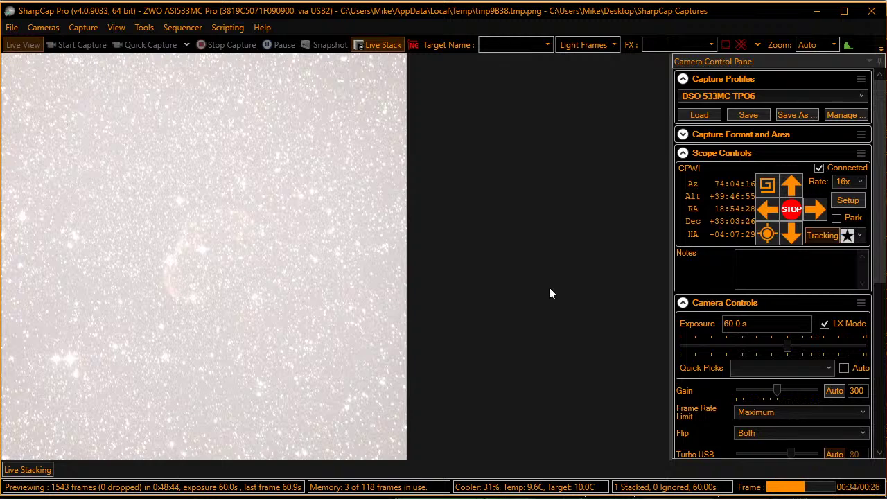
Check the telescope marker's position at NGC 6888 in Stellarium and return to SharpCap.
key(alt+Tab)
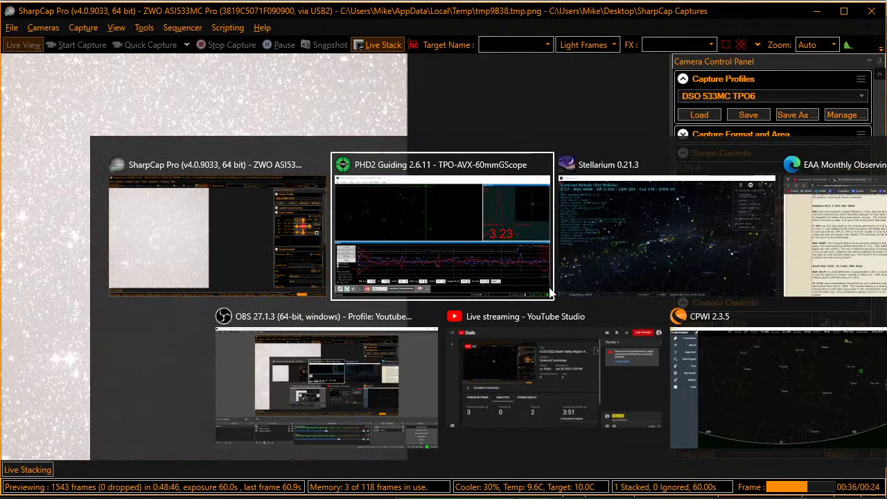
key(alt+Tab)
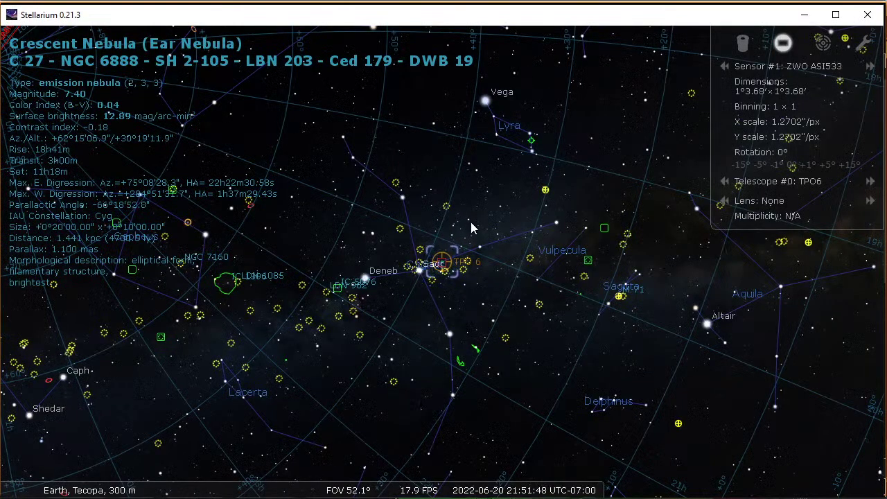
key(alt+Tab)
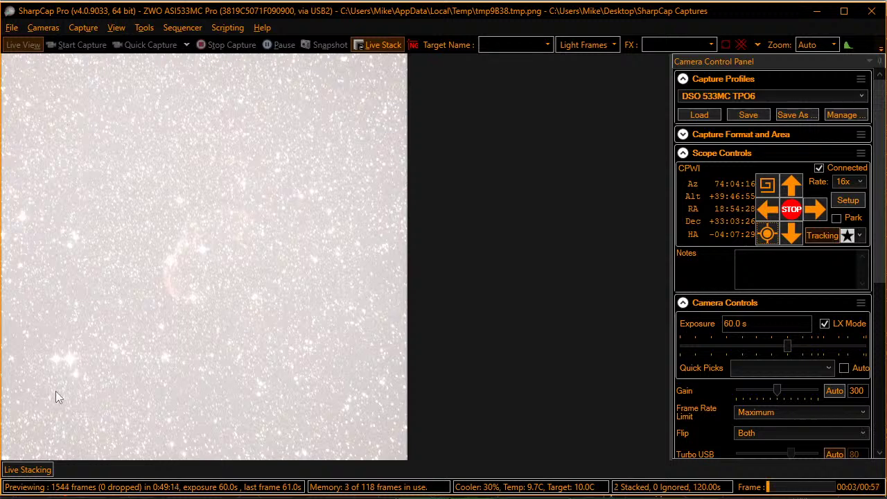
Stretch the live stack by raising the histogram's black level to the main peak and lowering the mid level slightly.
click(25, 471)
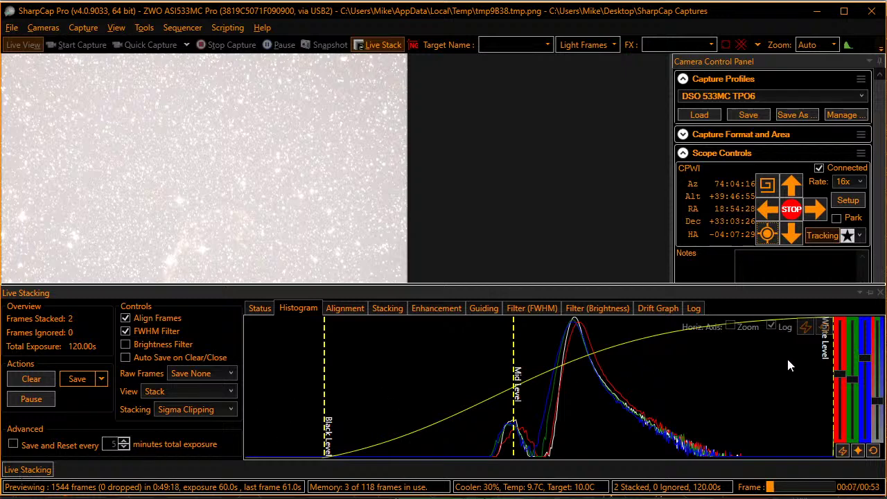
drag(325, 374, 564, 348)
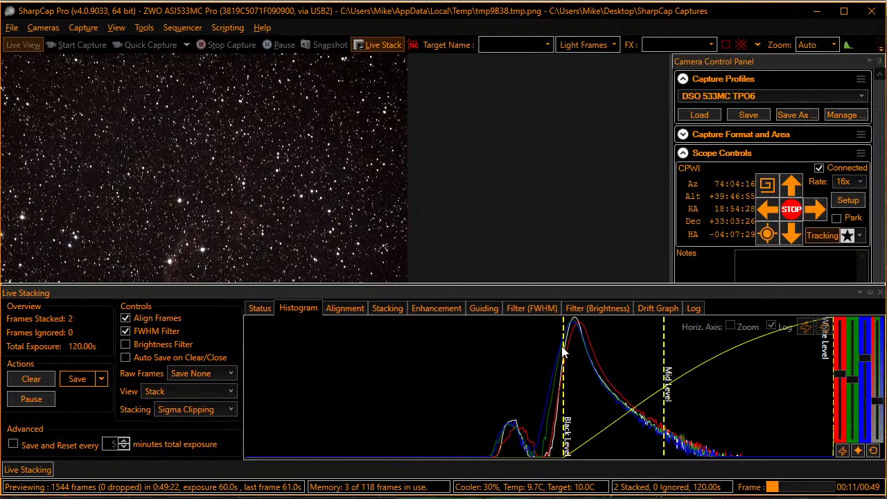
drag(562, 352, 573, 344)
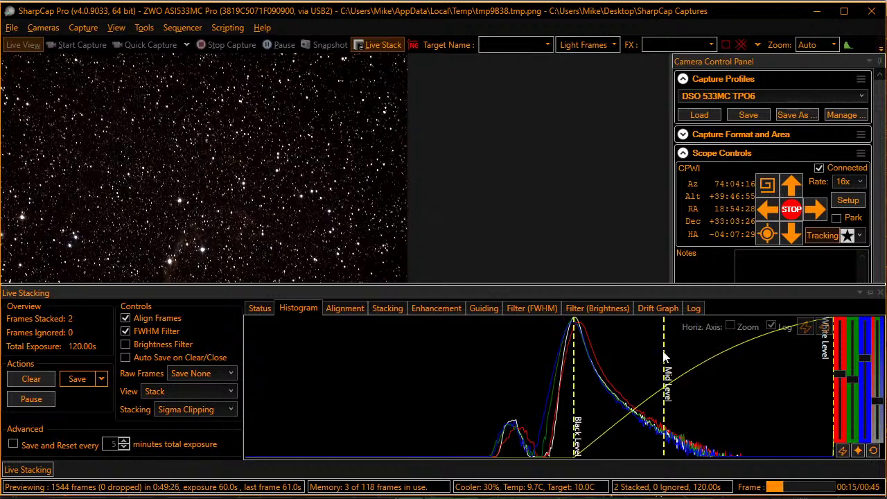
drag(664, 350, 648, 349)
click(504, 207)
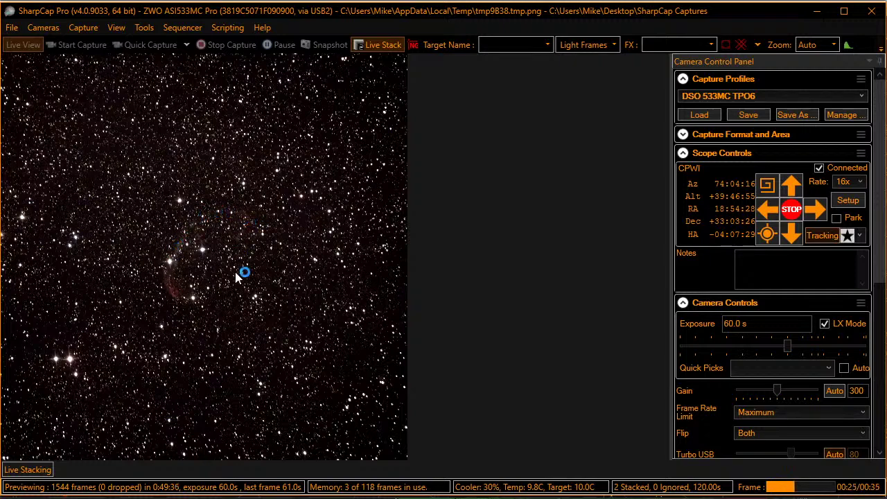
Auto-balance the live stack's colours and lower the histogram's mid level closer to the black level to brighten the nebula.
scroll(235, 274, up, 4)
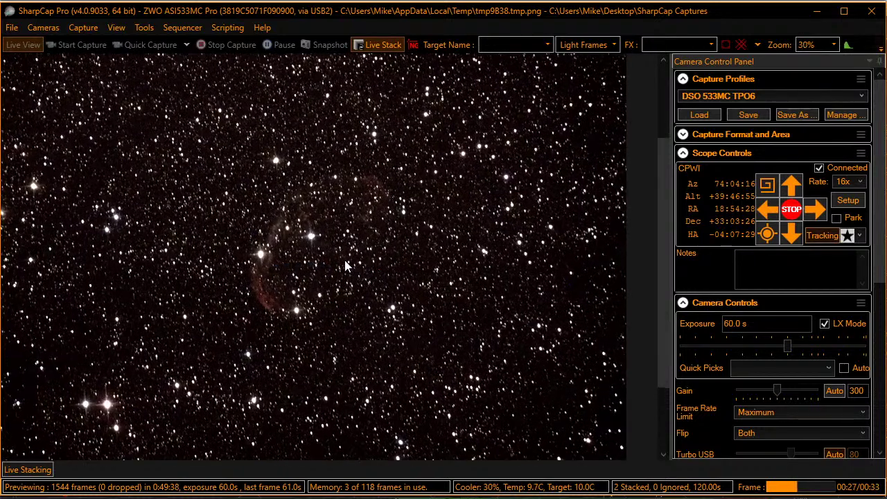
scroll(346, 265, up, 1)
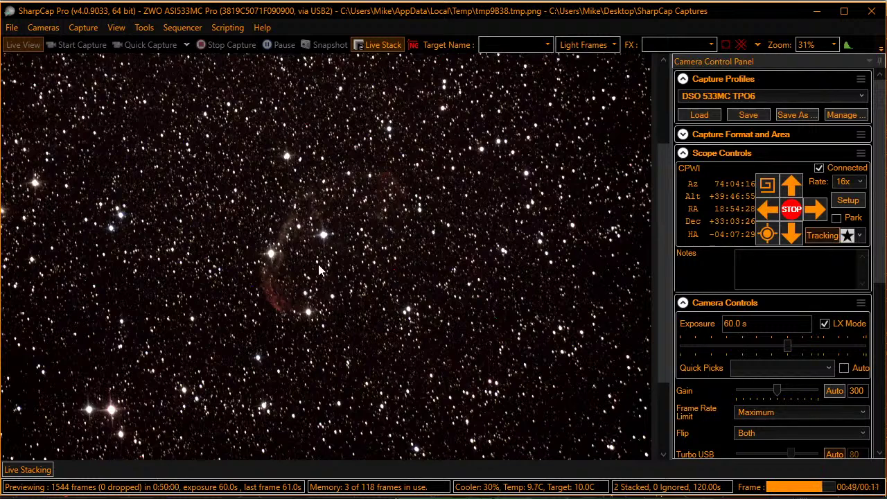
scroll(318, 264, up, 1)
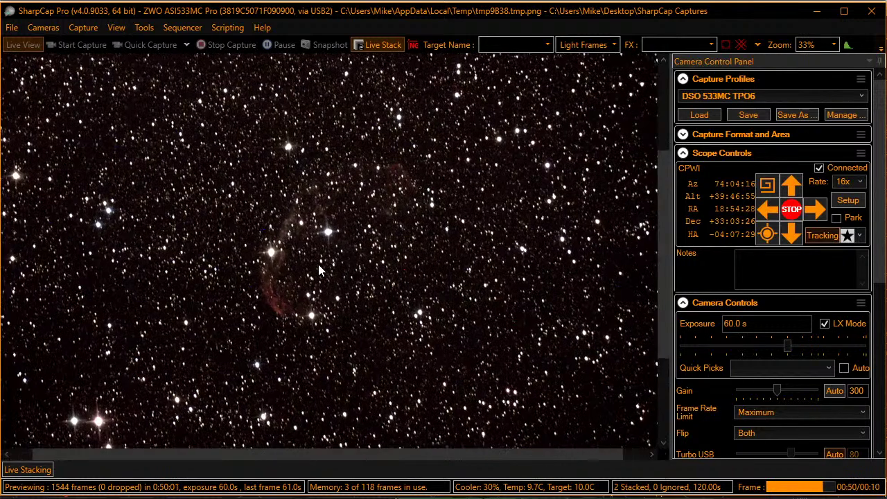
click(27, 470)
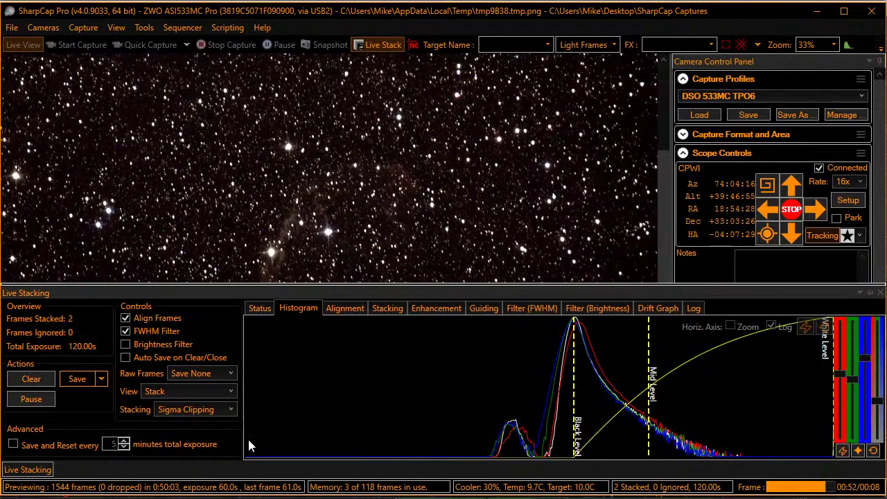
click(843, 447)
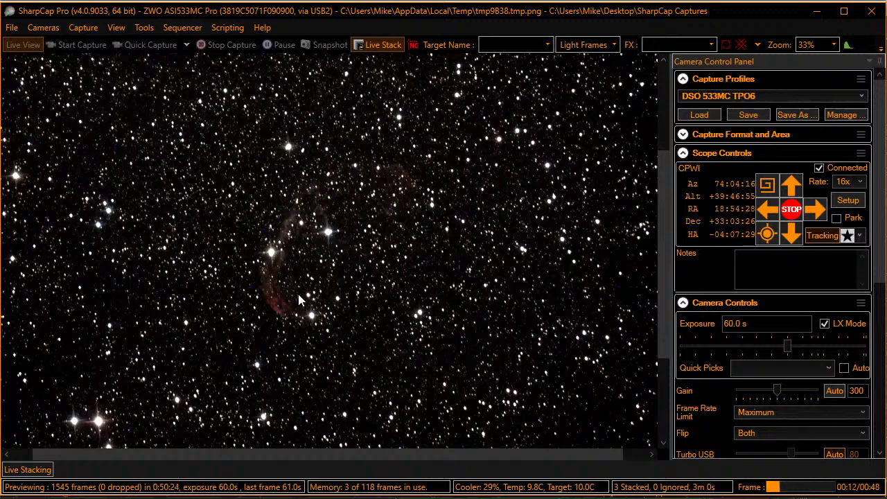
click(43, 471)
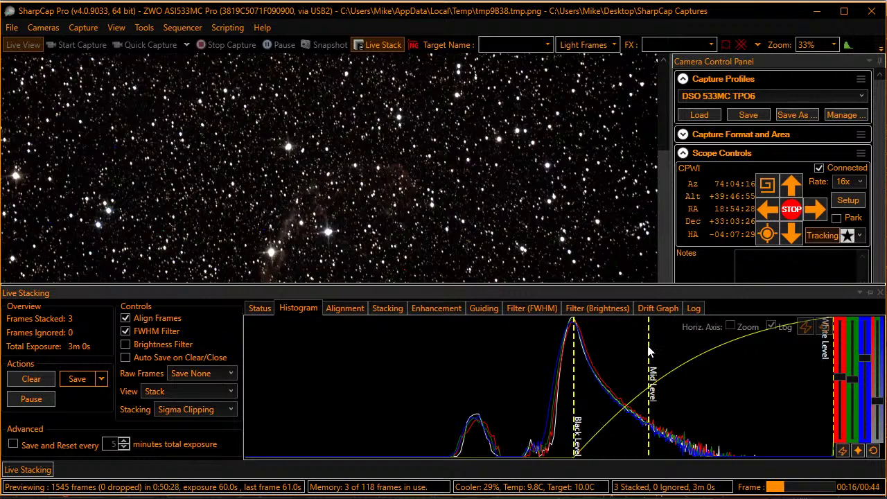
drag(649, 342, 613, 344)
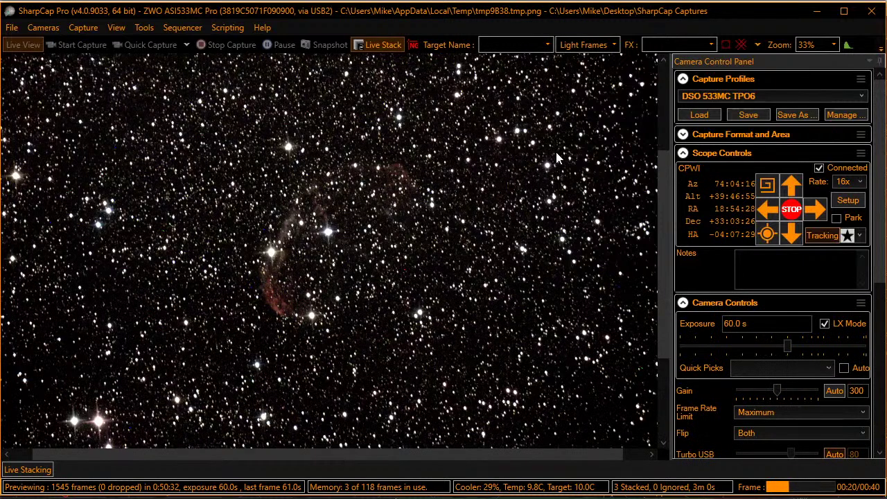
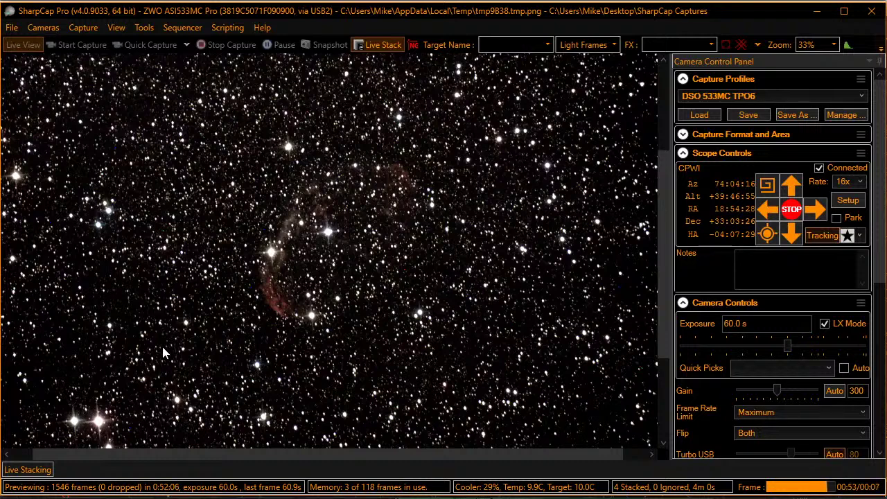
Lower the live stack histogram's mid level closer to the black level to brighten the Crescent Nebula further.
click(47, 470)
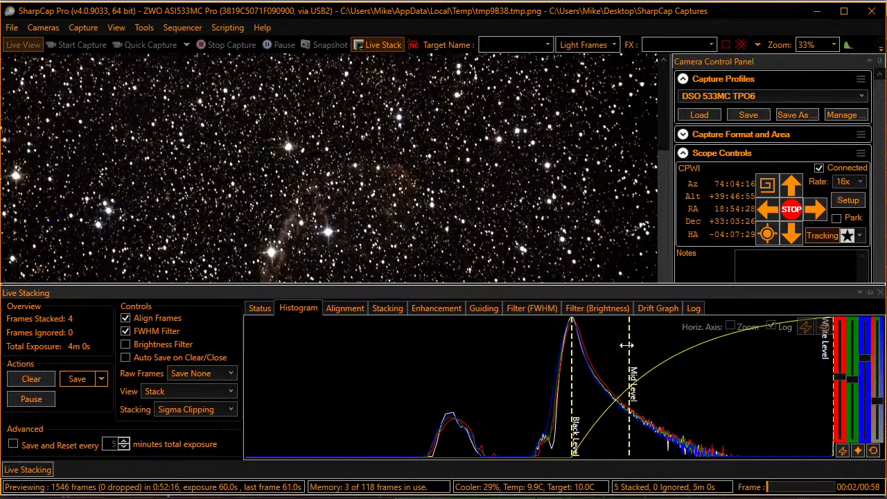
drag(629, 344, 608, 344)
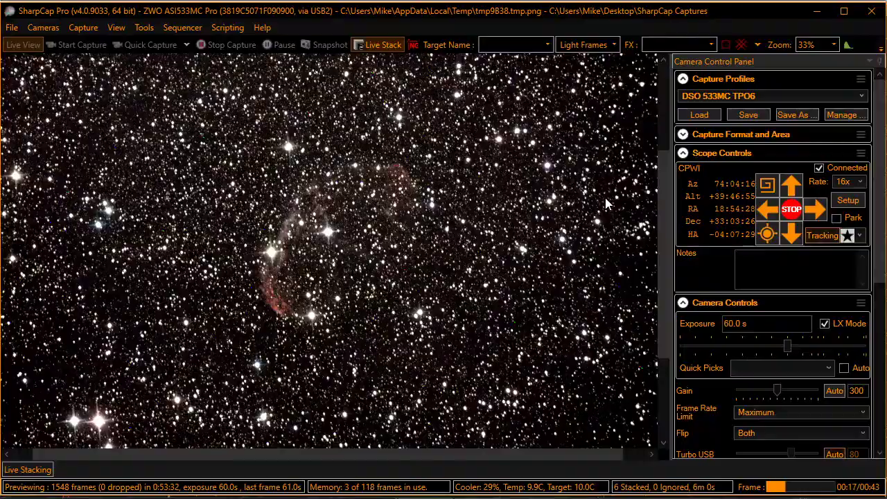
Show the telescope photo My Setup 1.jpg in Photos and return to SharpCap.
key(super+d)
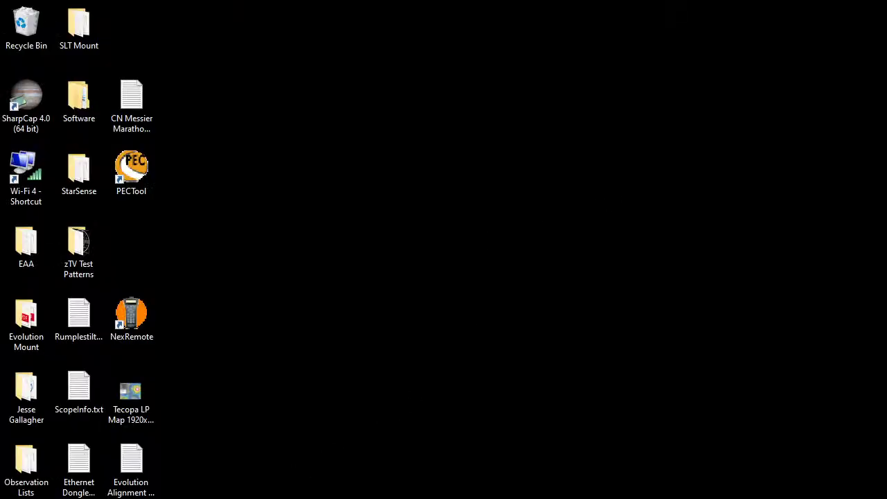
click(334, 493)
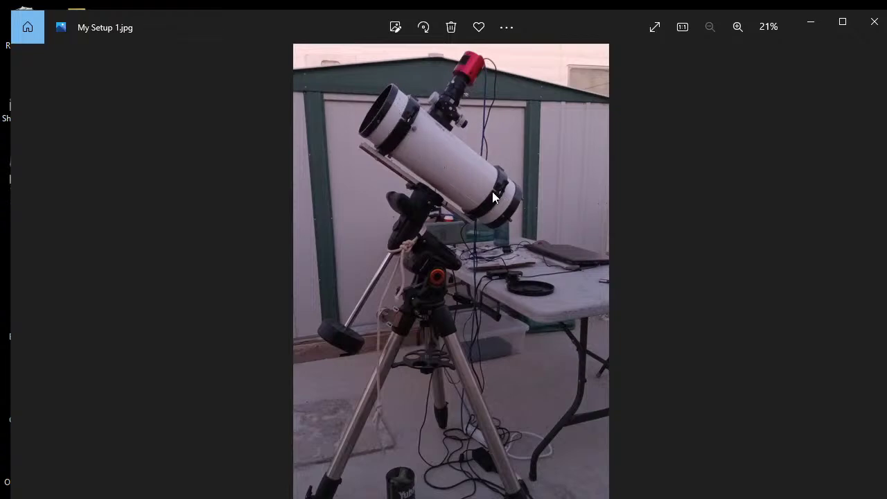
key(alt+Tab)
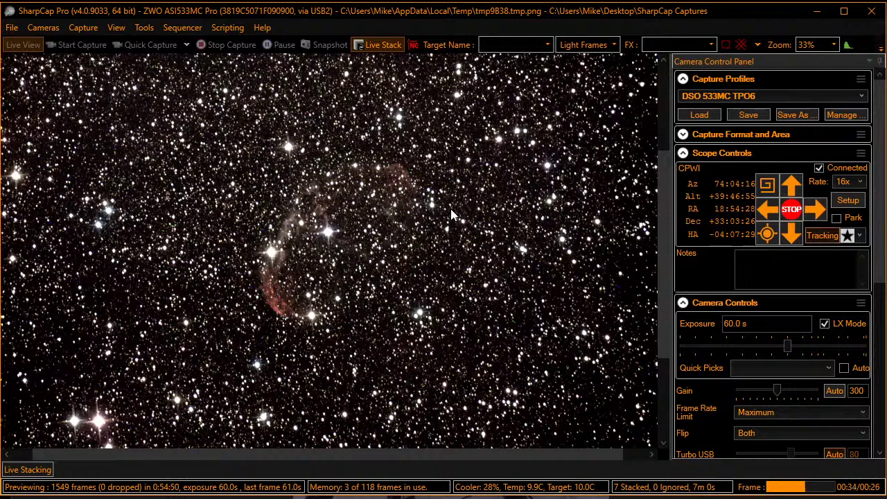
Check the guiding graph in PHD2 Guiding and return to SharpCap.
key(alt+Tab)
key(Tab)
key(Tab)
key(Tab)
key(Tab)
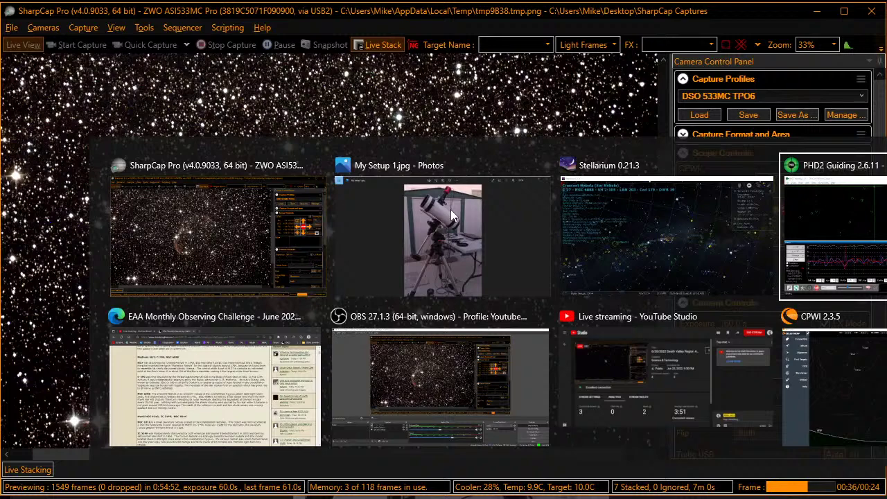
key(Tab)
key(Tab)
key(Tab)
key(Tab)
key(Tab)
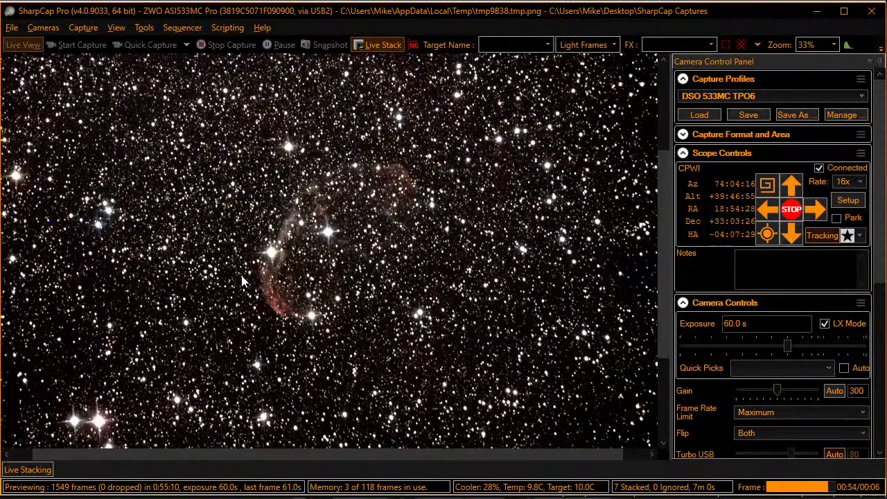
Examine the Crescent Nebula's red filaments up close in the live stack, finishing with the whole nebula in view.
scroll(283, 298, up, 1)
scroll(284, 298, up, 3)
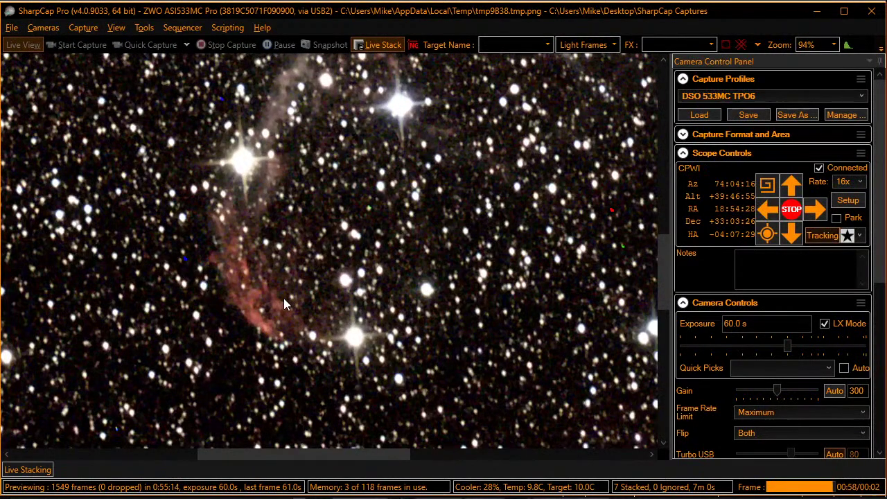
scroll(283, 298, down, 3)
scroll(283, 298, down, 1)
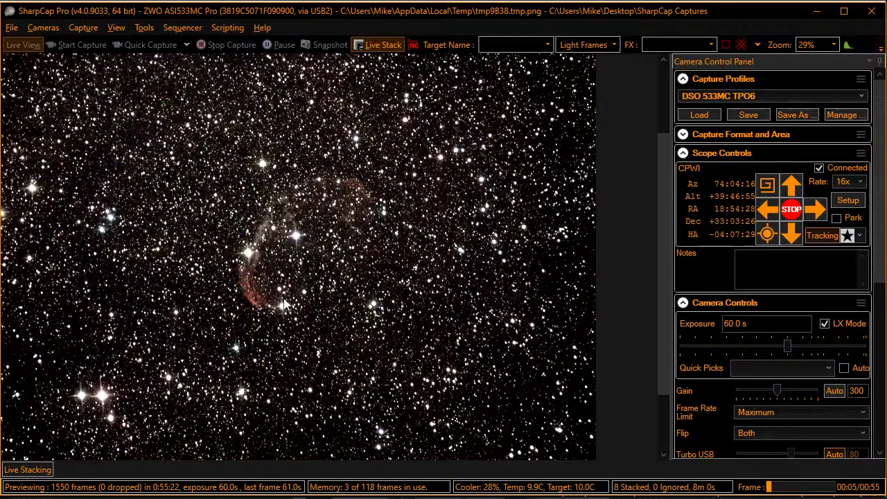
Look up the hard targets on the EAA Monthly Observing Challenge page in the browser and return to SharpCap.
key(alt+Tab)
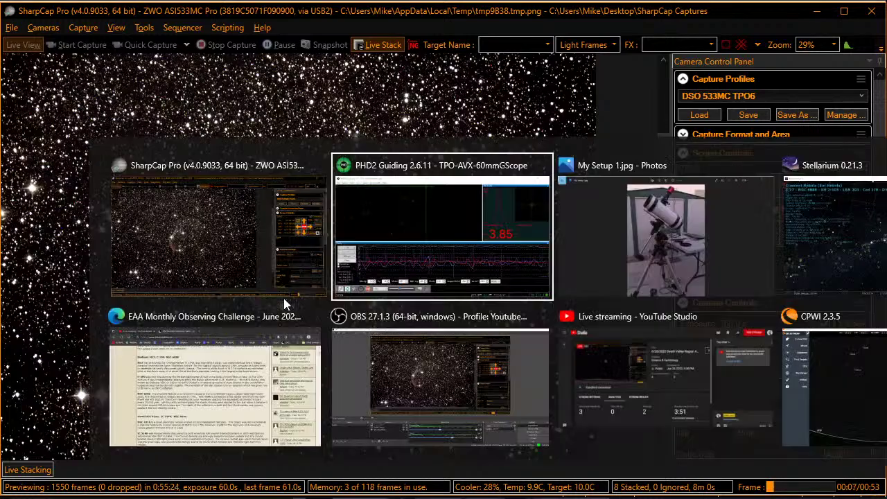
key(alt+Tab)
key(alt+Tab)
key(alt+Tab)
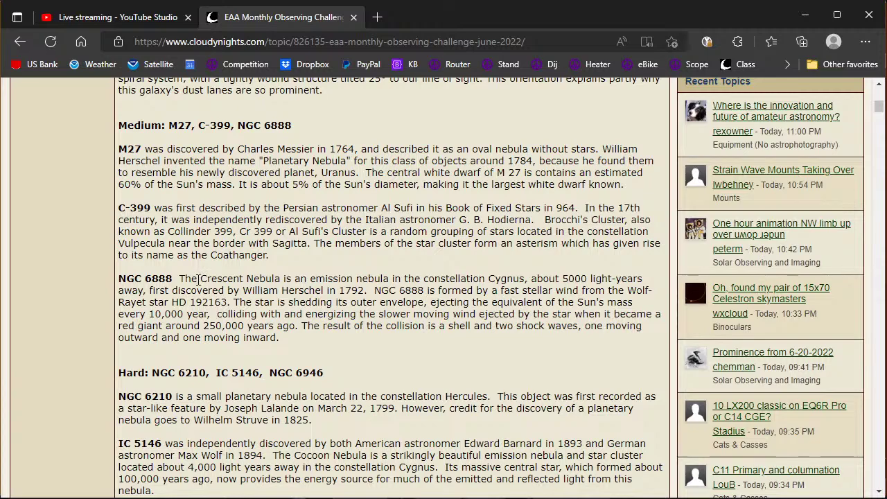
scroll(209, 344, down, 4)
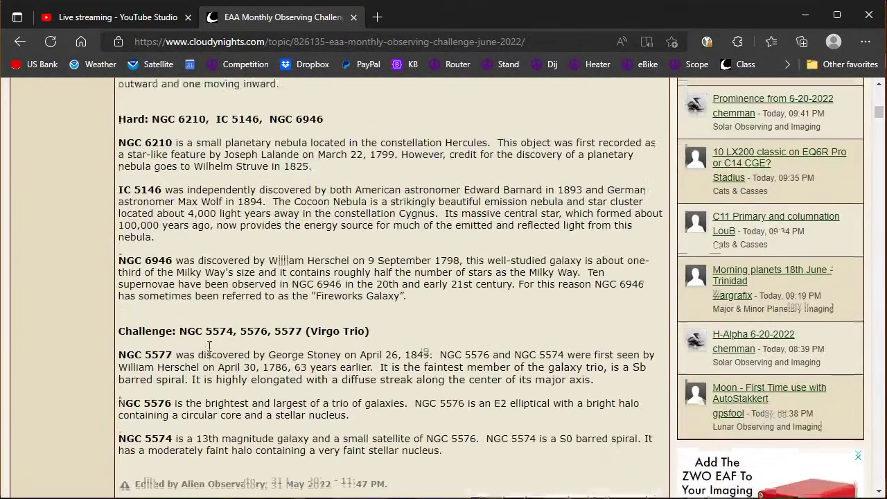
scroll(209, 344, up, 2)
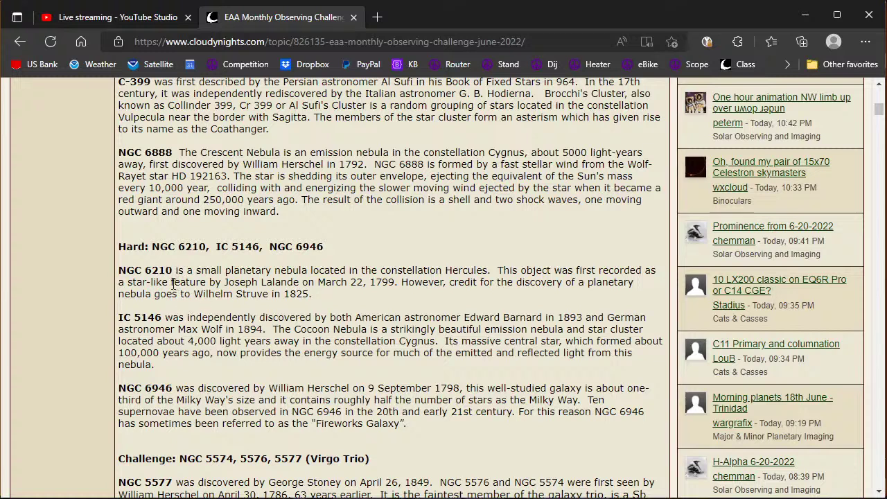
key(alt+Tab)
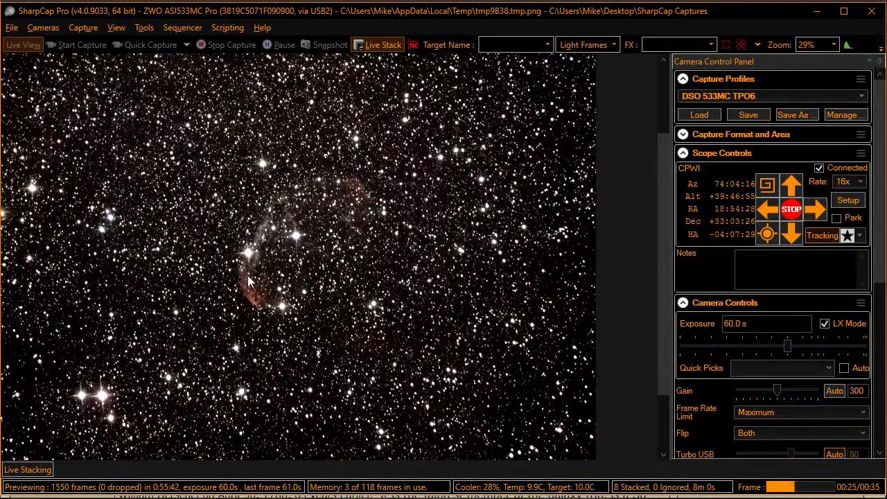
Switch to Stellarium and find the object NGC 6210.
key(alt+Tab)
key(alt+Tab)
key(alt+Tab)
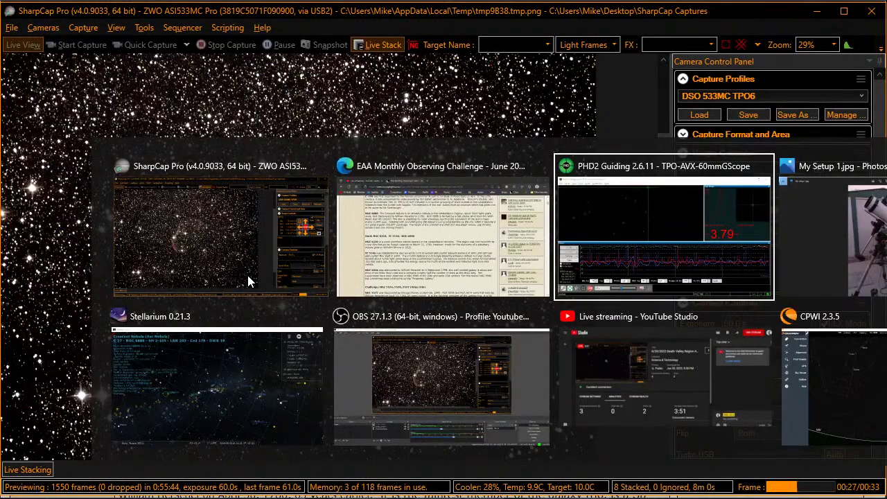
key(alt+Tab)
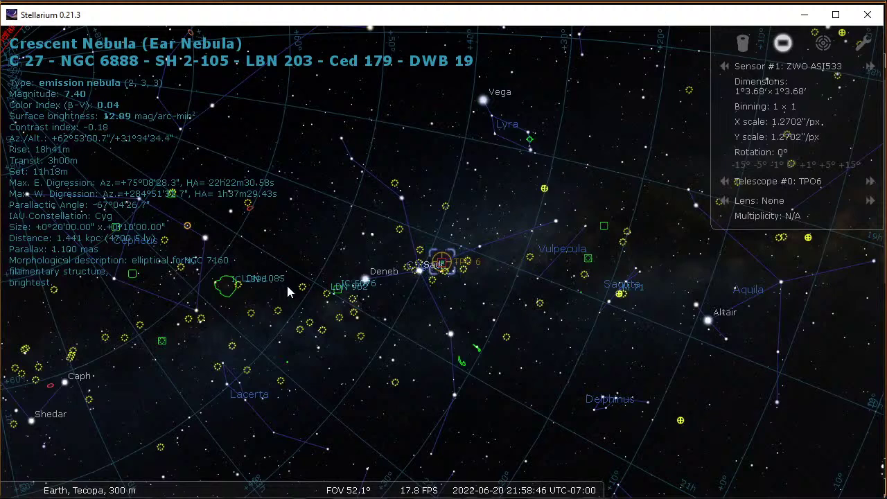
key(F3)
text(ngc6)
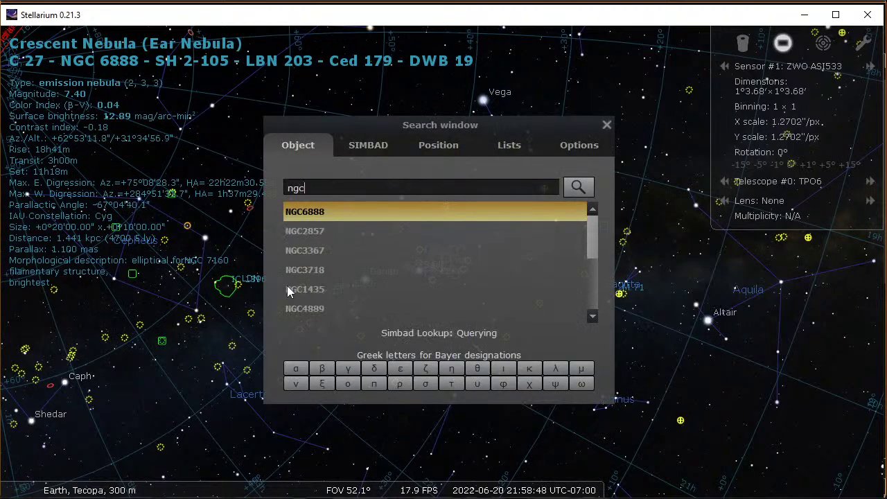
text(0)
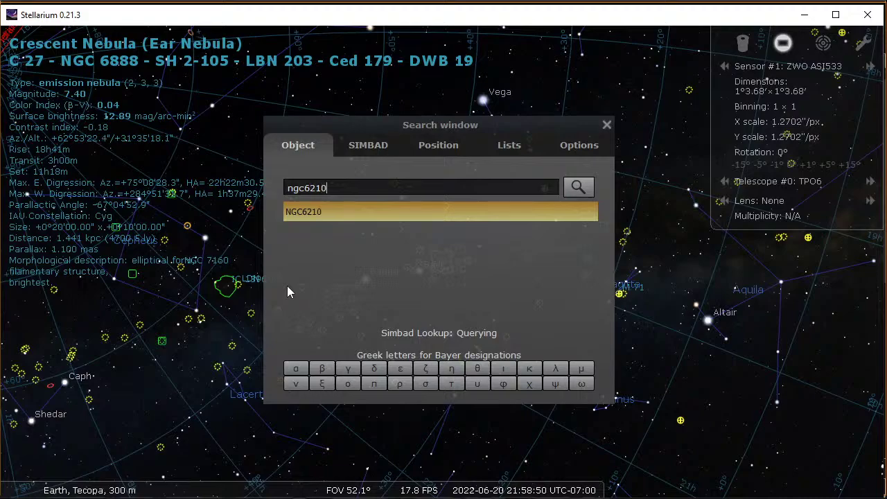
key(Return)
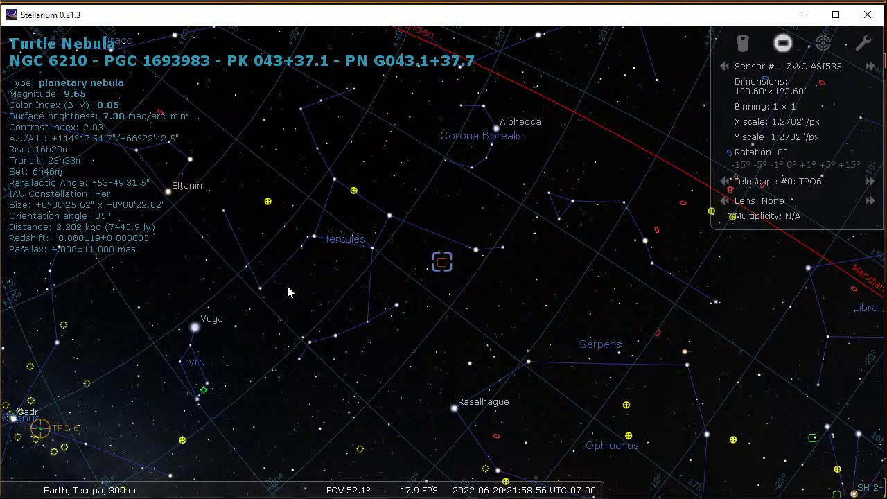
Return to SharpCap and run the recent sequence Next Target 533.scs, closing its progress window.
key(alt+Tab)
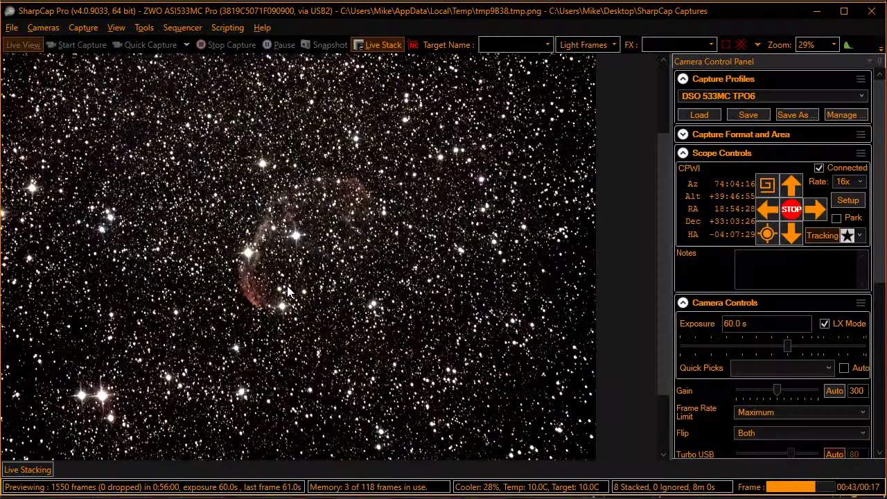
click(189, 29)
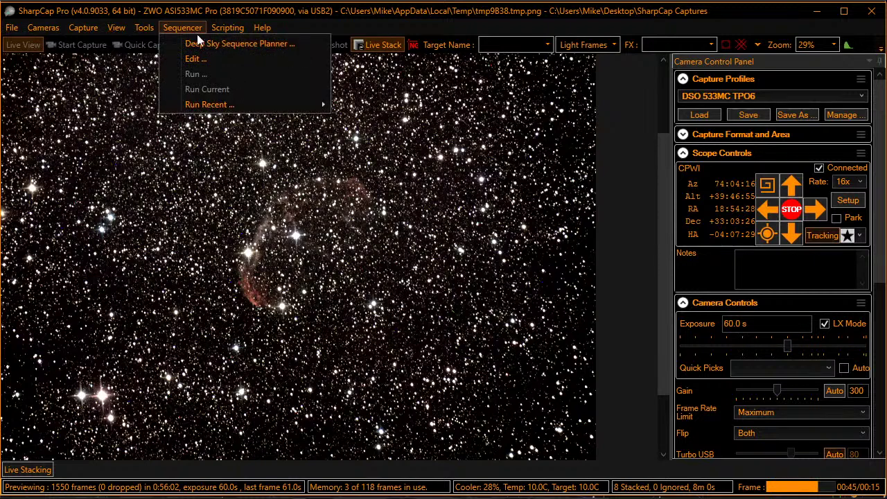
mouse_move(312, 104)
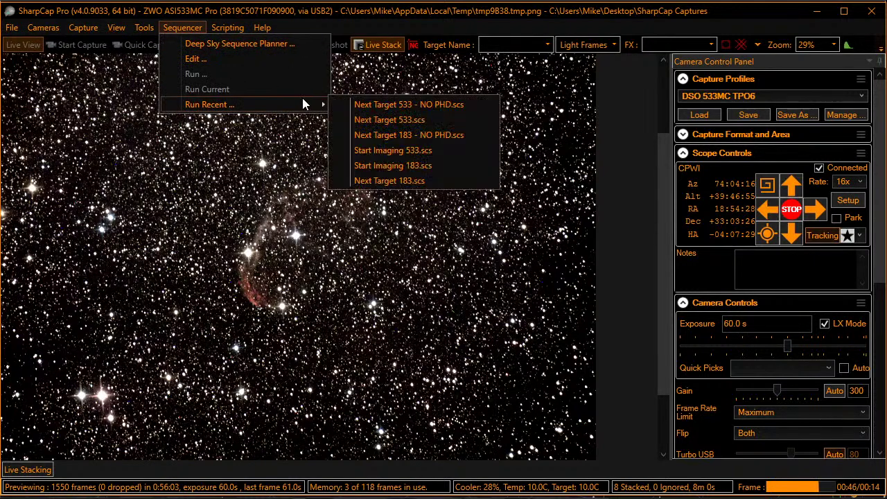
click(389, 120)
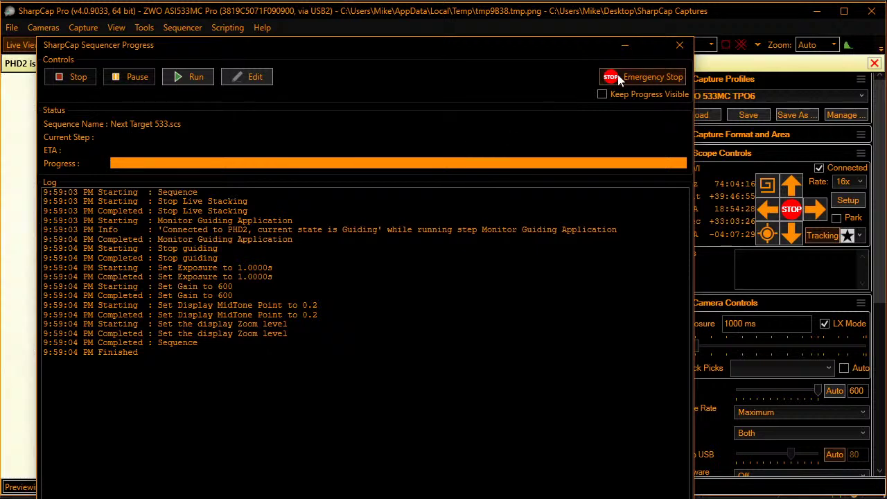
click(680, 44)
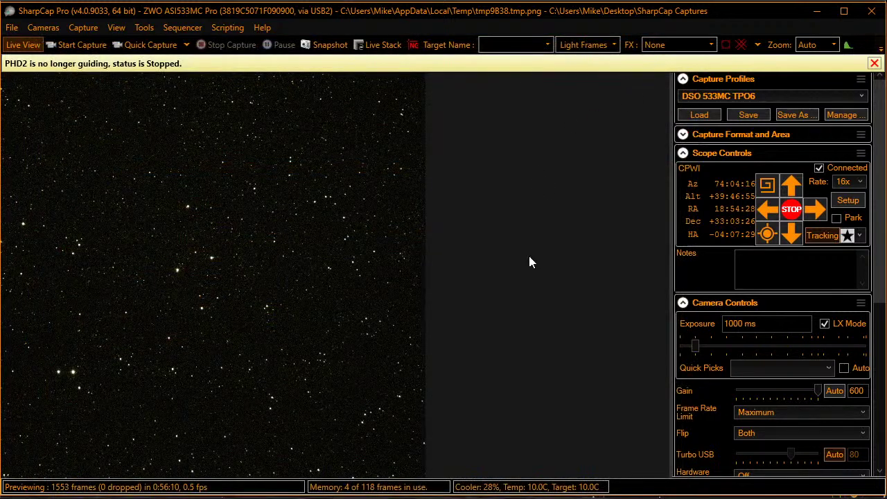
Slew the TPO 6 telescope to NGC 6210 from Stellarium and return to SharpCap.
key(alt+Tab)
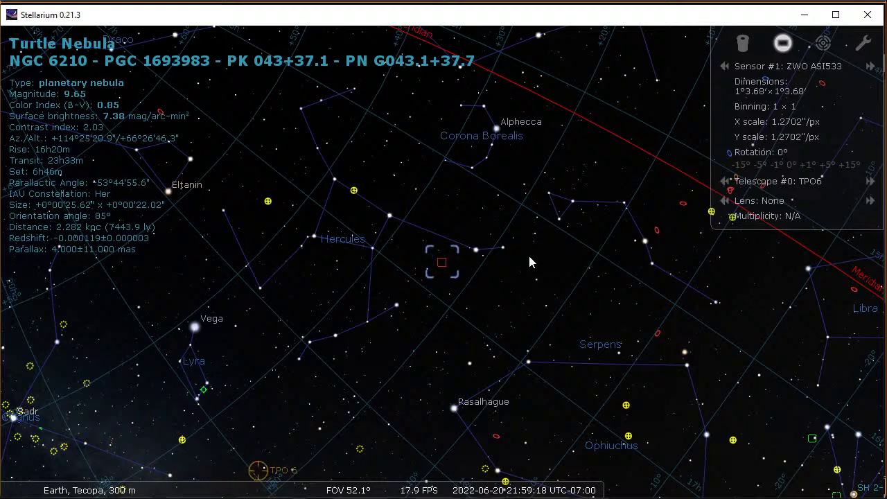
key(alt+Tab)
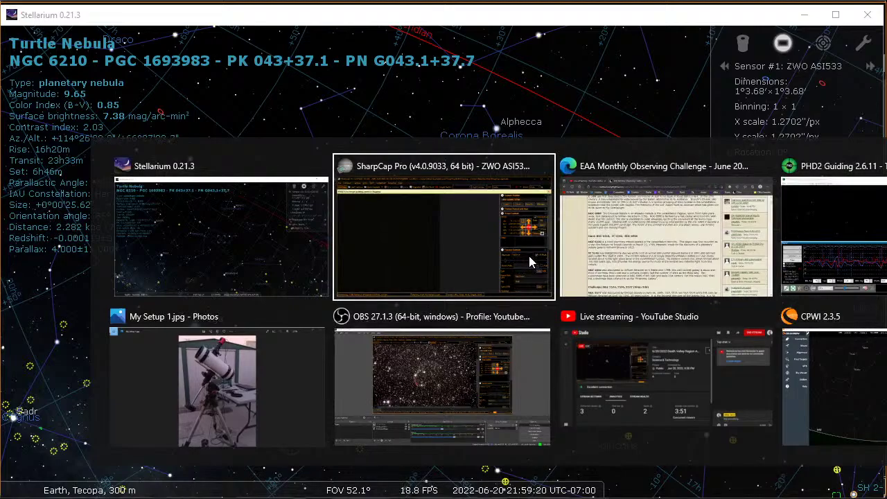
click(529, 257)
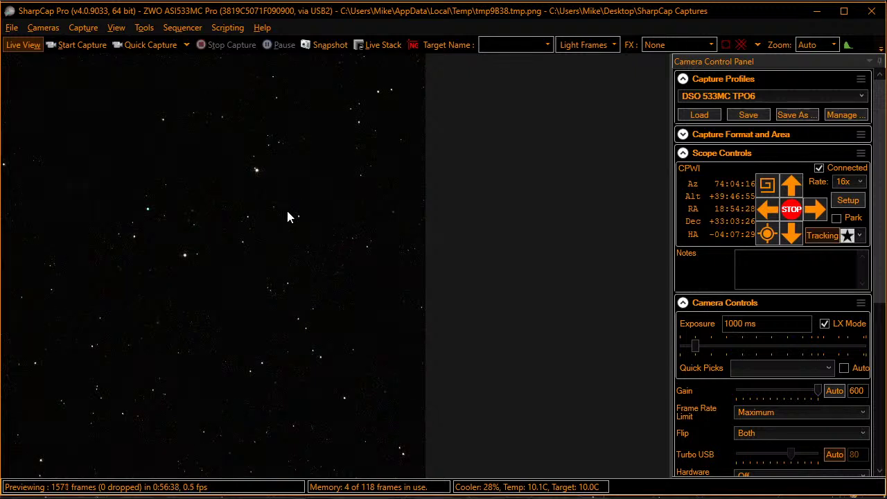
Run the recent sequence Start Imaging 533.scs for NGC 6210 and close its progress window.
click(184, 32)
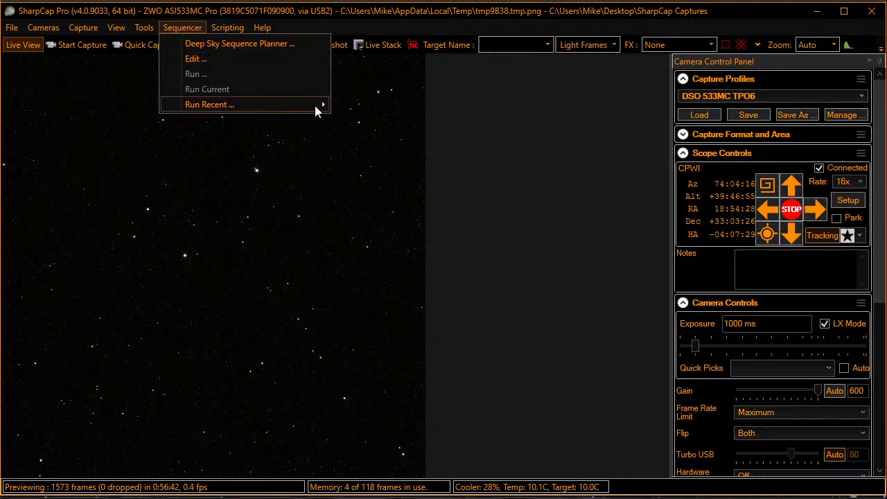
mouse_move(315, 107)
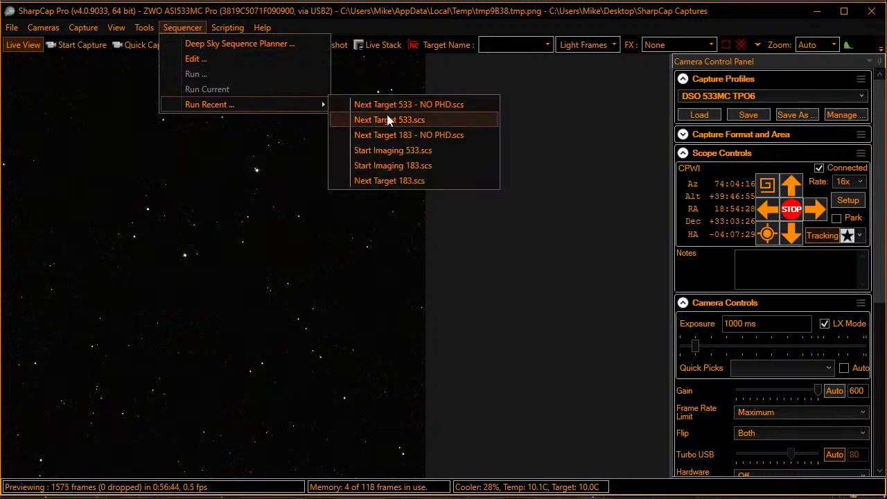
click(399, 158)
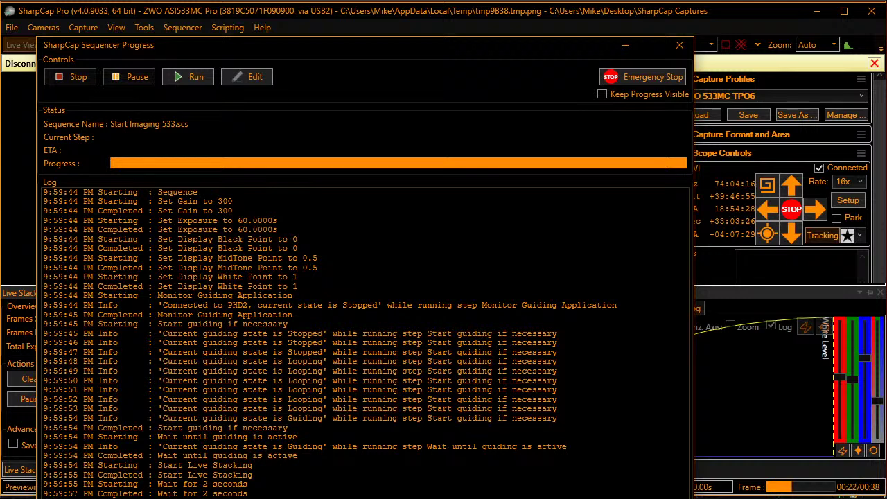
click(673, 43)
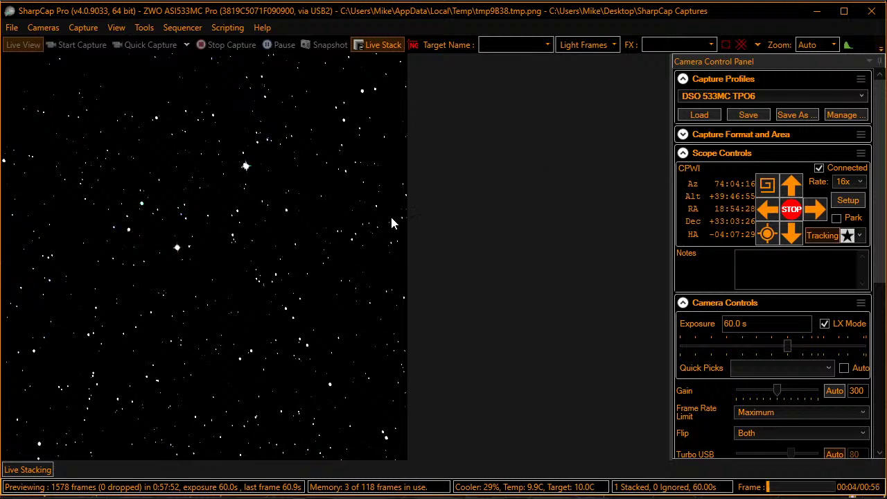
Auto-stretch the live stack's histogram and raise the black level to the main peak.
click(47, 469)
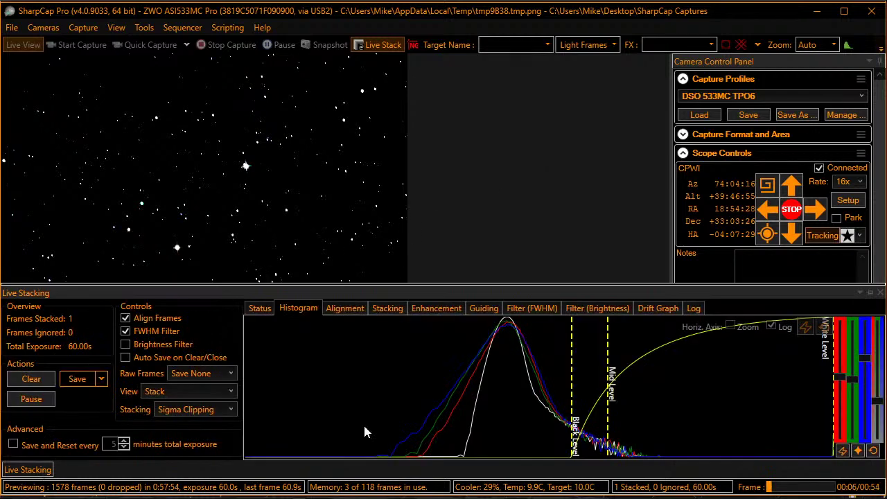
click(804, 330)
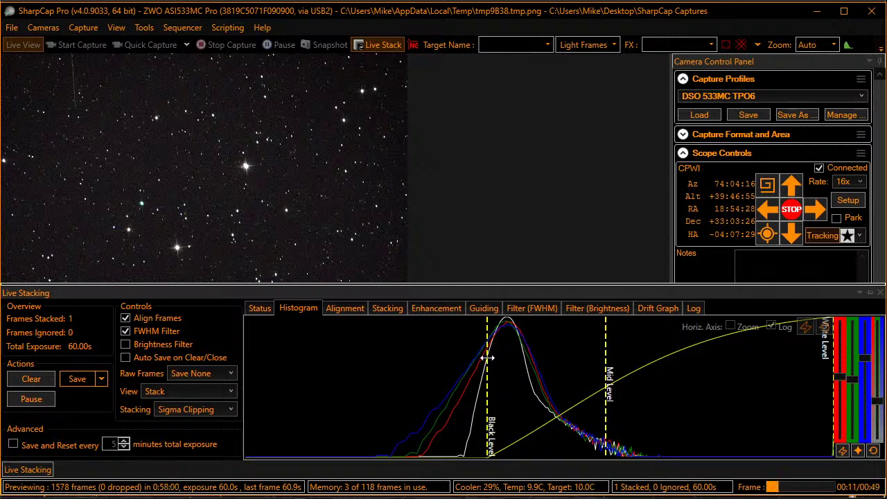
drag(487, 357, 504, 357)
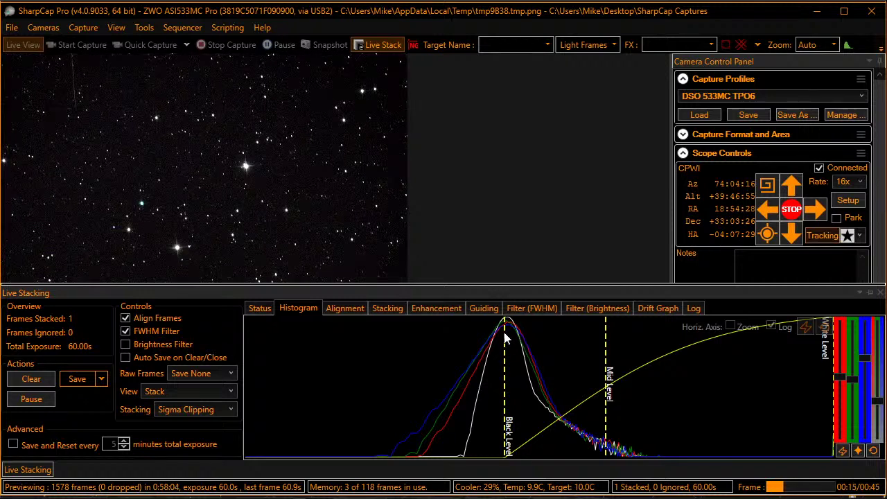
key(alt+Tab)
key(alt+Tab)
key(alt+Tab)
key(alt+Tab)
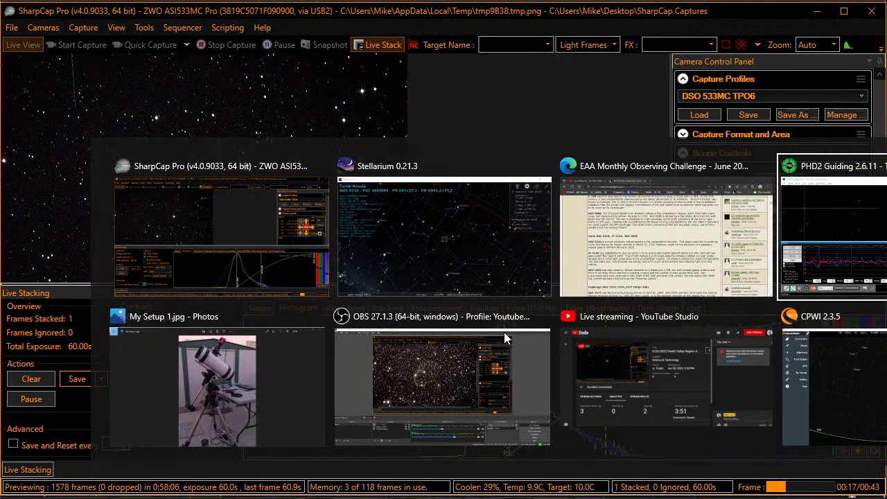
key(alt+Tab)
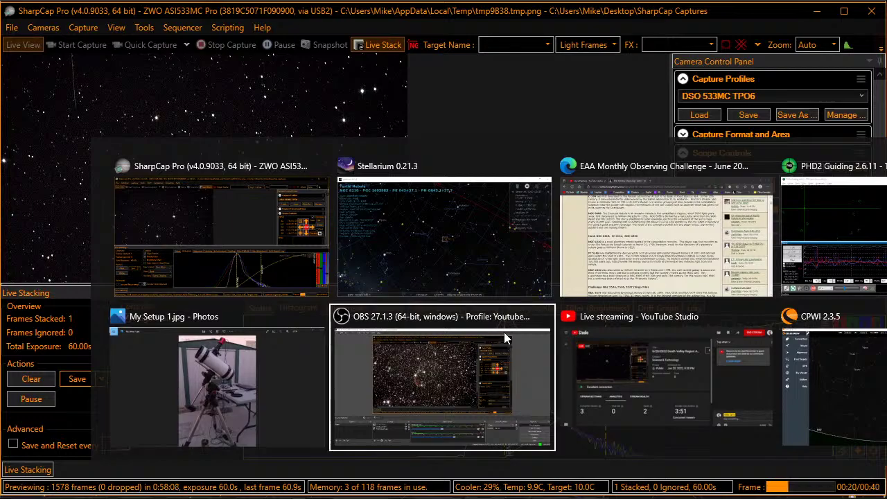
key(alt+Tab)
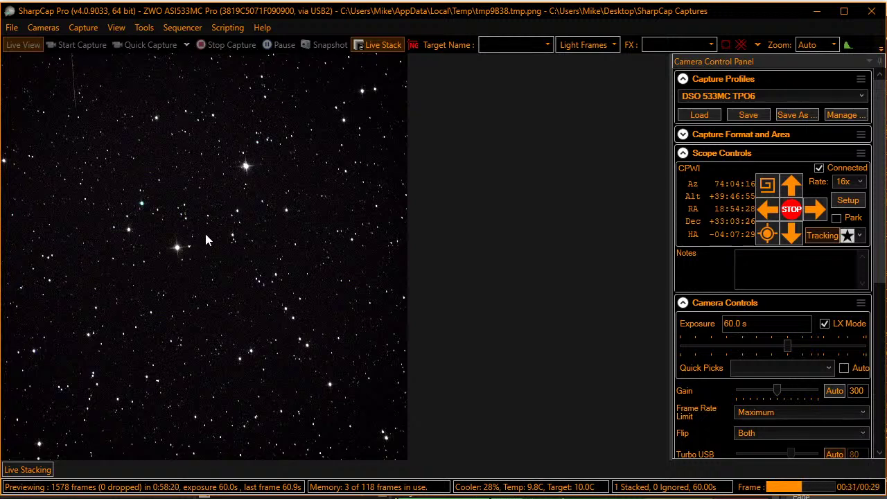
Examine the blue-green nebula and surrounding star field in the live stack at 54% zoom.
scroll(204, 230, up, 1)
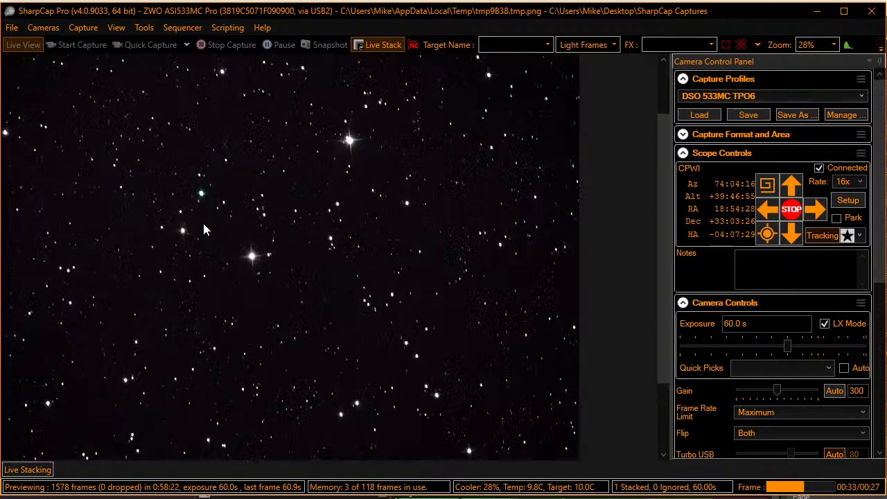
scroll(204, 230, up, 3)
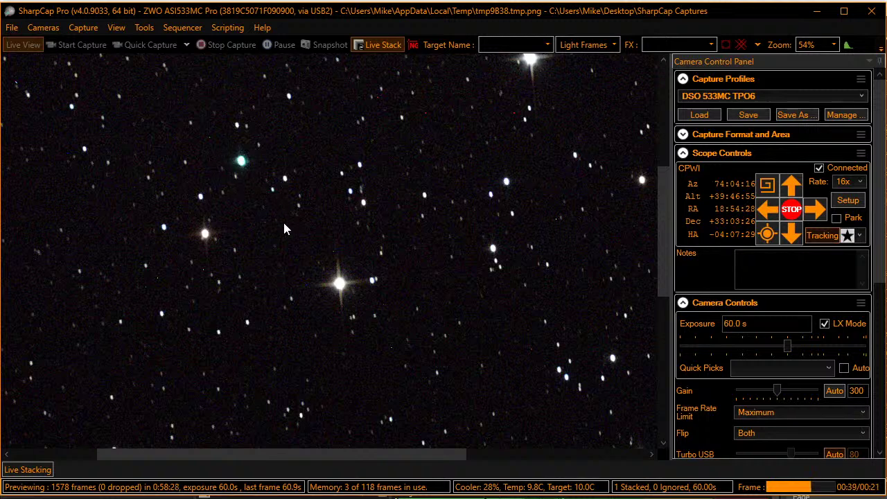
scroll(283, 225, down, 5)
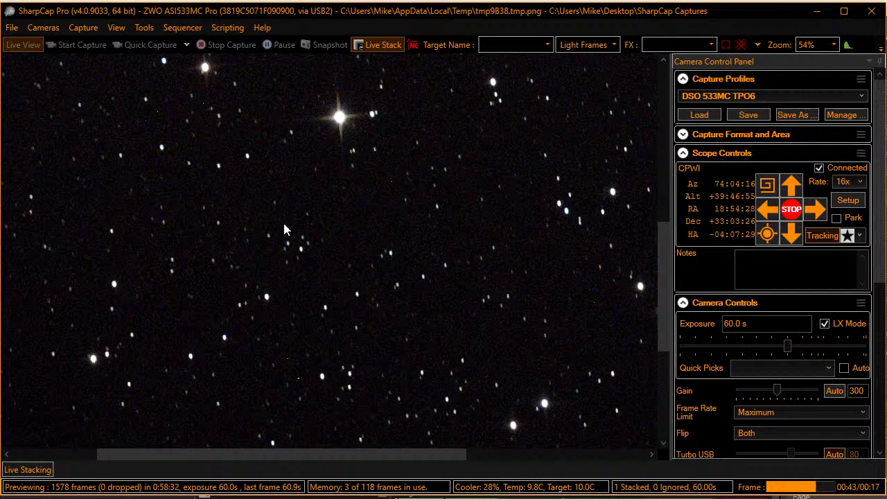
scroll(283, 229, up, 9)
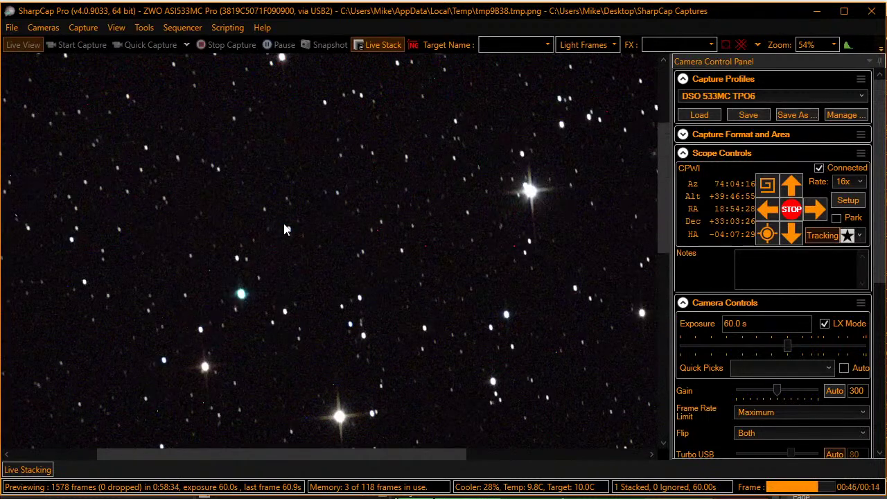
scroll(283, 229, up, 2)
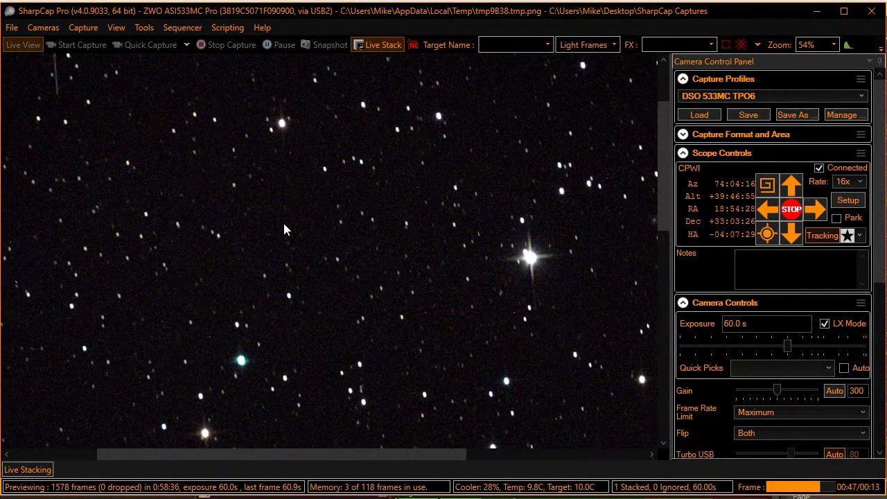
scroll(283, 229, down, 4)
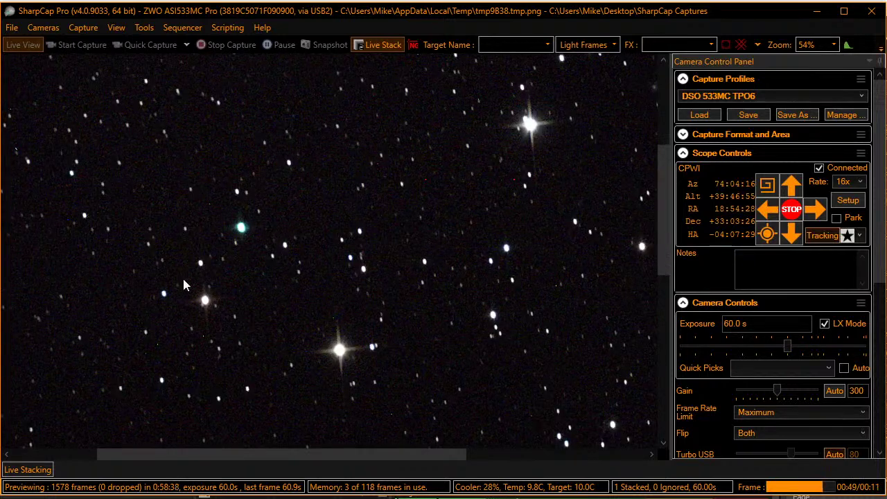
drag(165, 454, 145, 460)
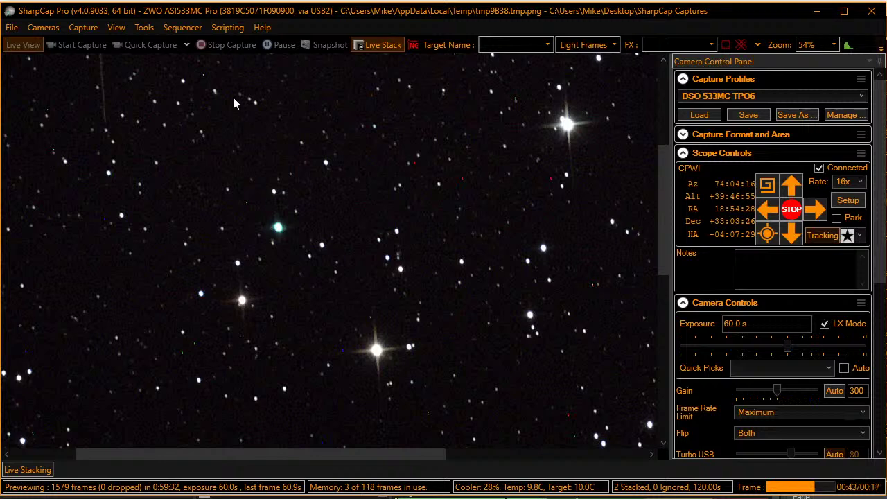
Plate-solve the live stack using solve only and identify its objects with Deep Sky Image Annotation, closing the annotation results.
click(144, 28)
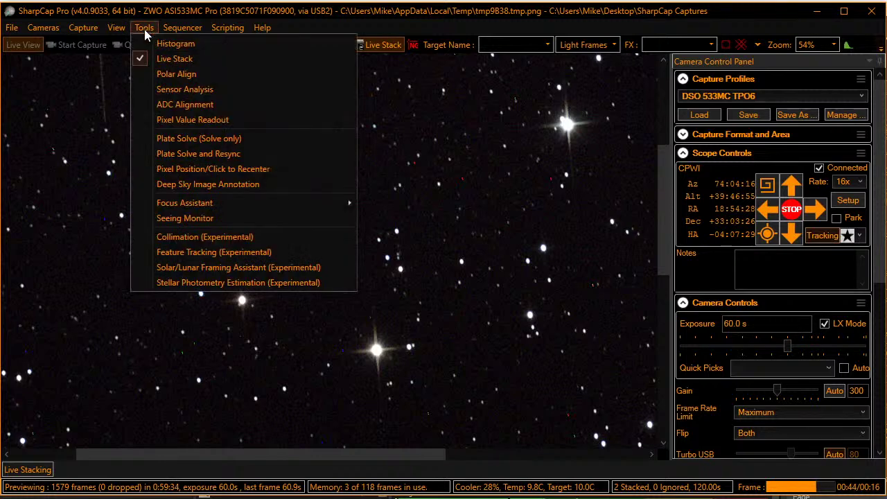
click(196, 145)
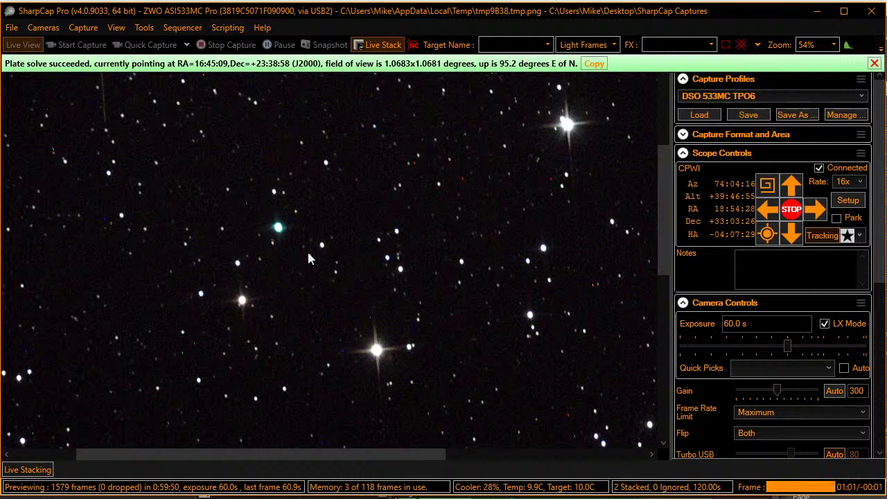
click(145, 28)
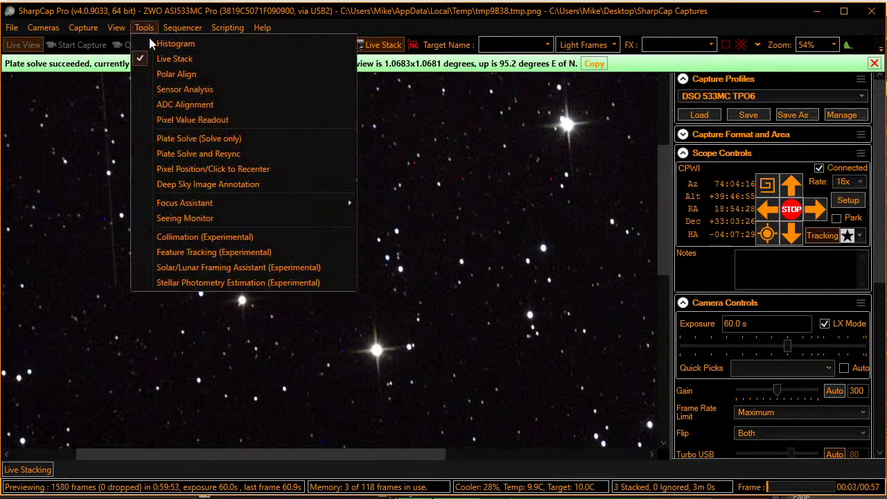
click(220, 183)
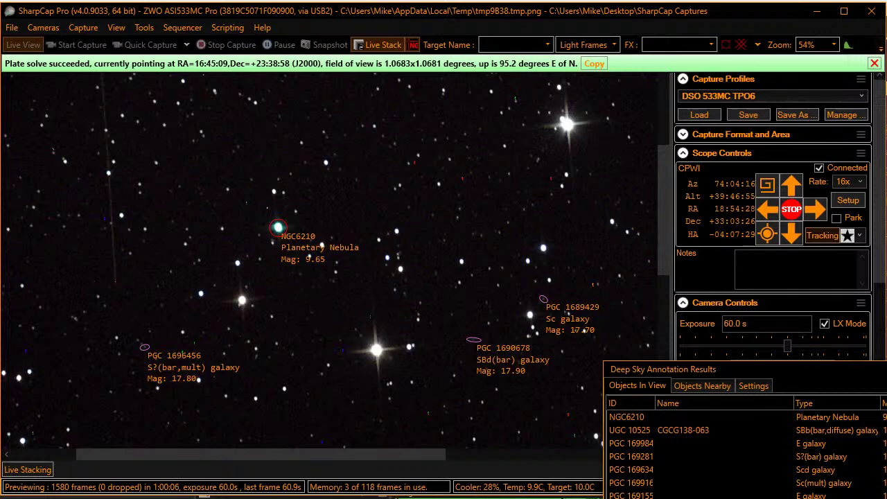
key(Escape)
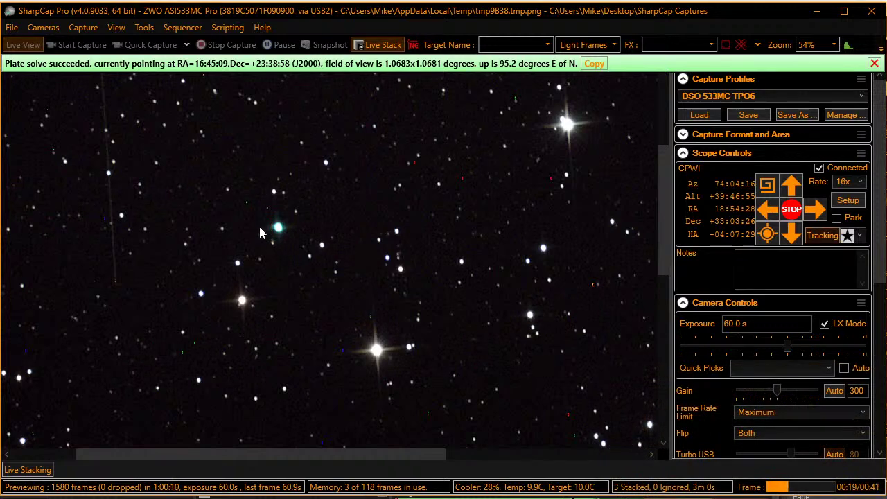
Fine-tune the live stack's stretch by aligning the black level with the main peak and lowering the mid level.
scroll(257, 222, up, 5)
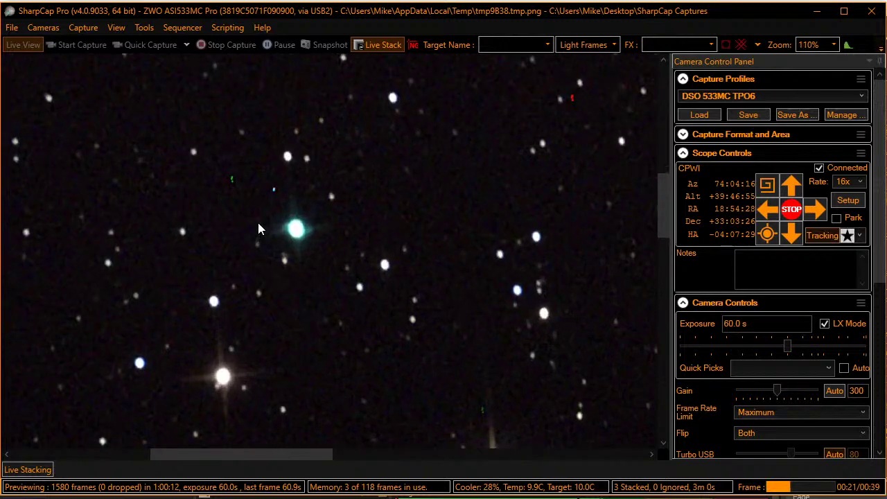
scroll(257, 223, up, 2)
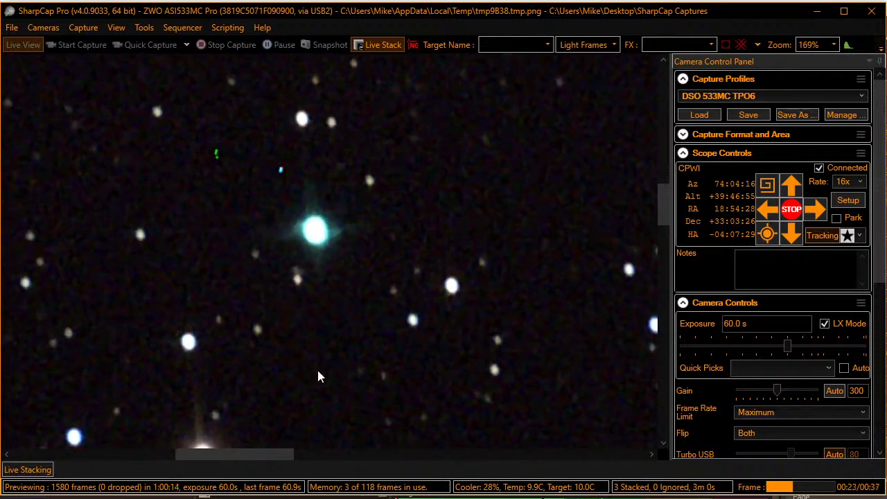
click(29, 469)
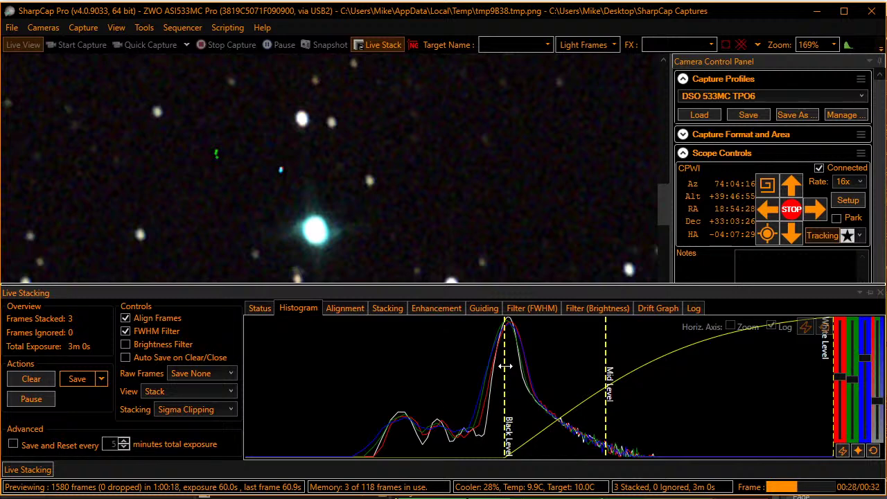
drag(506, 366, 509, 366)
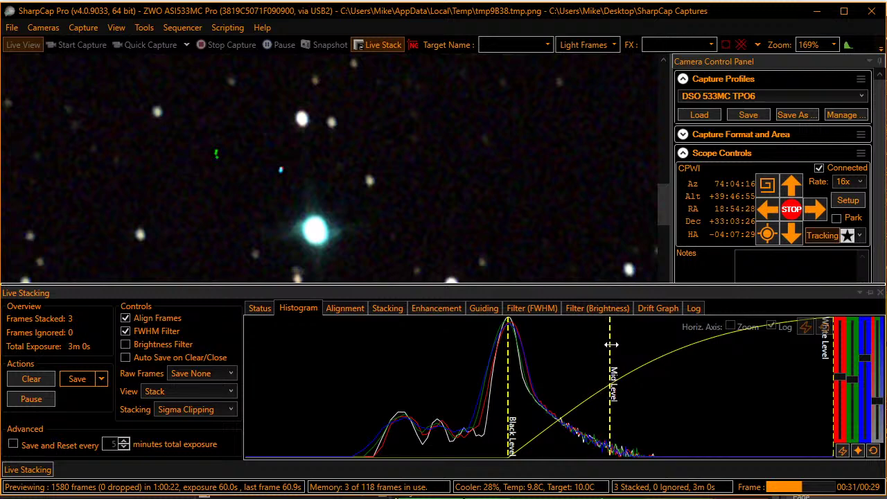
drag(606, 344, 581, 360)
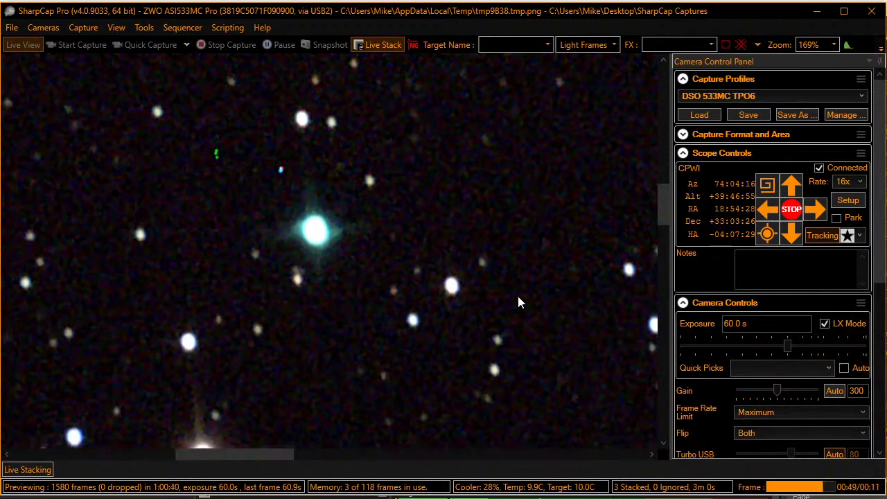
Shorten the camera exposure to 15 s and clear the live stack to restart it.
scroll(518, 302, down, 4)
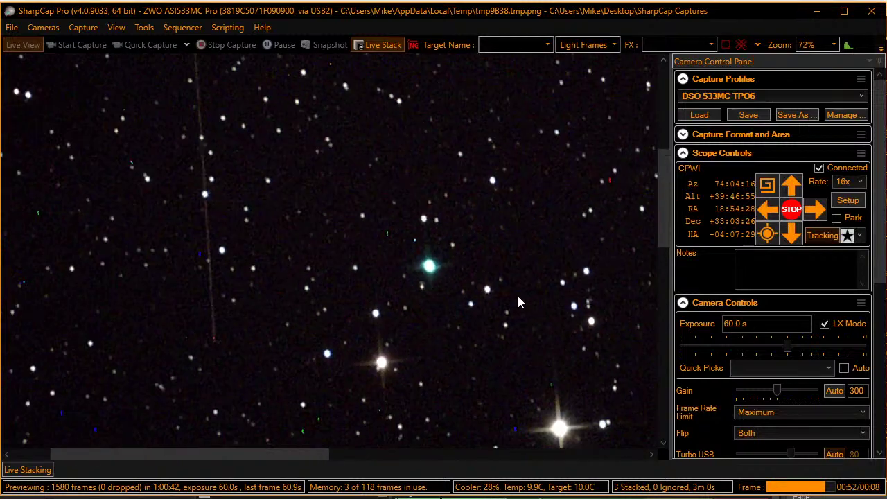
scroll(518, 302, down, 3)
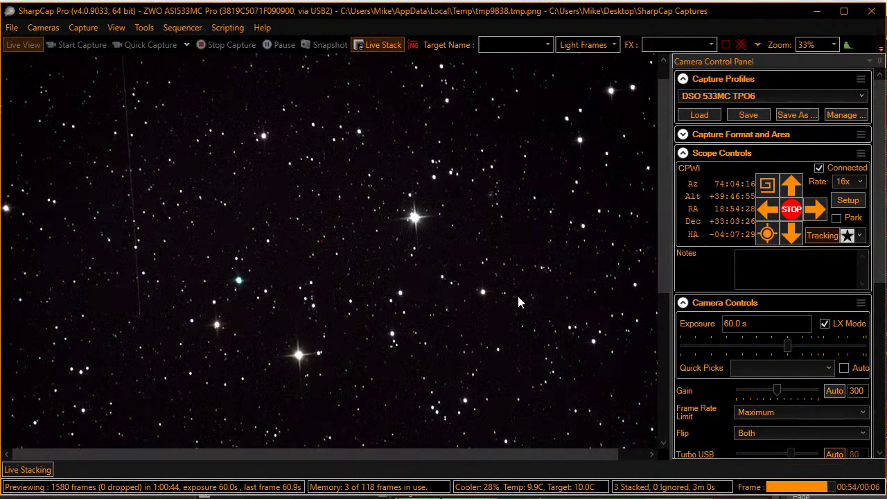
scroll(277, 299, down, 1)
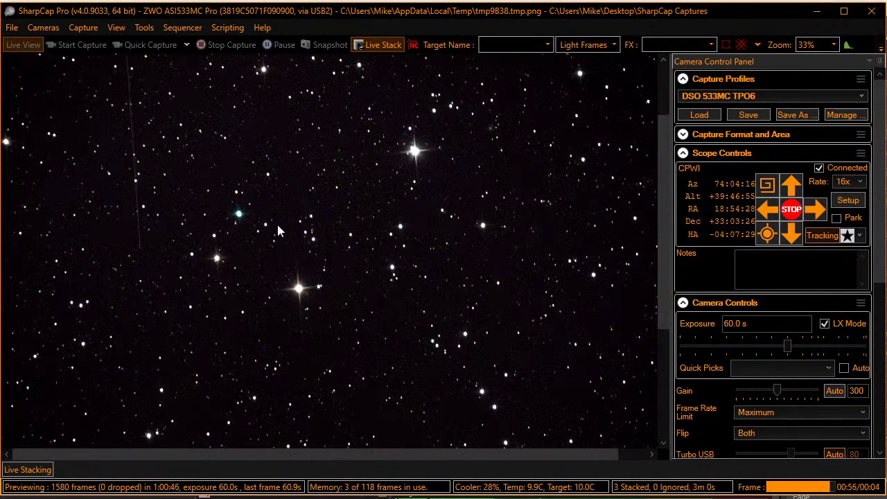
click(754, 345)
click(753, 343)
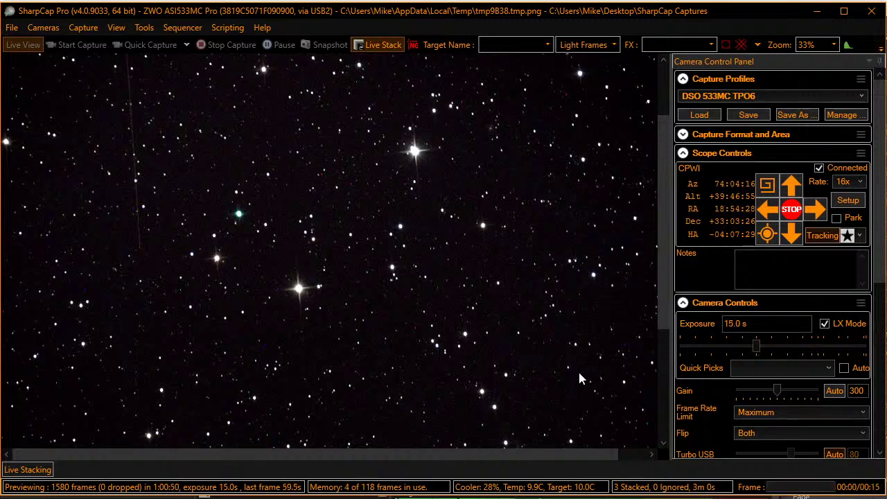
click(14, 471)
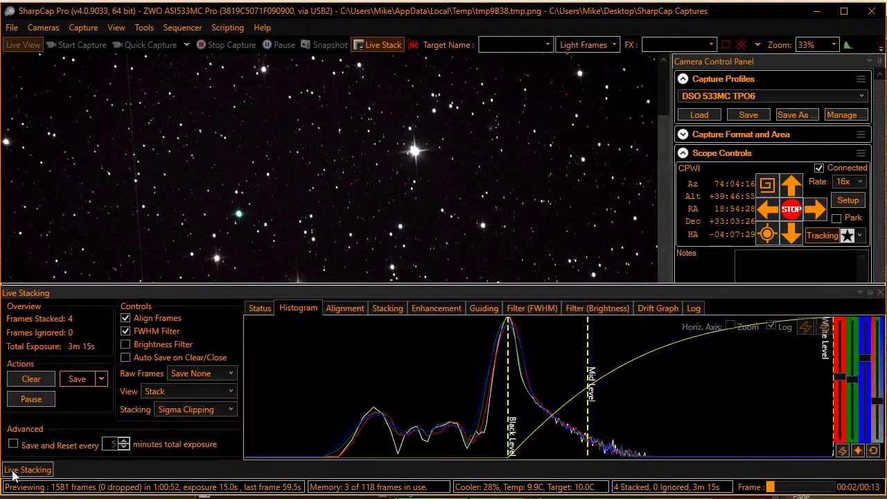
click(17, 380)
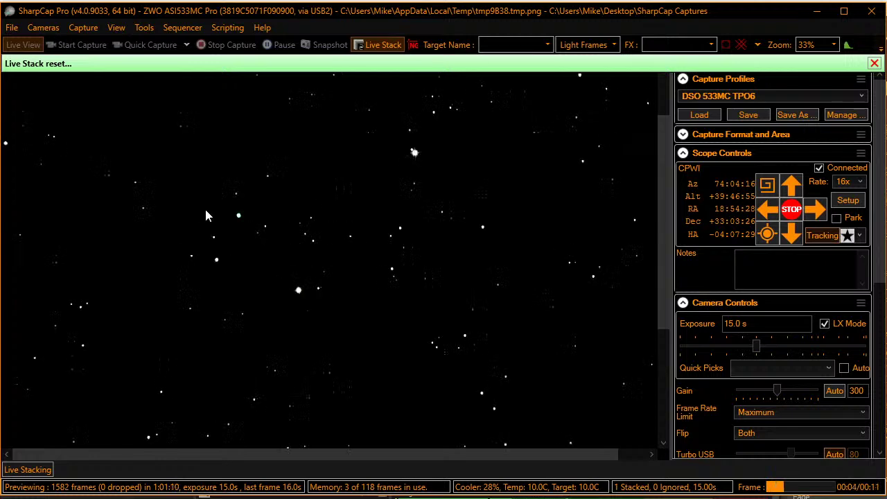
Lower the new live stack's black level to the histogram peak and inspect NGC 6210 with its surrounding field.
scroll(199, 214, up, 5)
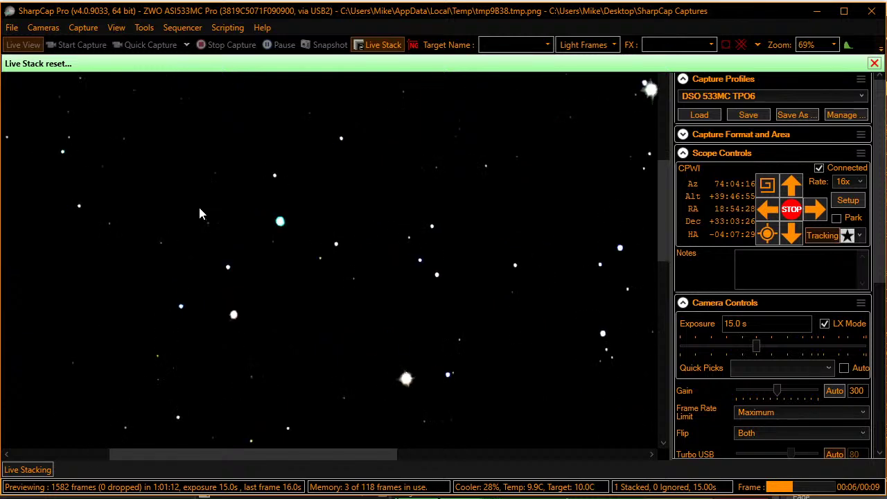
scroll(199, 213, up, 3)
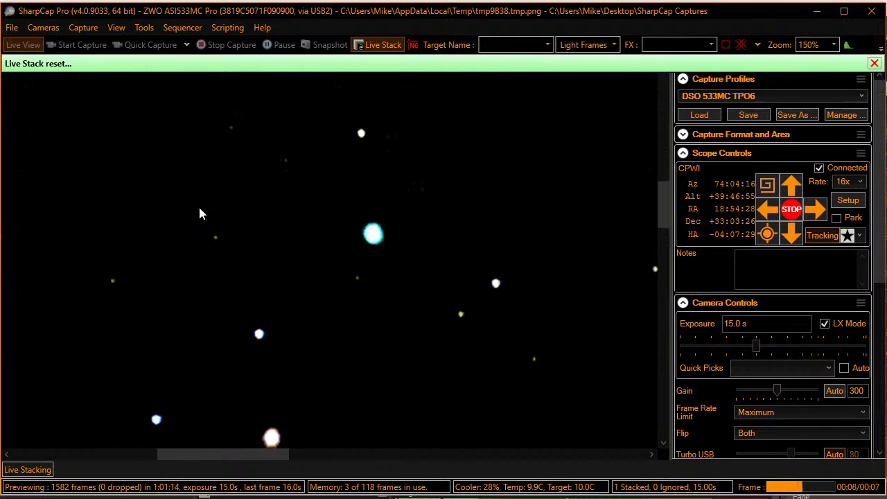
scroll(244, 249, down, 3)
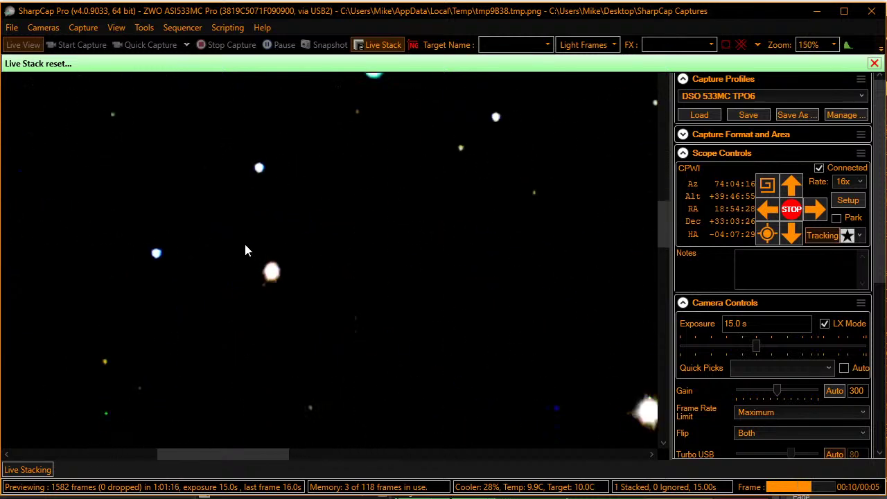
scroll(244, 250, up, 2)
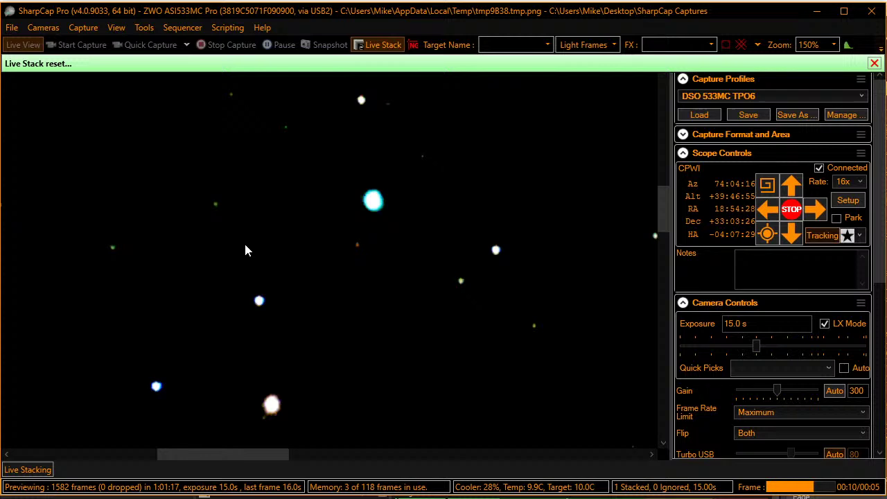
click(27, 469)
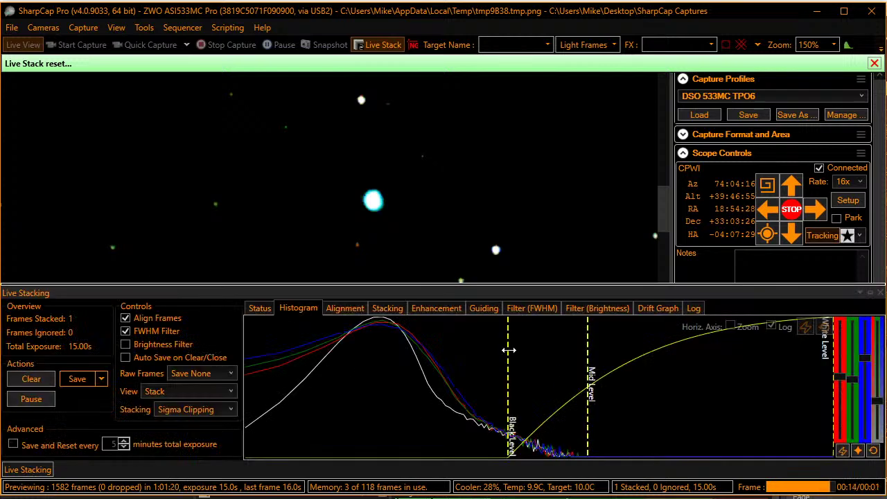
drag(509, 351, 374, 336)
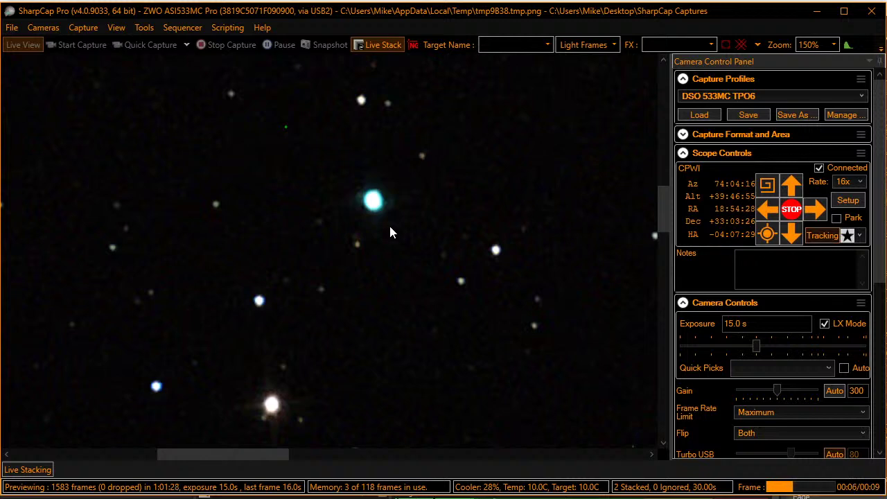
scroll(389, 227, down, 5)
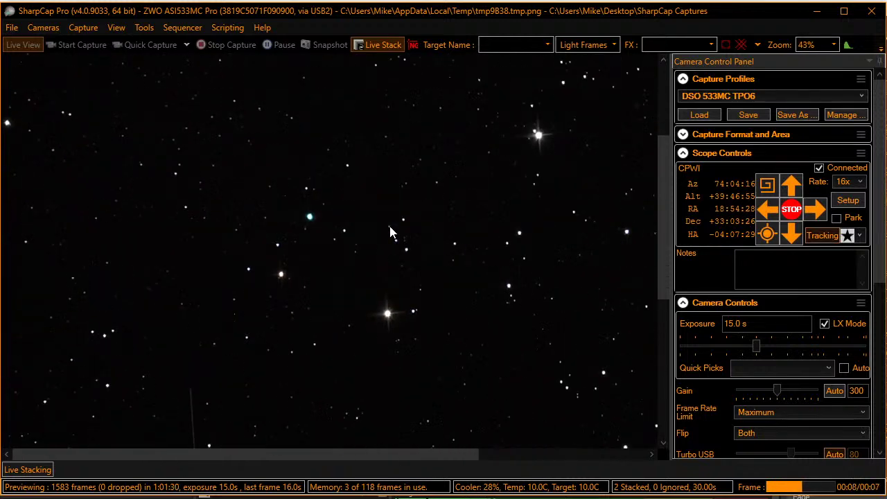
scroll(390, 232, down, 1)
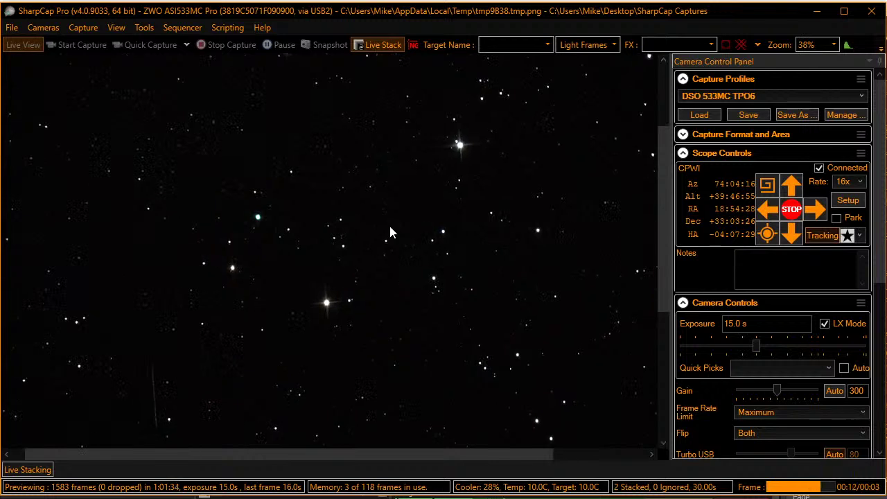
scroll(389, 232, up, 3)
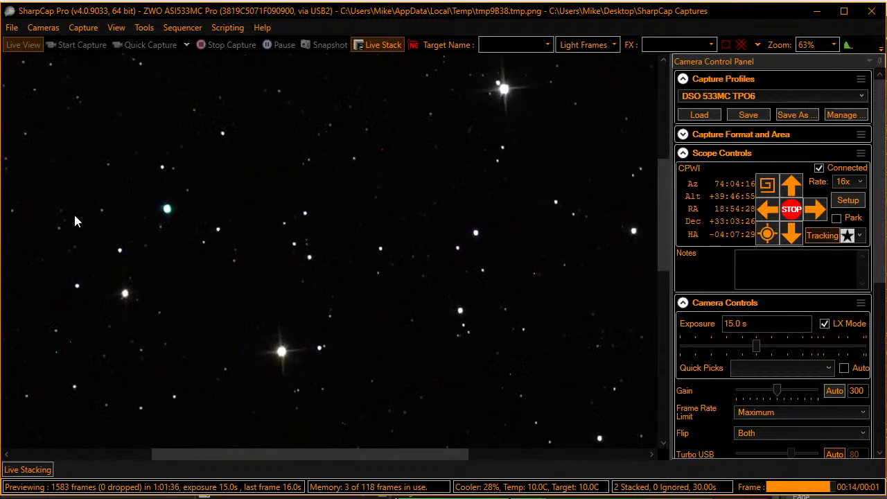
Try higher mid levels on the live stack's histogram, settle it at the upper end of the data, and inspect NGC 6210.
drag(77, 220, 254, 264)
scroll(314, 278, up, 1)
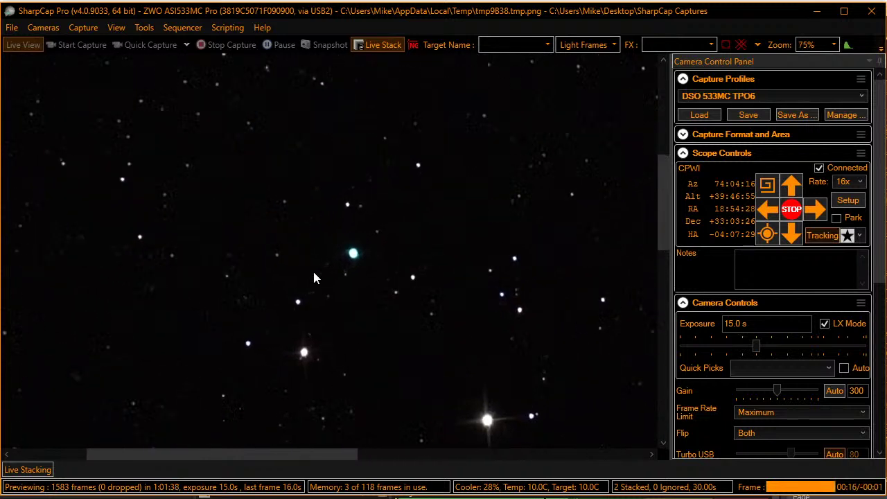
scroll(314, 277, up, 2)
scroll(410, 272, up, 1)
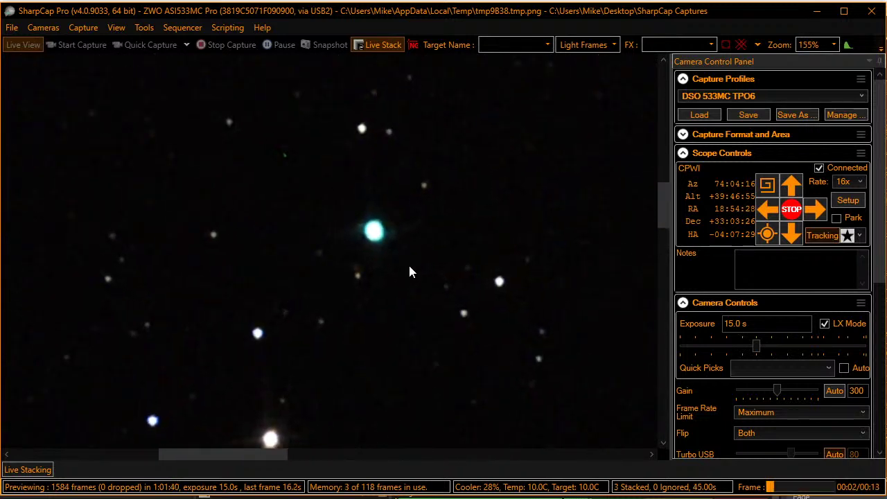
click(38, 466)
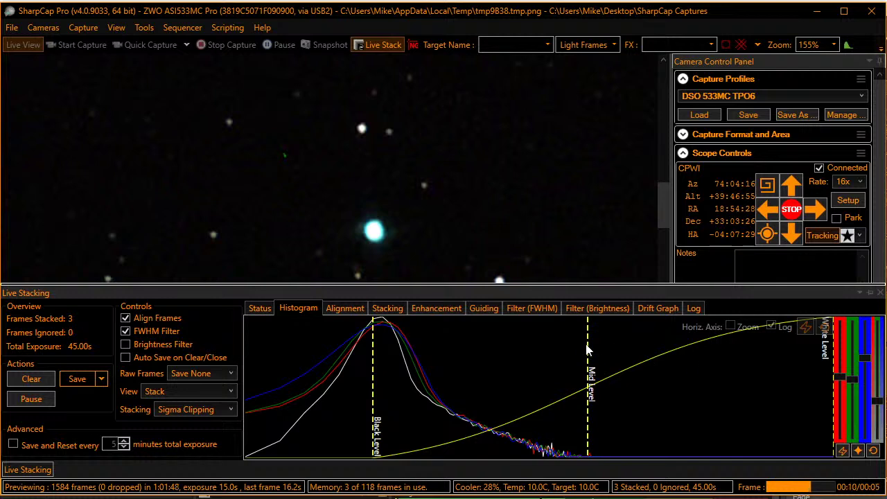
drag(589, 350, 717, 367)
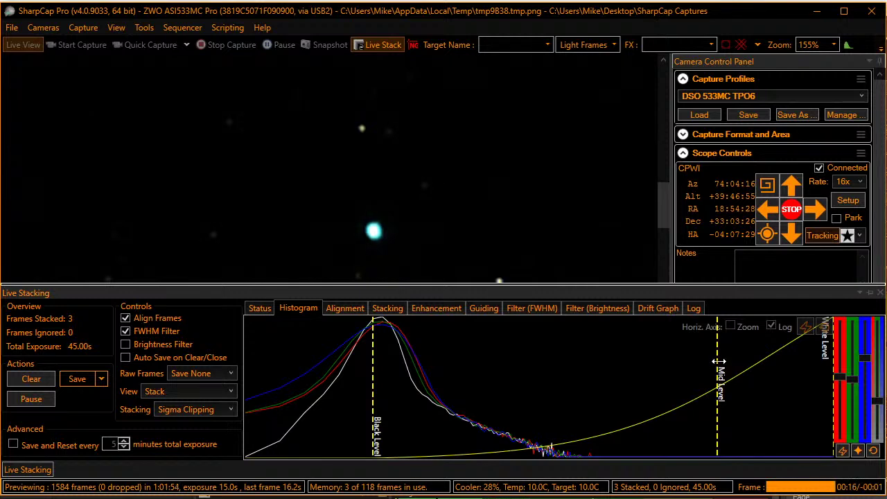
drag(717, 367, 753, 361)
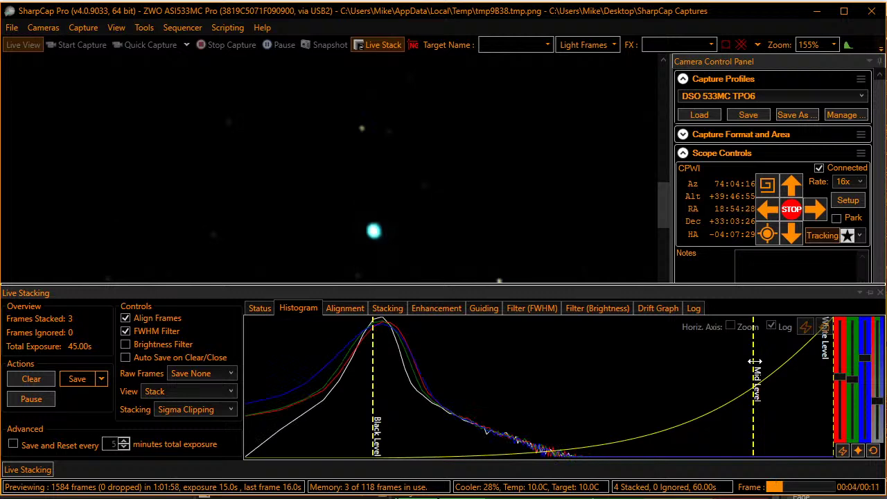
mouse_move(754, 361)
mouse_down()
mouse_move(493, 340)
mouse_move(554, 345)
mouse_up()
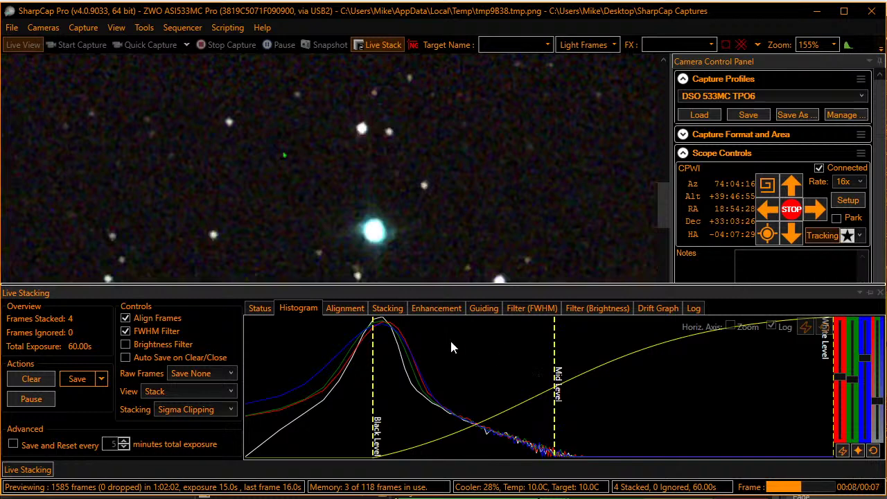
scroll(523, 196, down, 1)
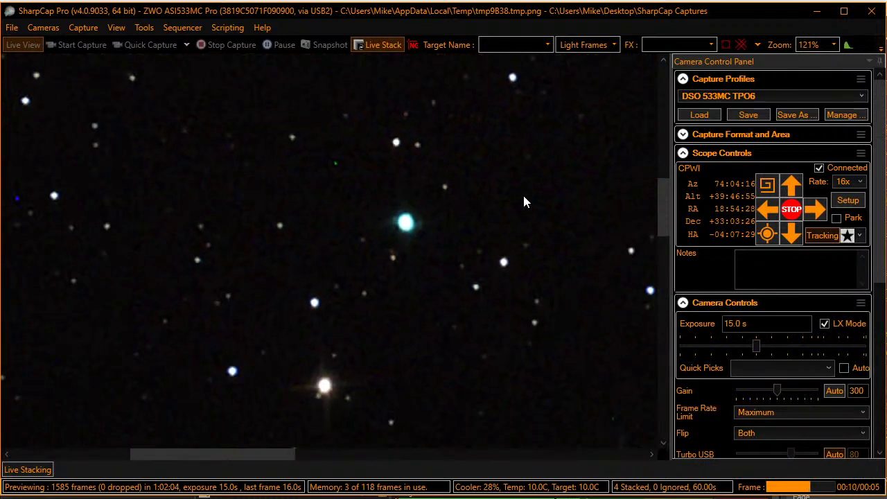
scroll(524, 198, down, 4)
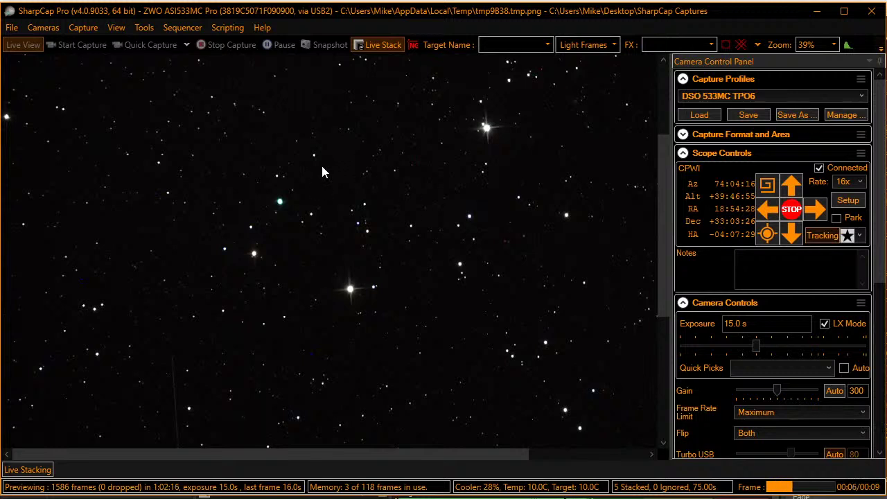
scroll(247, 171, up, 3)
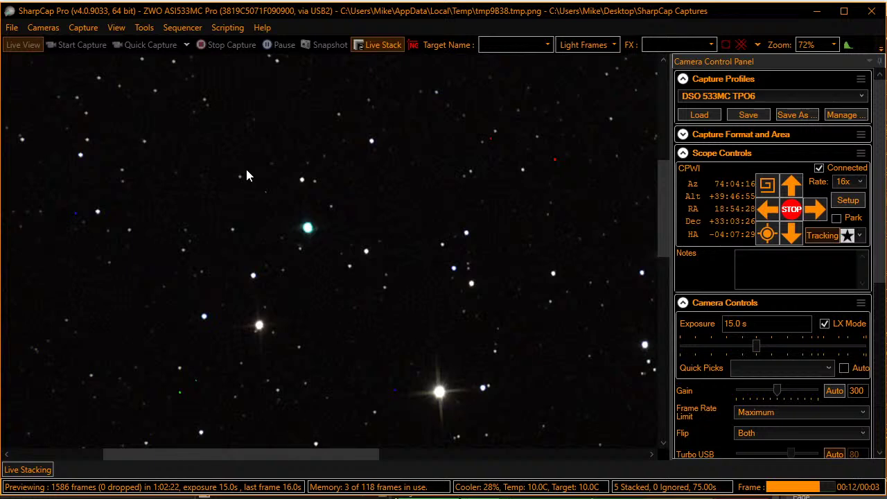
Shorten the camera exposure to 7.50 s and clear the live stack to restart it.
drag(755, 345, 740, 345)
click(41, 469)
click(31, 379)
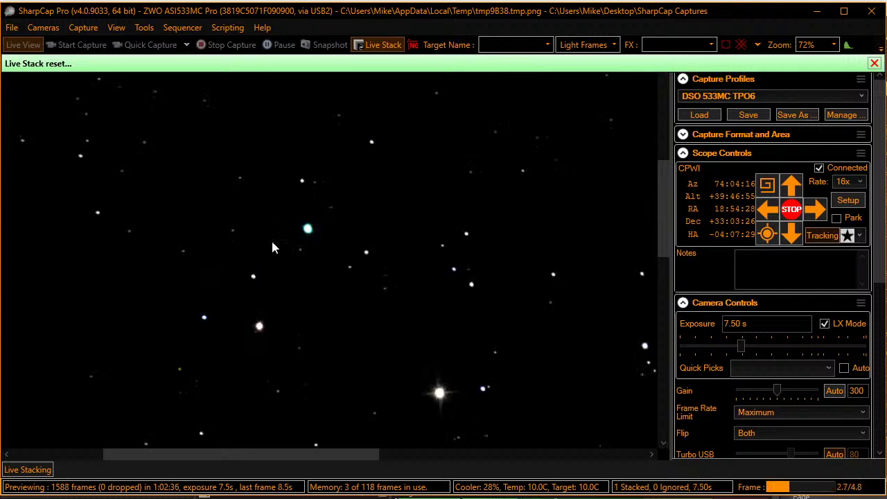
Lower the restarted stack's black level to just before the histogram peak and check NGC 6210 closely.
click(28, 470)
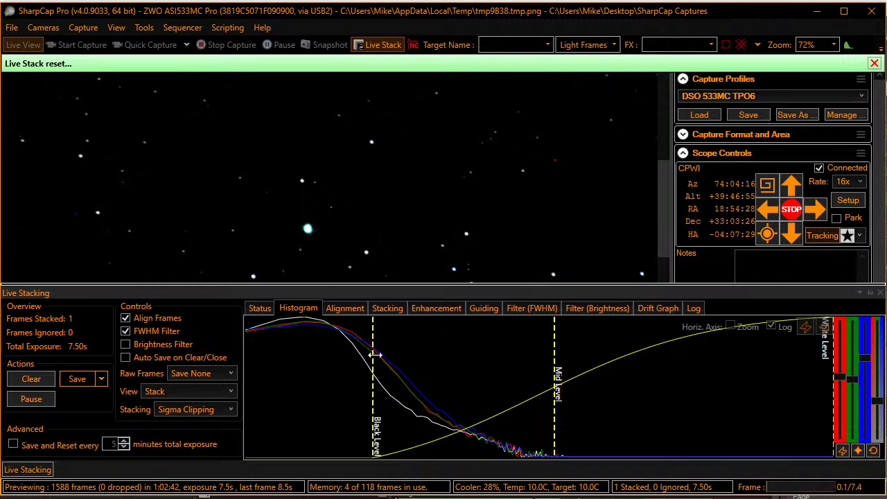
drag(372, 353, 292, 348)
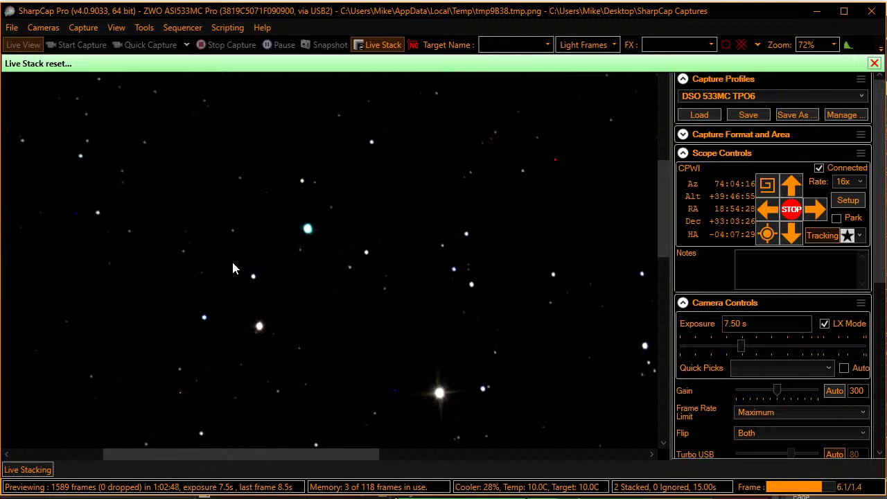
scroll(233, 183, up, 2)
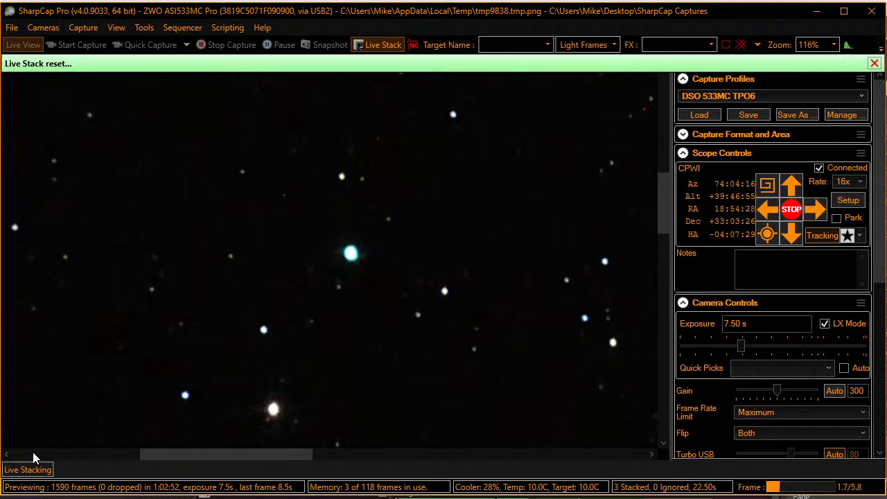
Raise the mid level well beyond the histogram data to dim the stars and examine the shape of NGC 6210.
click(30, 470)
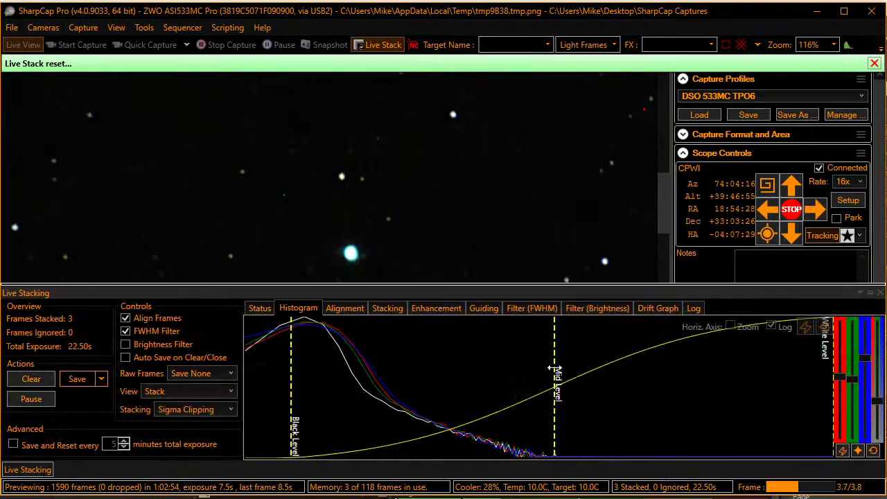
drag(555, 365, 687, 368)
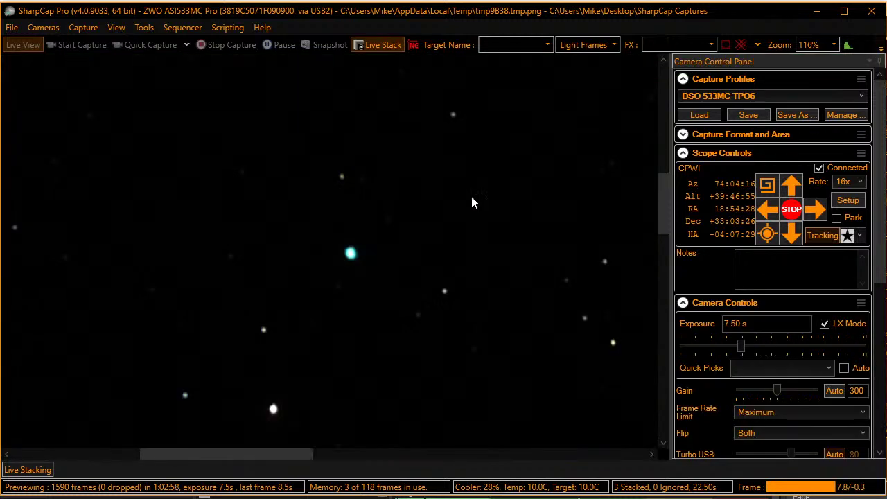
scroll(395, 233, up, 4)
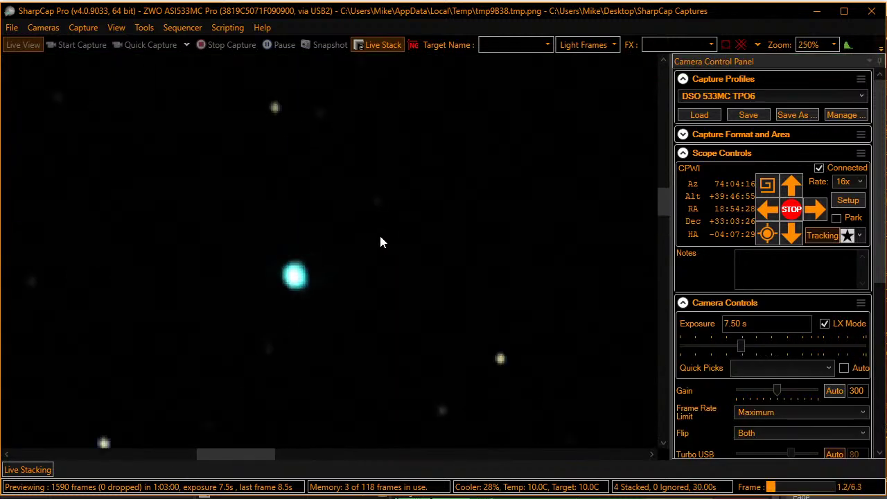
scroll(186, 298, up, 1)
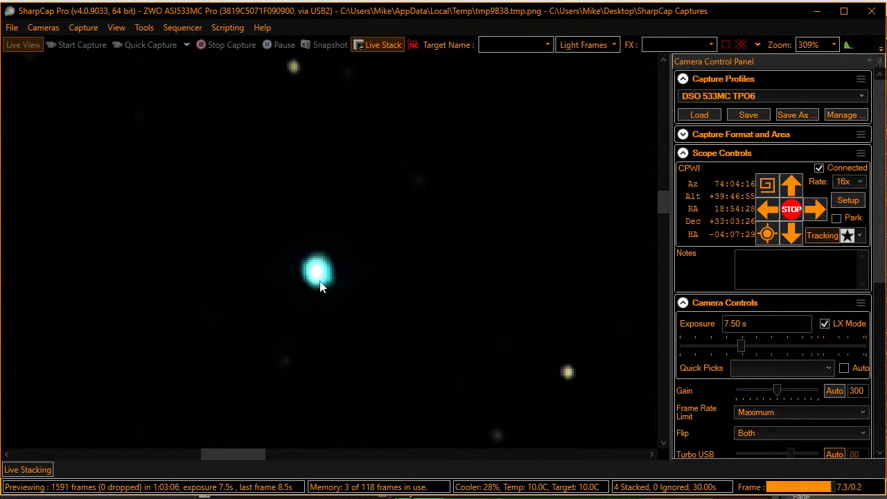
scroll(323, 305, down, 8)
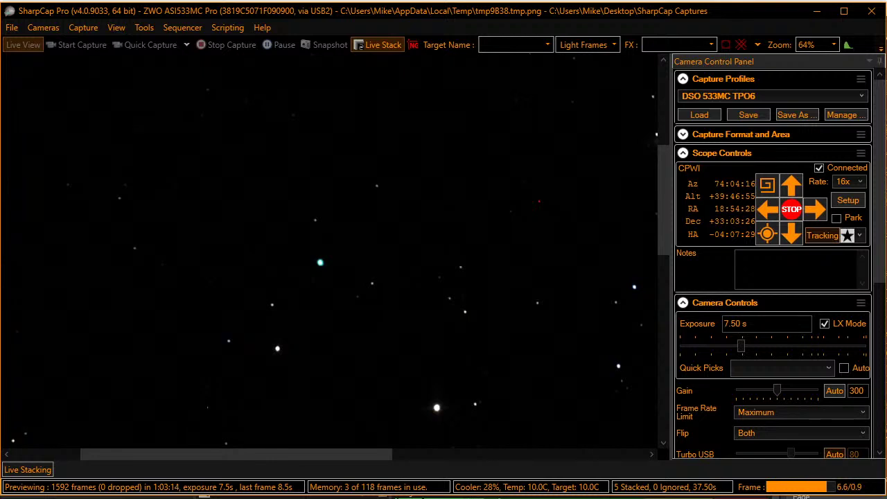
Switch to the web browser, search the web for Wikipedia in a new tab, and open the Wikipedia home page.
key(alt+Tab)
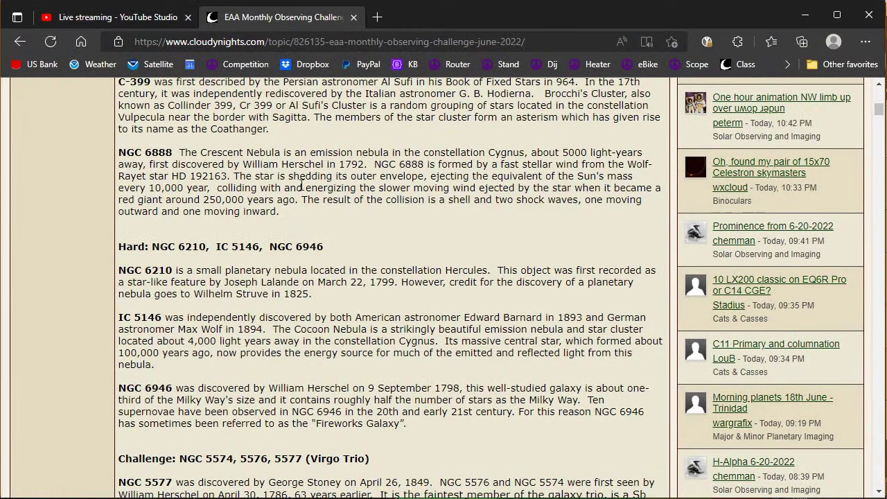
click(378, 19)
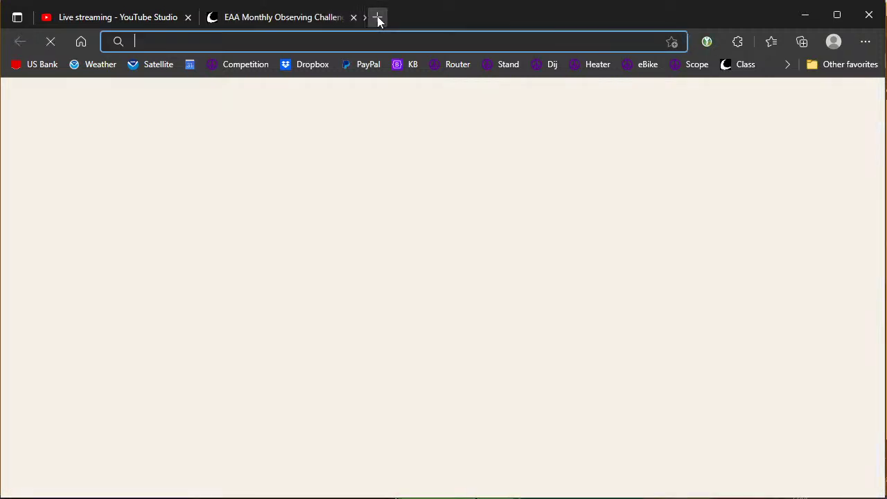
click(378, 19)
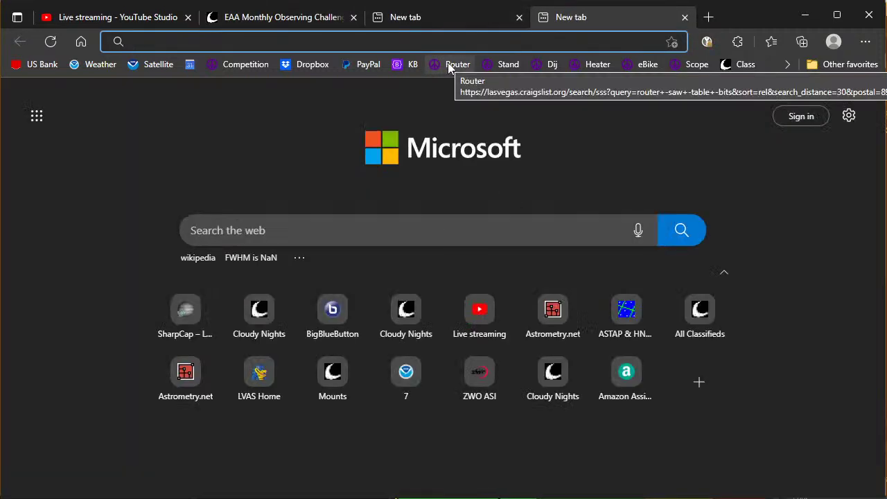
text(wik)
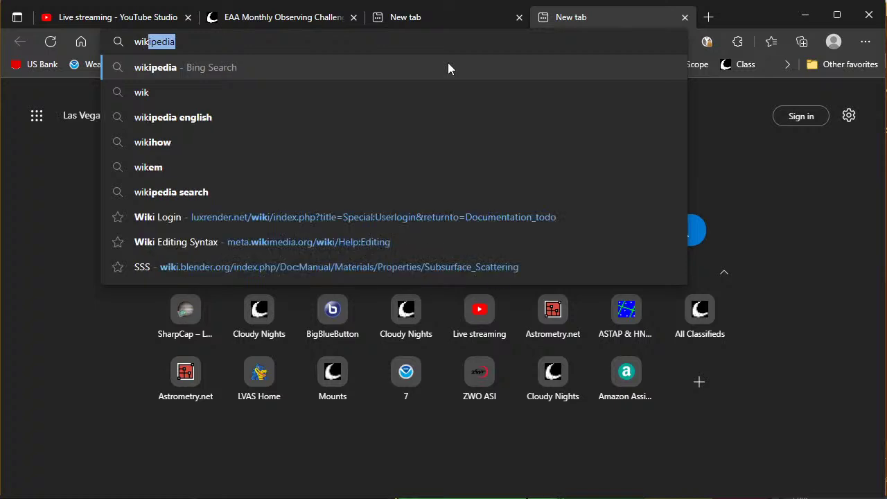
key(ctrl+Return)
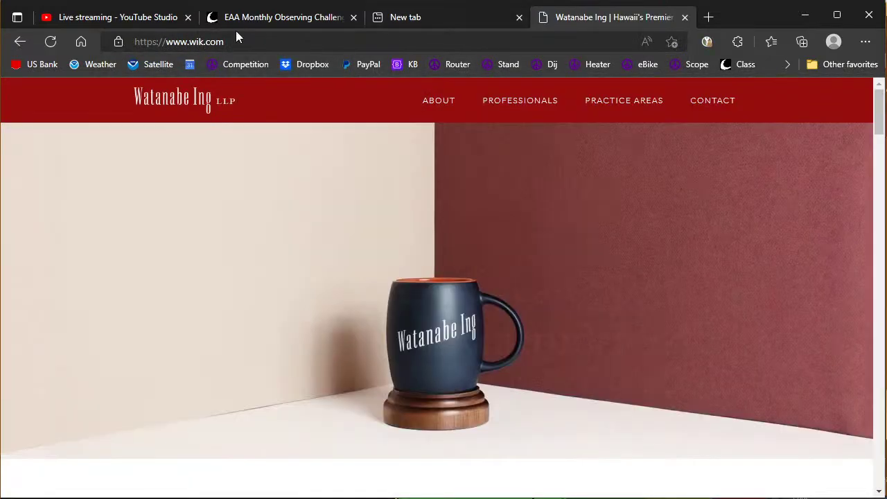
click(234, 43)
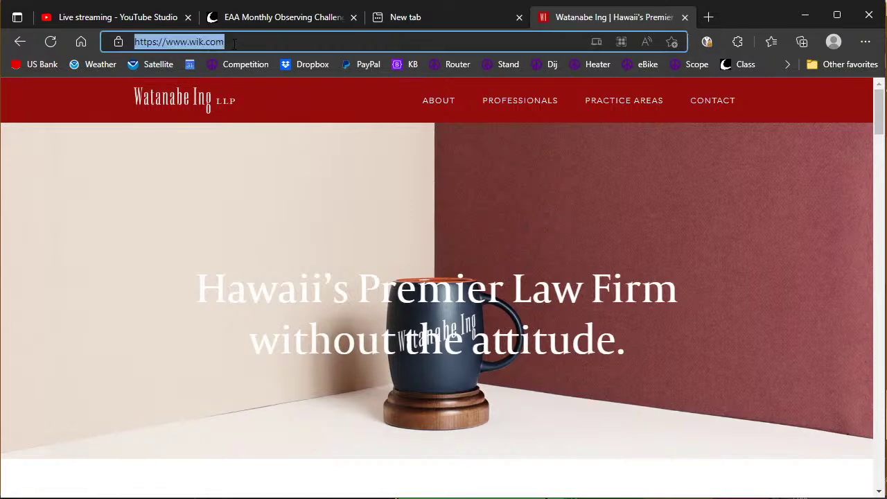
text(wikip)
key(Return)
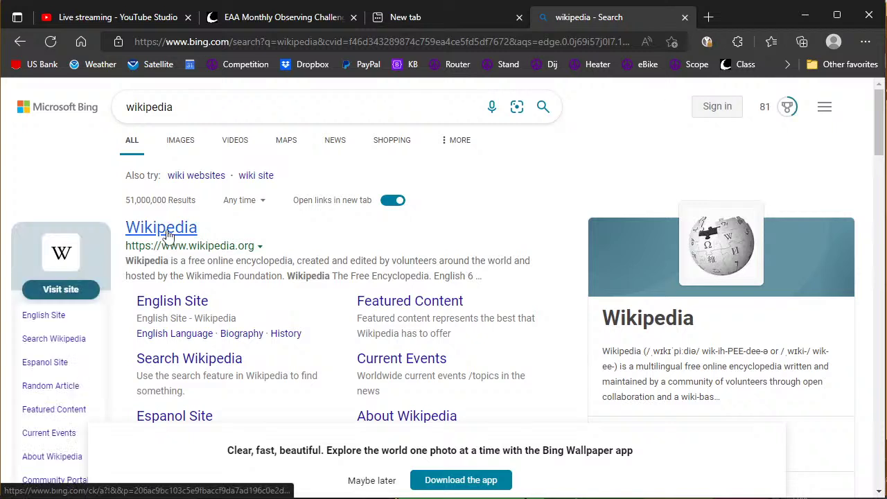
click(169, 236)
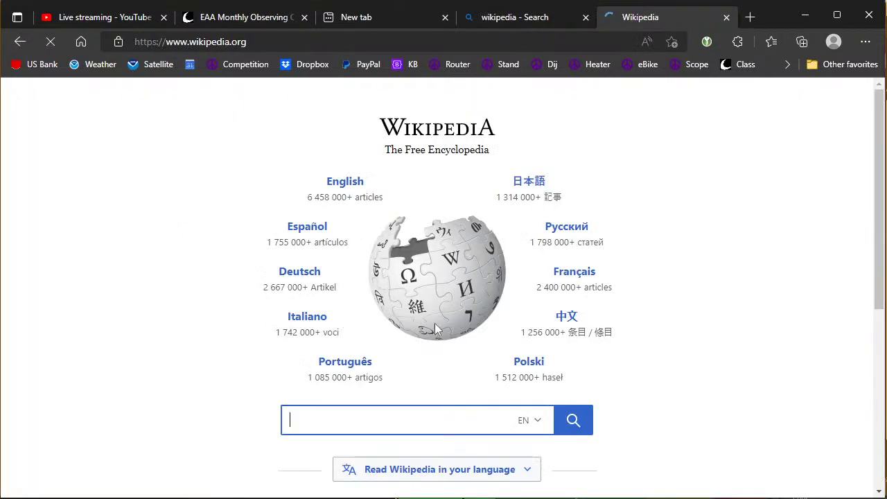
Search Wikipedia for ngc6210, open the NGC 6210 article, and enlarge its Hubble Space Telescope image.
text(ngc)
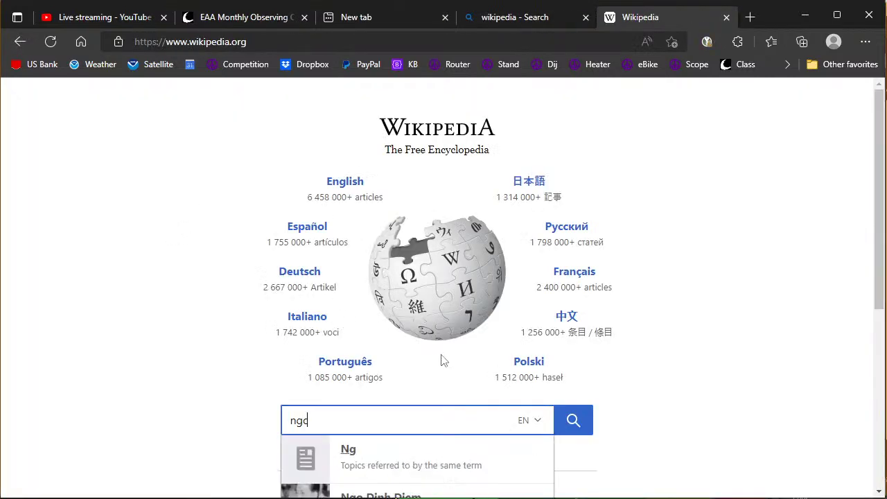
text(6w210)
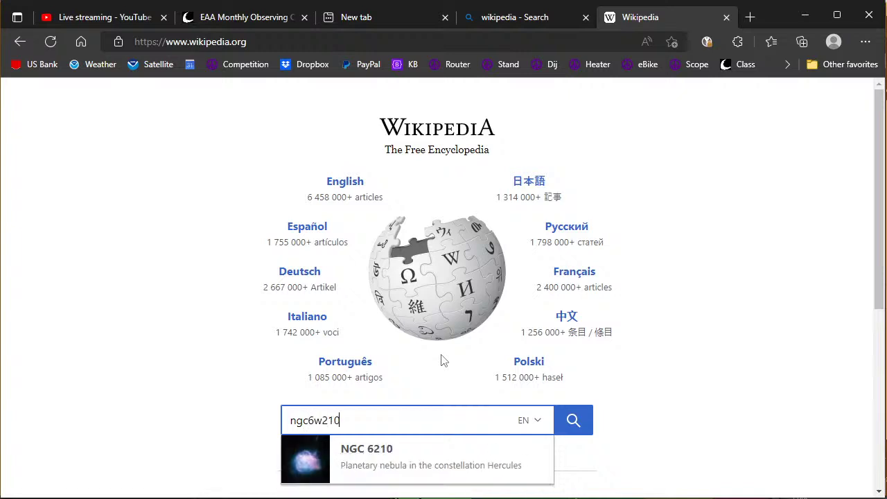
key(BackSpace)
key(BackSpace)
key(BackSpace)
key(BackSpace)
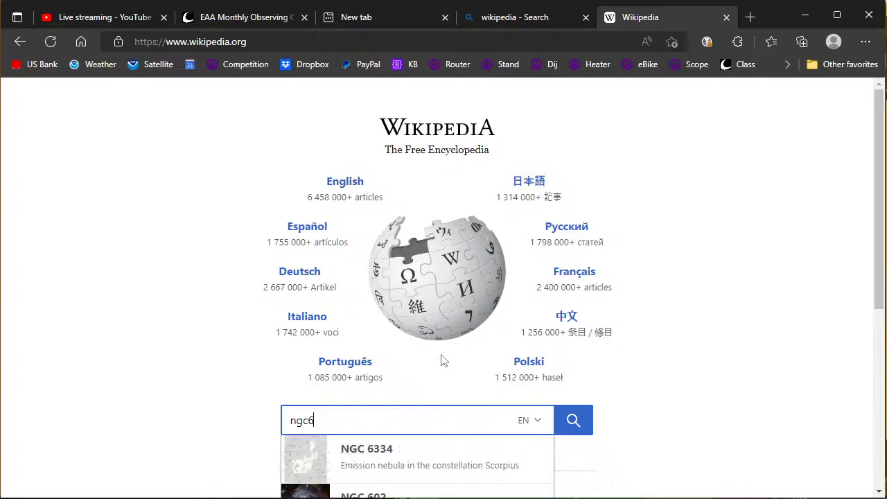
text(210)
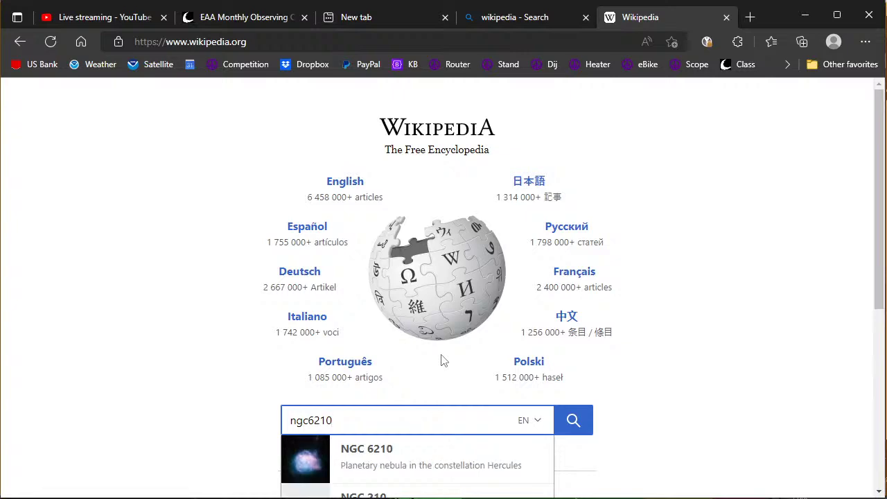
click(368, 449)
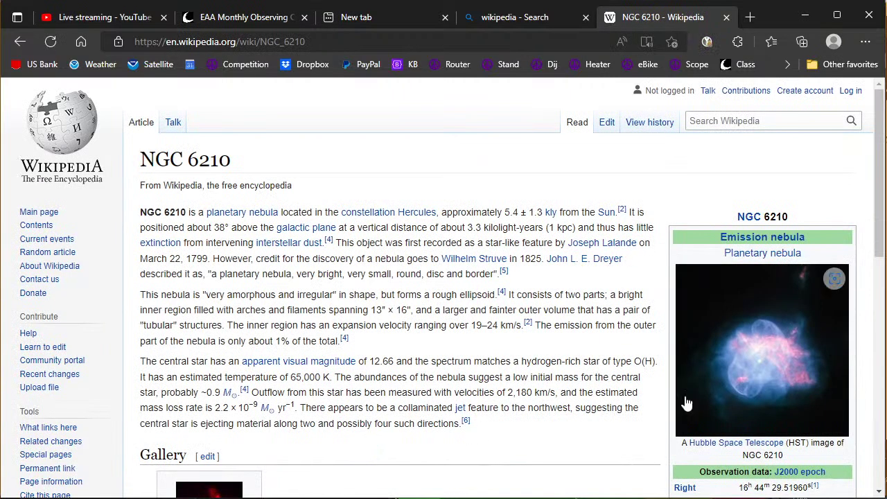
click(767, 371)
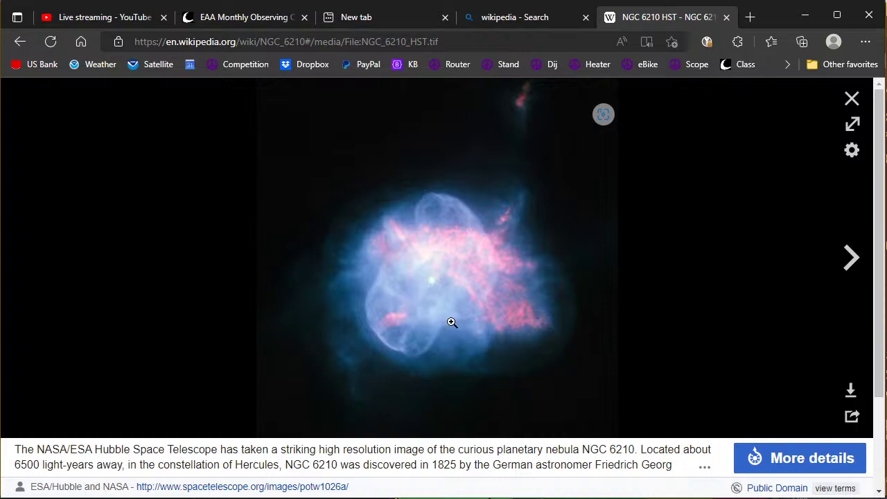
key(alt+Tab)
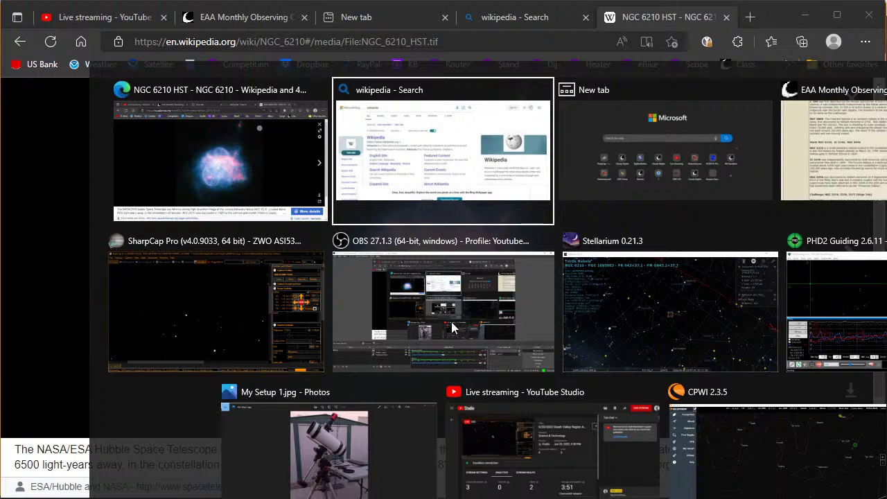
key(Return)
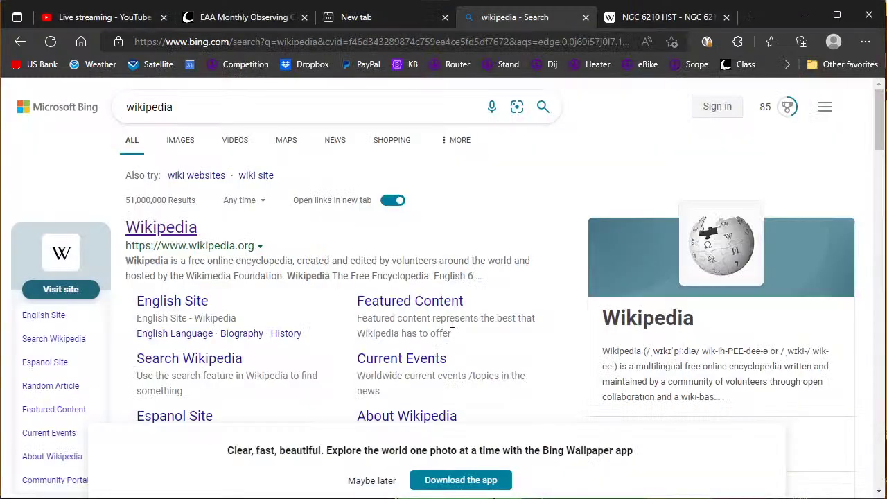
key(ctrl+Tab)
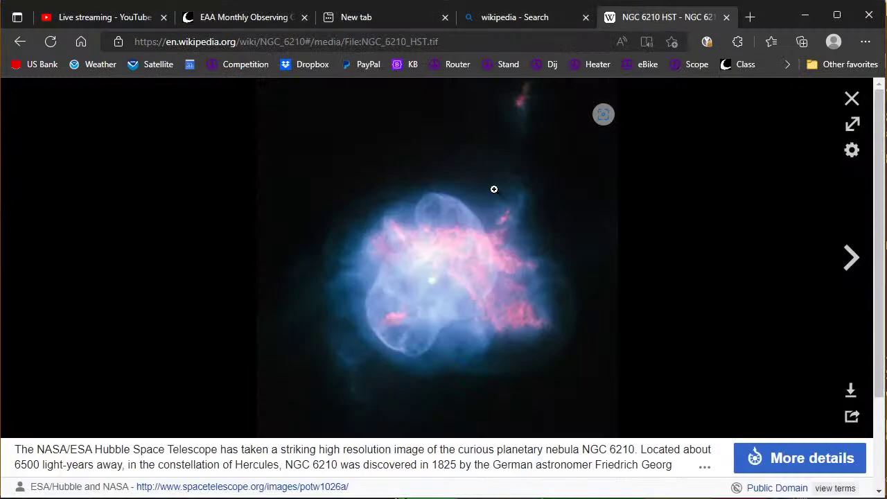
Switch to SharpCap, raise the stack's black level to the histogram peak, and lower the mid level to brighten the NGC 6210 view.
key(alt+Tab)
key(alt+Tab)
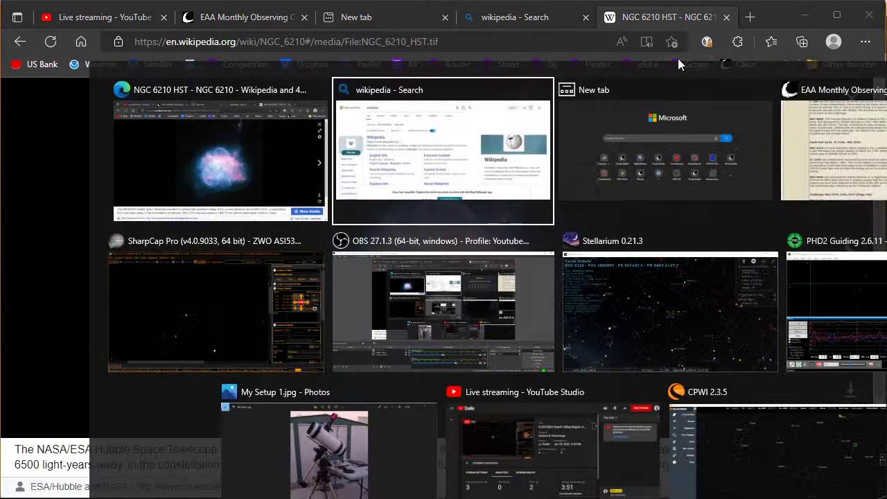
key(alt+Tab)
key(alt+Tab)
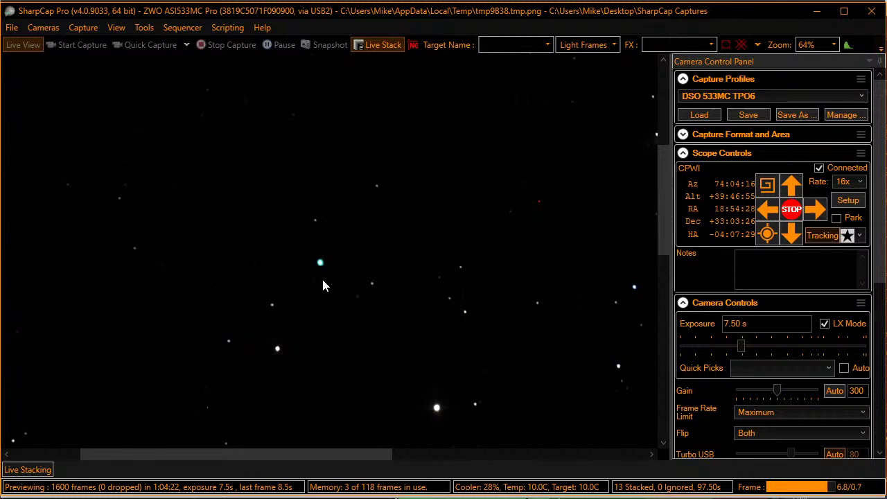
scroll(322, 275, up, 4)
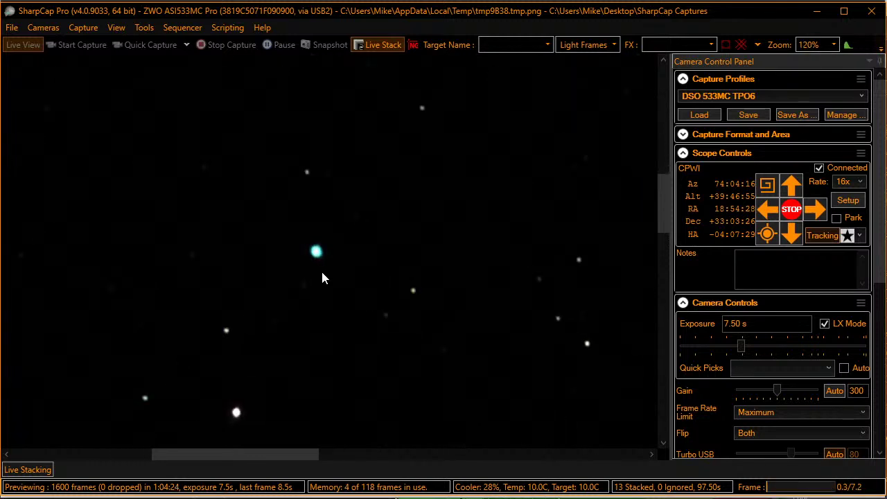
click(28, 470)
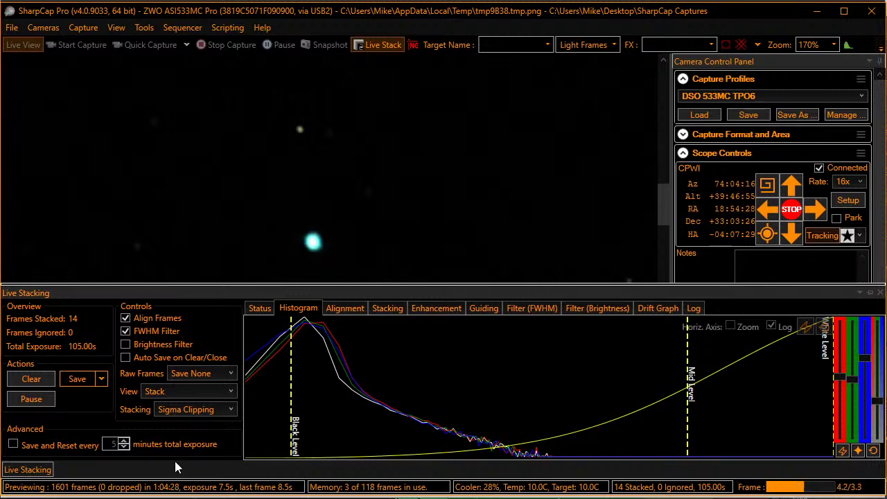
drag(291, 366, 303, 371)
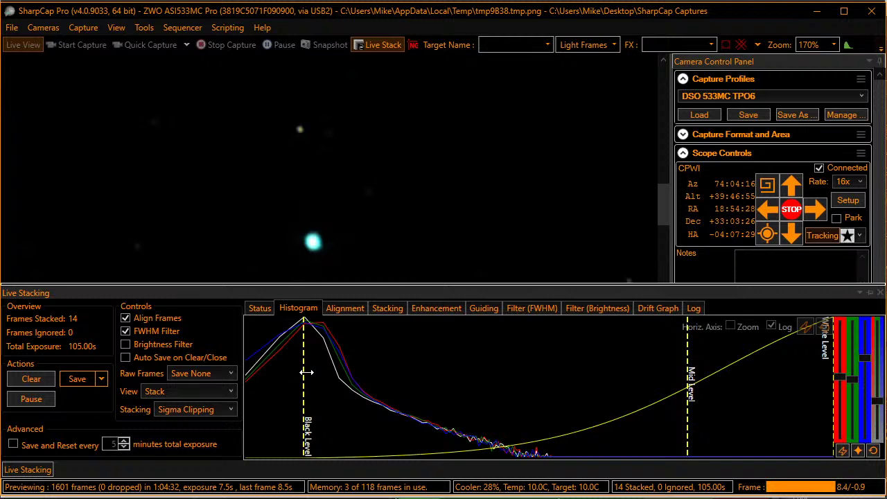
drag(687, 359, 444, 374)
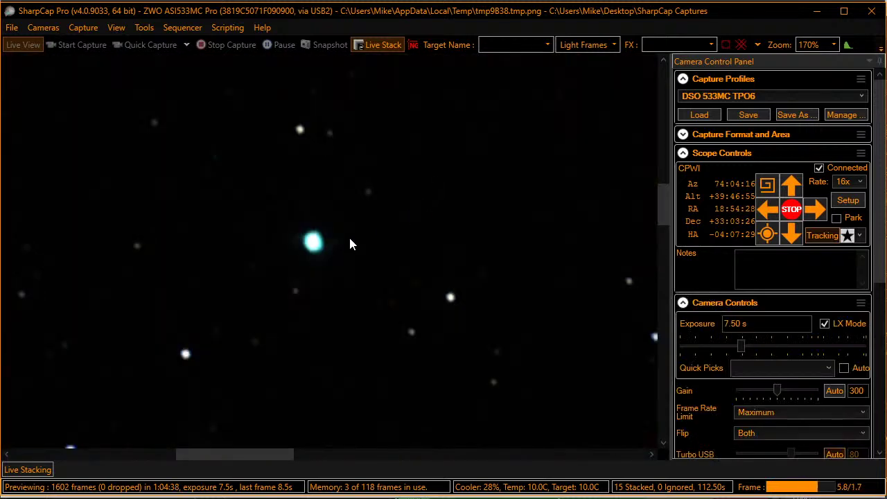
scroll(366, 253, down, 5)
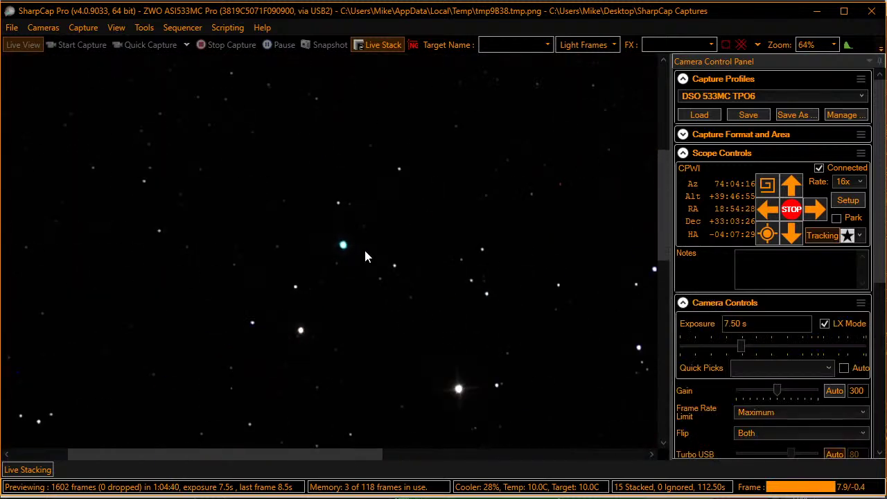
scroll(366, 254, down, 2)
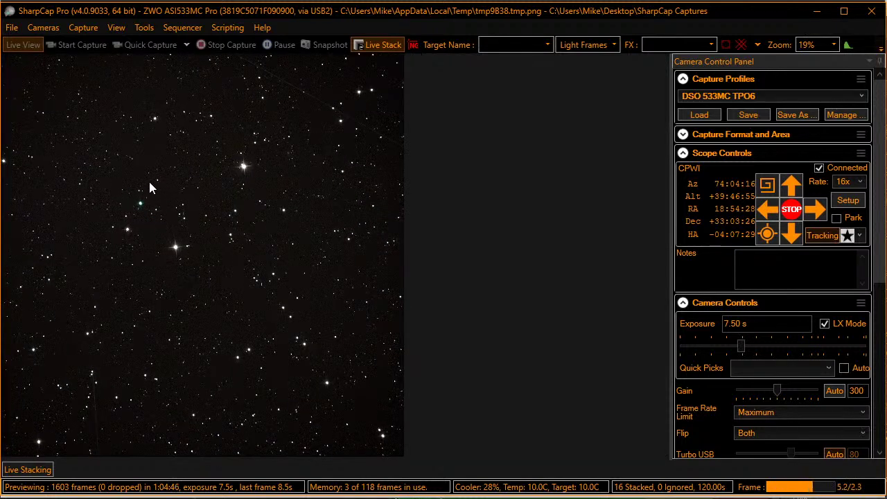
Run the recent sequence Next Target 533.scs and close its progress window.
click(179, 28)
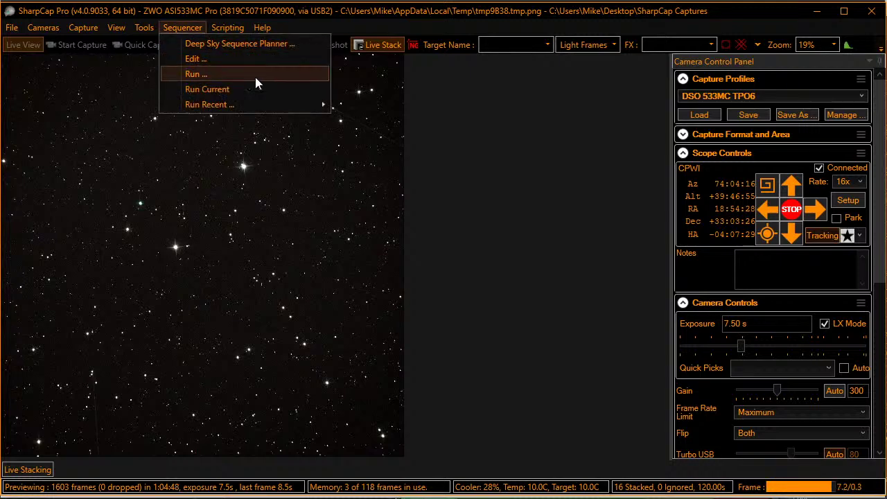
mouse_move(309, 105)
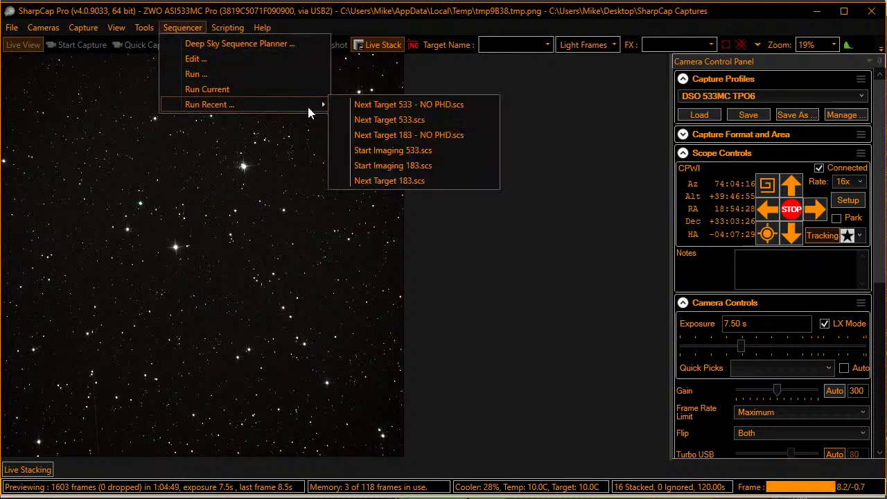
click(396, 121)
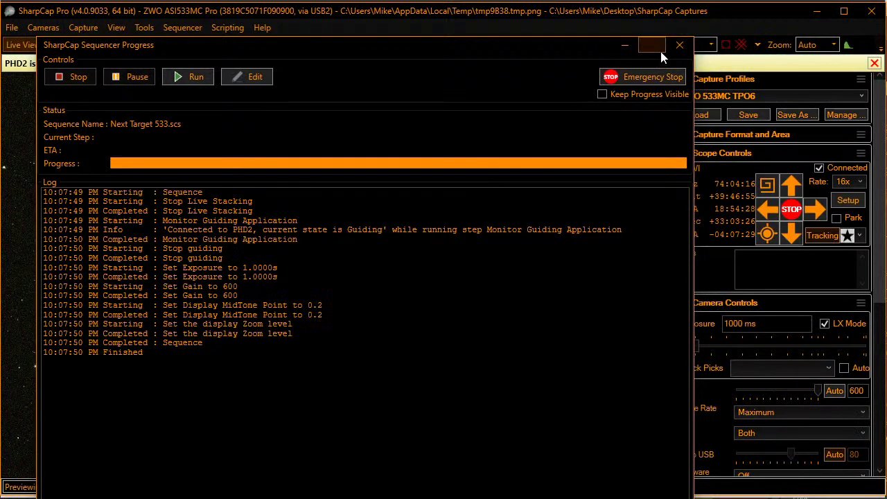
click(680, 45)
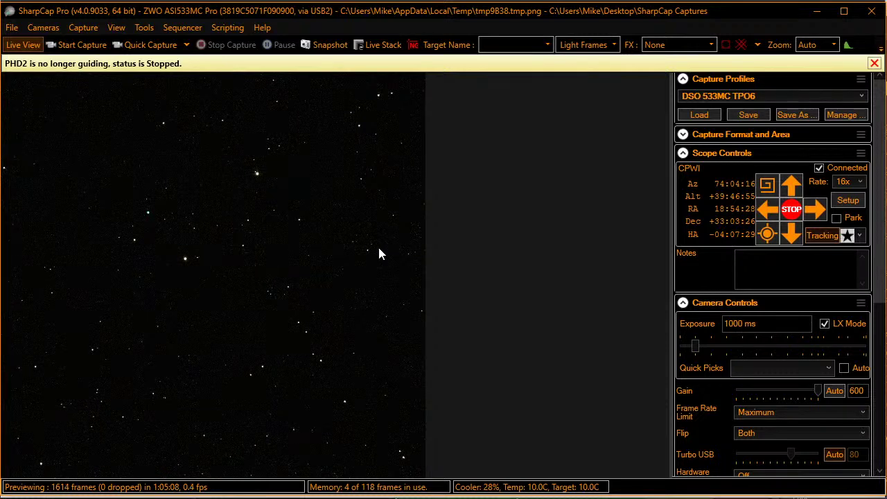
Switch to the web browser and close the Wikipedia image, Wikipedia search and empty tabs, leaving the June 2022 observing challenge page open.
key(alt+Tab)
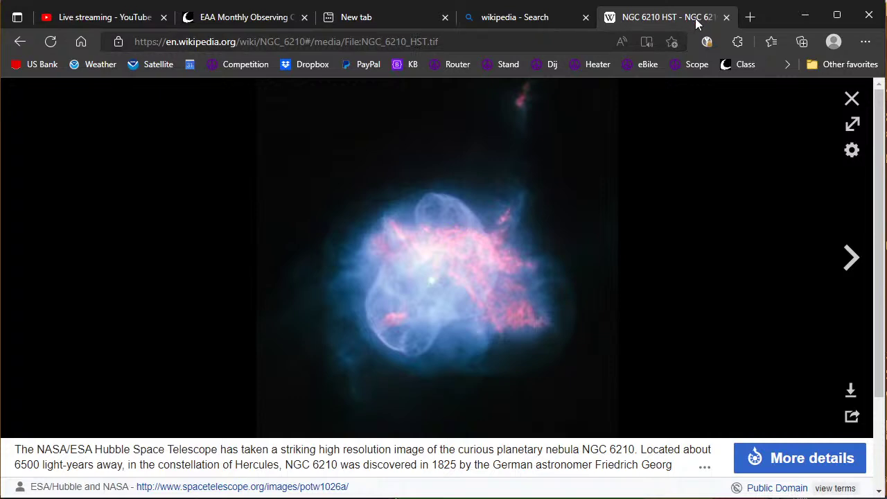
click(445, 18)
click(445, 17)
click(444, 17)
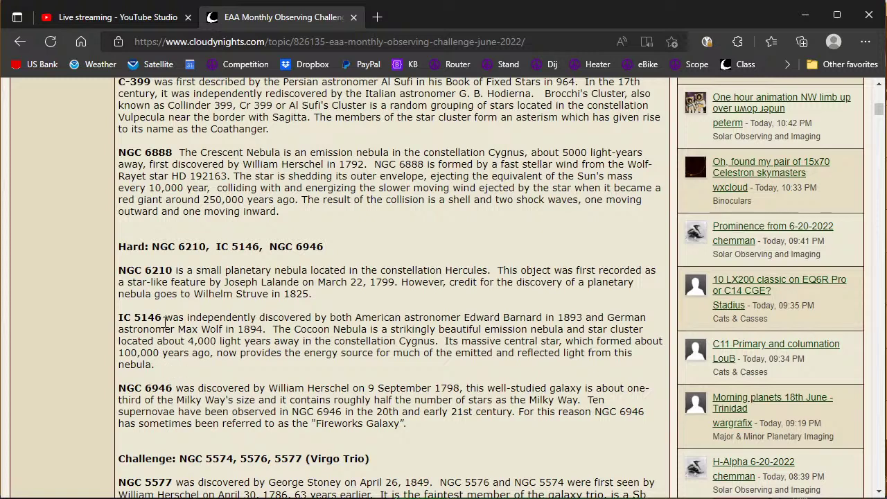
Switch to Stellarium and search for IC5146 to examine the Cocoon Nebula's position in the sky.
key(alt+Tab)
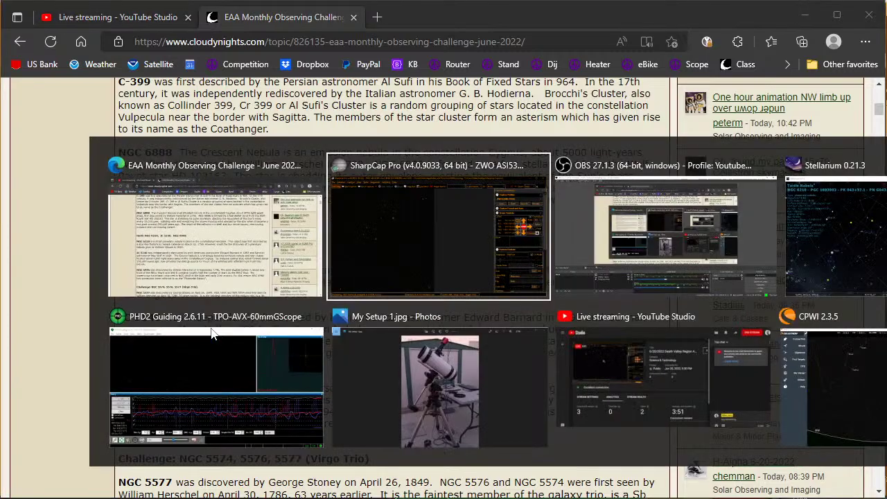
key(alt+Tab)
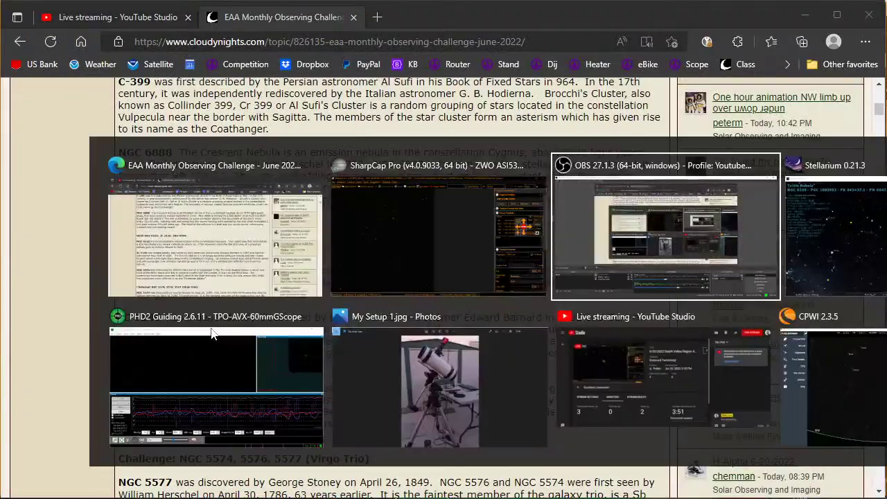
key(alt+Tab)
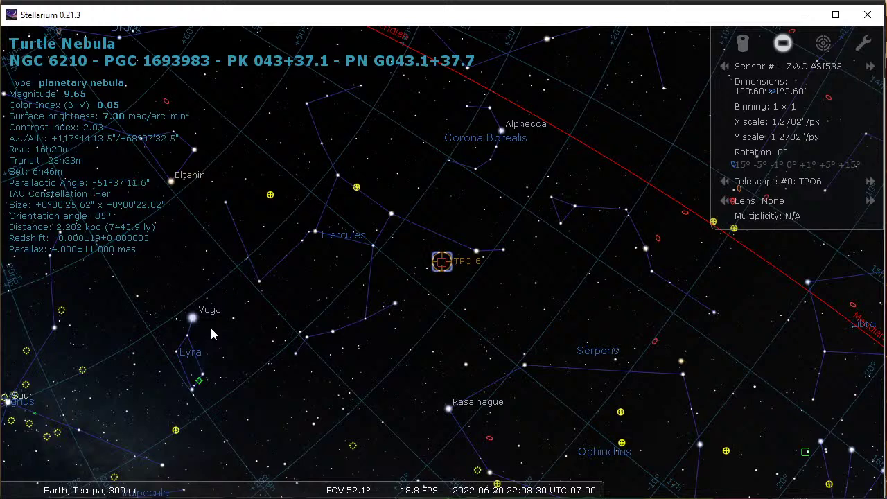
key(ctrl+f)
text(i)
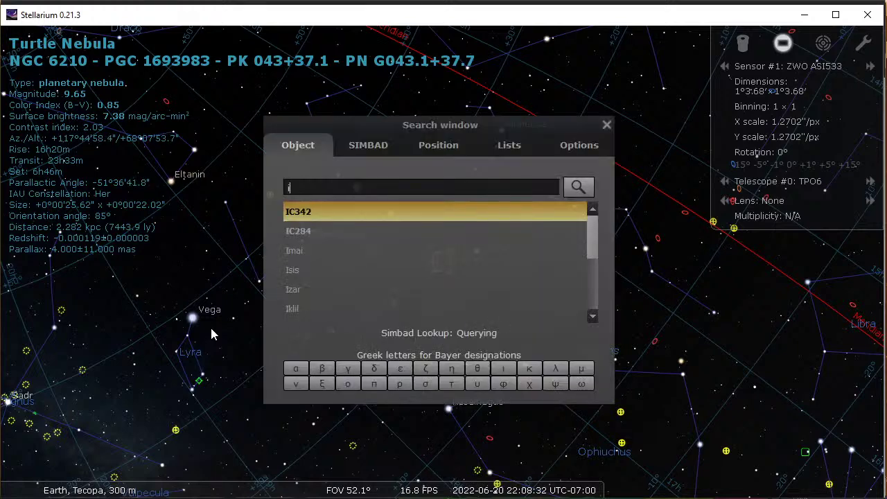
text(c51)
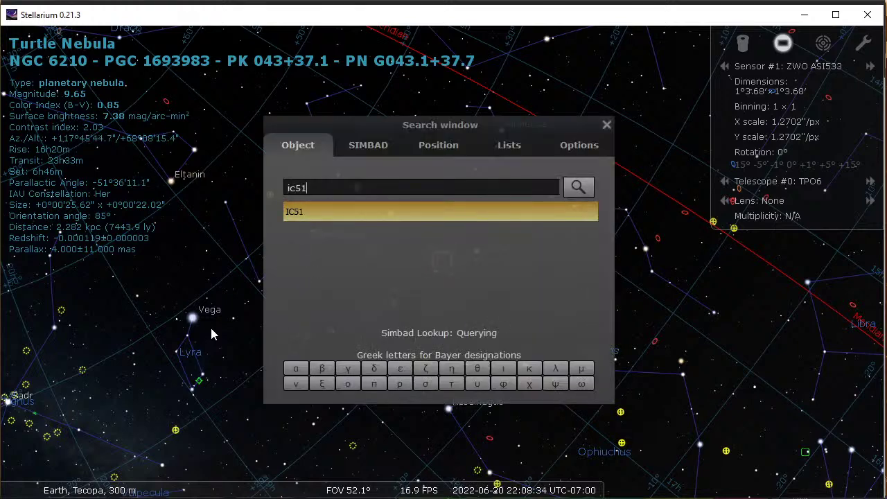
text(46)
key(Return)
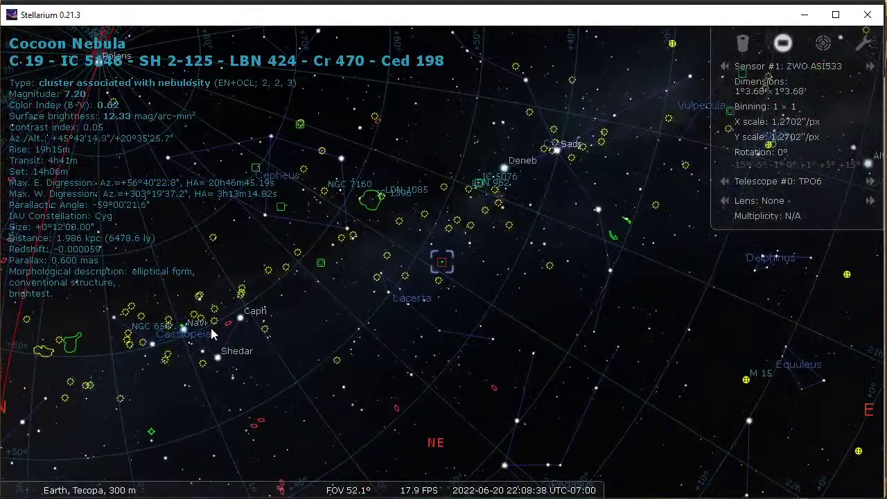
key(c)
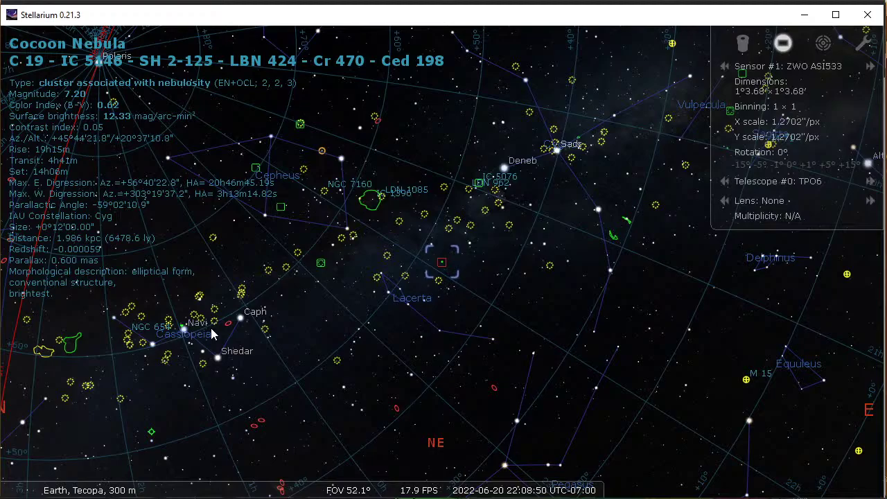
Check the challenge list in the browser for another hard target, and find NGC6946 in Stellarium.
key(alt+Tab)
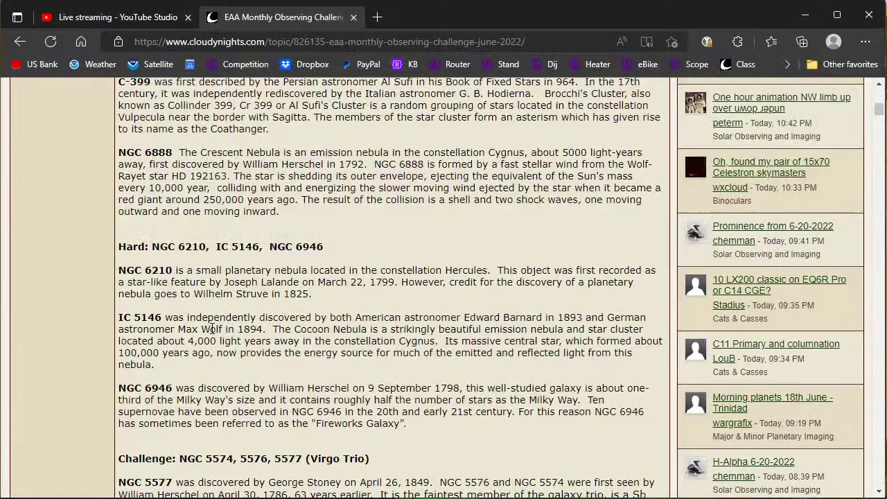
key(alt+Tab)
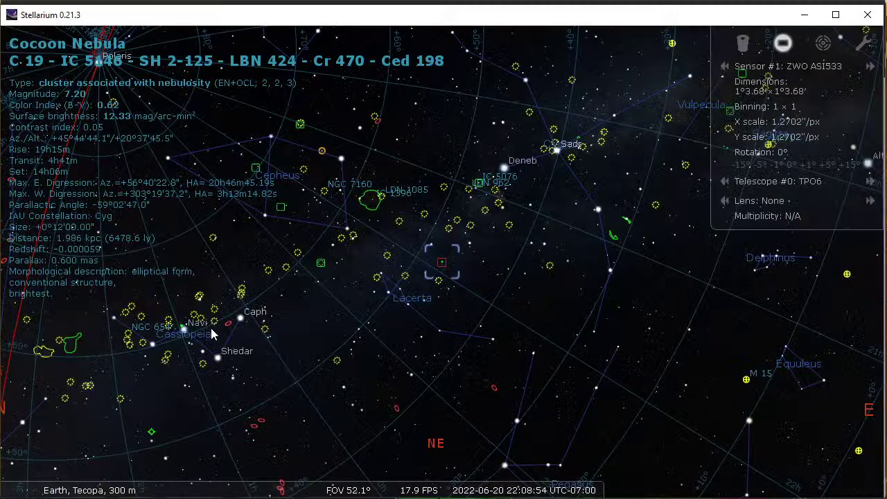
key(F3)
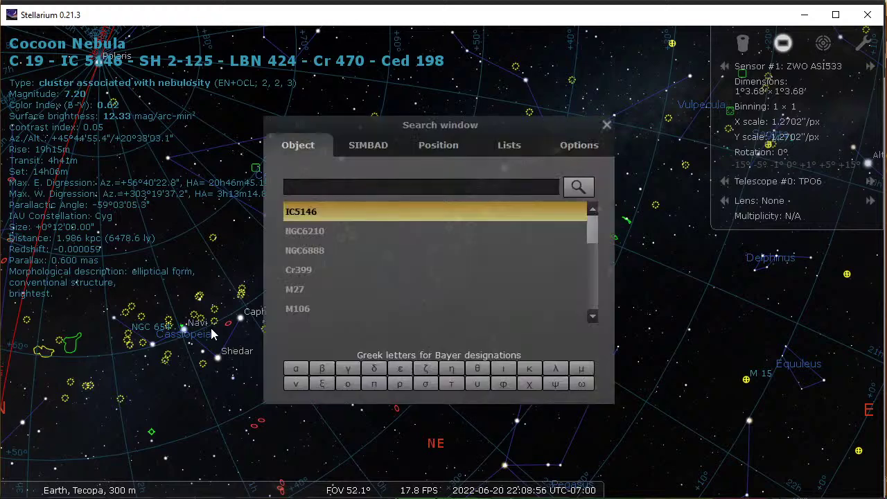
text(ngc)
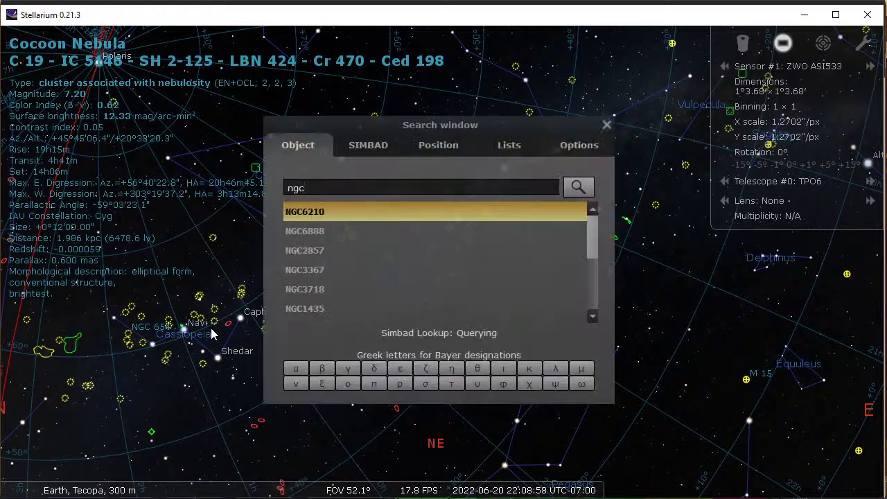
text(6946)
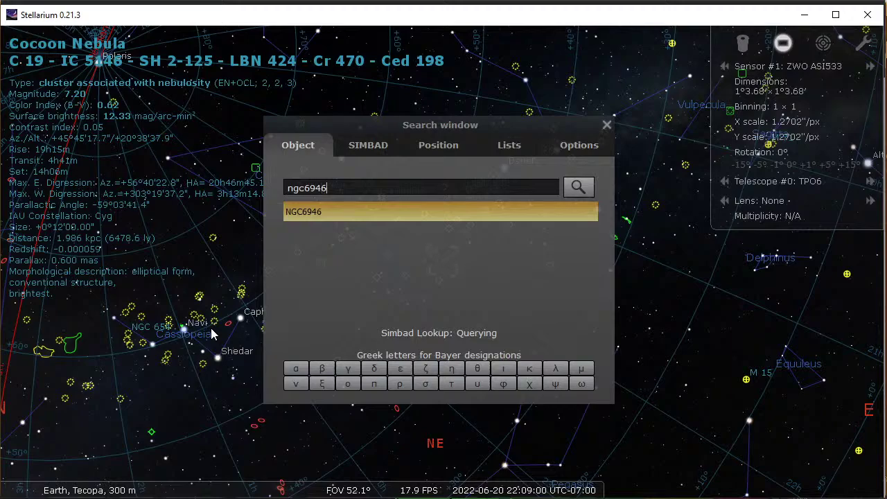
key(Return)
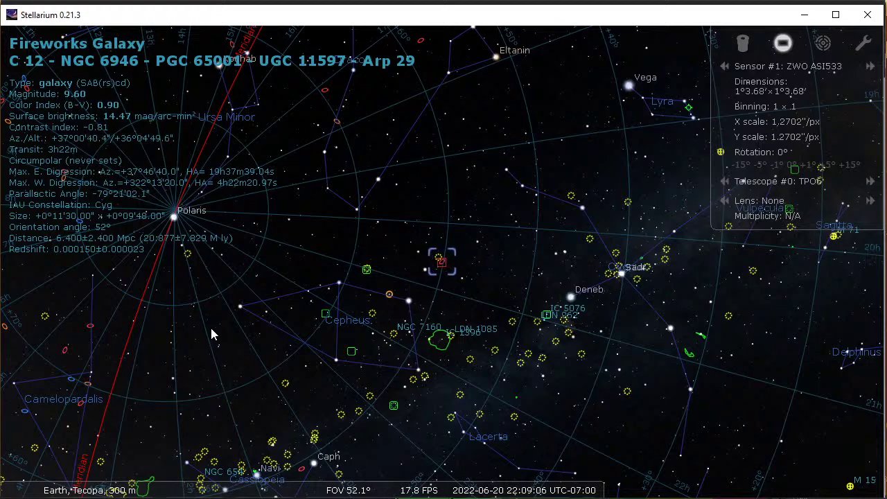
Slew the telescope to NGC 6946 while monitoring Stellarium and SharpCap, and plate-solve to re-center the target in SharpCap.
key(alt+Tab)
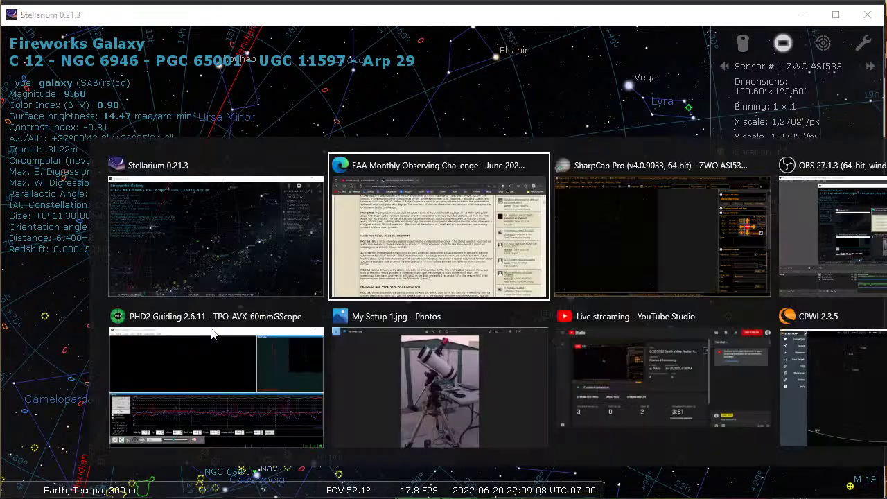
key(alt+Tab)
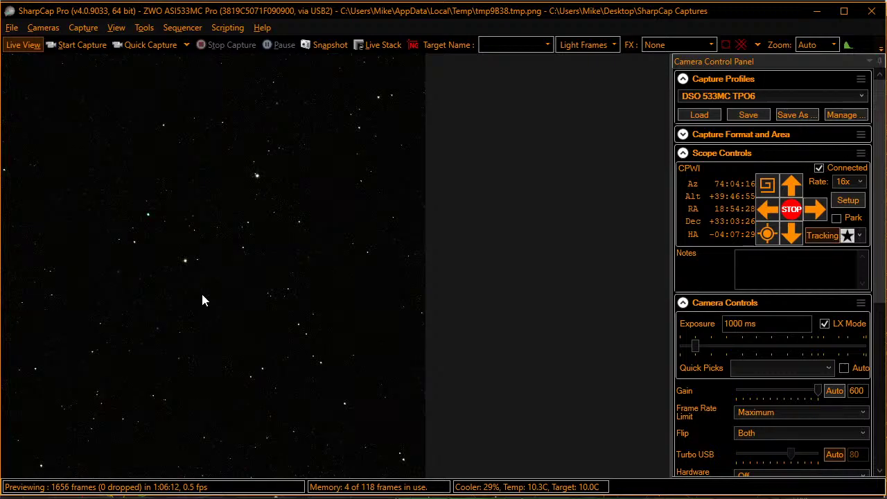
key(alt+Tab)
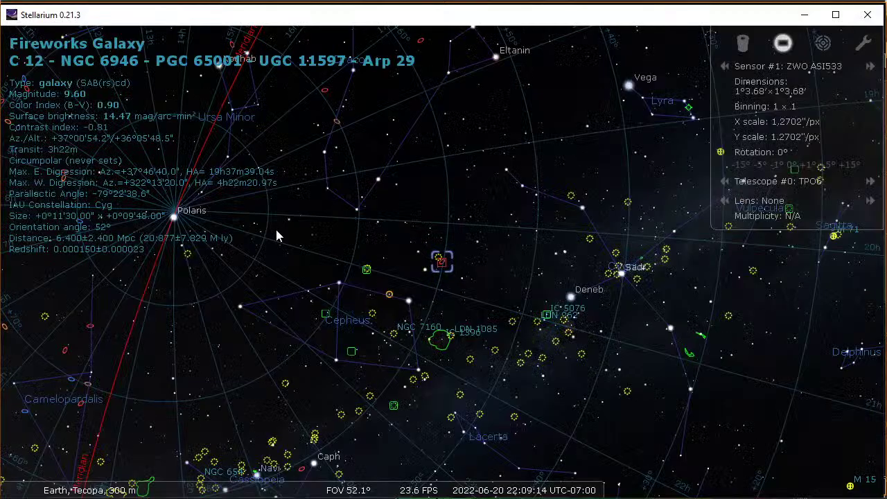
key(alt+Tab)
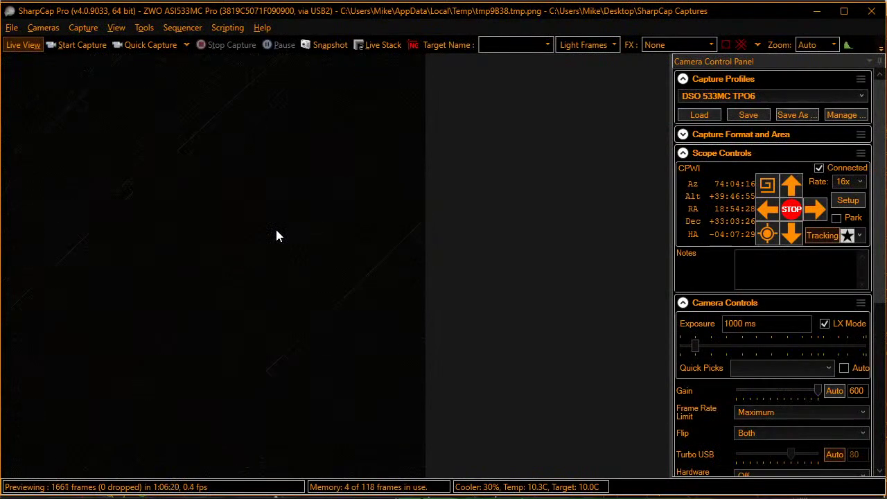
key(alt+Tab)
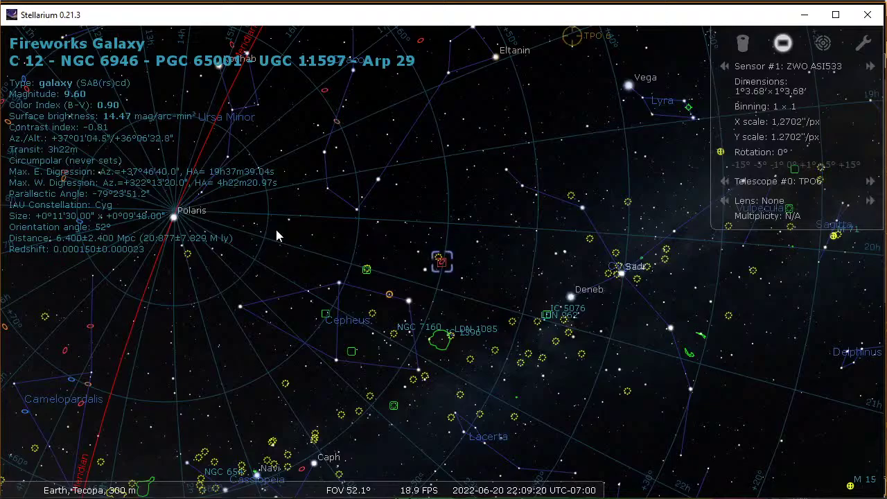
key(alt+Tab)
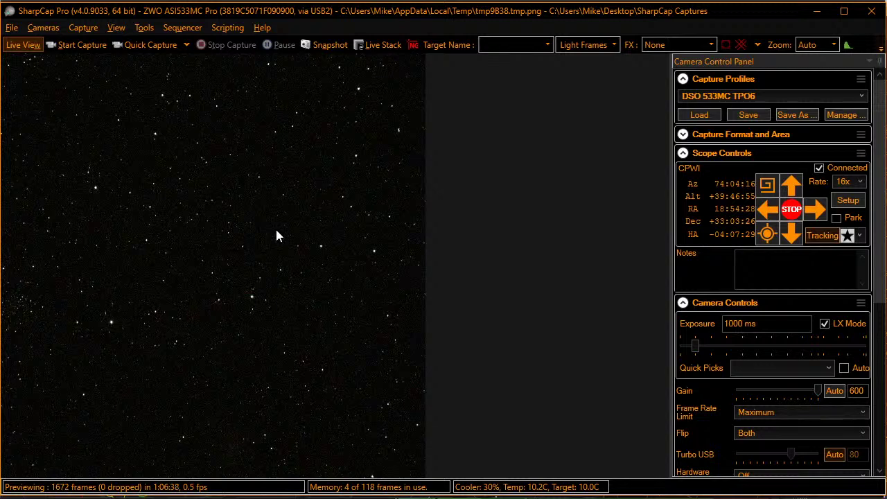
click(767, 234)
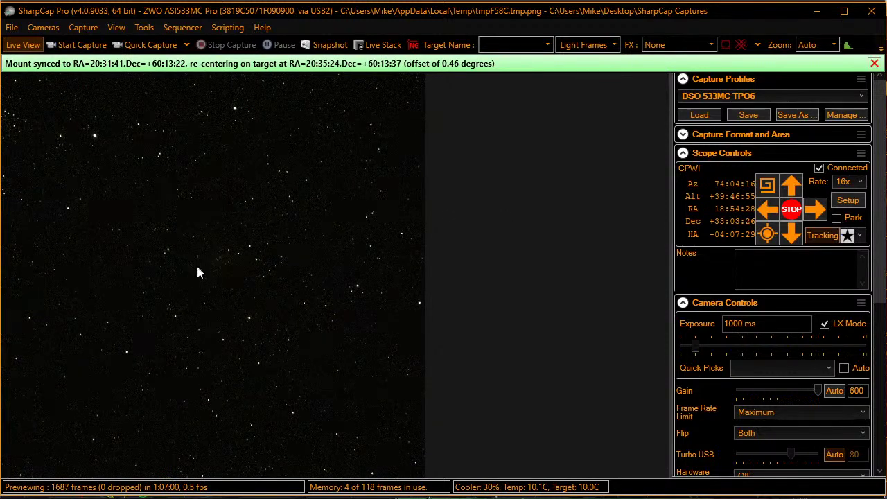
Run the recent sequence Start Imaging 533.scs, close its progress window, and switch to Stellarium.
click(172, 30)
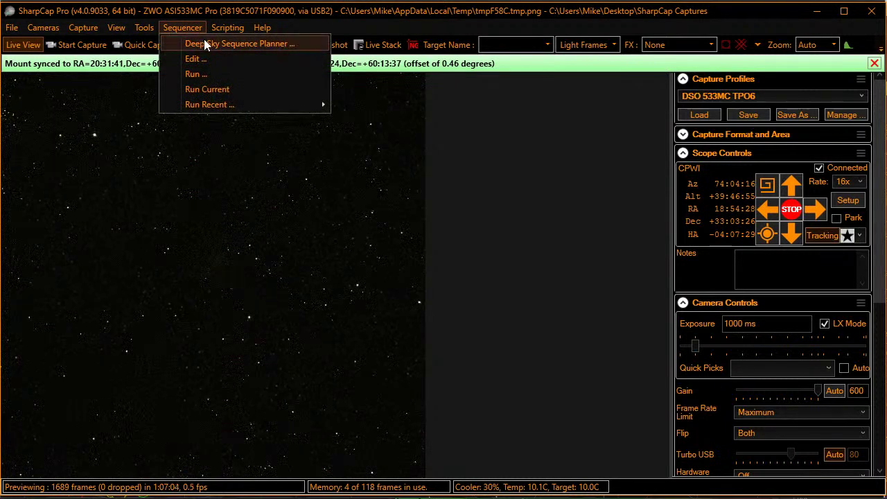
mouse_move(319, 112)
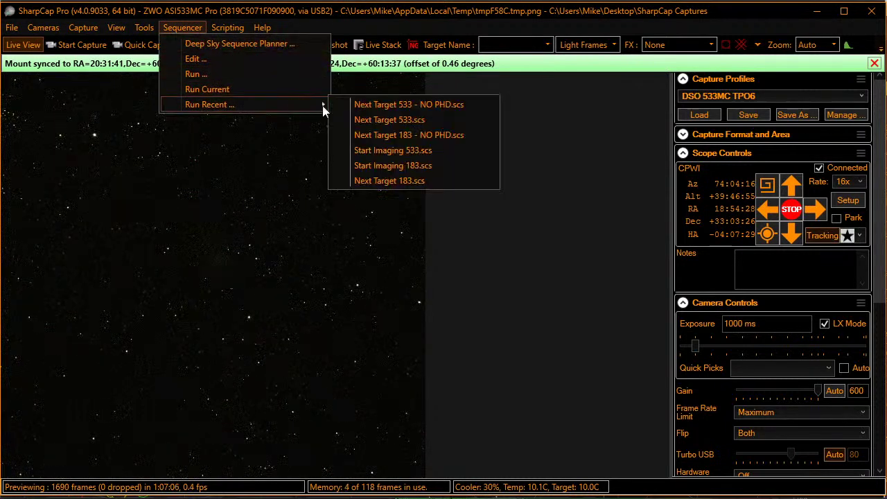
click(397, 151)
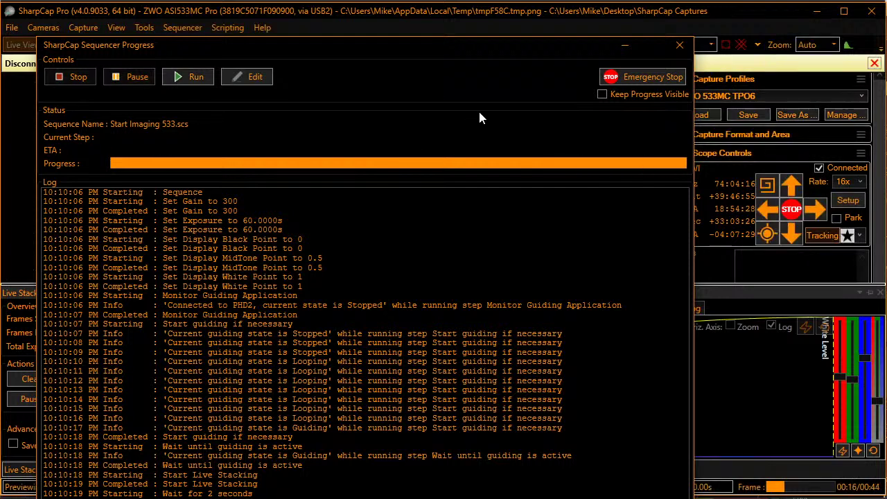
click(678, 46)
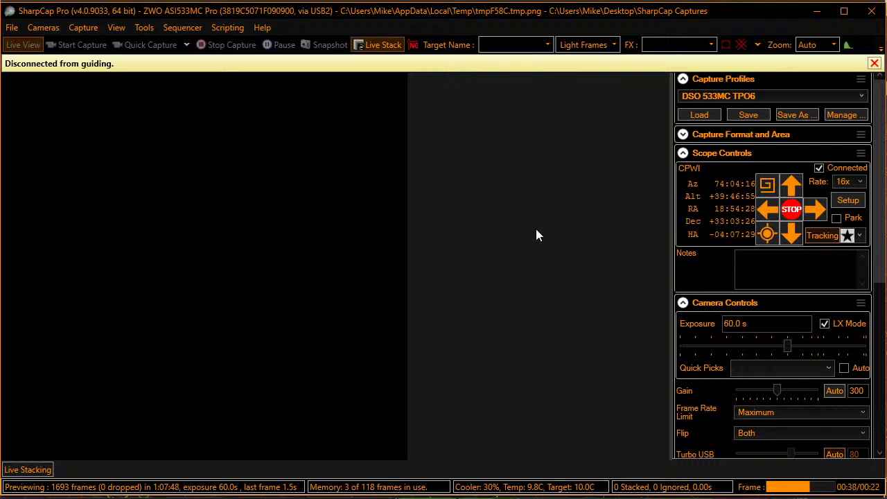
key(alt+Tab)
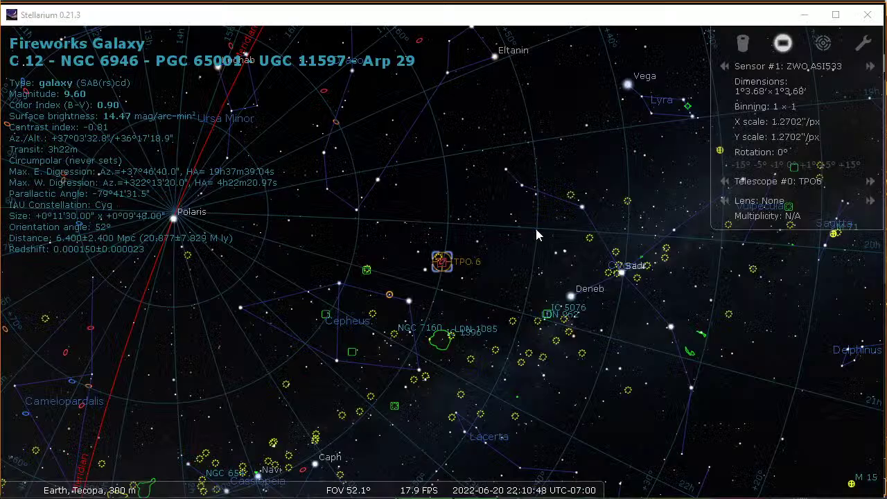
Examine the Fireworks Galaxy (NGC 6946) close up and against the ZWO ASI533 sensor frame.
key(slash)
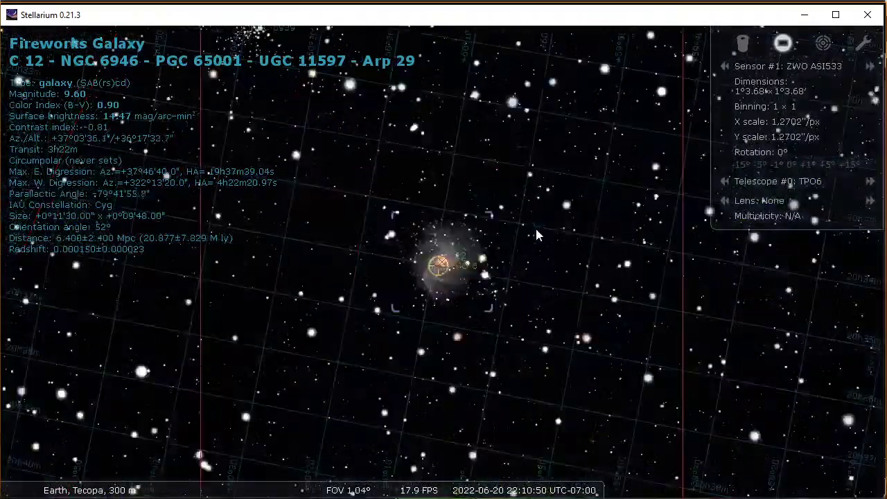
scroll(535, 236, up, 2)
scroll(513, 241, up, 3)
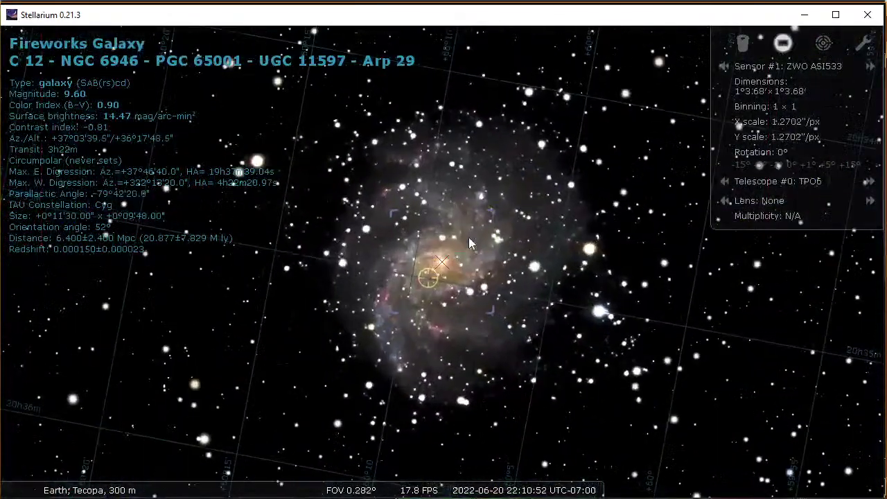
scroll(469, 242, up, 1)
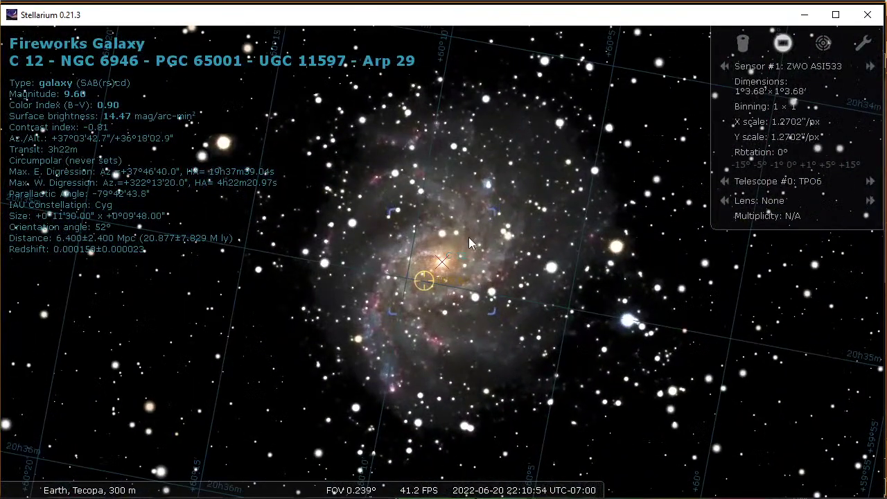
scroll(468, 242, down, 7)
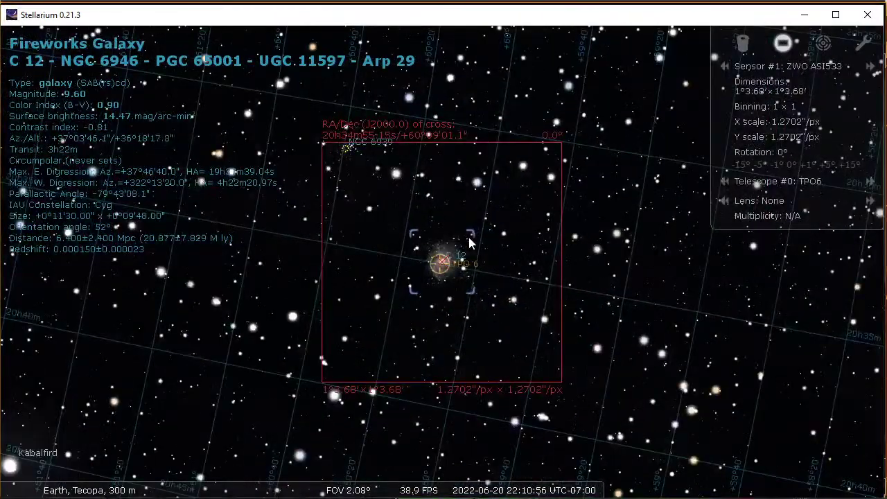
scroll(469, 242, up, 1)
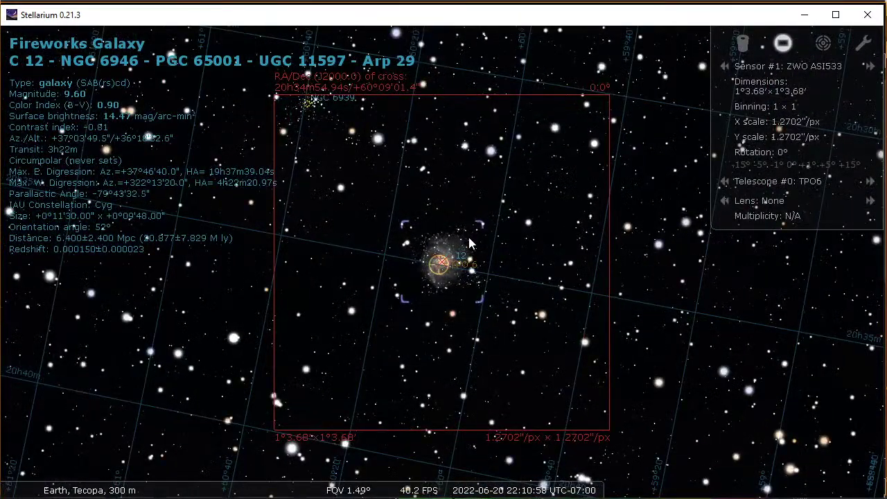
Switch to SharpCap and auto-stretch the live stack, placing the black level at the histogram peak and the mid level closer to it.
key(alt+Tab)
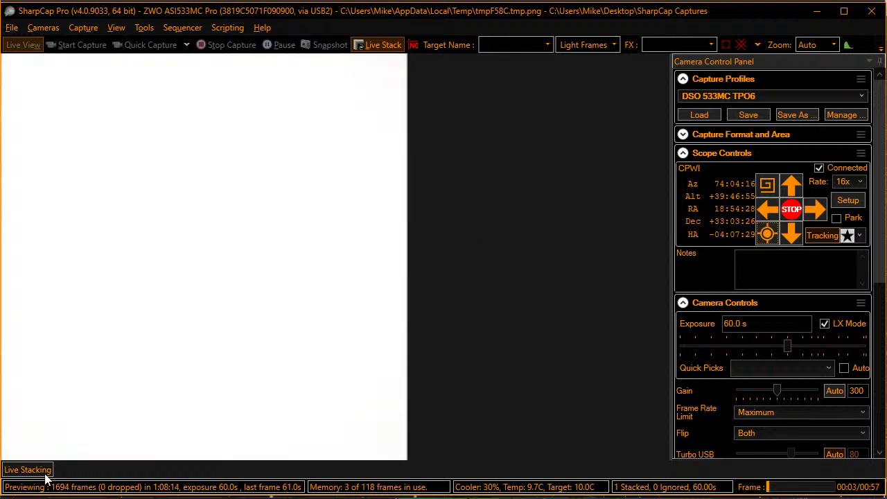
click(43, 471)
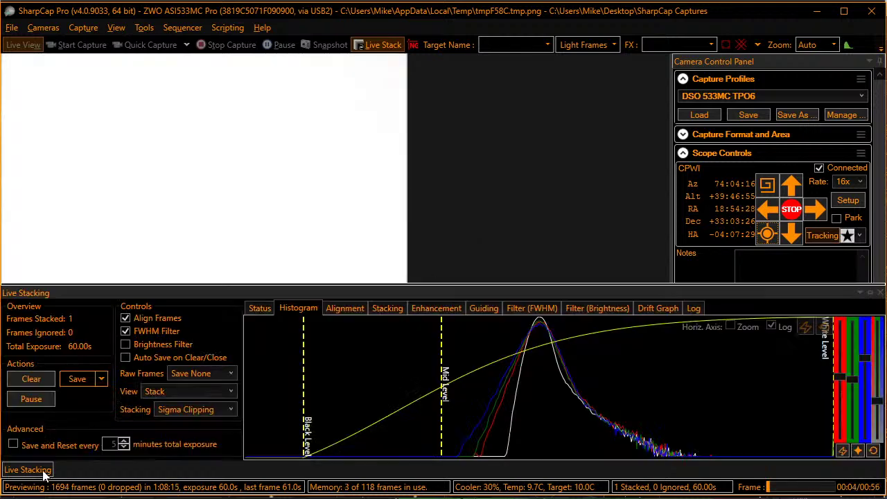
click(807, 330)
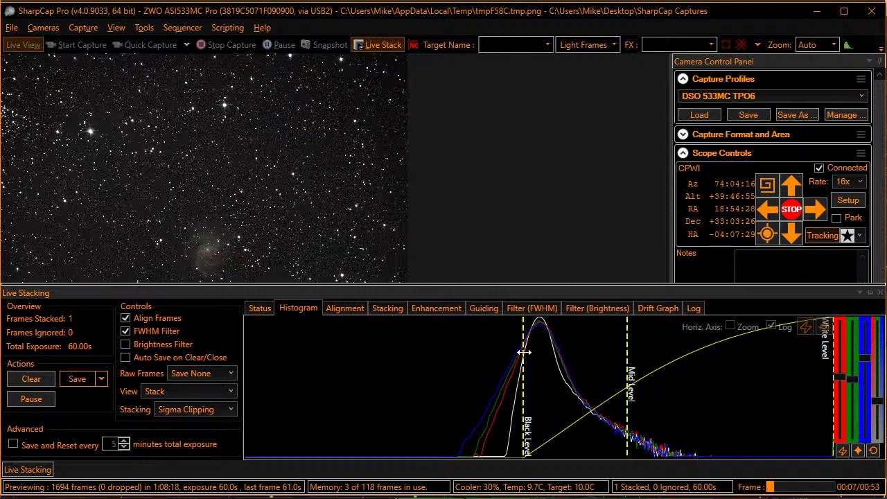
drag(523, 352, 539, 352)
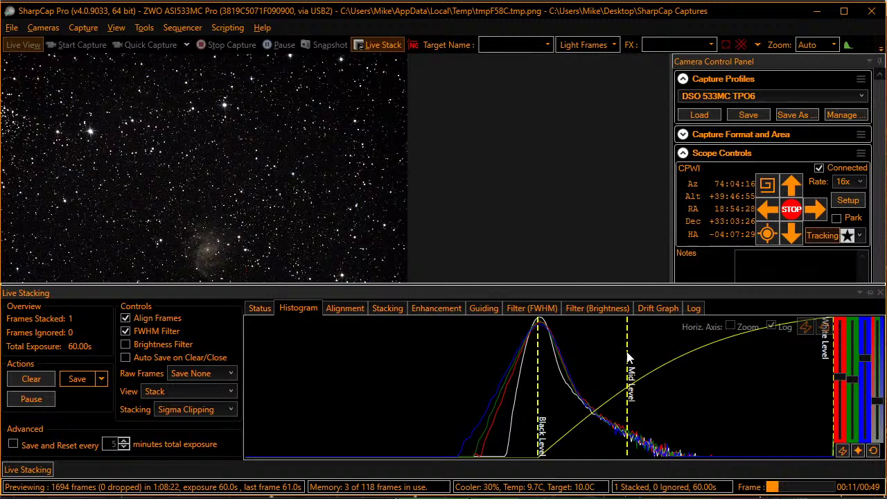
drag(628, 352, 602, 353)
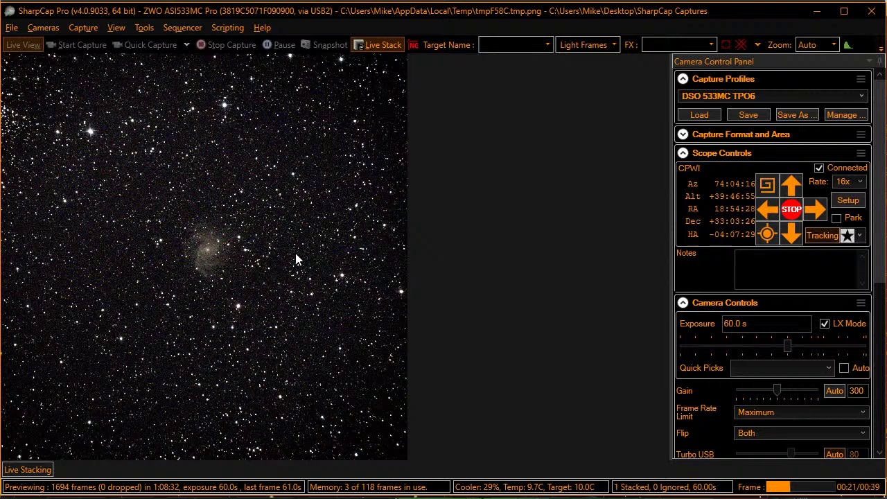
Enlarge the stacked galaxy image to 40% zoom and collapse the camera controls to widen the viewing area.
scroll(295, 253, up, 2)
scroll(295, 253, up, 1)
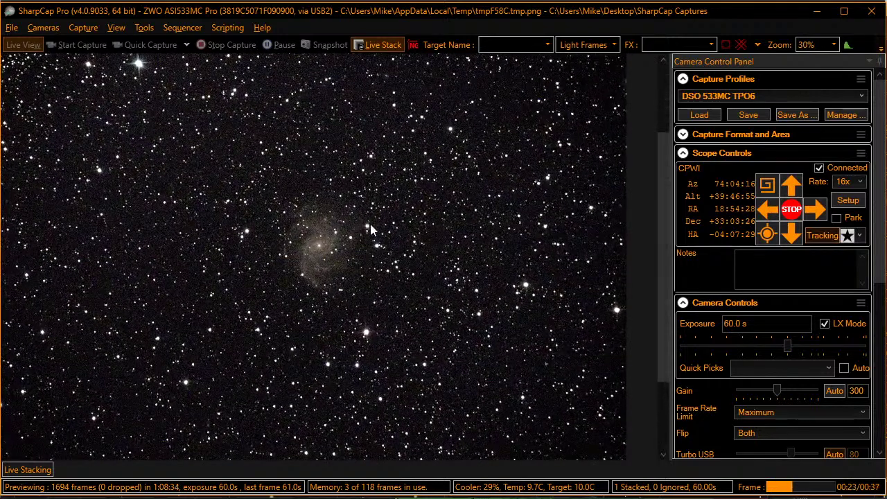
scroll(374, 233, up, 1)
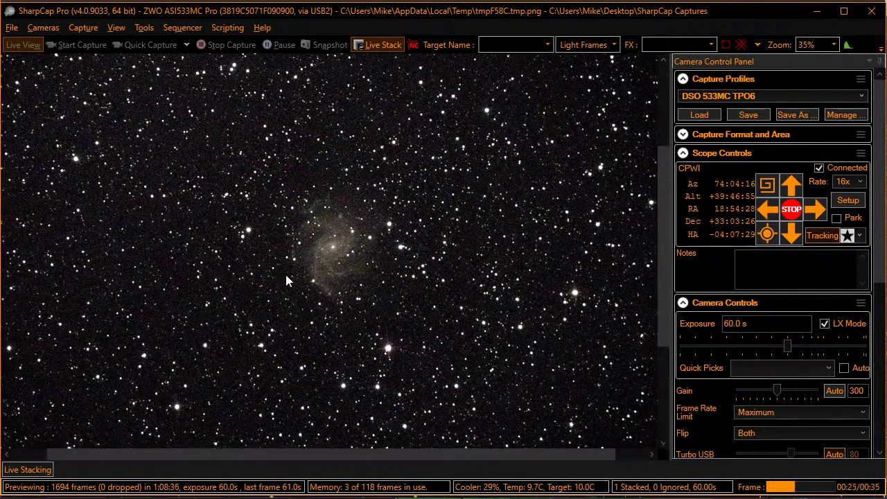
scroll(286, 294, up, 1)
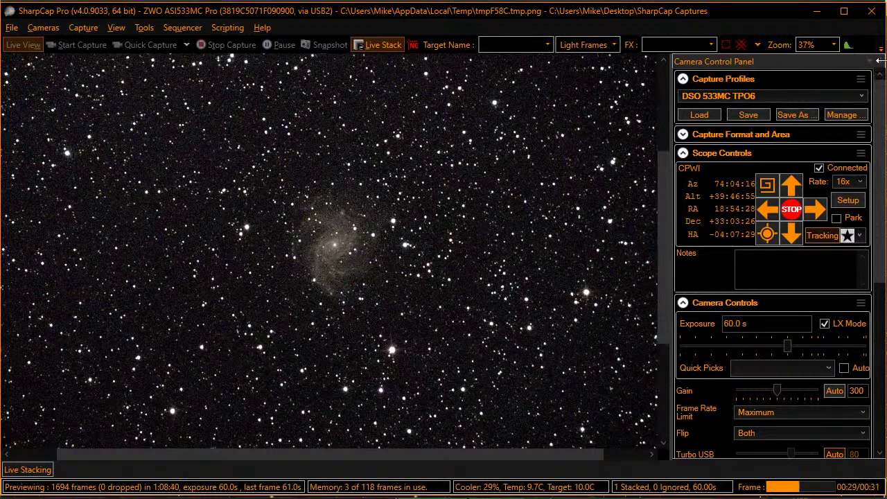
click(879, 62)
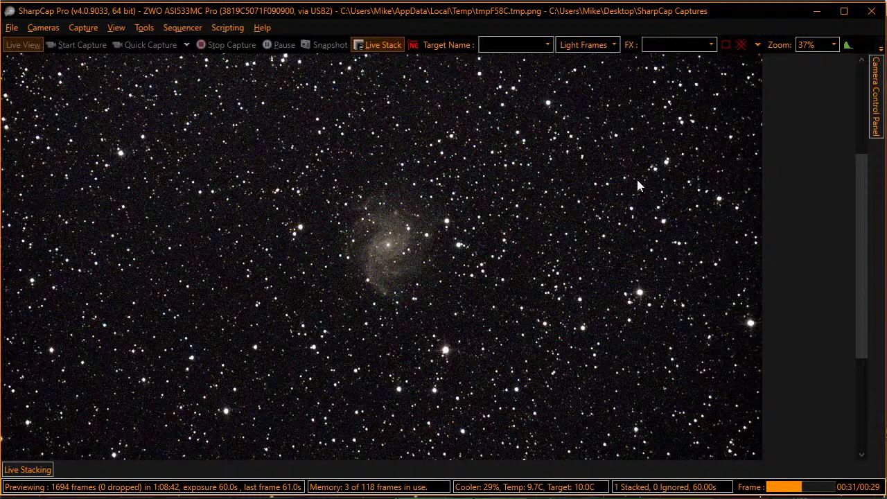
scroll(506, 232, up, 2)
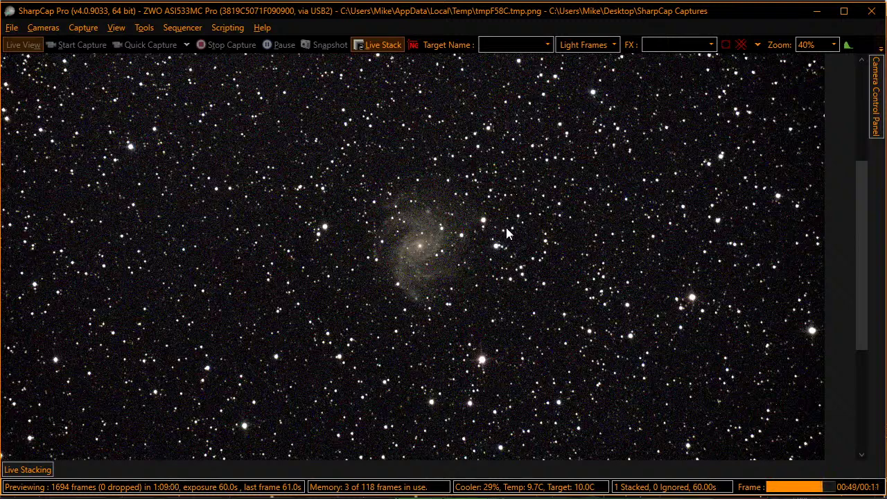
Read the NGC 6946 description on the EAA Monthly Observing Challenge page in the browser and return to SharpCap.
key(alt+Tab)
key(alt+Tab)
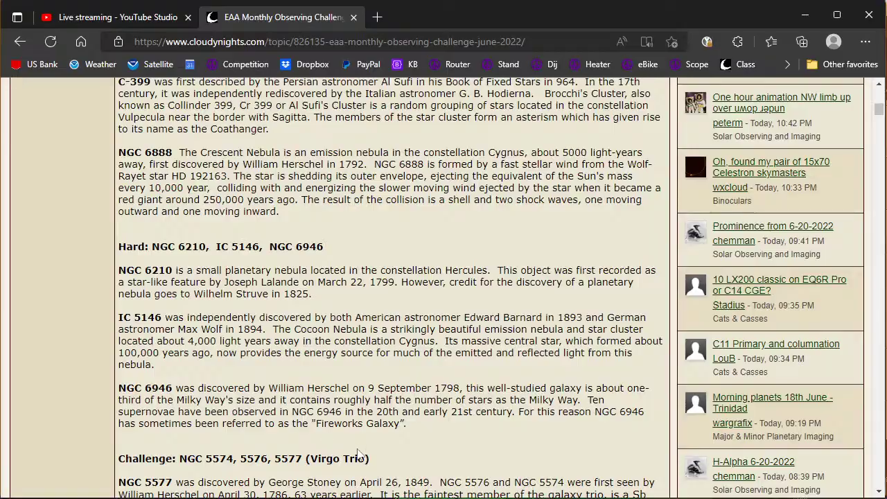
key(alt+Tab)
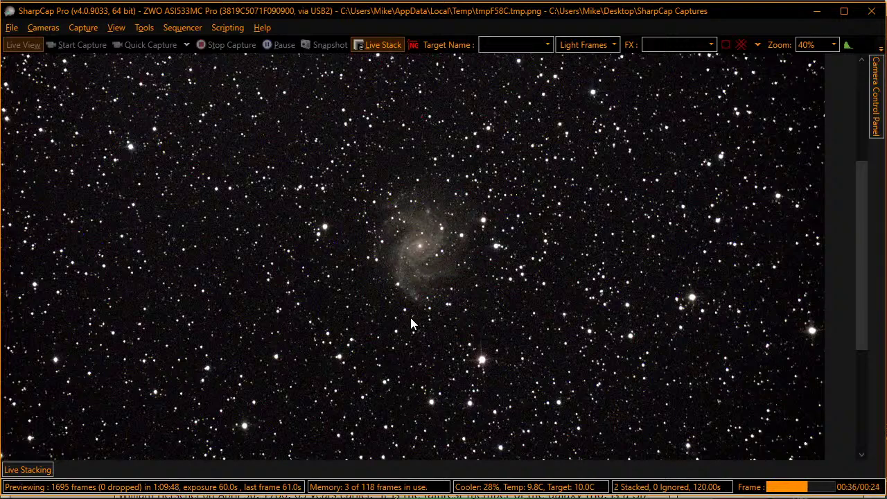
Magnify the galaxy to 52% and move the live stack histogram's mid level slightly closer to the black level.
scroll(464, 281, up, 2)
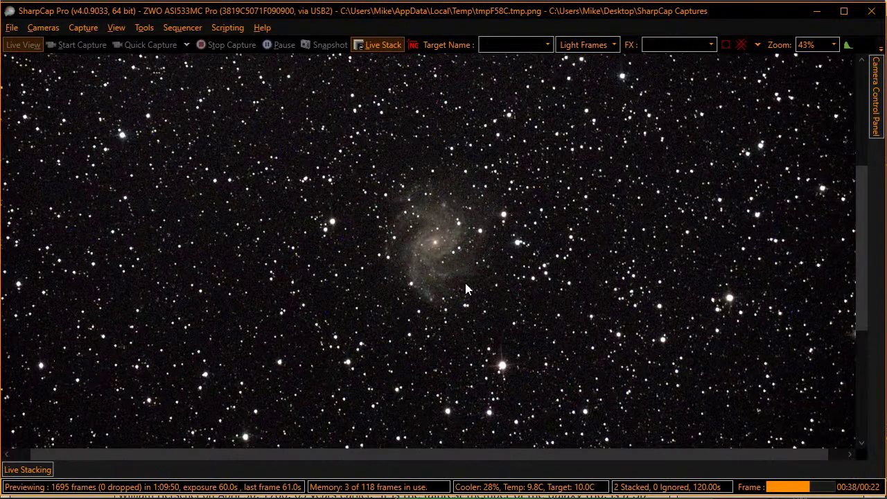
scroll(466, 284, up, 1)
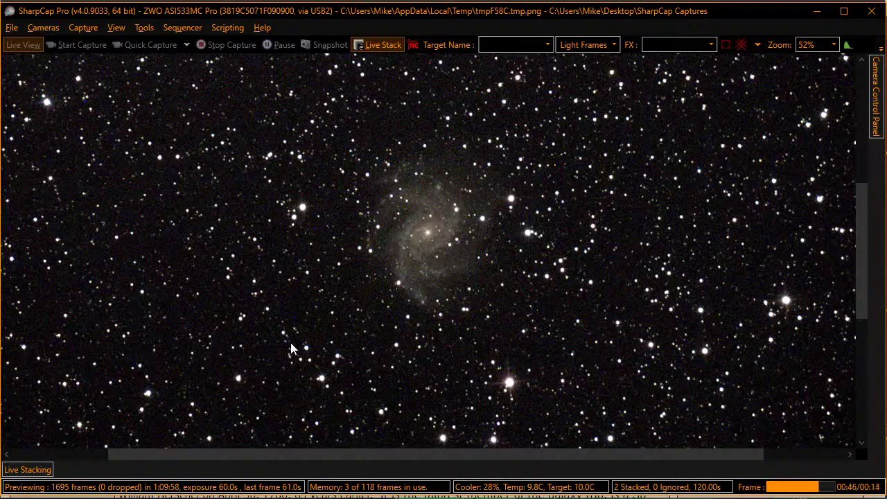
click(44, 469)
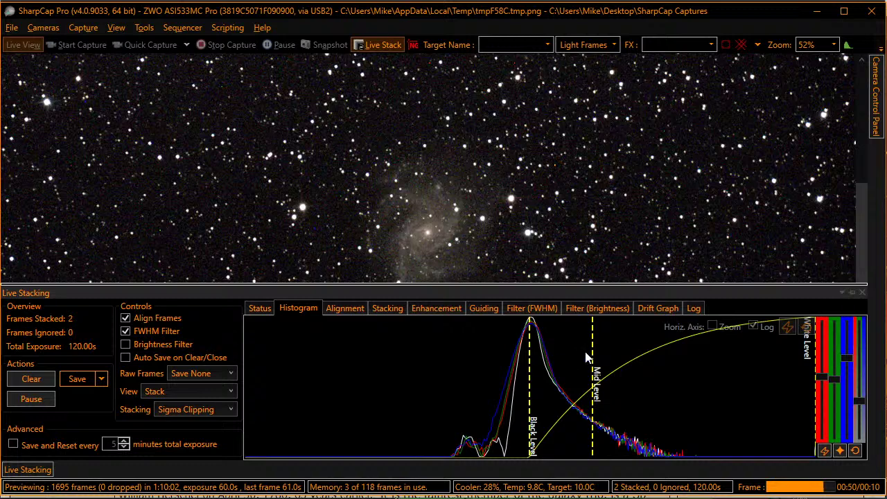
drag(592, 352, 580, 352)
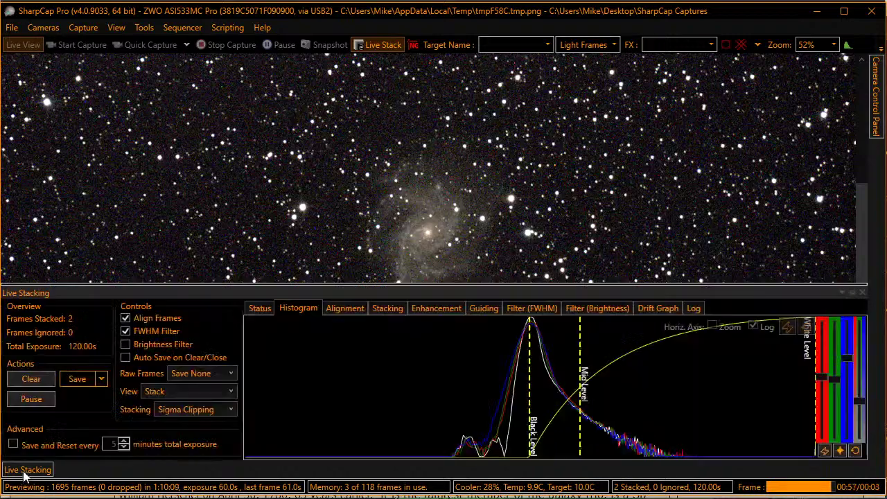
mouse_move(24, 470)
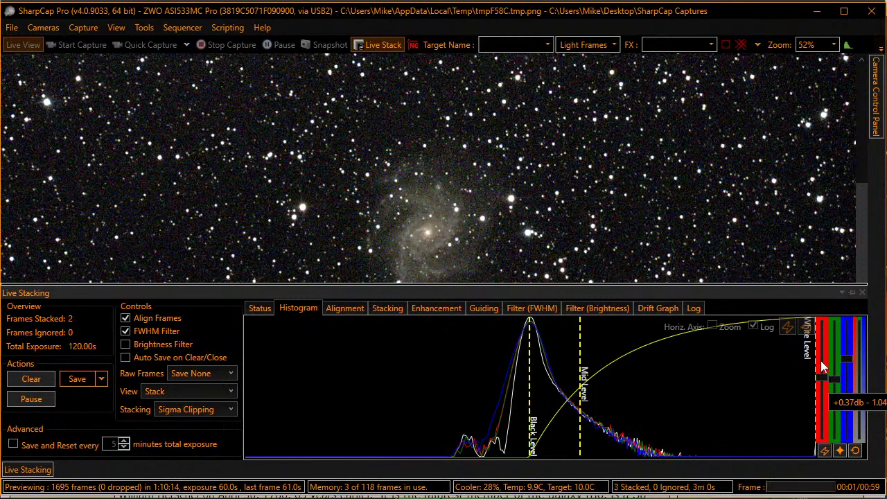
click(746, 198)
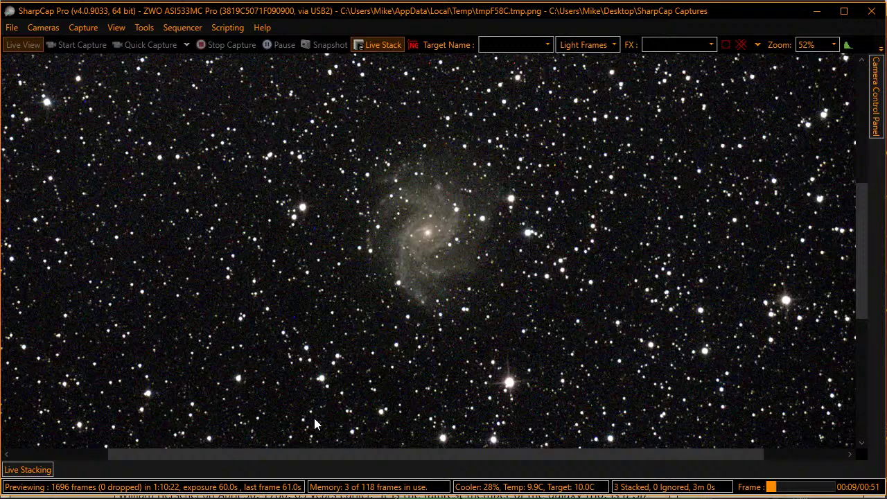
Check the RA and Dec guiding graph in PHD2 Guiding, comparing it with the live stack in SharpCap.
key(alt+Tab)
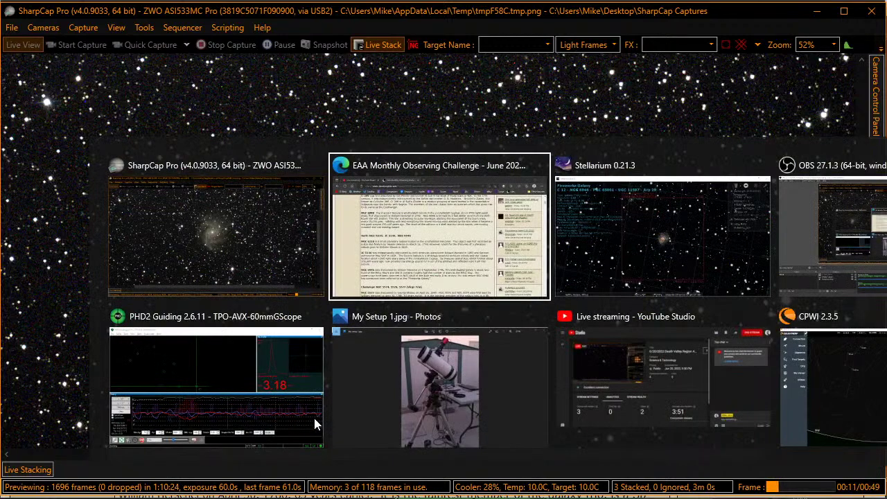
key(alt+Tab)
key(alt+Tab)
key(alt+Tab)
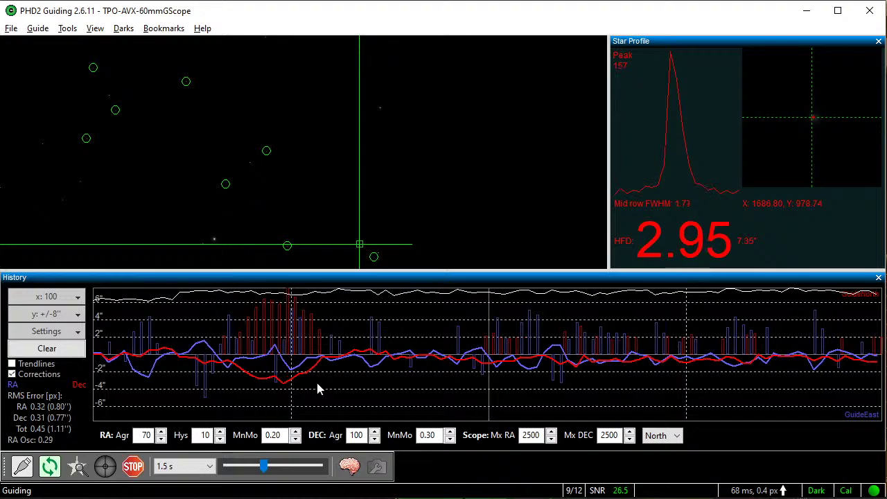
key(alt+Tab)
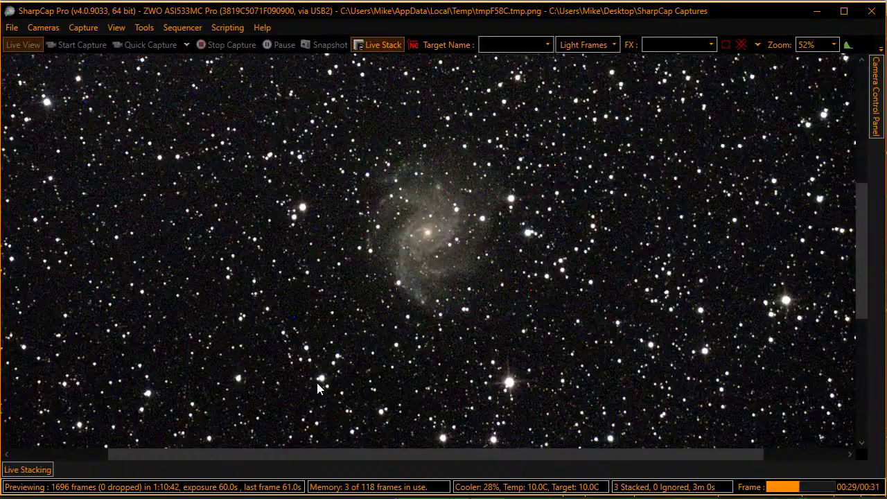
key(alt+Tab)
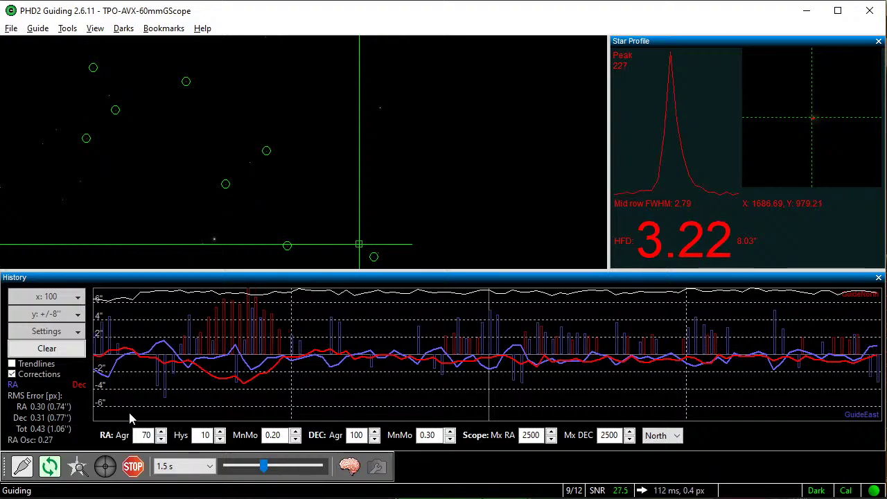
key(alt+Tab)
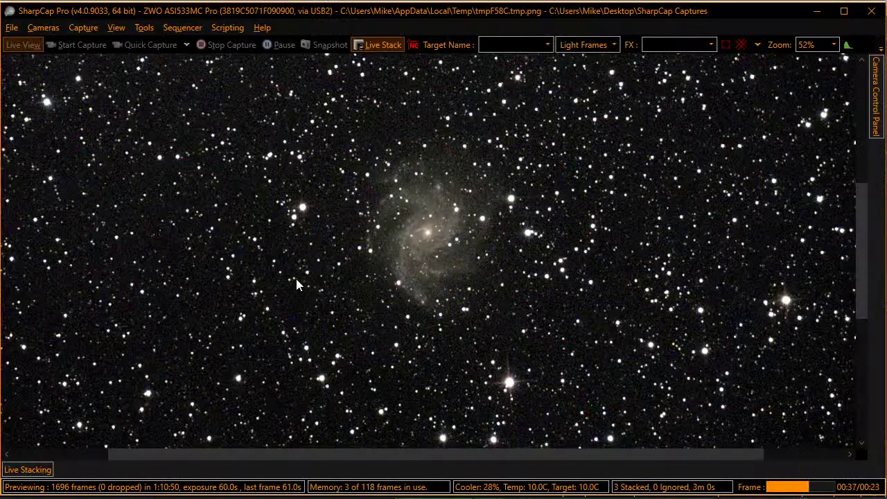
Inspect the stars beside the galaxy at high magnification and return the stack to 70% zoom.
scroll(296, 284, up, 5)
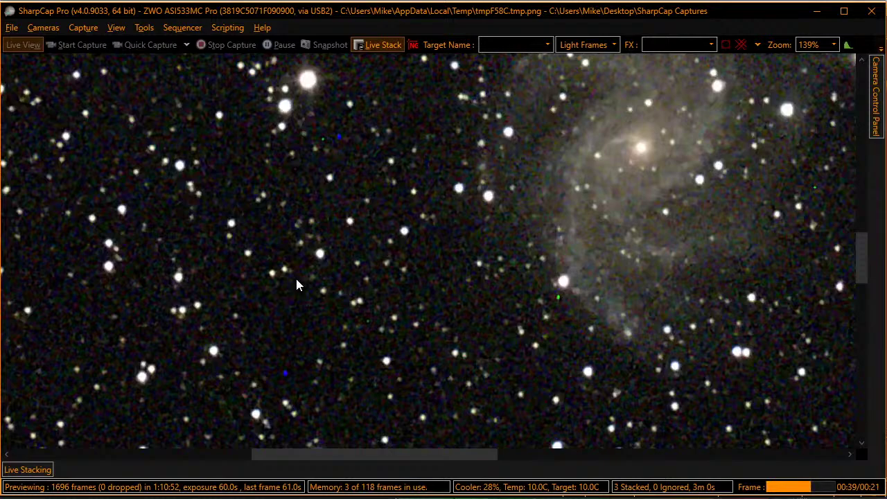
scroll(296, 284, up, 3)
scroll(297, 284, down, 2)
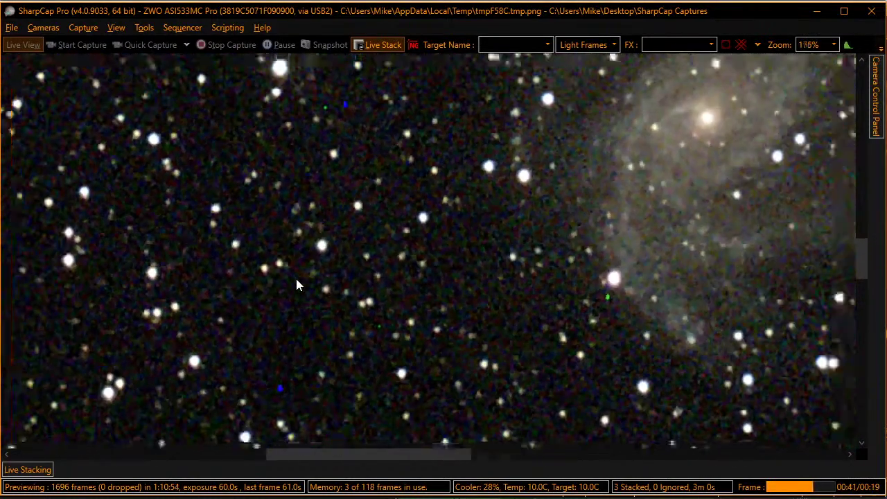
scroll(297, 284, down, 5)
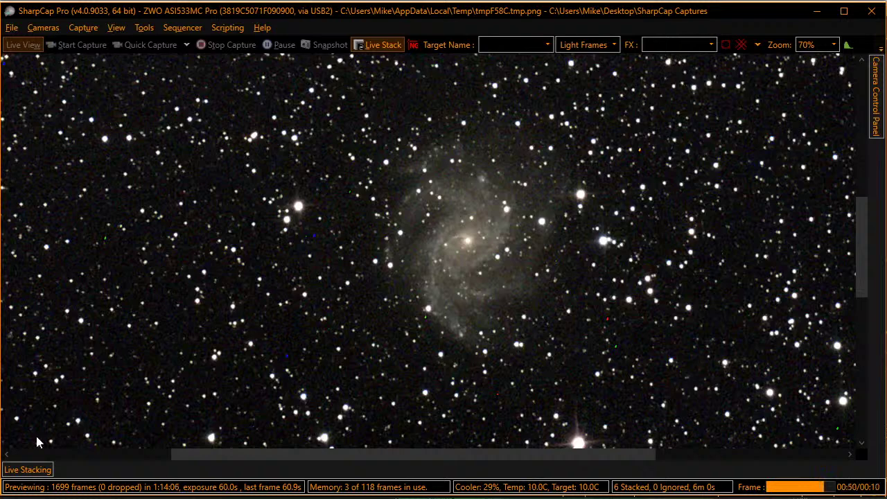
Brighten the live stack by moving the histogram's mid level further toward the black level, and hide the stacking controls.
click(28, 470)
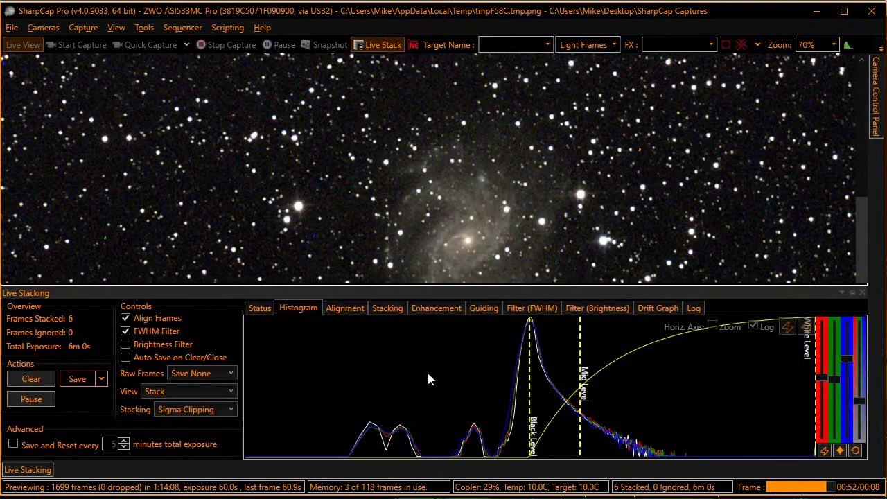
drag(580, 345, 566, 345)
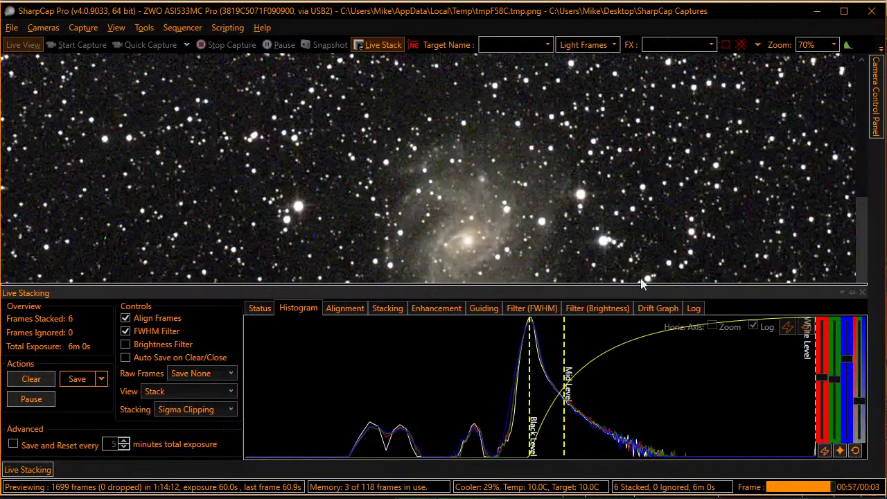
click(731, 205)
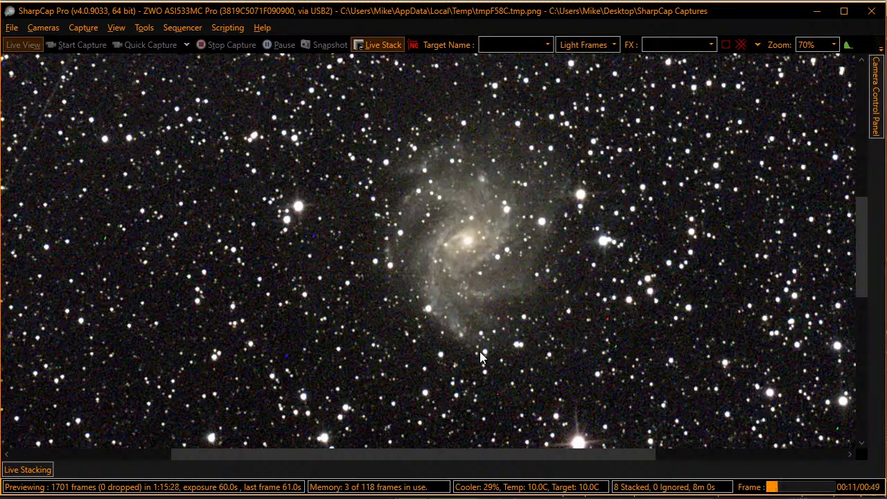
Switch to the EAA Monthly Observing Challenge page in the browser and read the NGC 6946 and Virgo Trio descriptions.
key(alt+Tab)
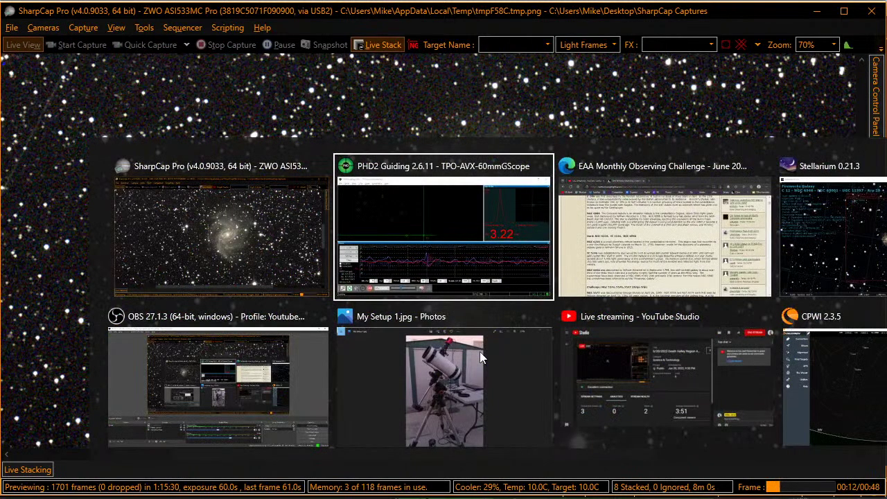
key(alt+Tab)
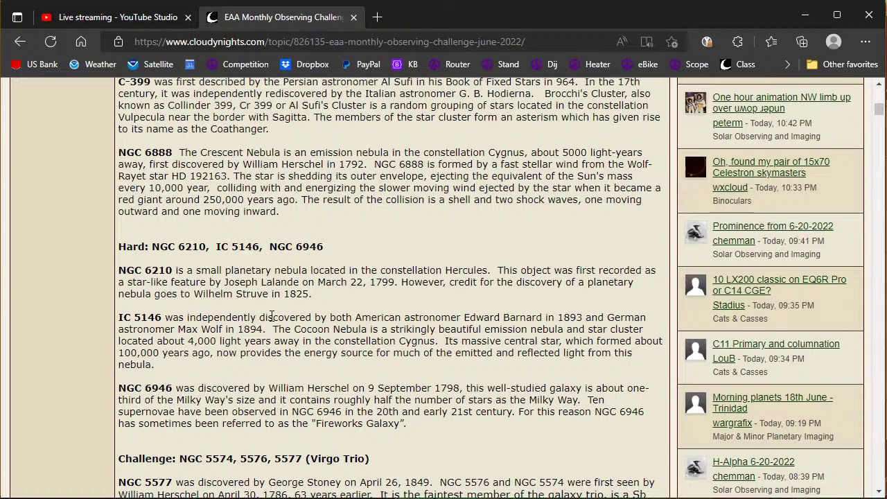
scroll(307, 370, down, 5)
scroll(308, 369, up, 3)
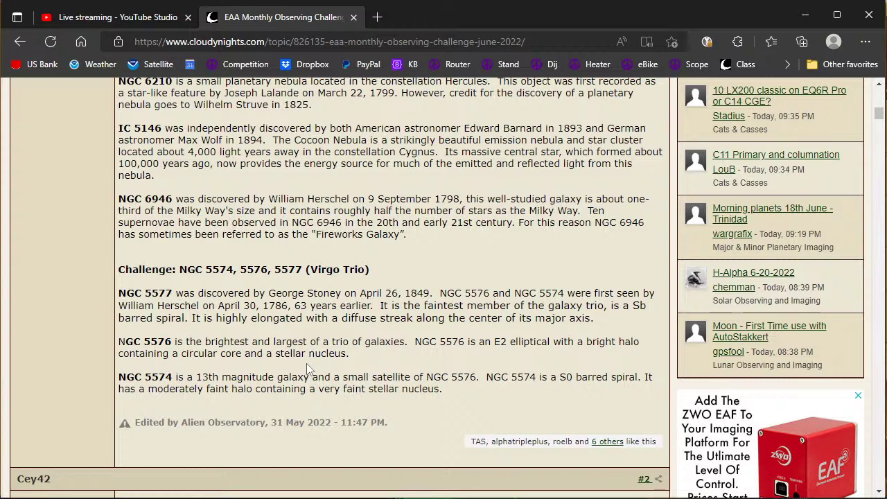
scroll(309, 369, up, 3)
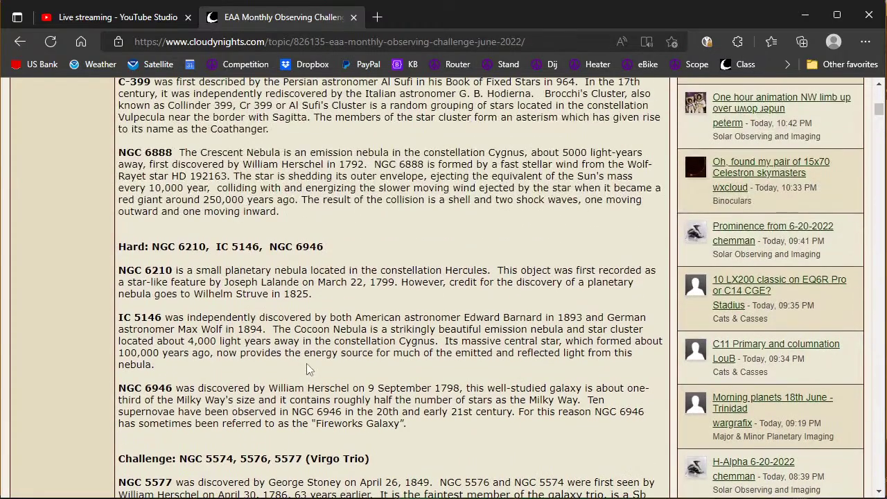
Glance at the SharpCap live stack, and review the challenge page's easy, medium, hard and Virgo Trio targets.
key(alt+Tab)
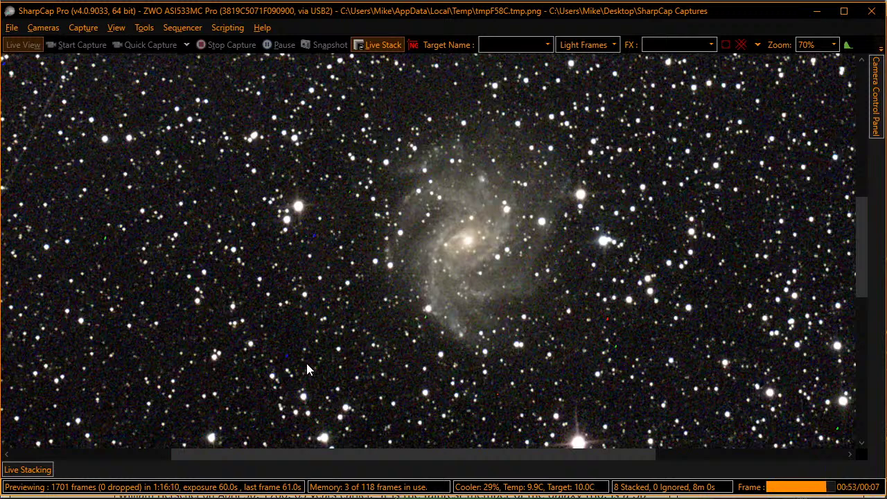
key(alt+Tab)
scroll(298, 367, up, 3)
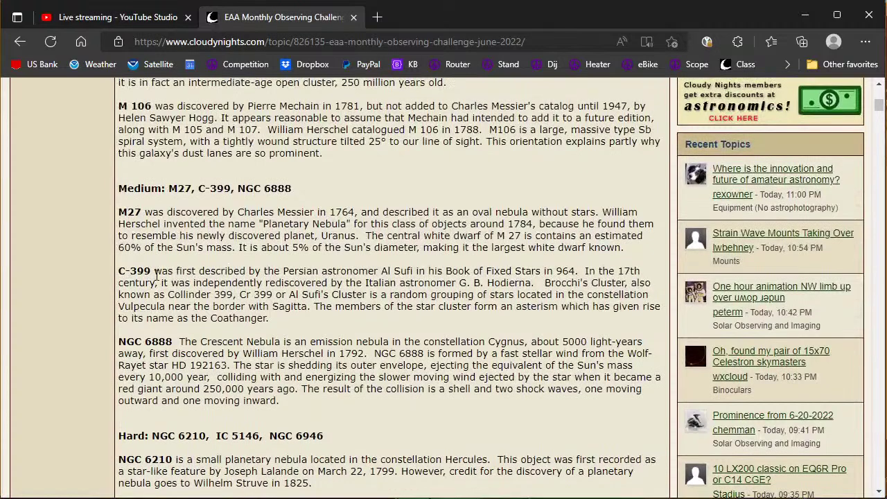
scroll(157, 276, down, 1)
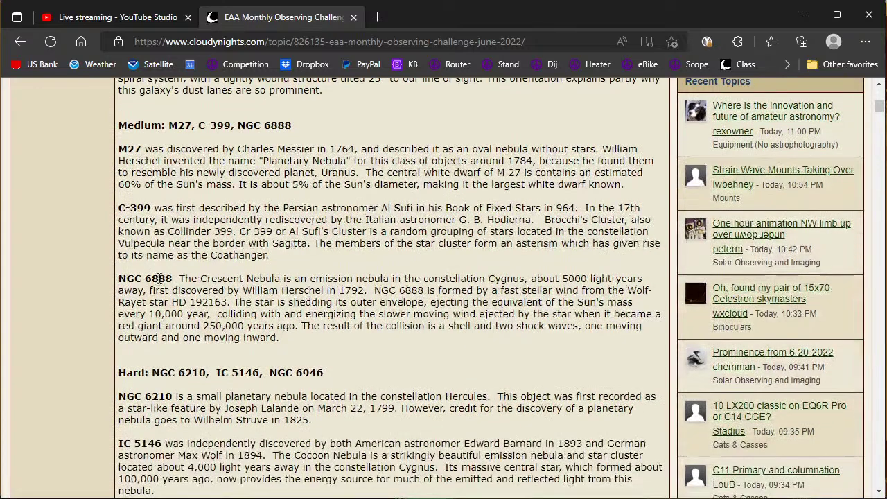
scroll(205, 415, down, 2)
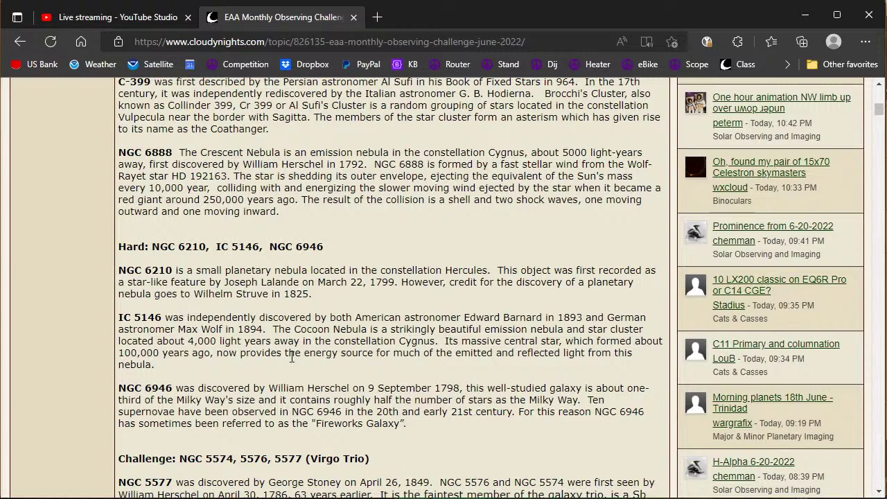
scroll(257, 350, down, 4)
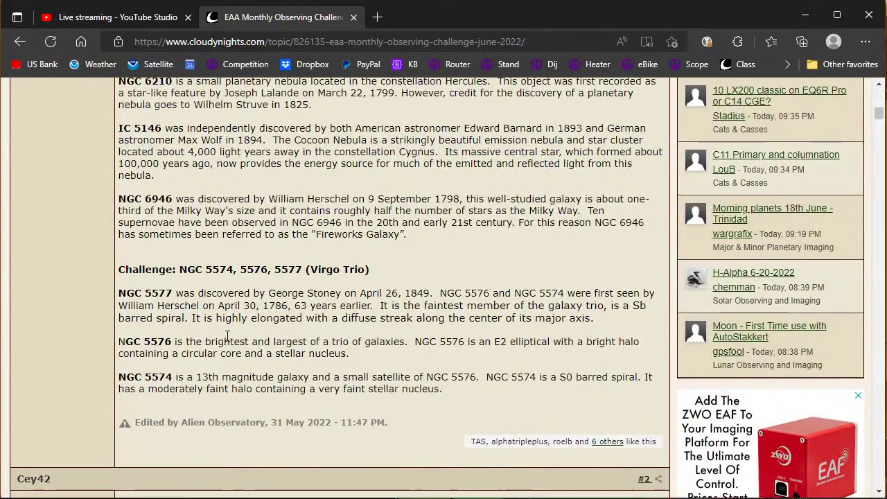
scroll(230, 321, up, 2)
scroll(230, 321, up, 3)
scroll(230, 321, up, 3)
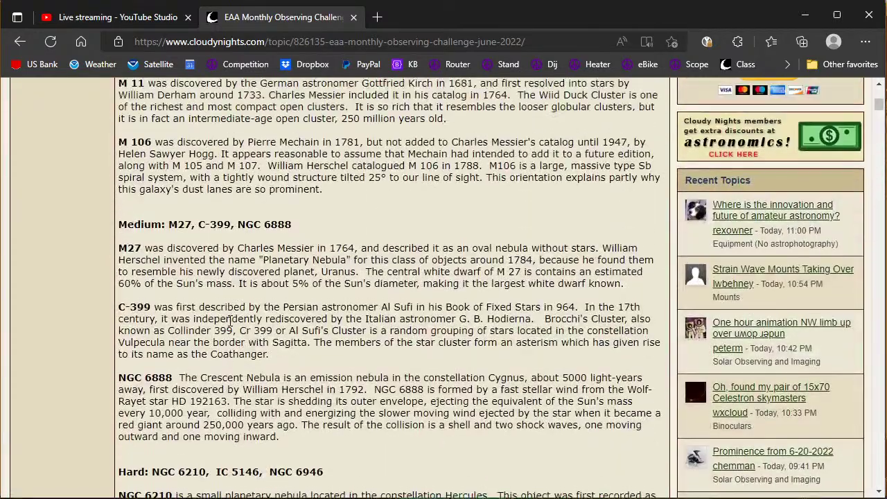
scroll(230, 321, up, 1)
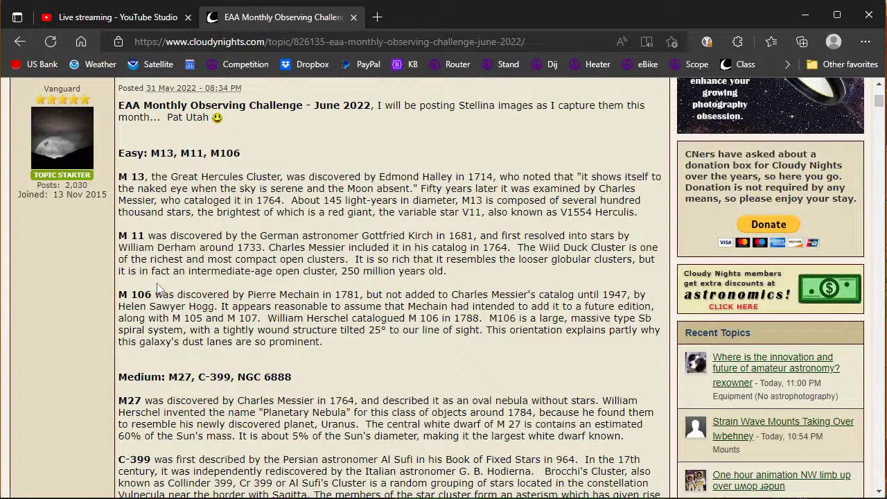
Switch to Stellarium and widen the sky view around the Fireworks Galaxy to a 41.9° field of view.
key(alt+Tab)
key(alt+Tab)
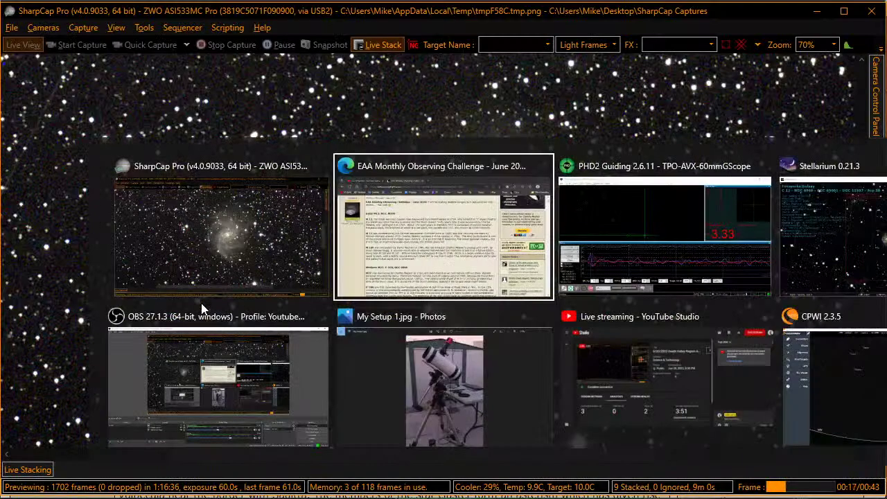
key(alt+Tab)
key(alt+Tab)
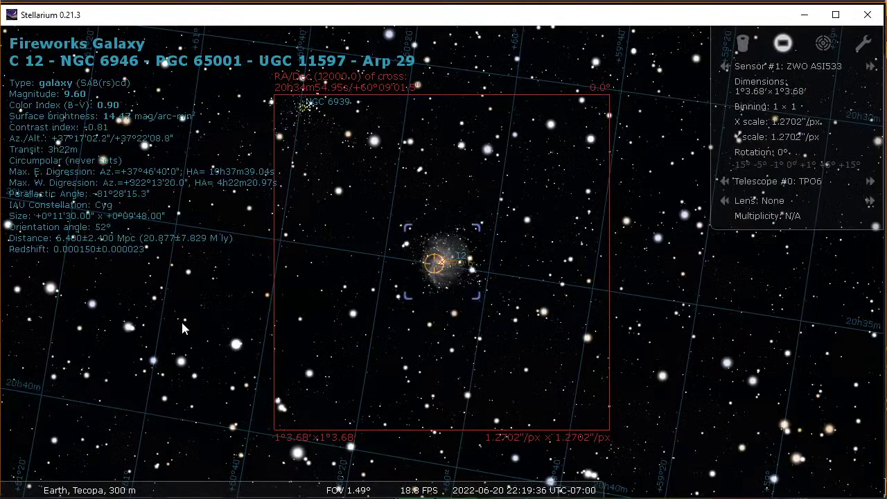
scroll(182, 328, down, 3)
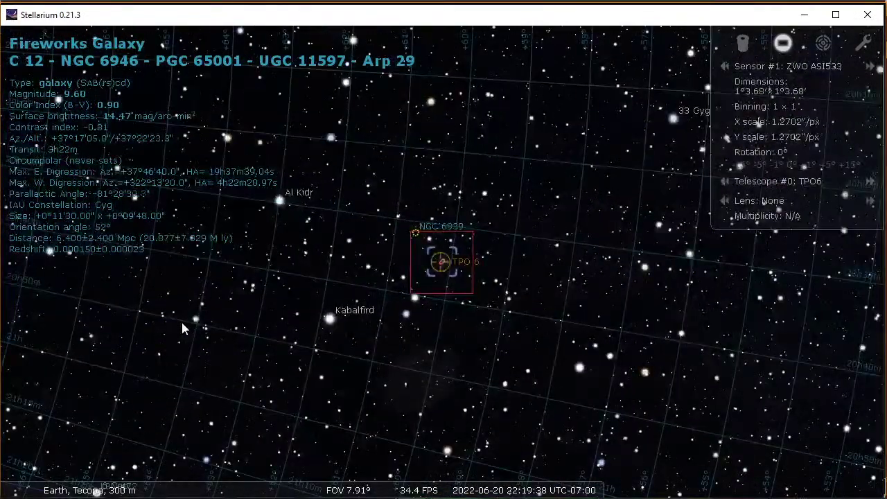
scroll(182, 329, down, 1)
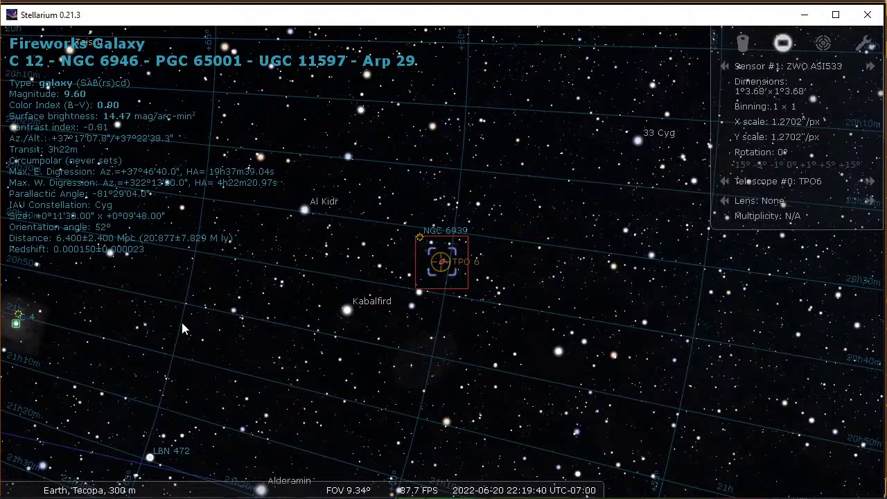
scroll(182, 322, down, 2)
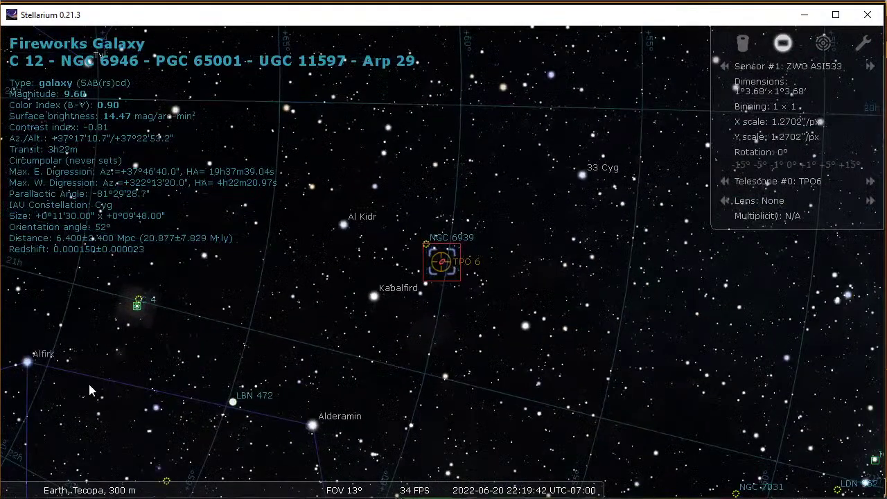
scroll(97, 377, down, 3)
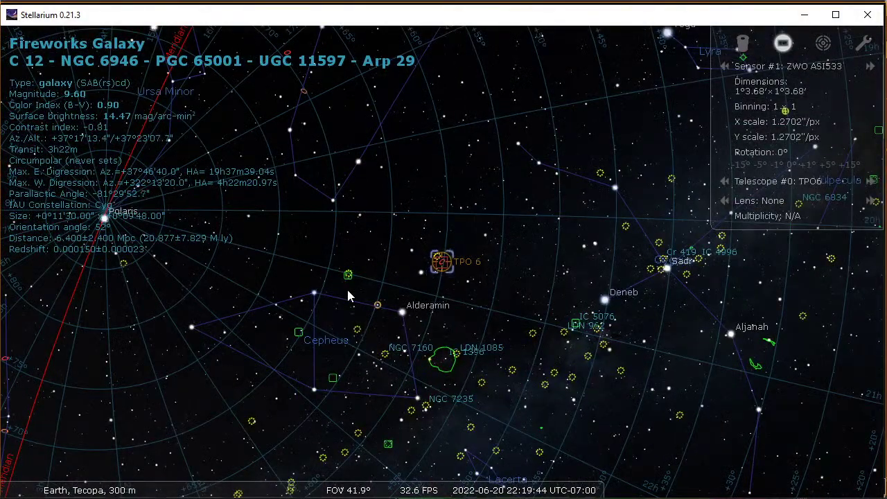
Survey the sky past Polaris toward Ursa Major and Leo, and locate M106 by searching for it.
drag(373, 326, 659, 311)
drag(294, 244, 604, 268)
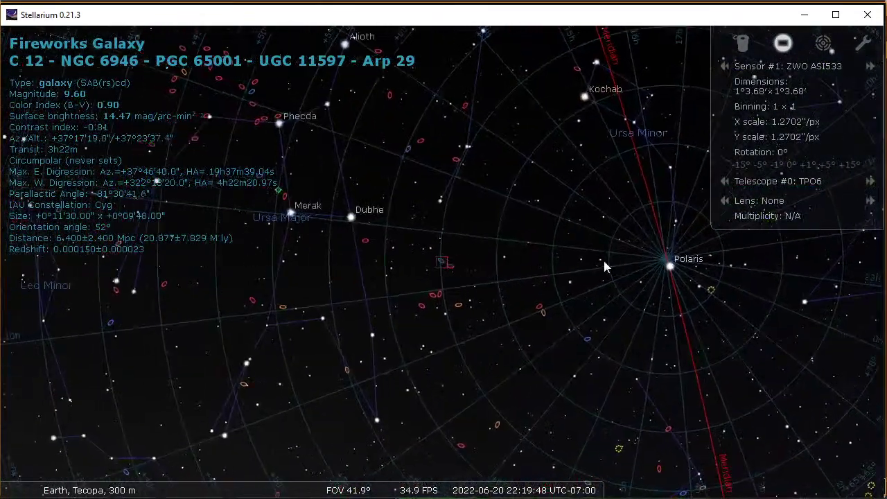
drag(356, 232, 561, 234)
drag(423, 228, 511, 212)
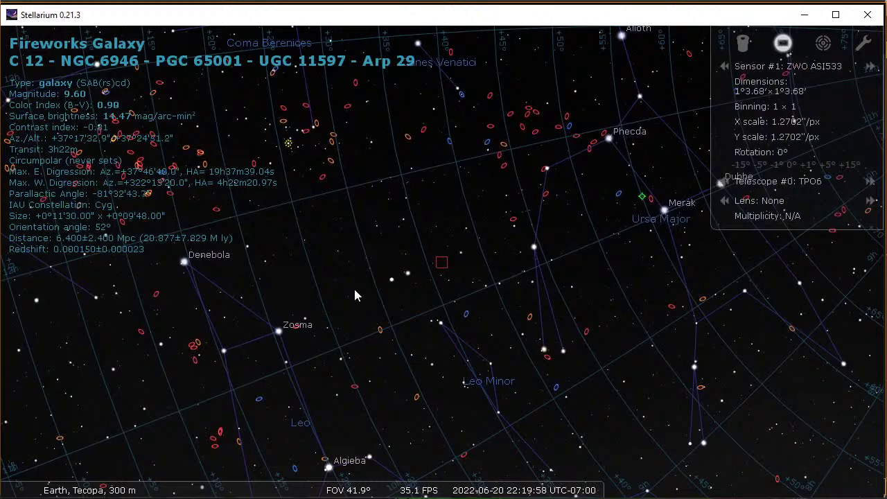
key(ctrl+f)
text(m1)
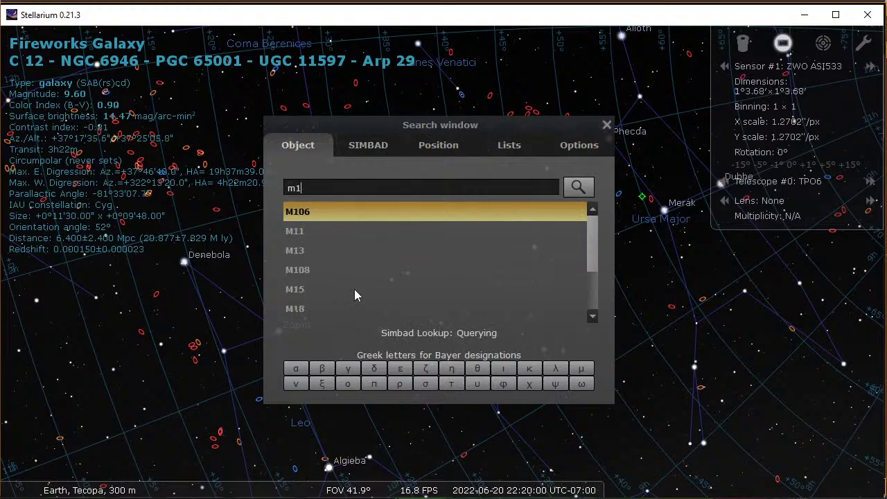
text(06)
key(Return)
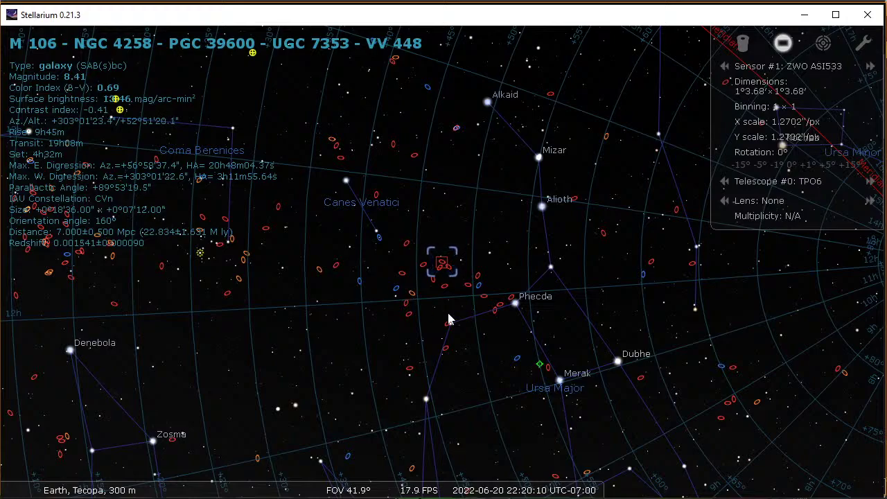
Return the sky map to the Fireworks Galaxy, magnify it to a 0.649° field of view and select it.
drag(649, 299, 167, 236)
drag(665, 334, 511, 299)
scroll(503, 308, up, 6)
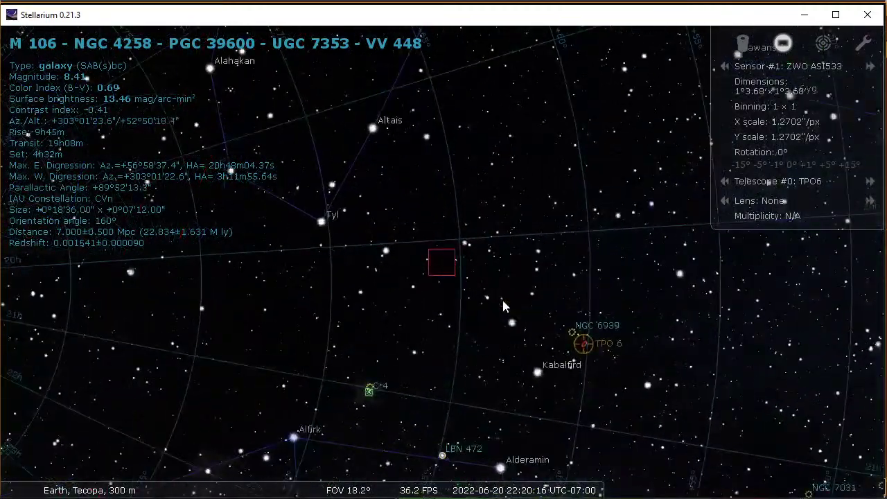
drag(700, 385, 262, 111)
scroll(377, 218, up, 7)
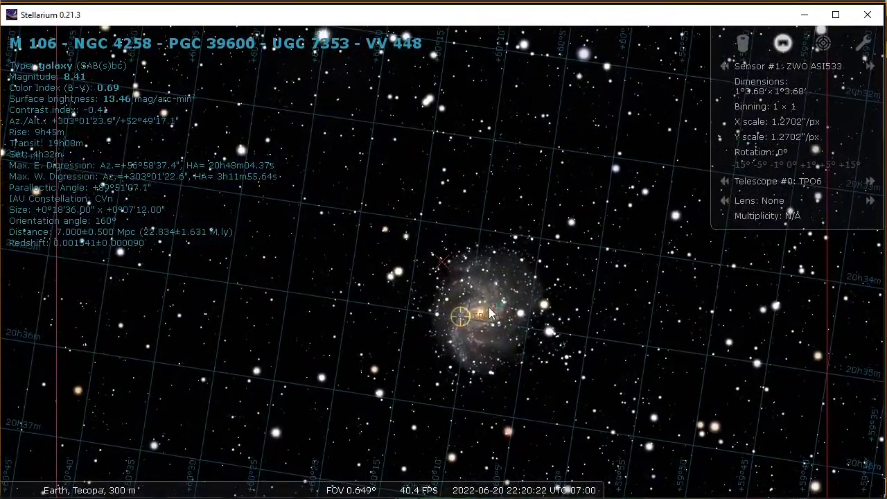
click(509, 323)
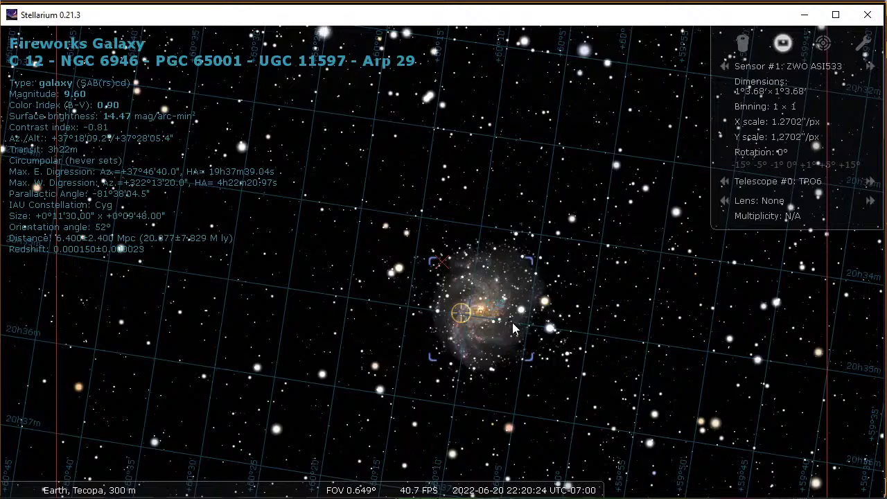
Switch to SharpCap and reduce the live stack zoom to 20% to view the whole frame.
key(alt+Tab)
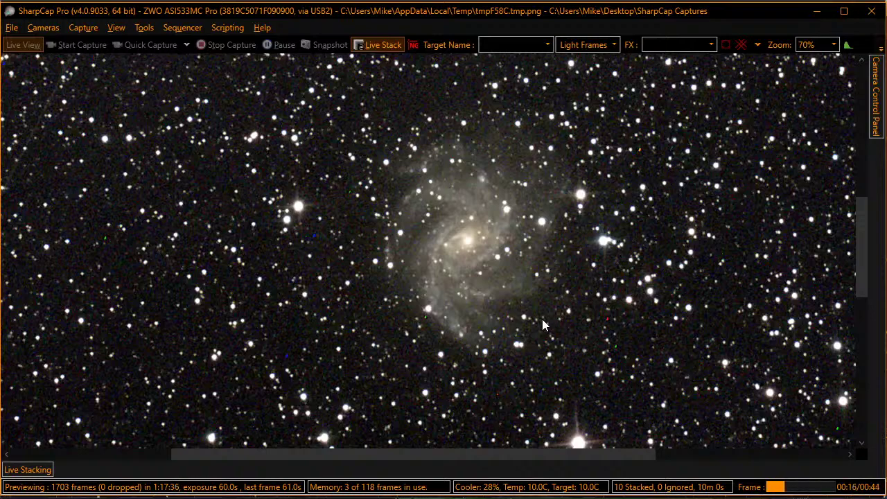
scroll(542, 319, down, 4)
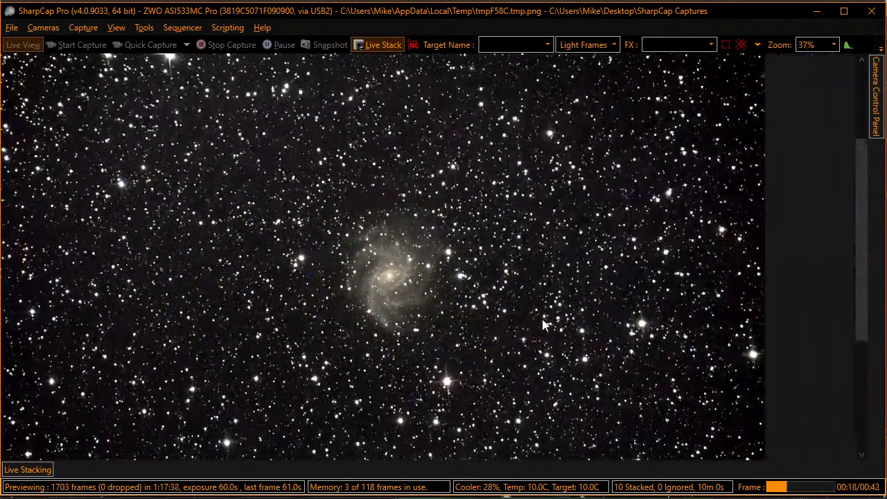
scroll(543, 320, down, 4)
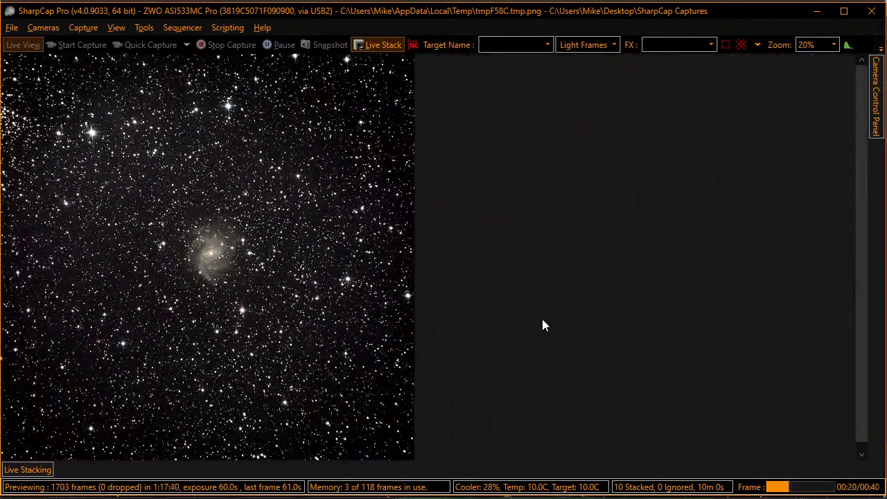
scroll(543, 325, up, 2)
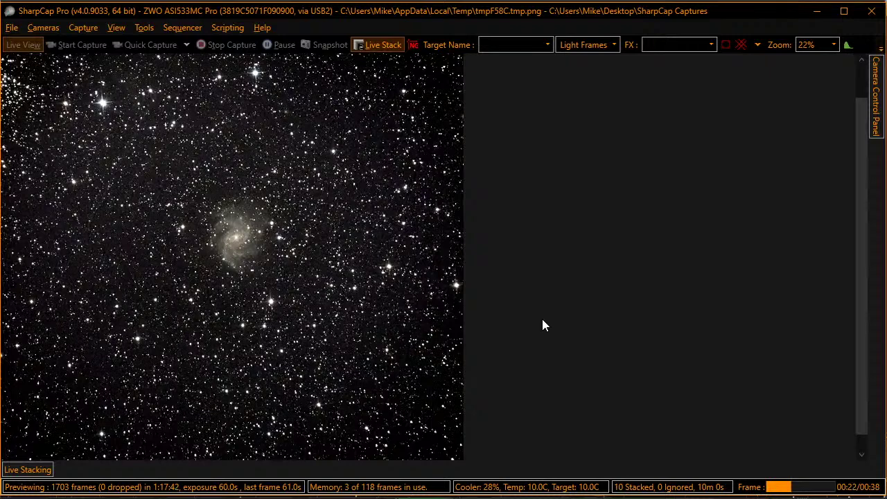
scroll(543, 325, down, 1)
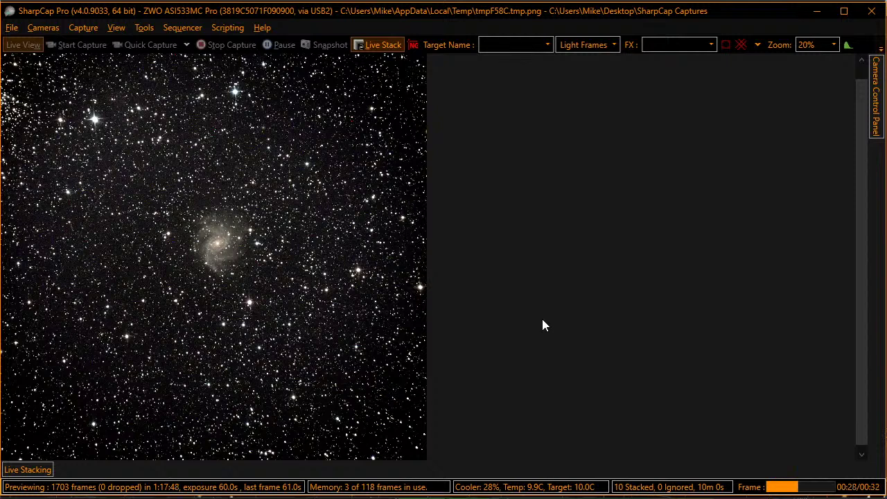
Run the recent sequence Next Target 533.scs to end live stacking and guiding, and close its progress window.
key(alt+Tab)
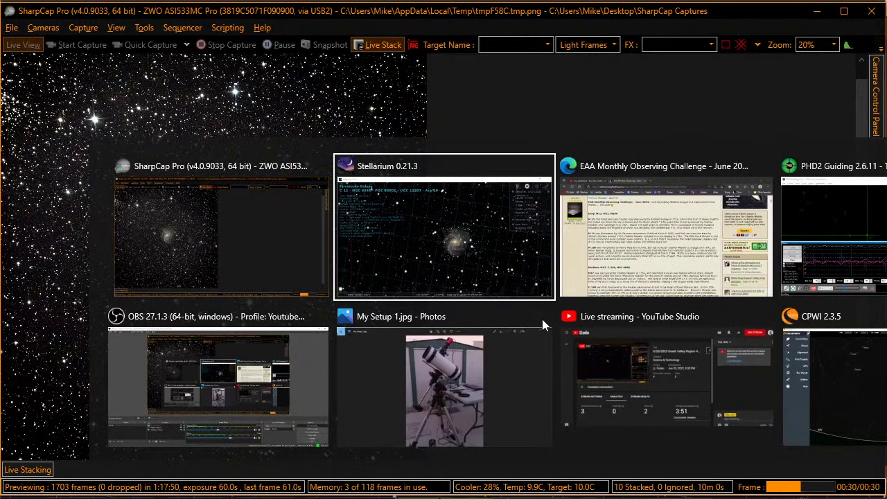
key(alt+Tab)
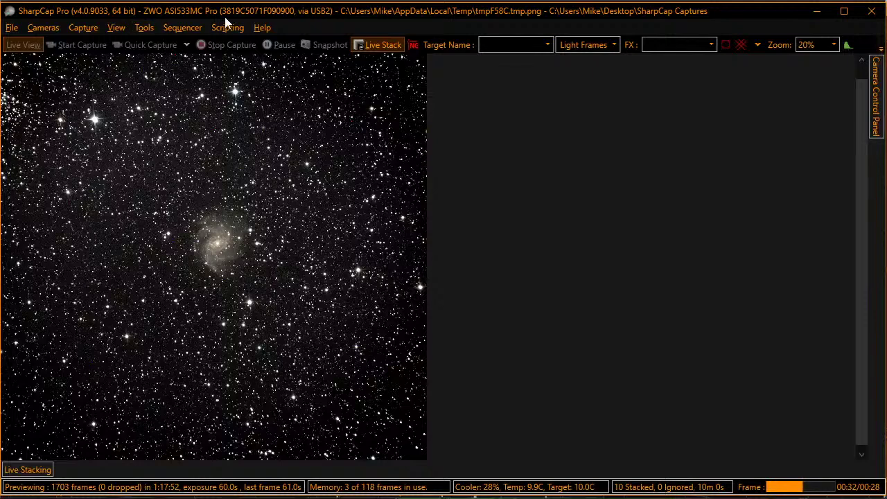
click(183, 28)
mouse_move(321, 110)
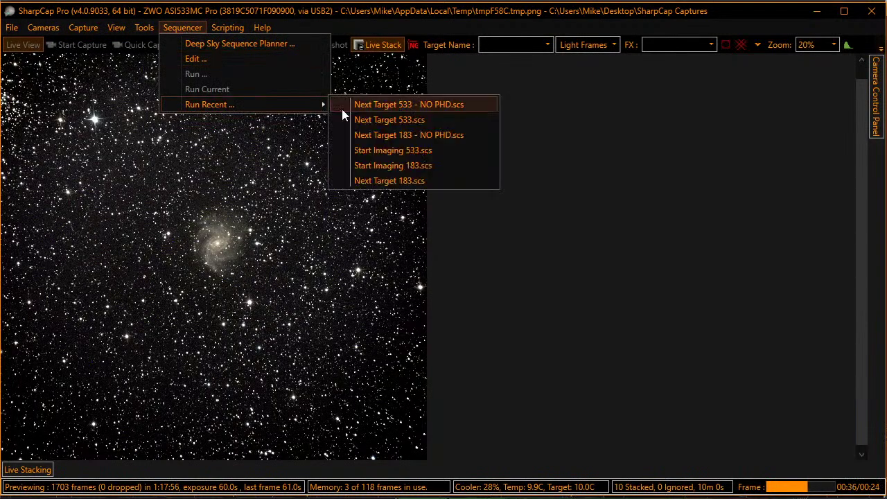
click(366, 117)
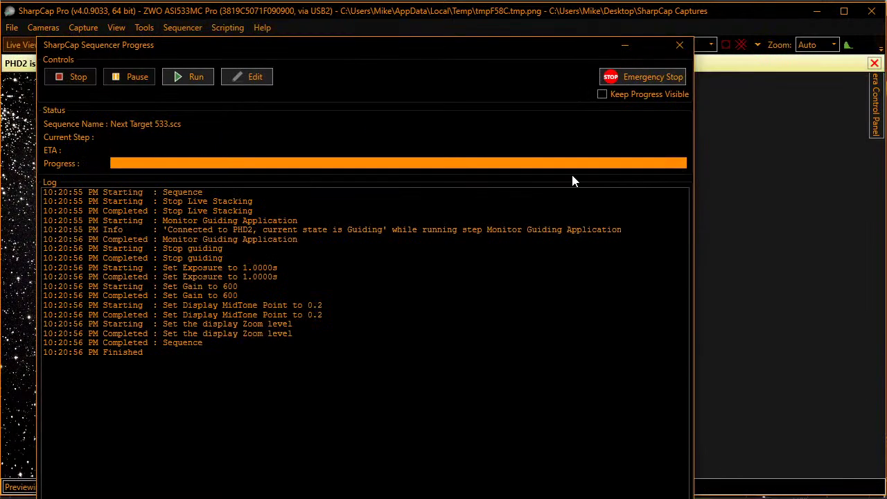
click(678, 45)
Switch to the EAA Monthly Observing Challenge page and read the Medium, Hard and Challenge target descriptions through the Virgo Trio.
key(alt+Tab)
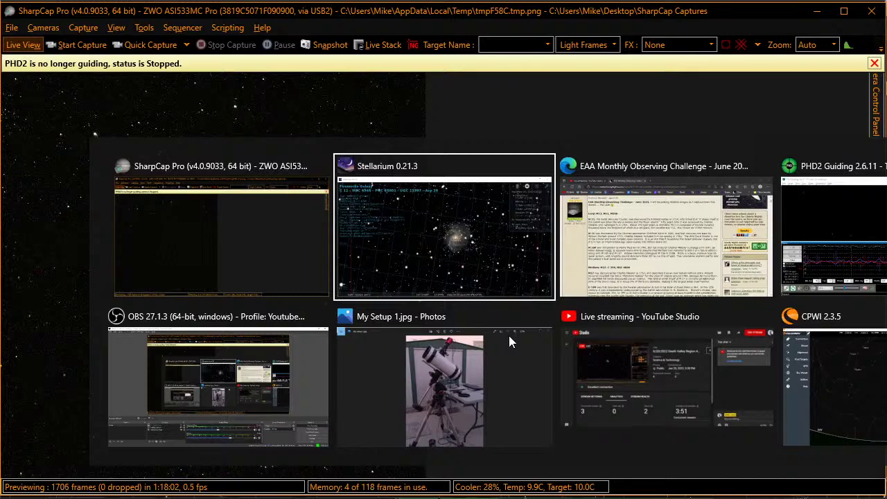
key(alt+Tab)
key(alt+Tab)
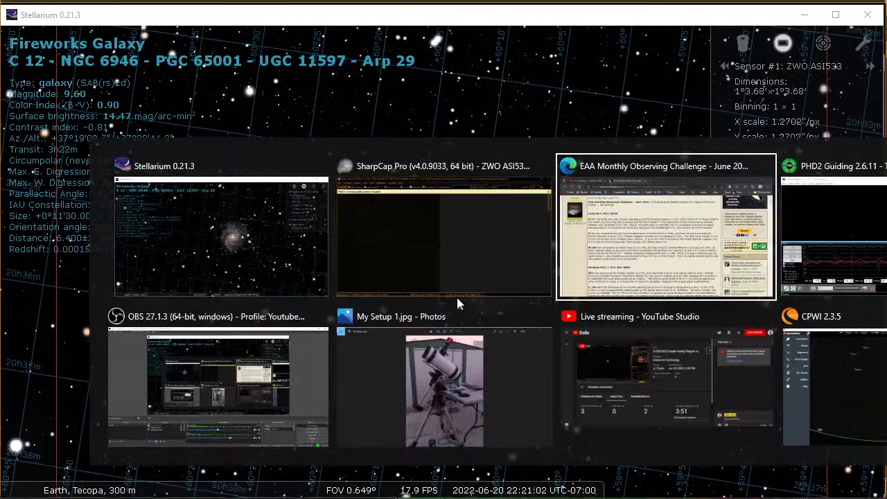
scroll(458, 296, down, 6)
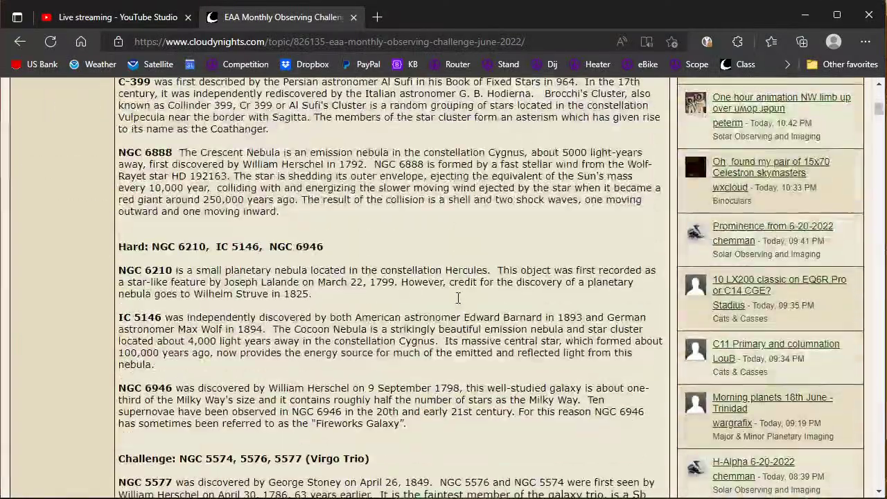
scroll(458, 298, up, 3)
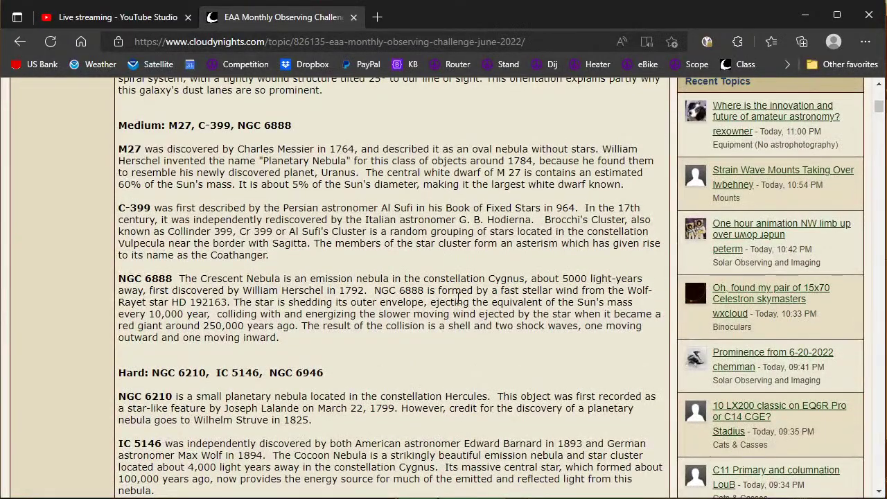
scroll(458, 298, down, 4)
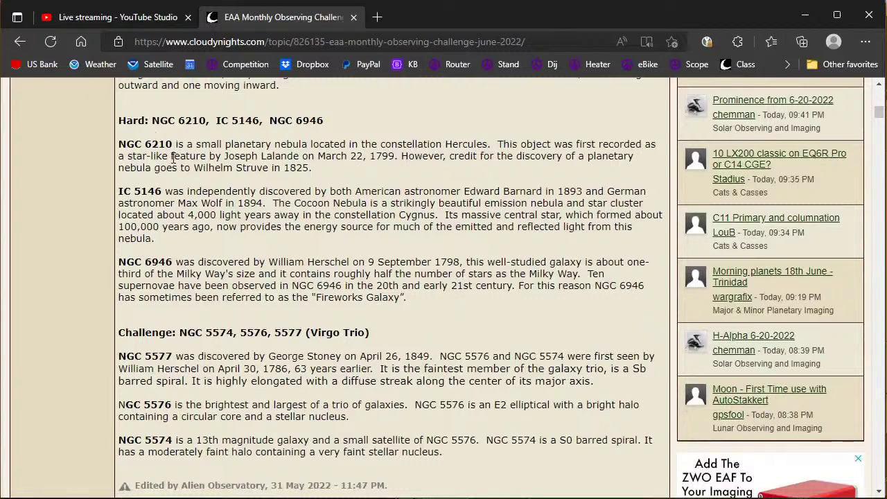
scroll(159, 223, down, 2)
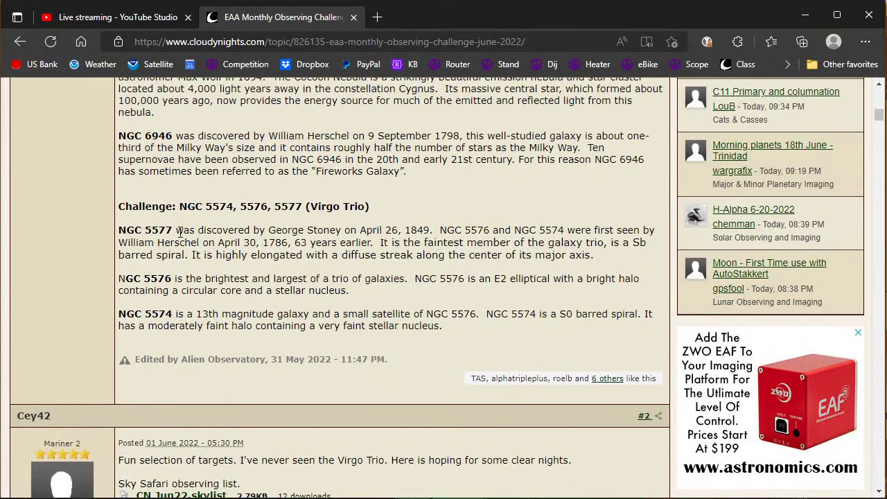
Switch to Stellarium and centre the sky map on NGC 5577 by searching for it.
key(alt+Tab)
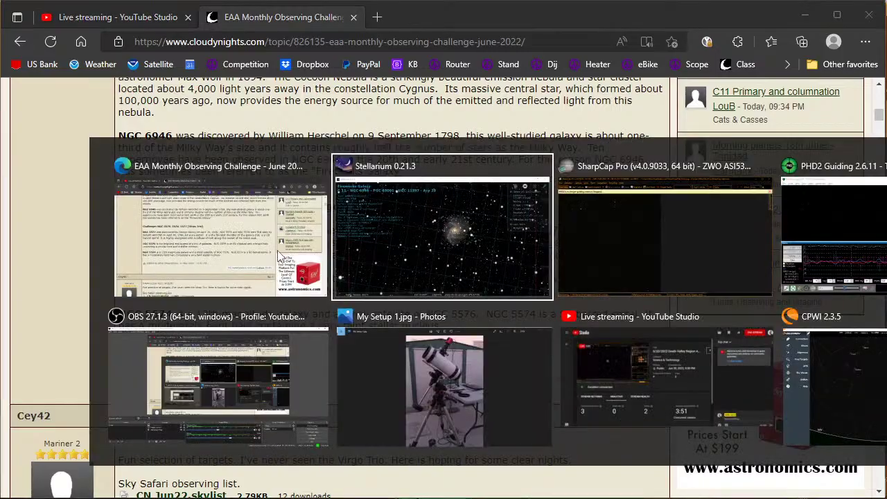
scroll(279, 253, down, 5)
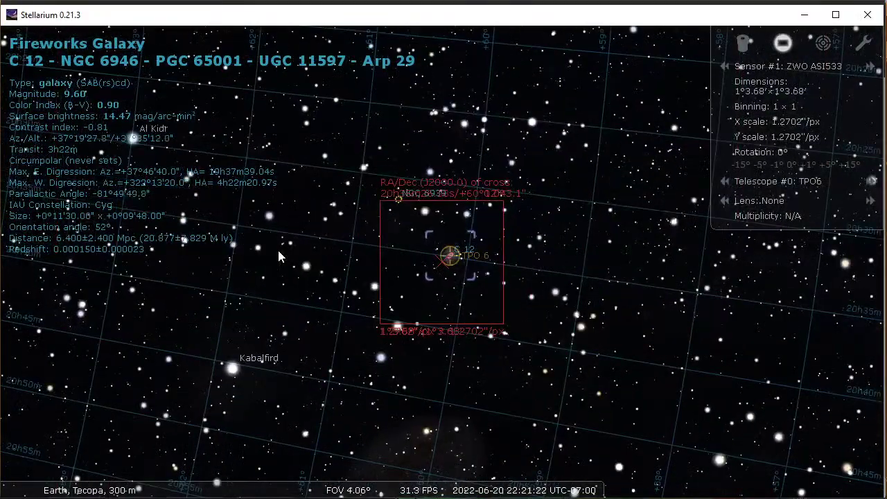
key(F3)
text(ng)
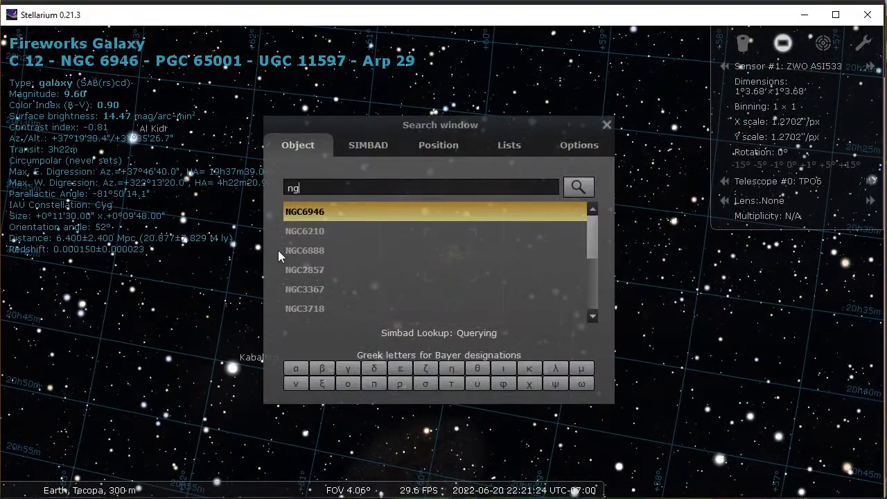
text(c5577)
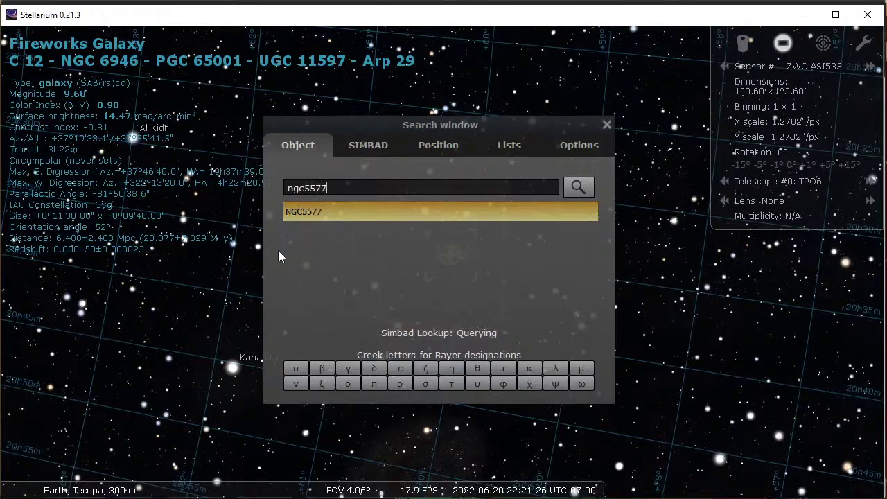
key(Return)
Examine where NGC 5577 lies relative to Virgo, Arcturus and the meridian, using both wide and narrower fields of view.
scroll(278, 251, down, 6)
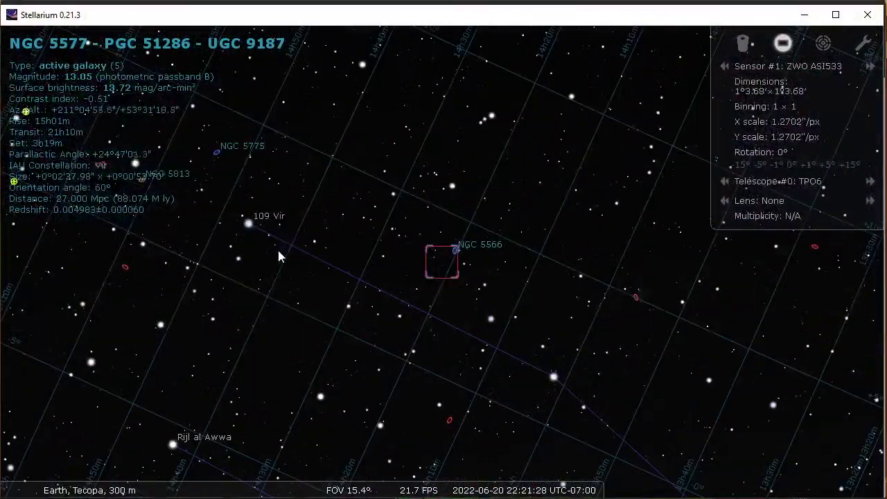
scroll(277, 257, down, 5)
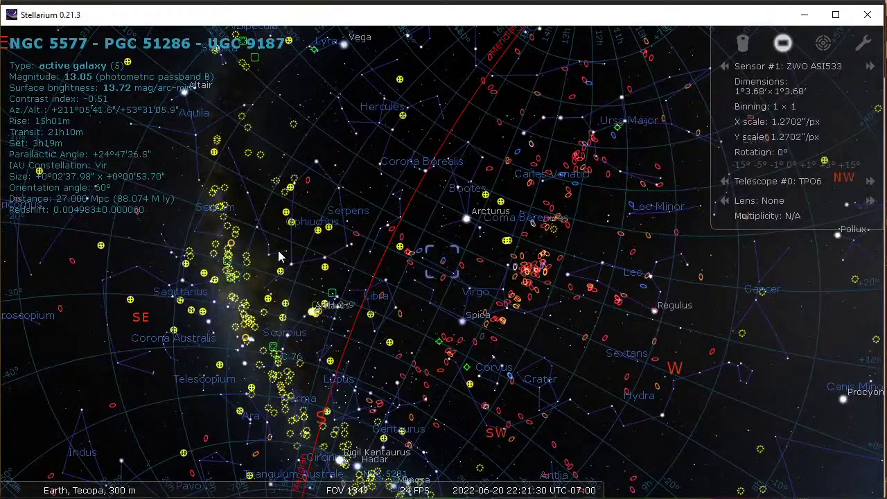
scroll(279, 256, up, 5)
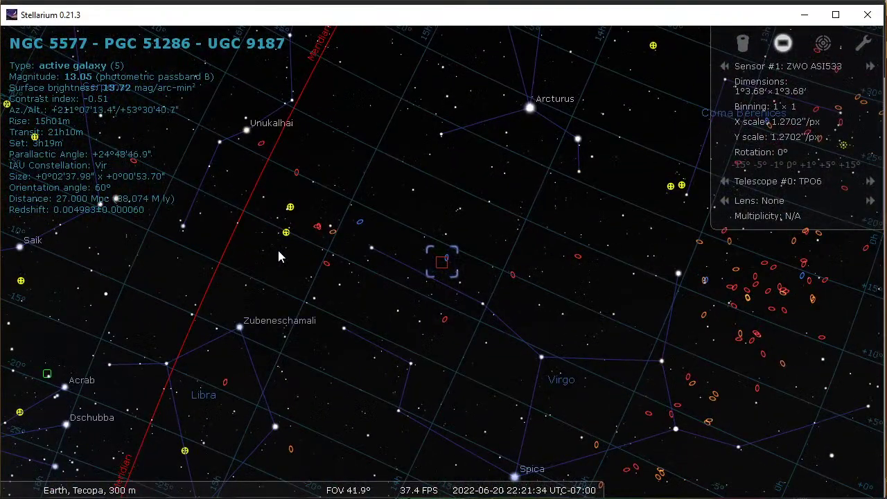
scroll(278, 257, down, 4)
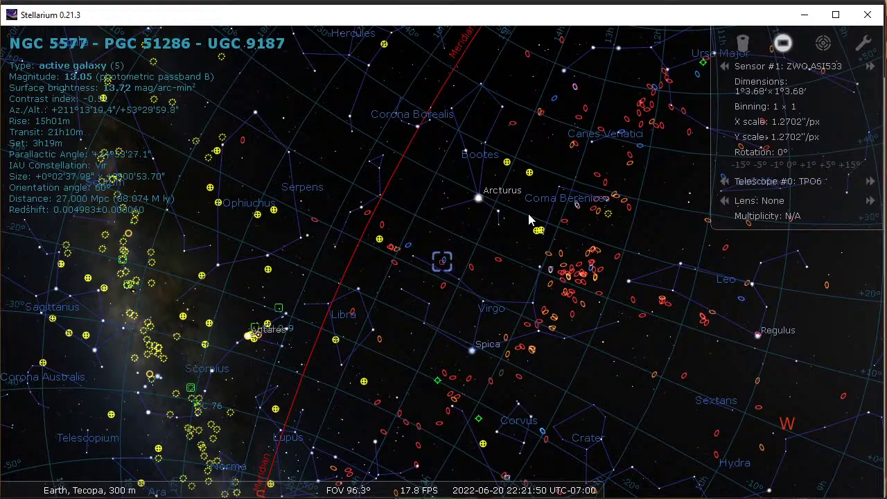
scroll(520, 201, down, 5)
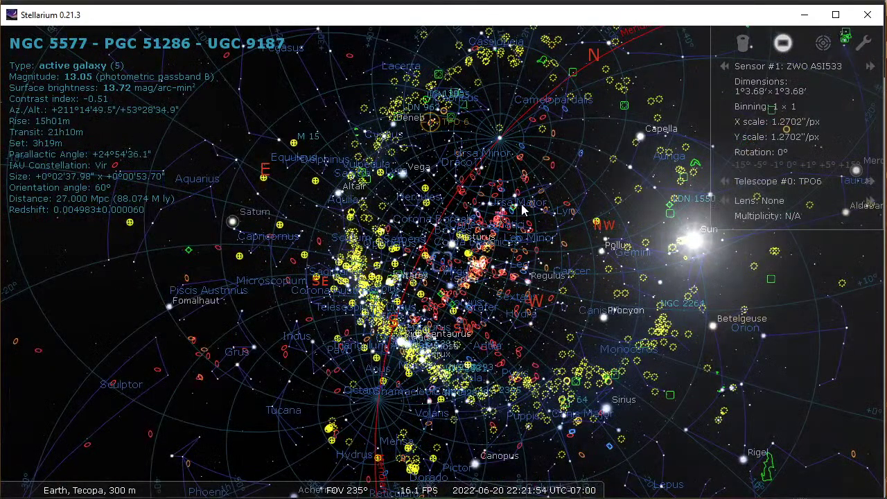
scroll(523, 208, up, 3)
scroll(520, 207, up, 4)
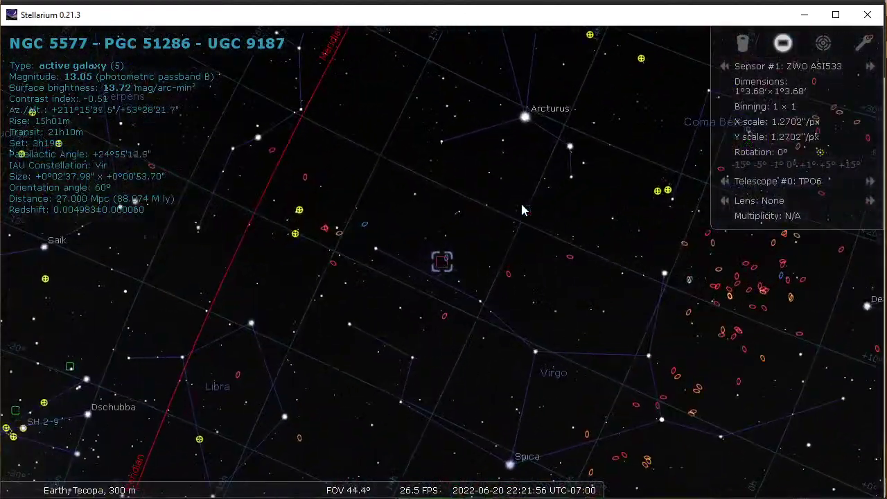
scroll(523, 210, down, 2)
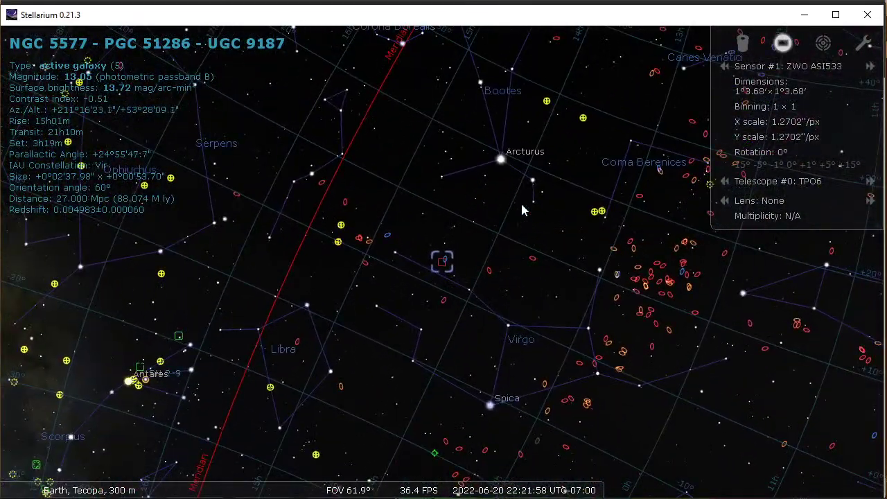
Check the Virgo Trio descriptions on the challenge page and inspect the camera frame around NGC 5577 up close in Stellarium.
key(alt+Tab)
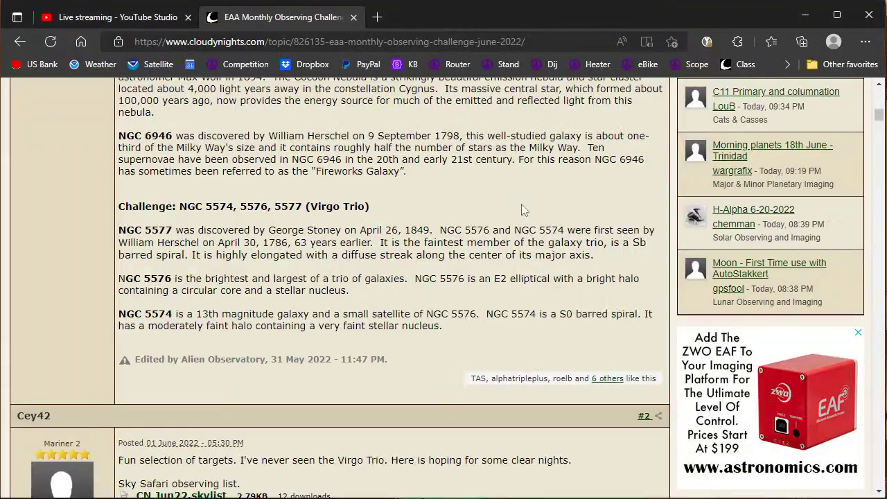
key(alt+Tab)
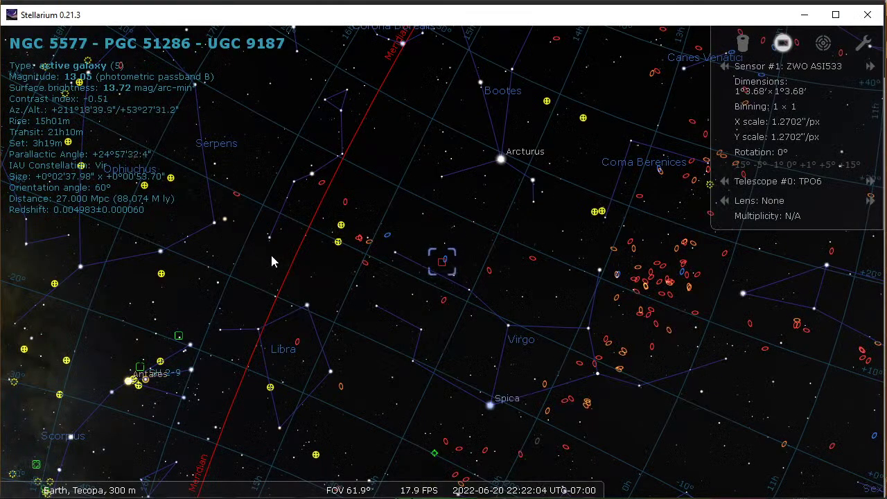
scroll(451, 273, up, 6)
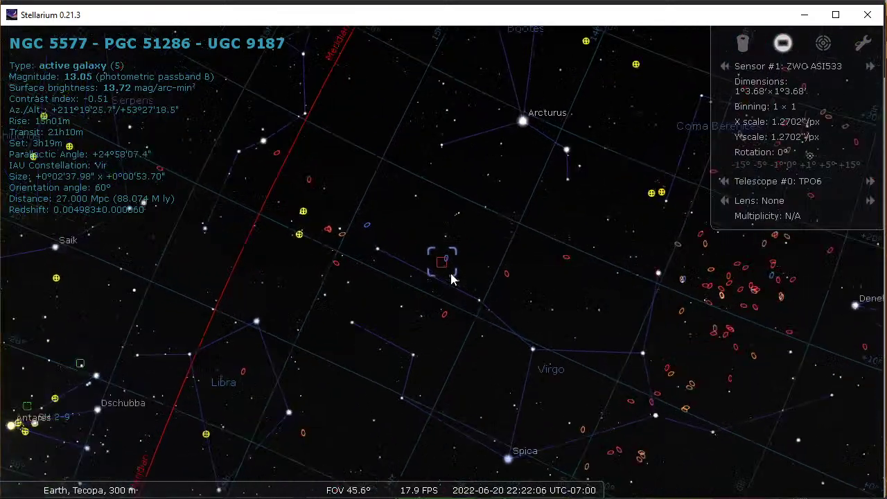
scroll(451, 273, up, 4)
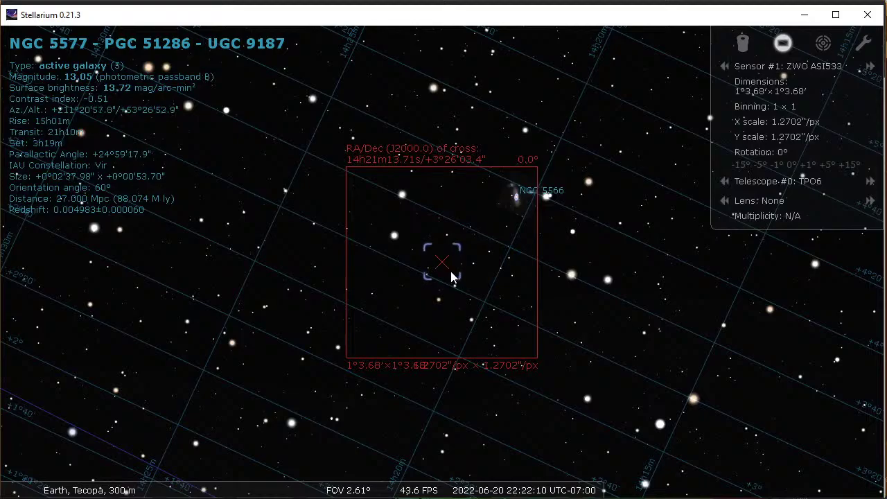
scroll(450, 277, down, 4)
key(alt+Tab)
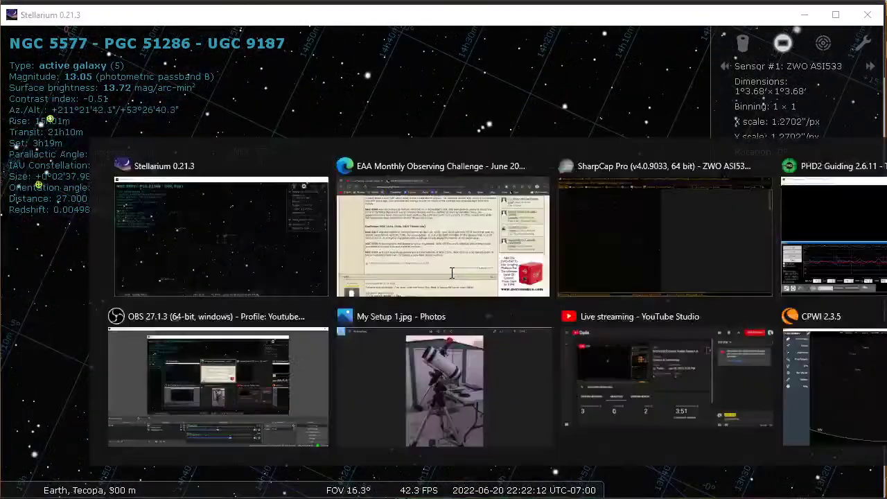
key(alt+Tab)
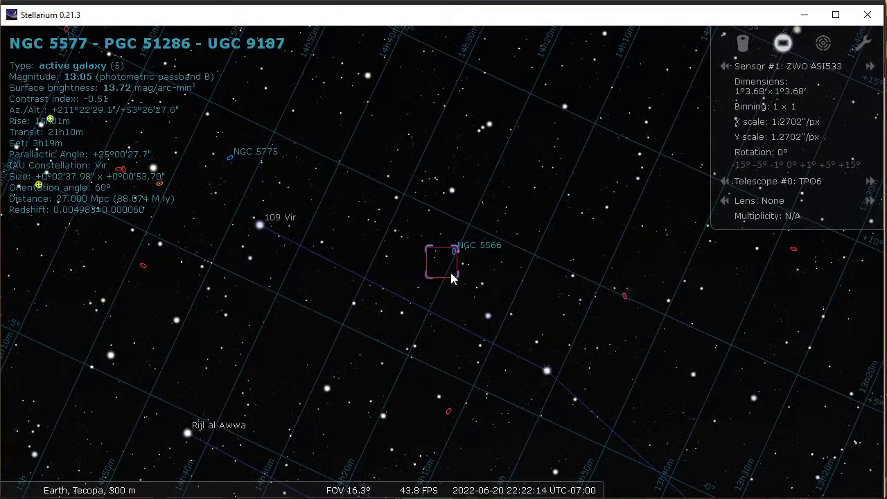
Search the sky map for NGC 5576 and centre the view on it.
scroll(450, 272, up, 1)
key(ctrl+f)
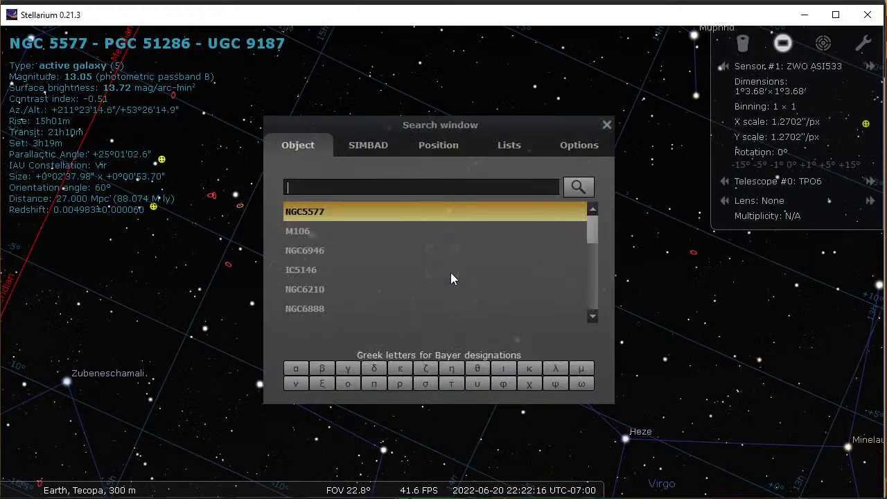
text(ngc5576)
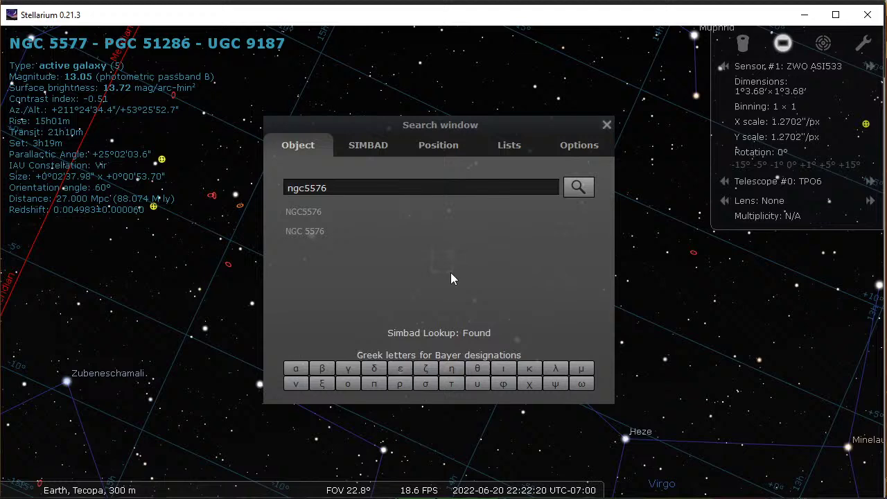
key(Return)
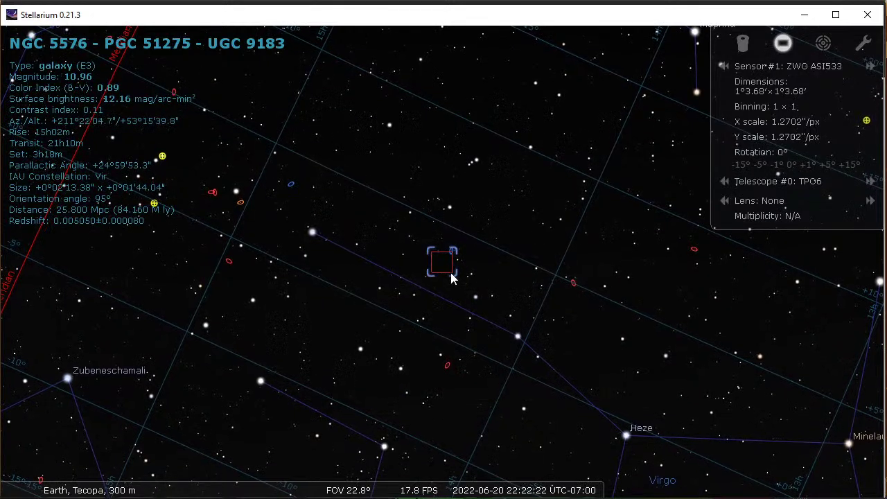
Reread the descriptions of NGC 5577, 5576 and 5574 on the challenge page, and return to the sky map.
key(alt+Tab)
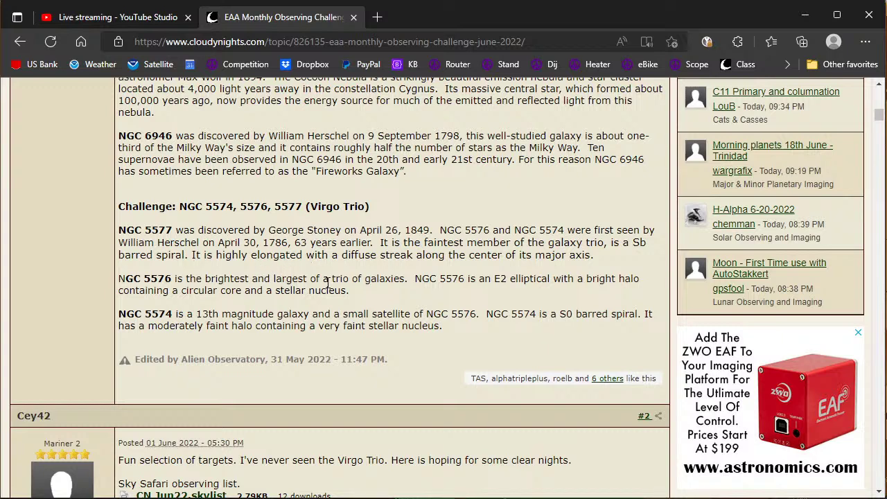
key(alt+Tab)
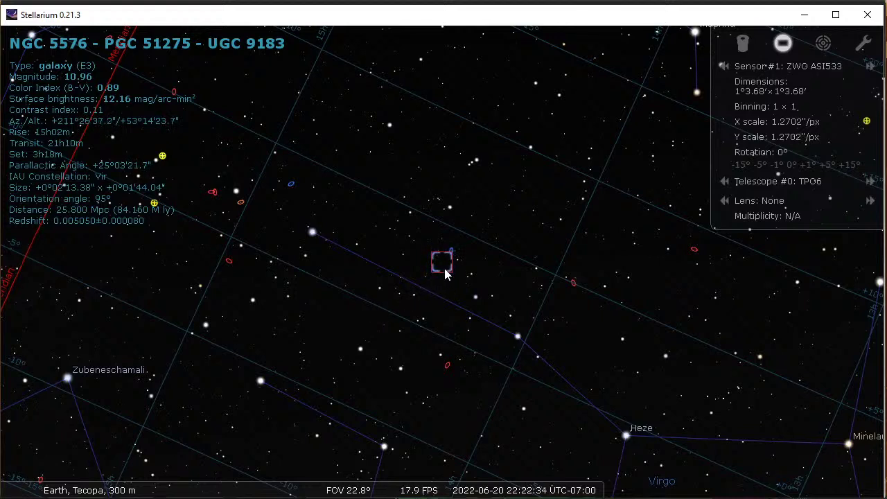
key(alt+Tab)
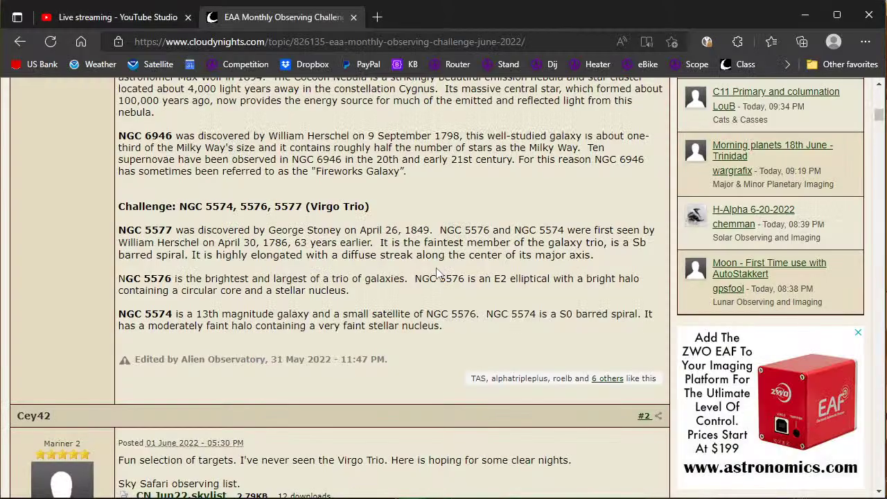
key(alt+Tab)
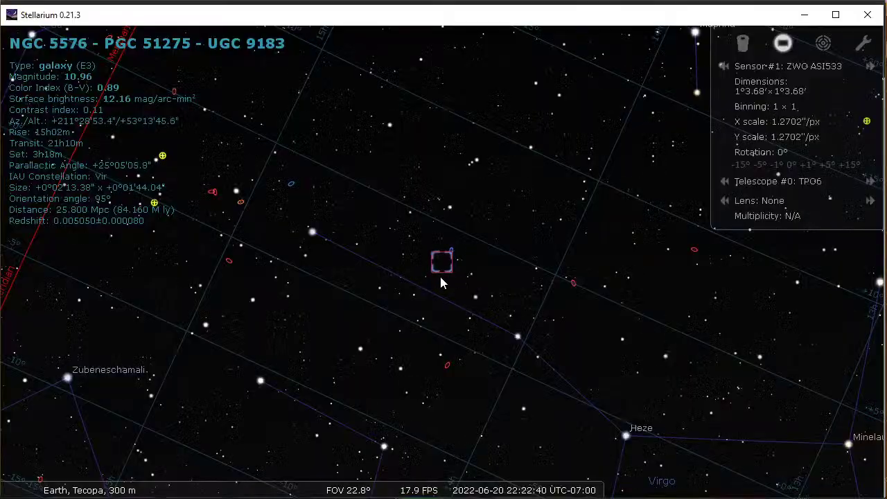
Survey the sky around NGC 5576 from Scorpius to Leo, and switch back to the challenge page.
scroll(448, 280, down, 3)
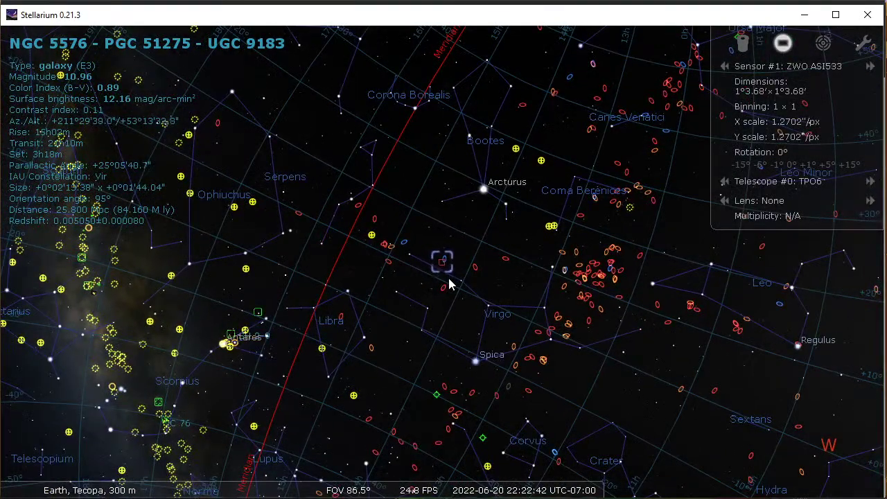
scroll(448, 283, down, 3)
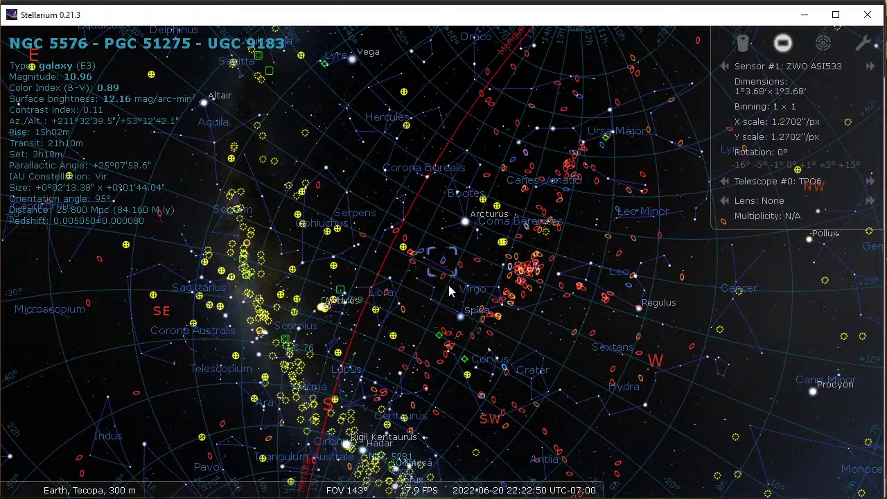
scroll(449, 330, up, 5)
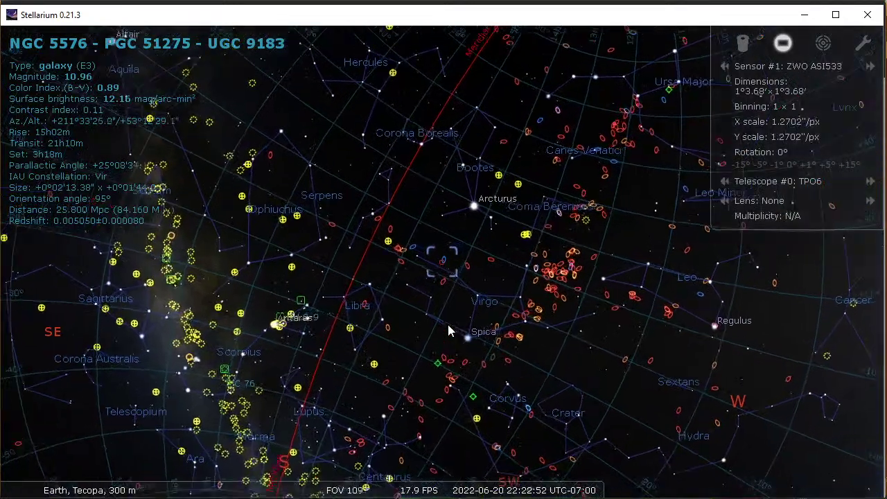
scroll(448, 330, up, 3)
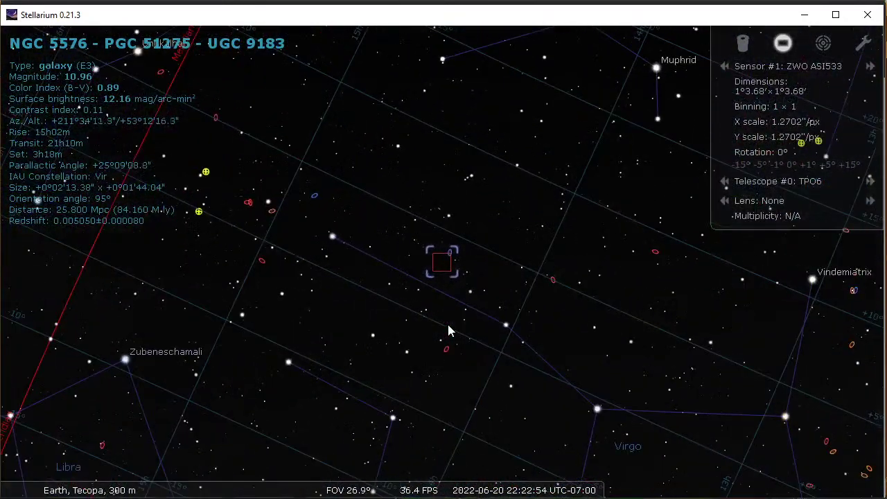
key(alt+Tab)
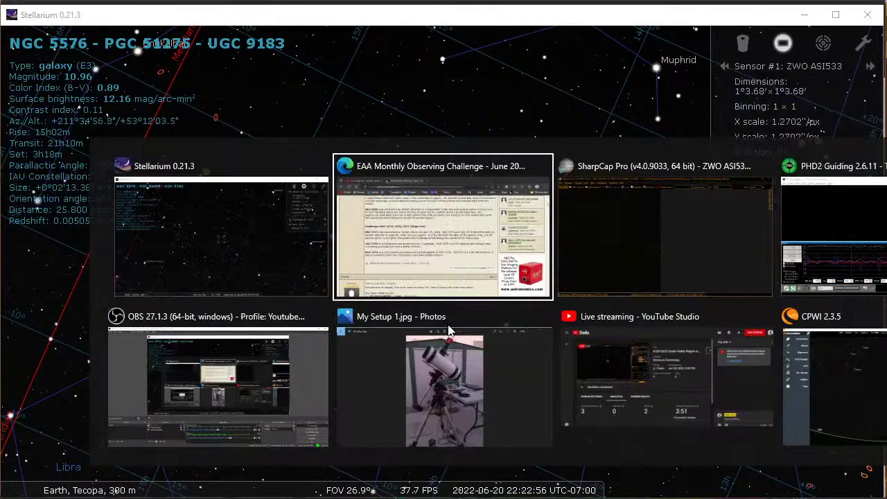
key(Escape)
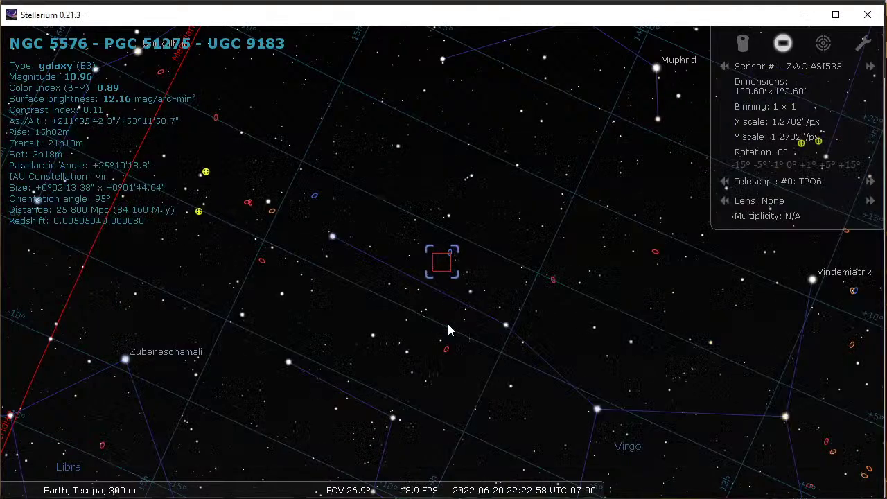
key(alt+Tab)
key(Escape)
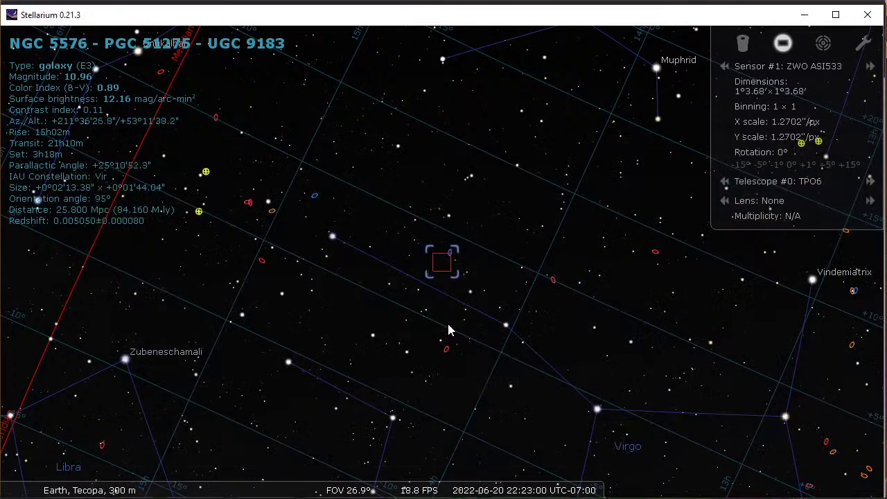
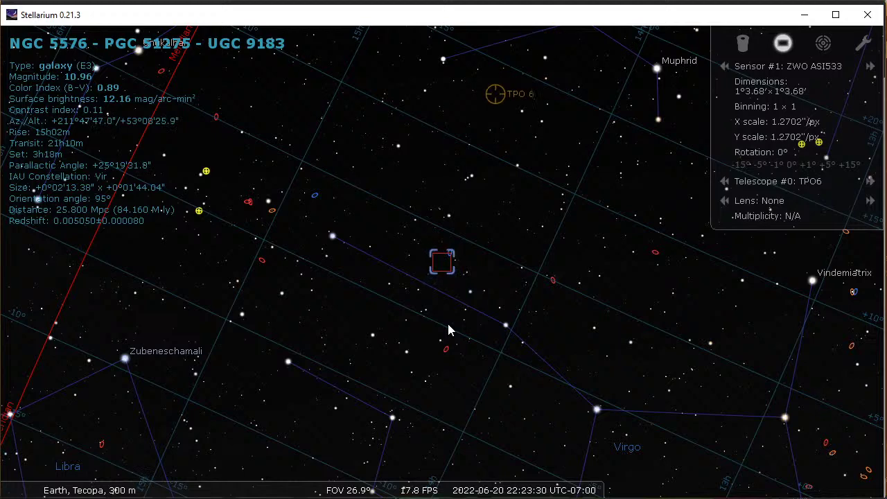
Switch to SharpCap and try twice to plate solve the live view and recenter the telescope on the target.
key(alt+Tab)
key(alt+Tab)
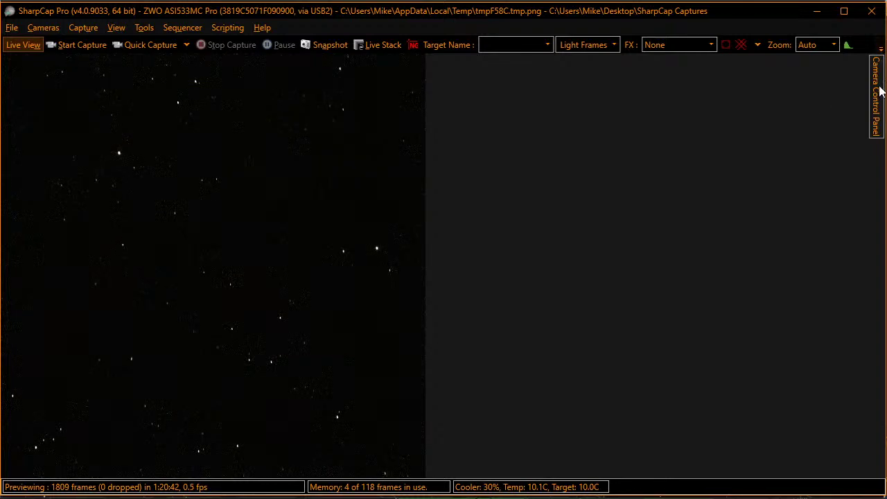
mouse_move(877, 92)
click(749, 234)
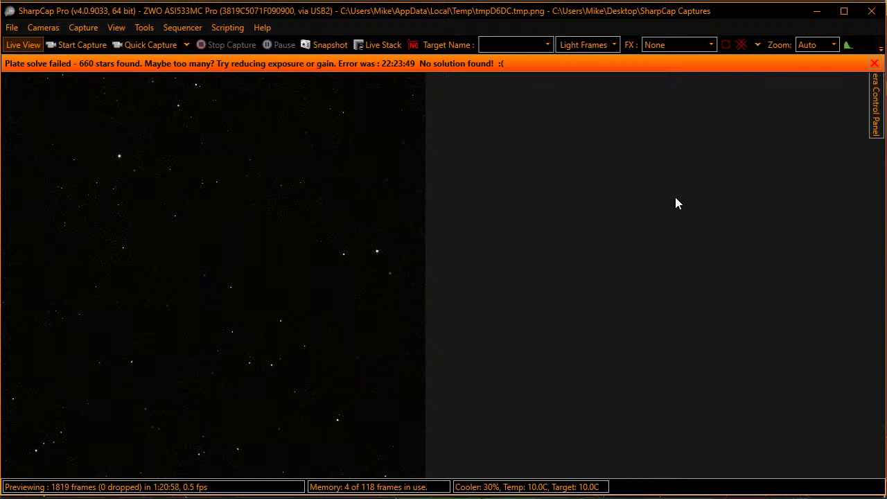
mouse_move(873, 95)
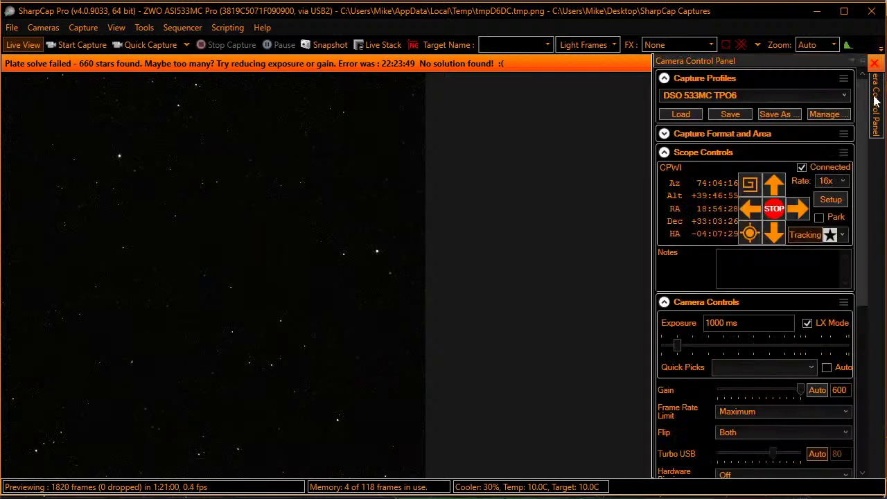
click(749, 234)
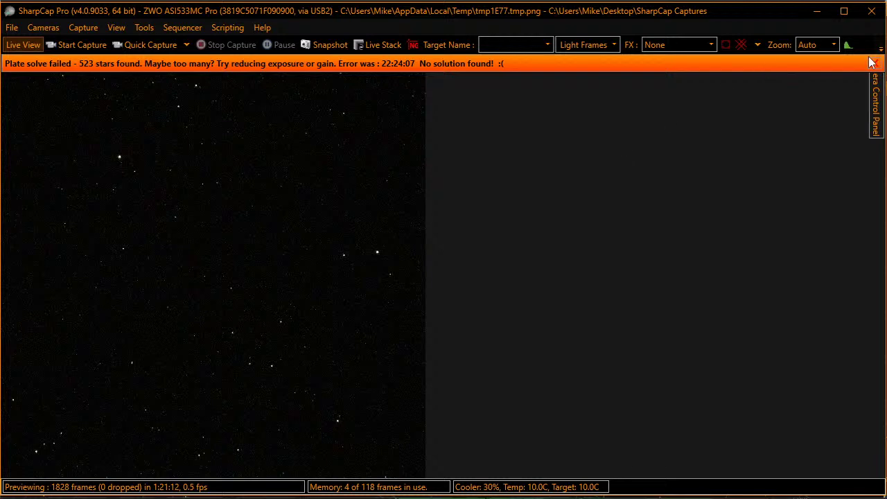
Raise the camera exposure to 4 s and plate solve again to sync and recenter the mount on the target.
mouse_move(877, 102)
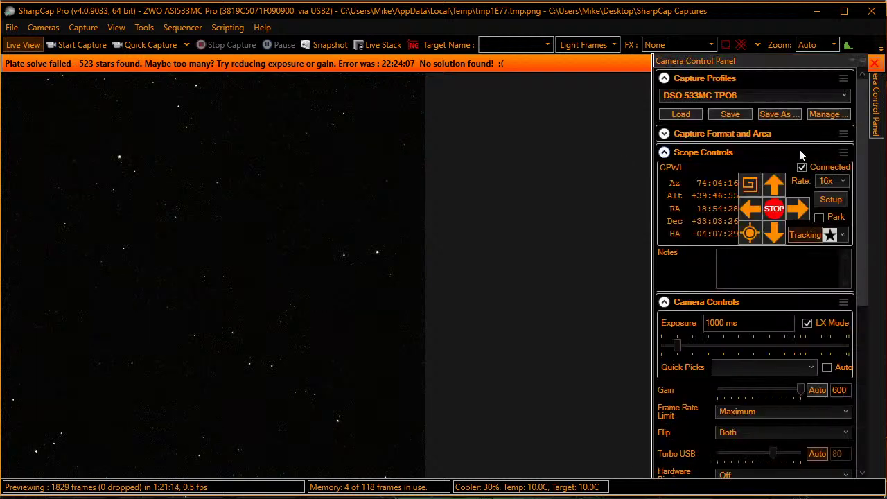
click(699, 342)
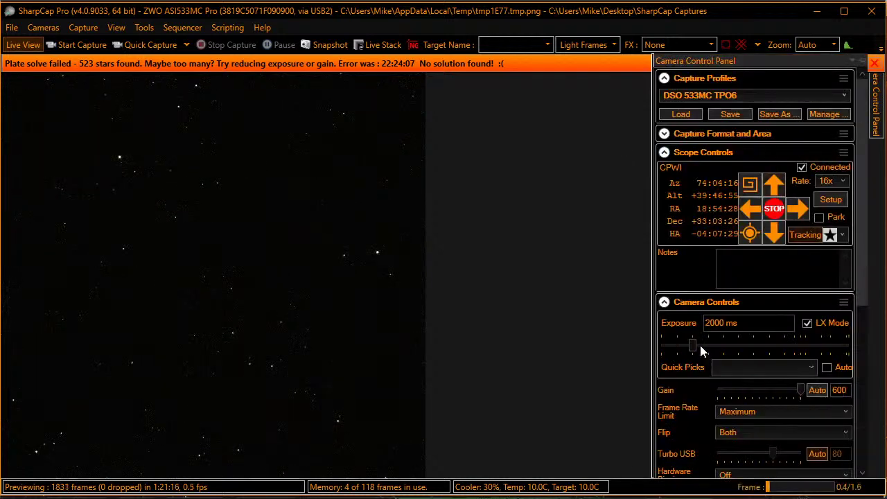
click(714, 345)
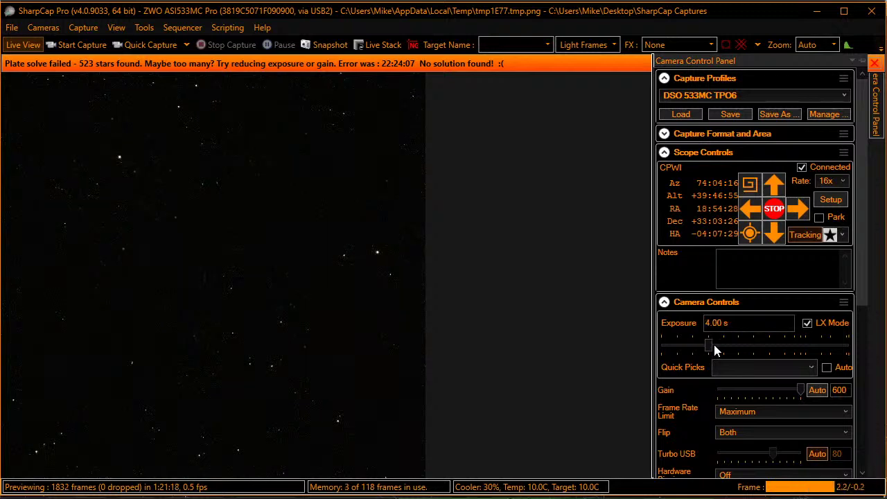
click(751, 235)
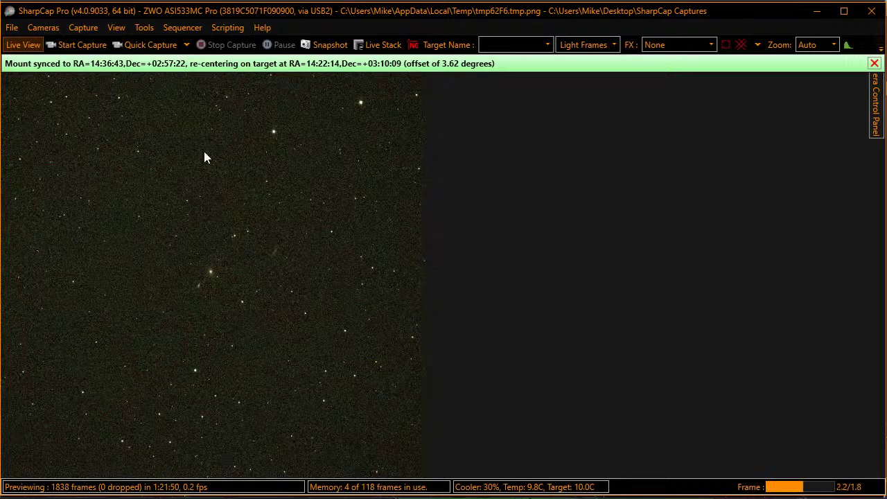
Run the recent sequence Start Imaging 533.scs to start guiding and live stacking, and close its progress window.
click(186, 28)
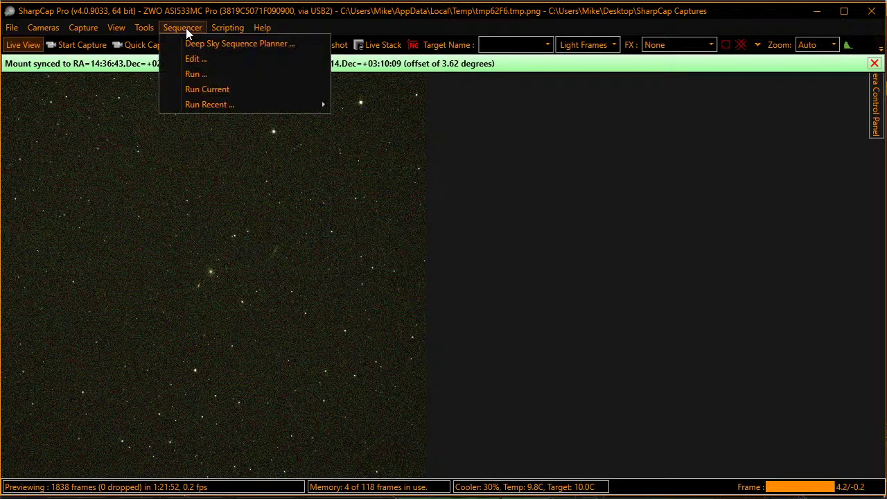
mouse_move(316, 108)
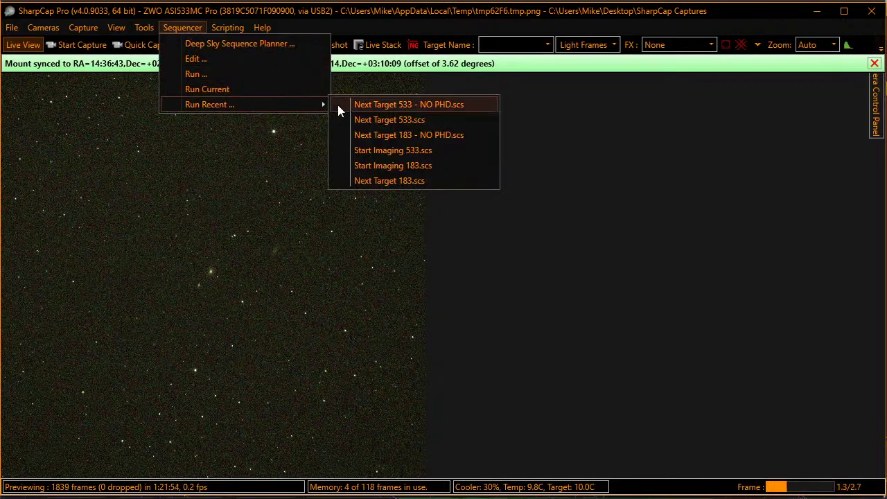
click(386, 152)
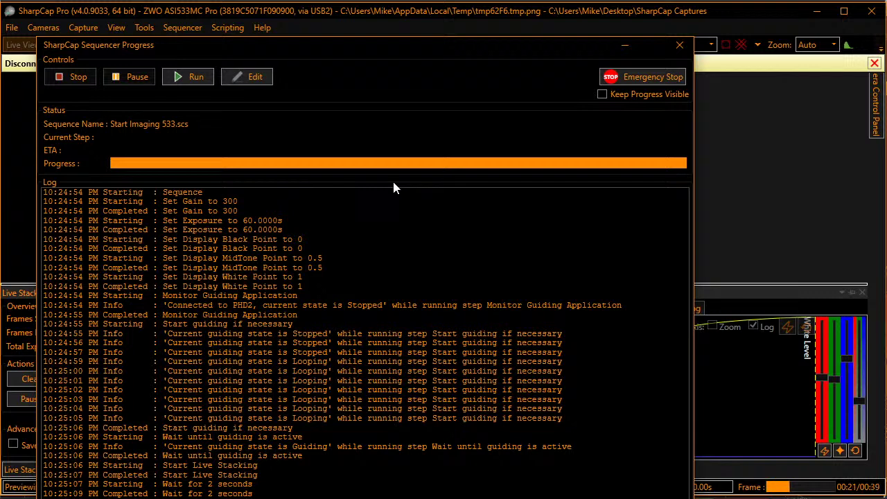
click(680, 45)
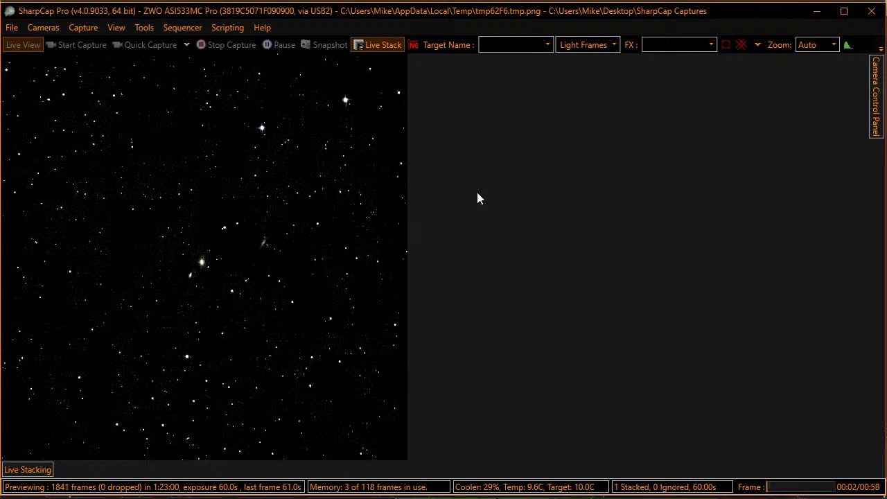
Lower the black level of the live stack histogram to its peak to brighten the faint galaxies.
click(36, 471)
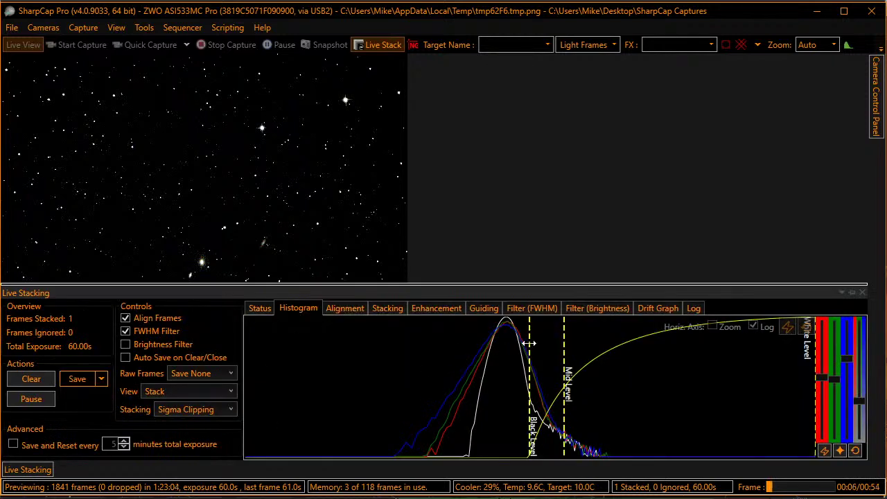
drag(531, 344, 506, 342)
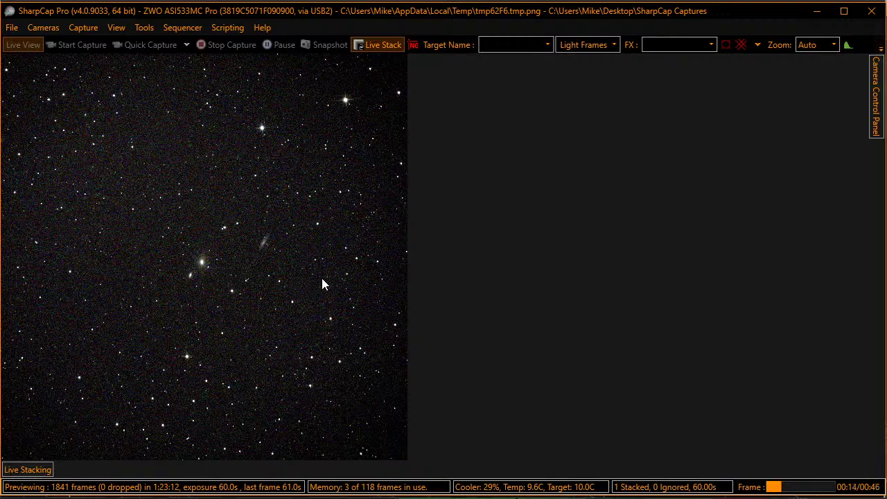
scroll(322, 278, up, 1)
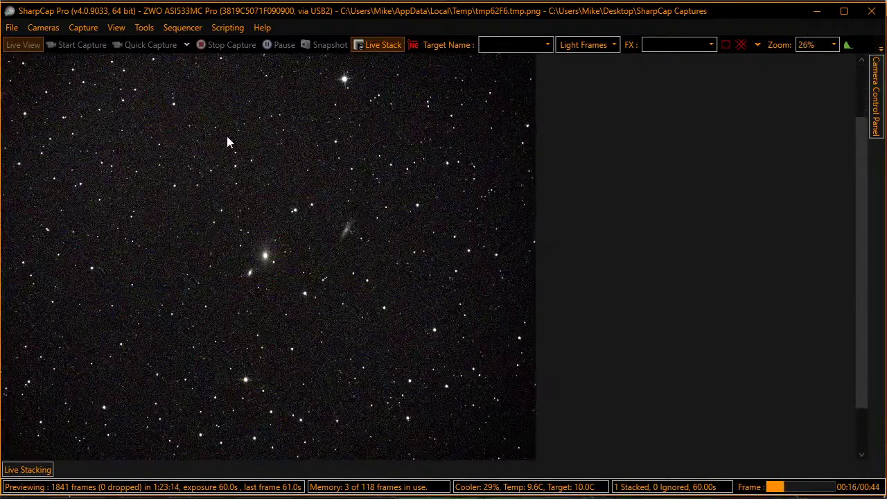
Plate solve the stacked image with Solve only and overlay the Deep Sky Image Annotation on it.
click(147, 28)
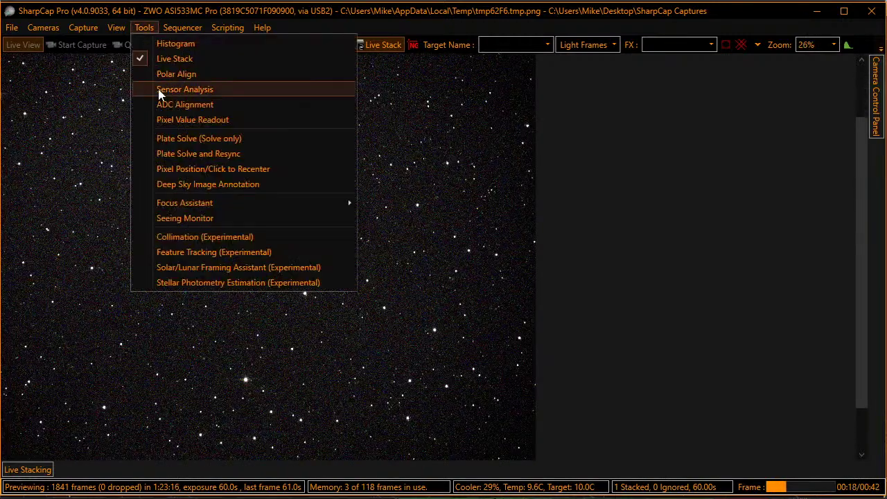
click(194, 184)
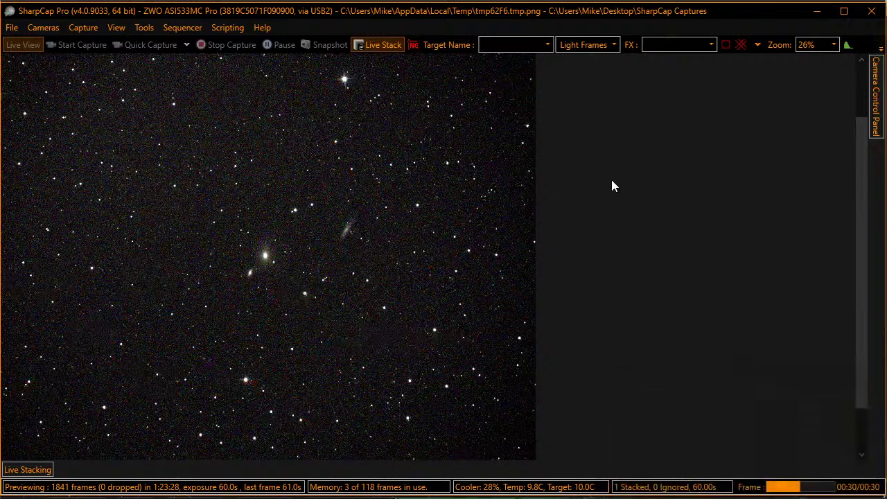
click(147, 29)
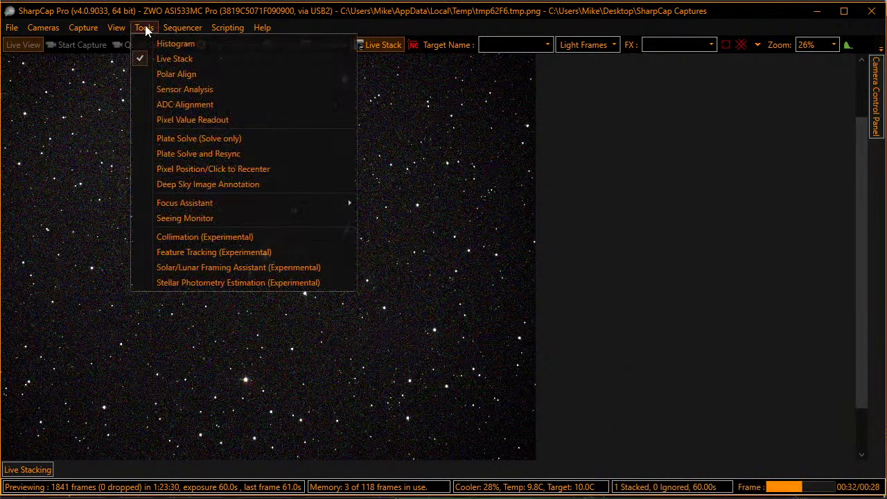
click(207, 138)
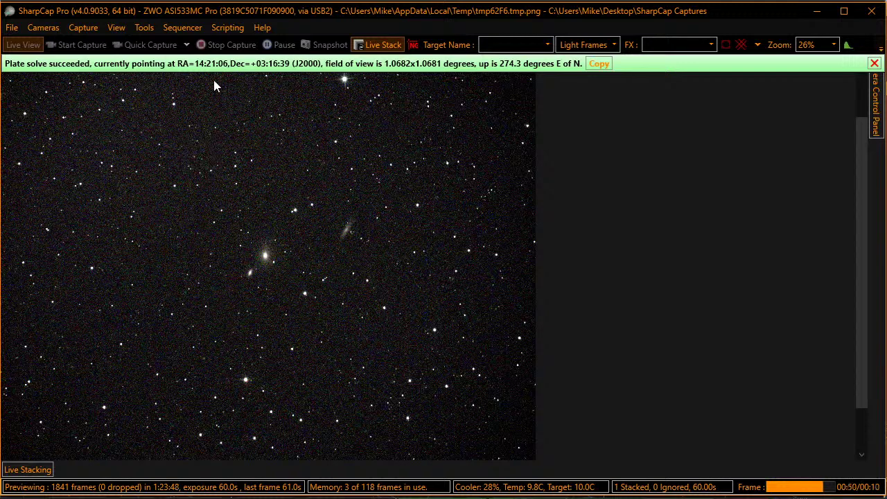
click(144, 28)
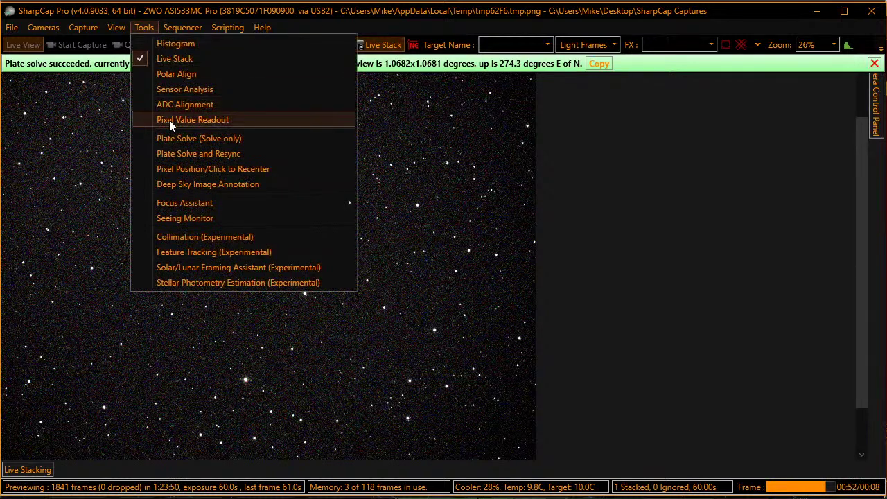
click(223, 184)
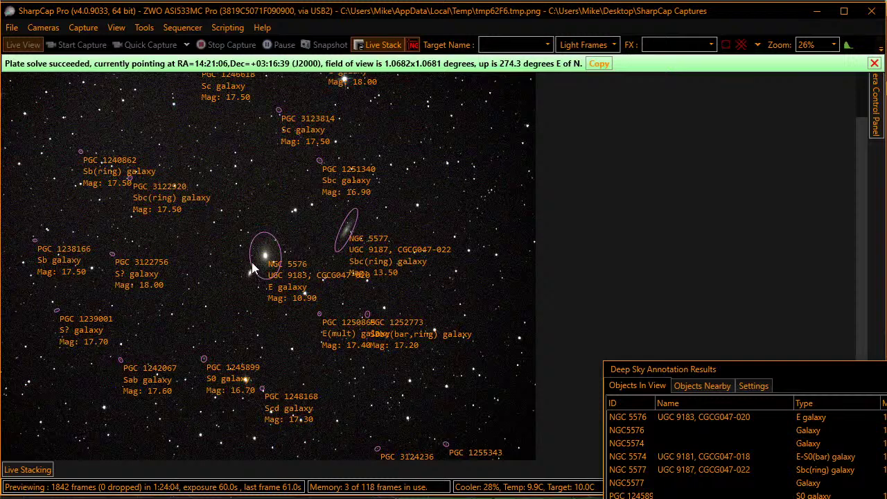
Inspect the annotated galaxy trio up close and highlight NGC5574 from the annotation results.
scroll(243, 277, up, 1)
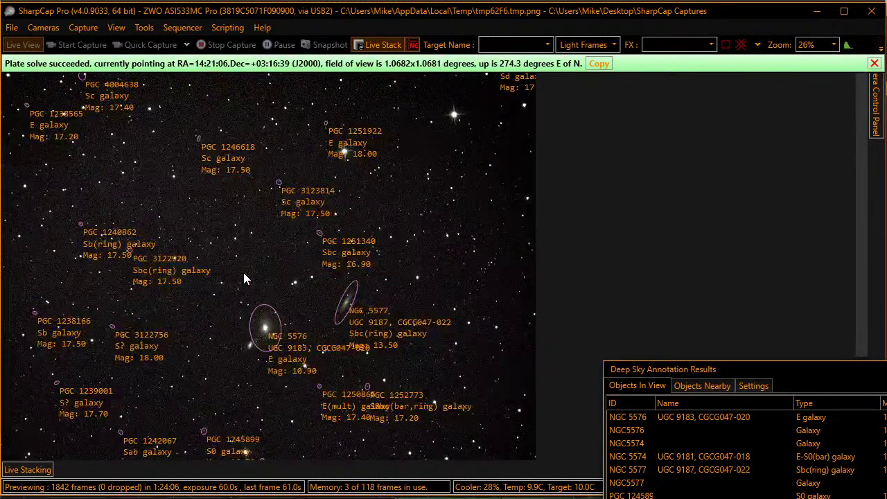
scroll(250, 308, down, 1)
scroll(246, 304, up, 2)
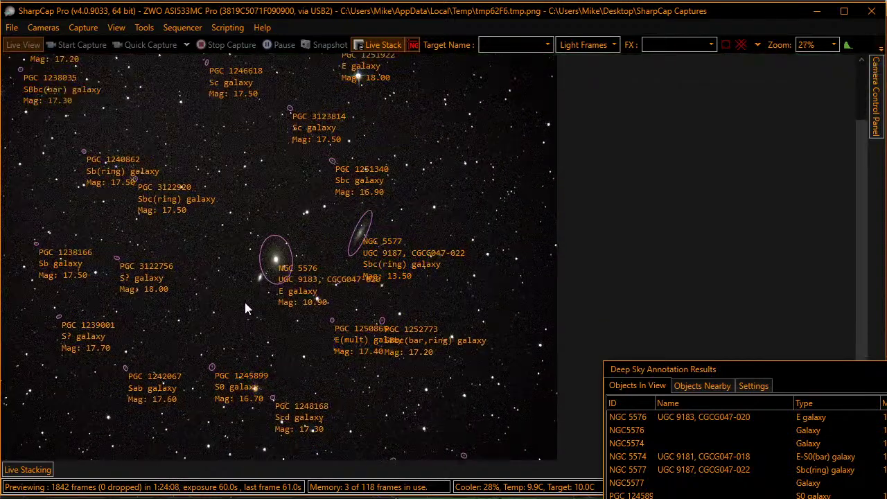
scroll(245, 308, up, 1)
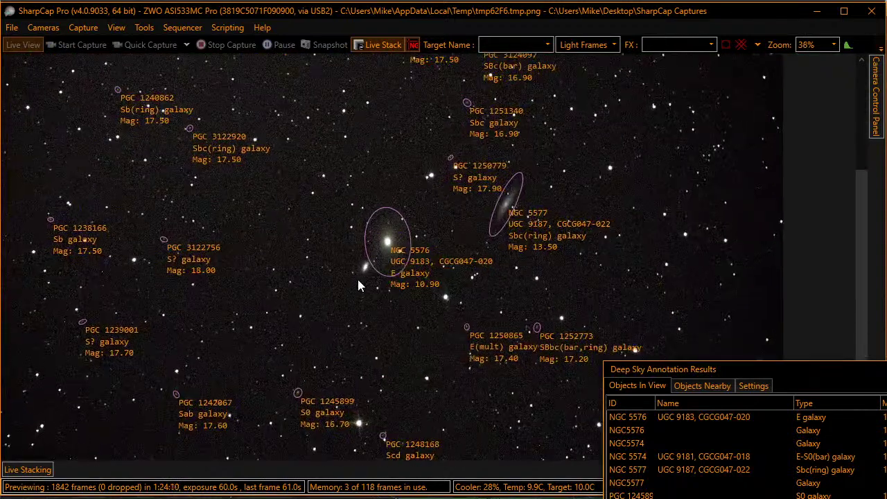
scroll(372, 272, up, 2)
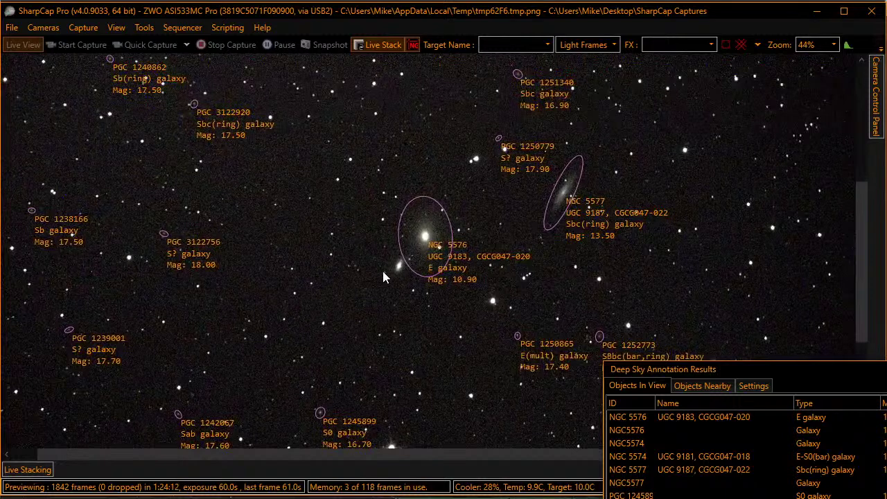
click(635, 443)
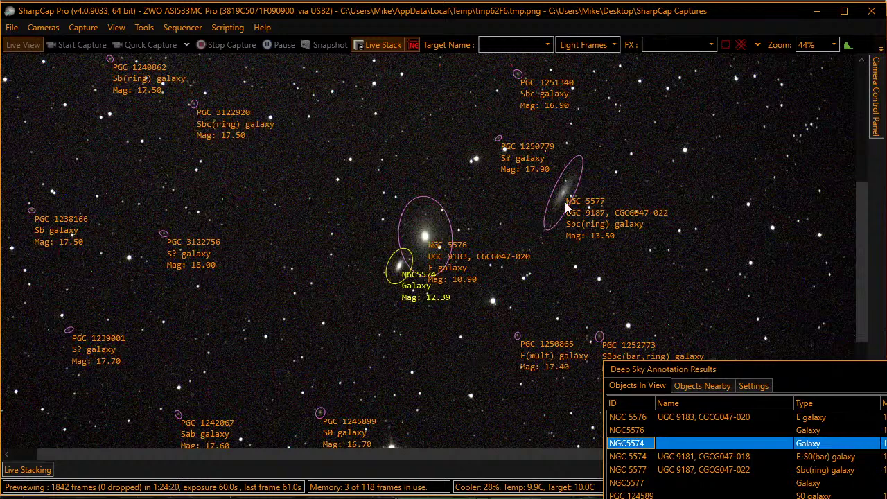
Compare the galaxies in the live stack with the NGC 5577, 5576 and 5574 descriptions on the challenge page.
key(alt+Tab)
key(alt+Tab)
key(alt+Tab)
key(Tab)
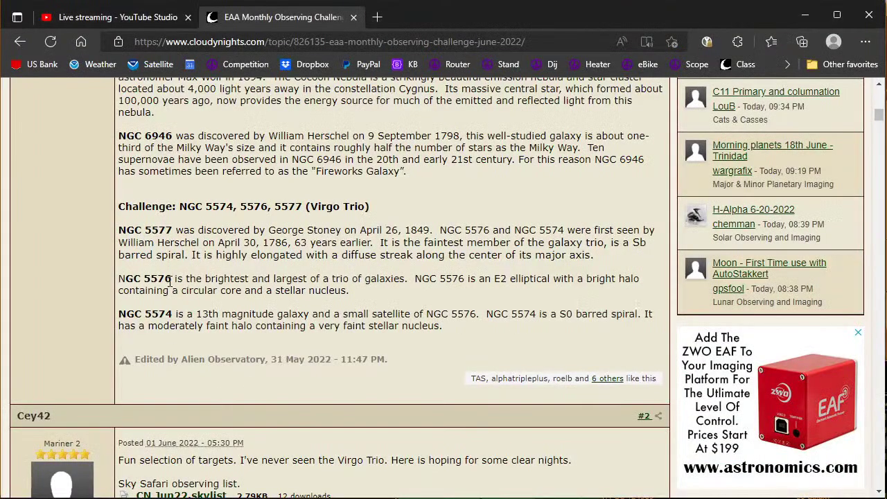
key(alt+Tab)
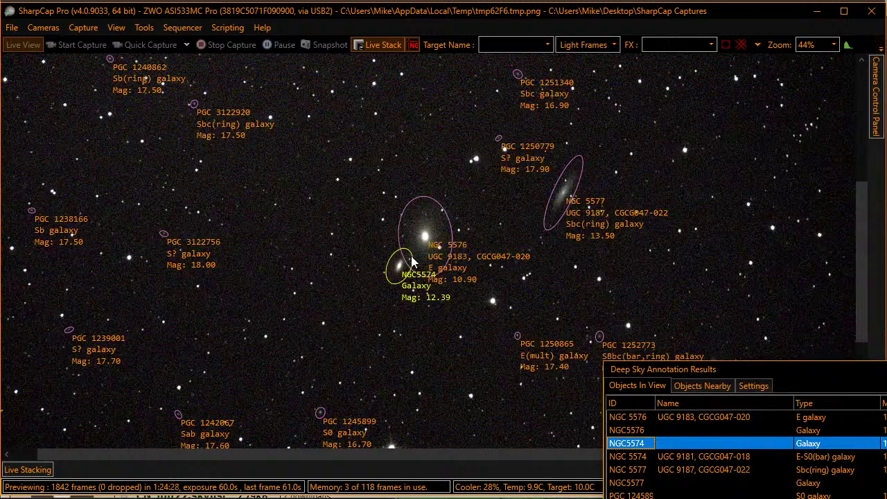
key(alt+Tab)
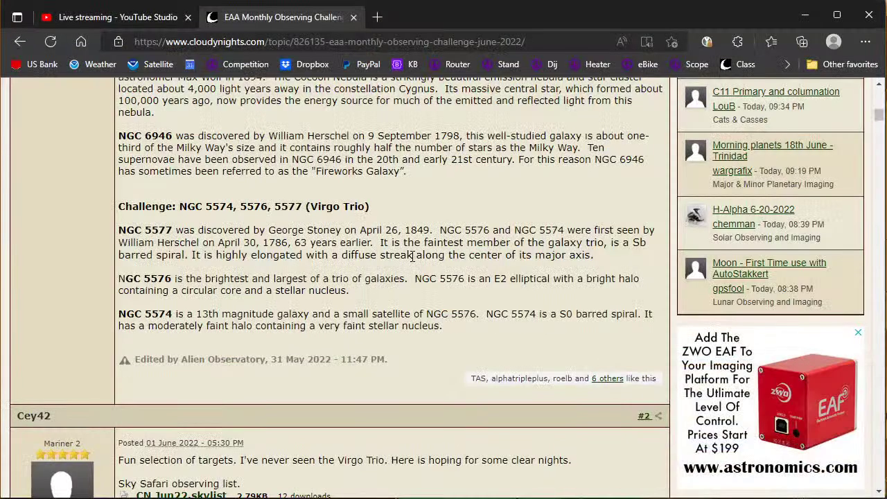
key(alt+Tab)
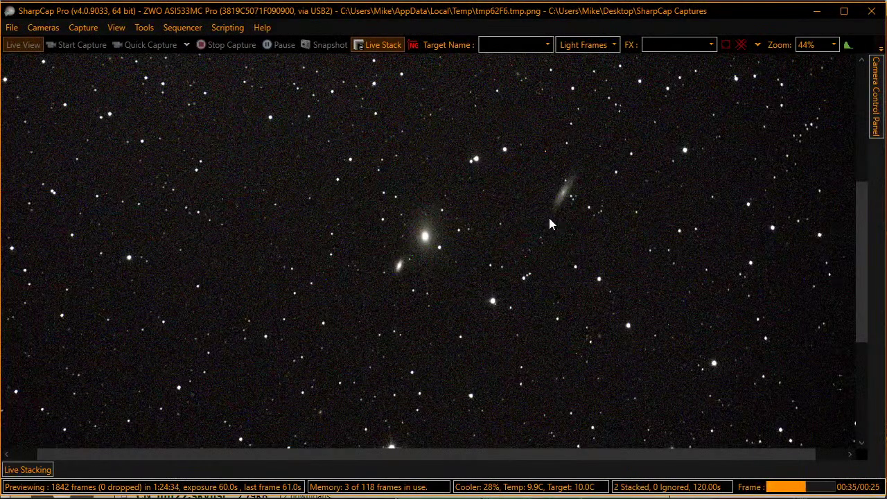
key(alt+Tab)
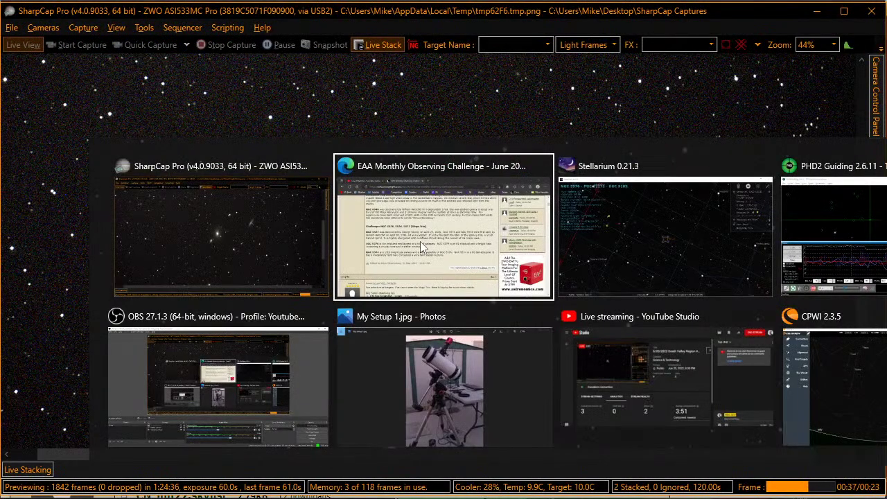
click(421, 248)
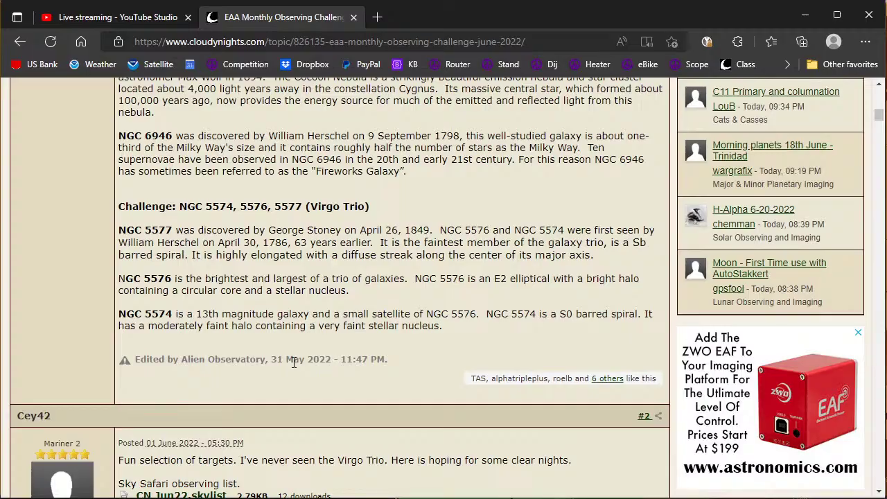
Check the guiding history graph in PHD2 Guiding against the progress of the galaxy stack in SharpCap.
key(alt+Tab)
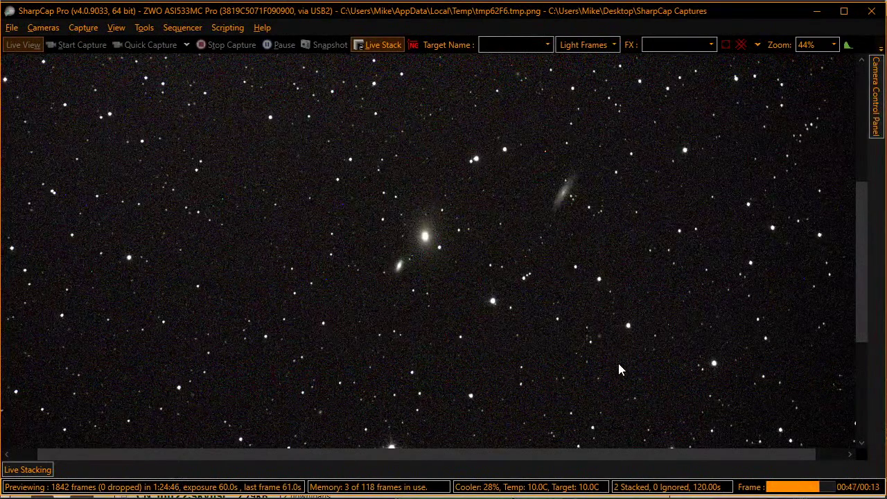
key(alt+Tab)
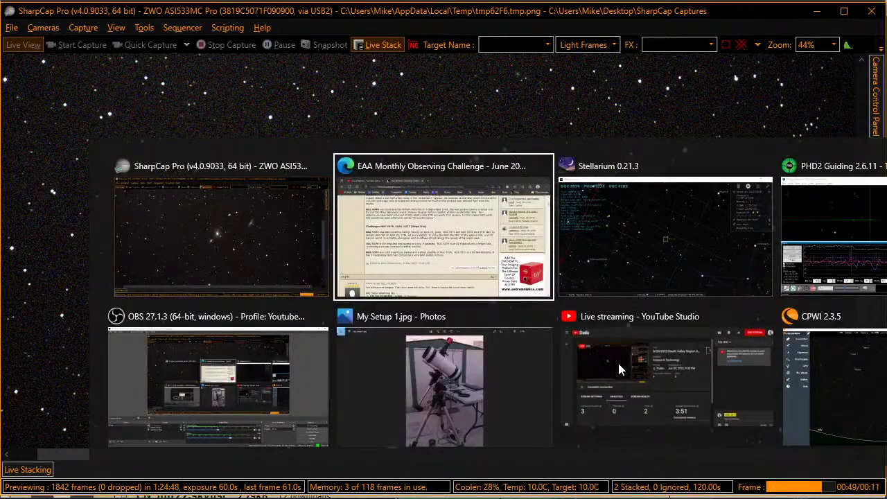
key(alt+Tab)
key(alt+Tab)
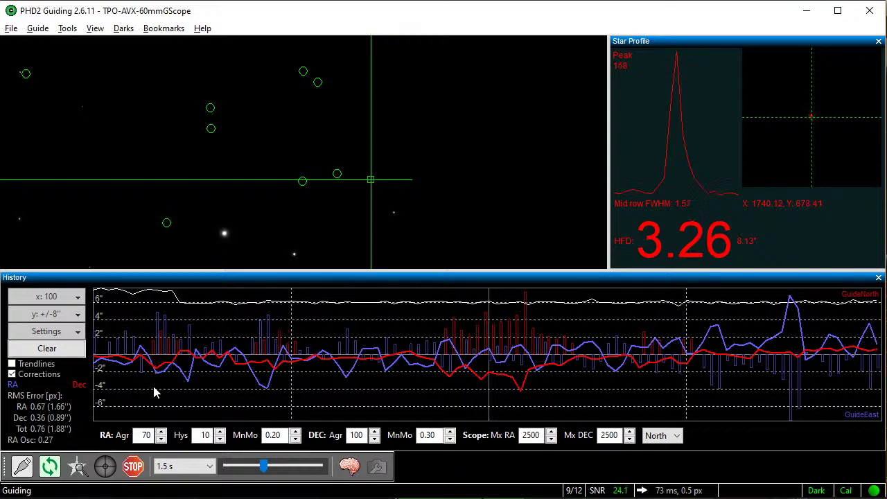
key(alt+Tab)
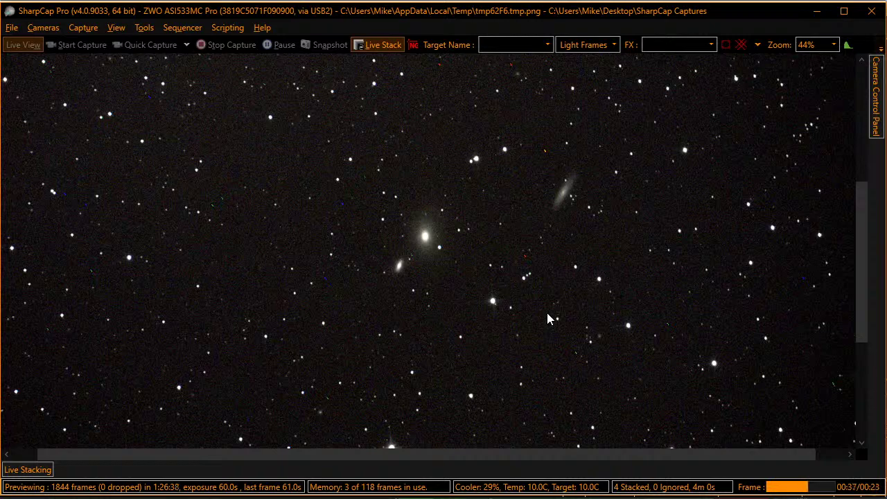
key(alt+Tab)
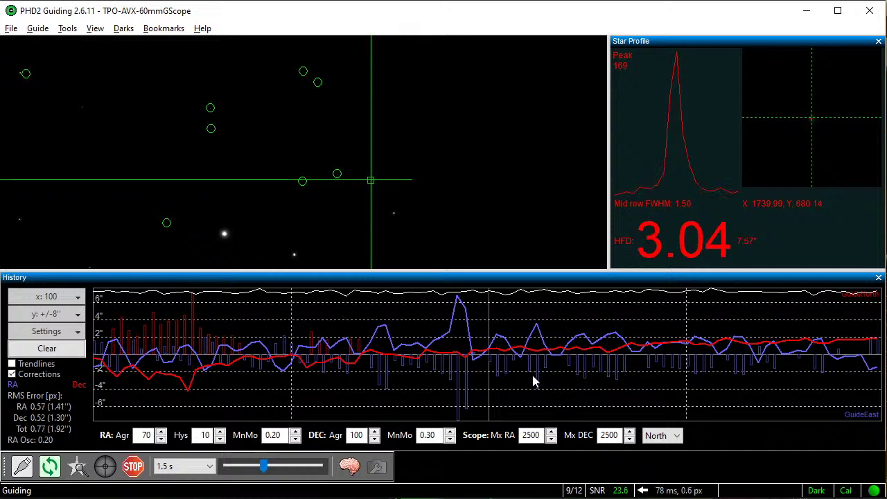
key(alt+Tab)
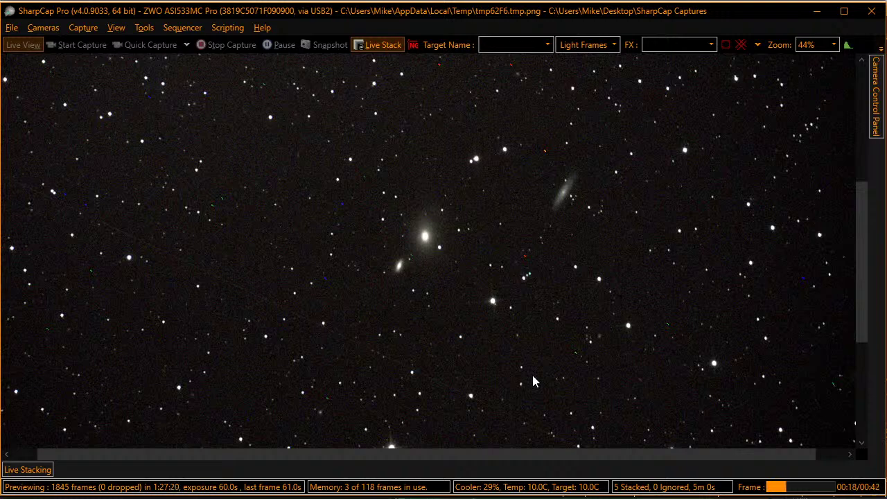
key(alt+Tab)
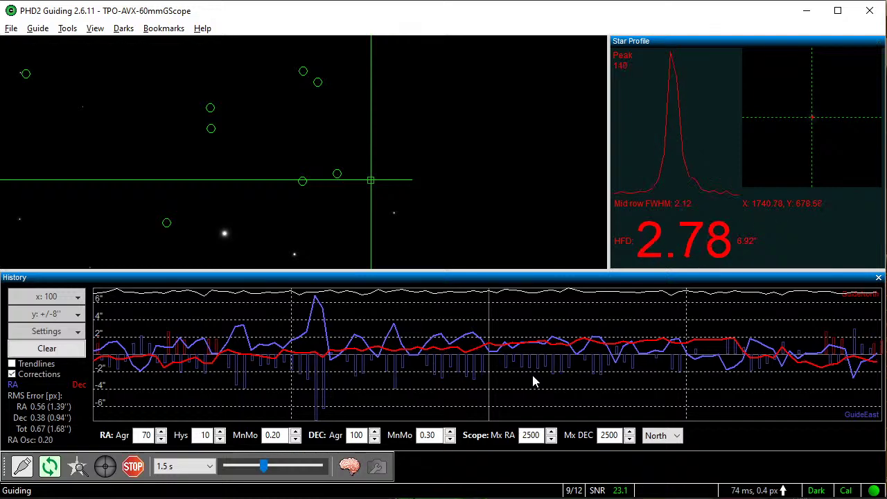
key(alt+Tab)
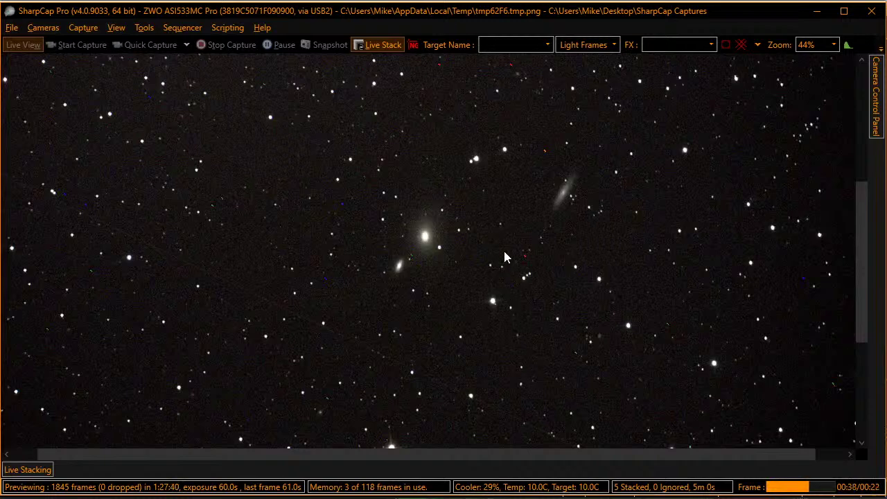
scroll(547, 163, up, 4)
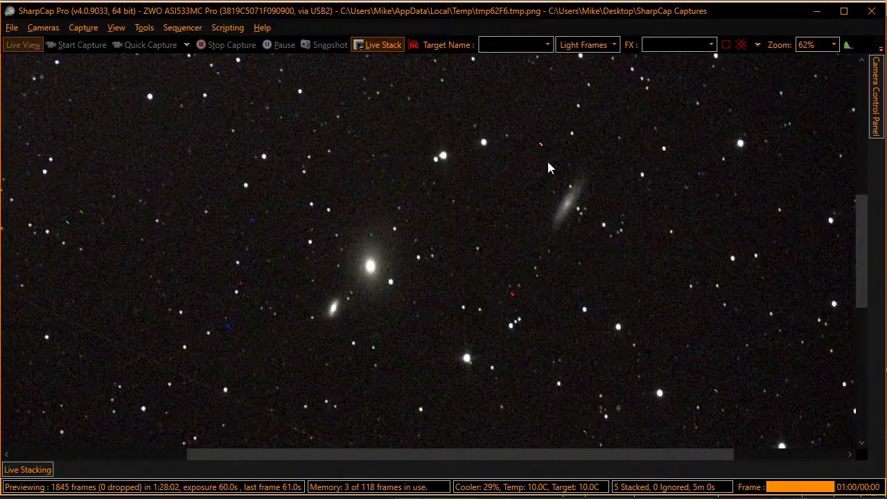
Switch to Stellarium, search for NGC4647 and examine its place in the sky around Virgo.
key(alt+Tab)
key(alt+Tab)
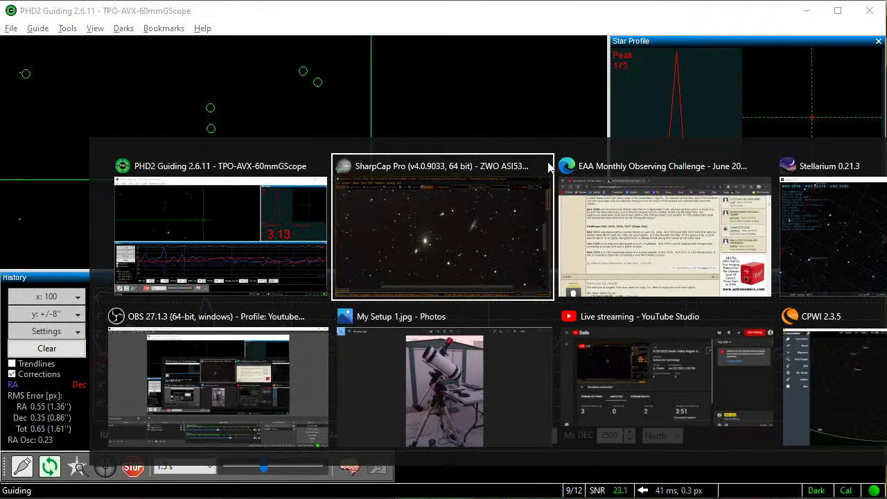
key(alt+Tab)
key(alt+Tab)
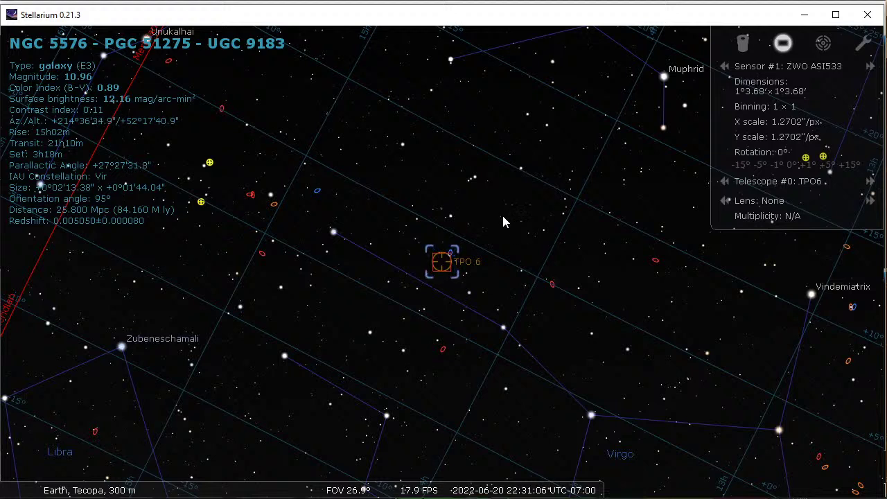
key(ctrl+f)
text(ngc)
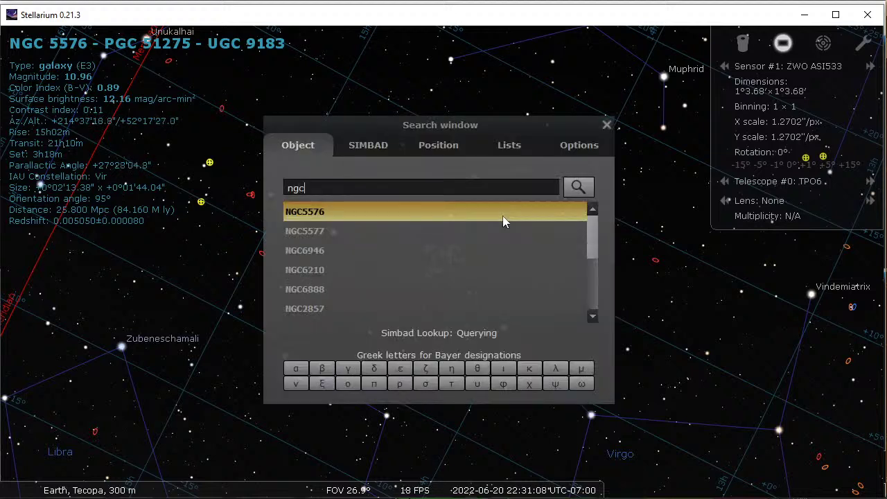
text(4647)
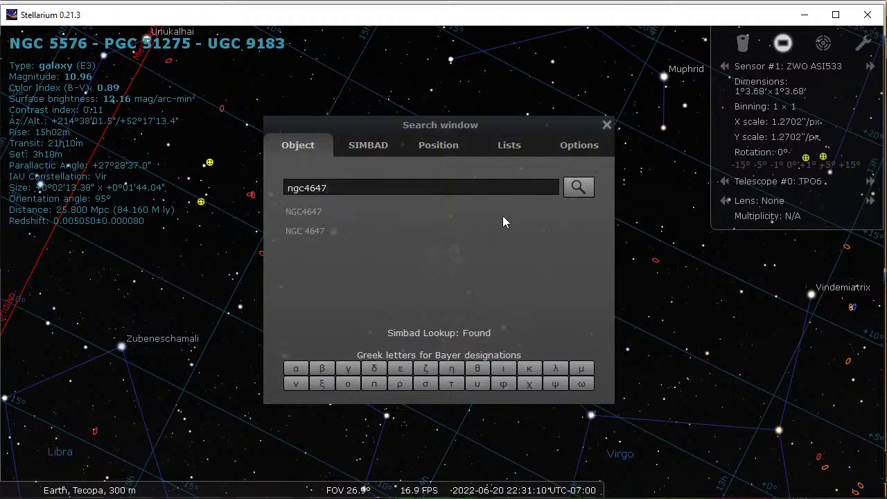
key(Return)
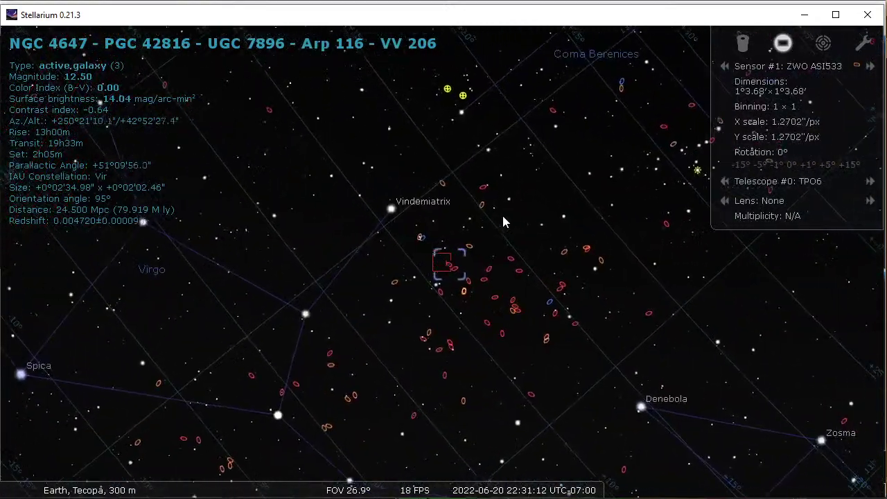
scroll(503, 222, down, 5)
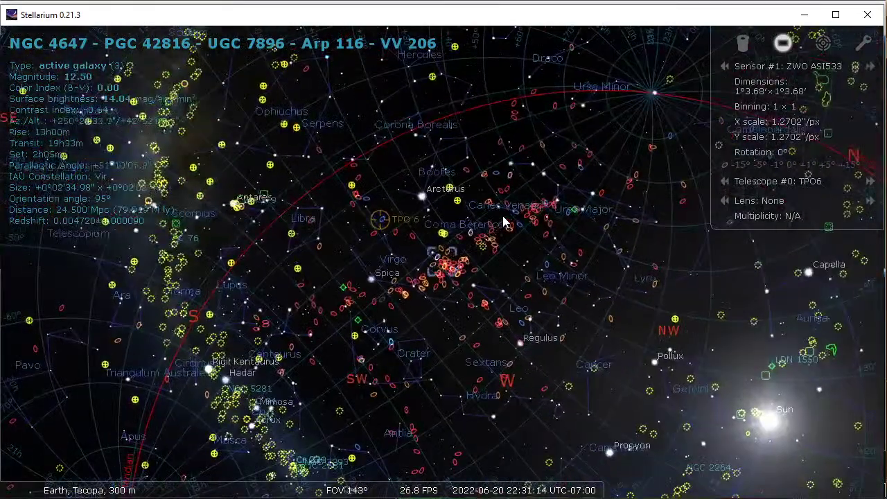
scroll(503, 221, up, 1)
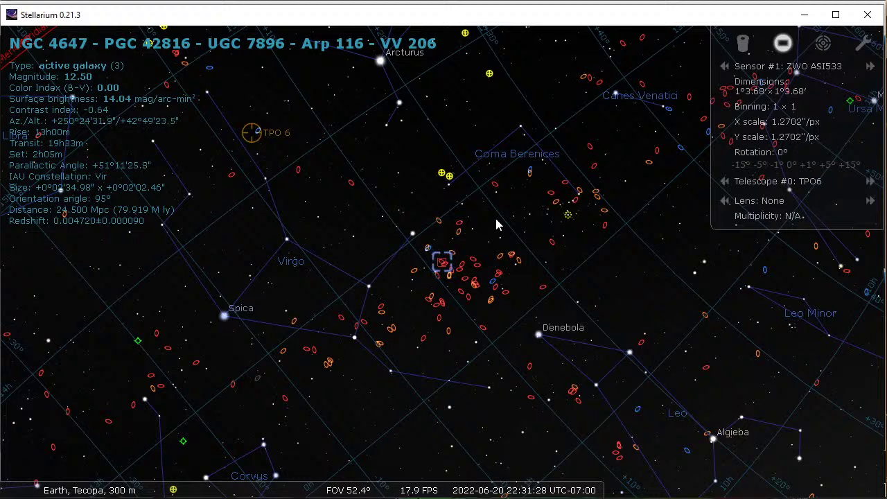
Return to SharpCap and match NGC 5576 and NGC 5574 in the stack to their descriptions on the observing challenge page.
key(alt+Tab)
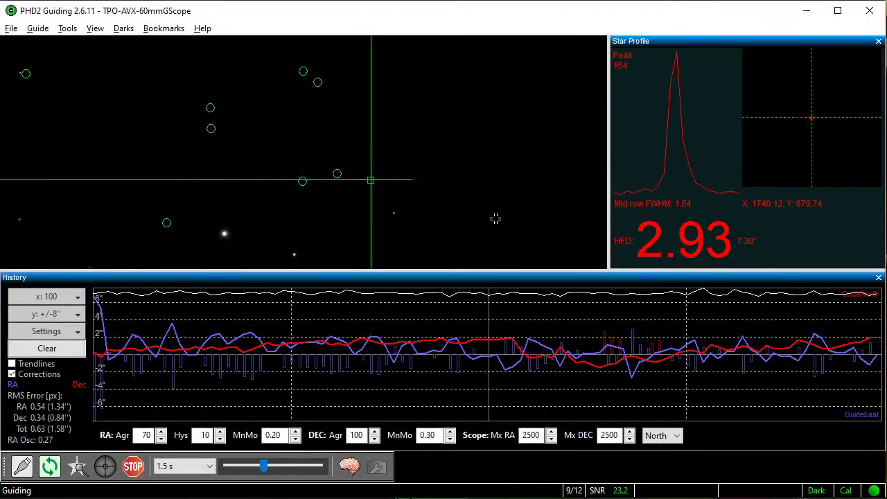
key(alt+Tab)
key(alt+Tab)
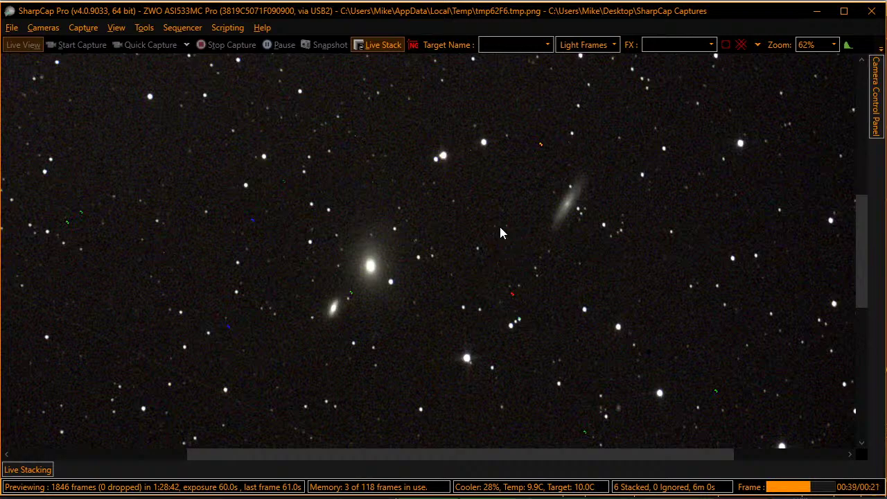
key(alt+Tab)
key(alt+Tab)
key(alt+Tab)
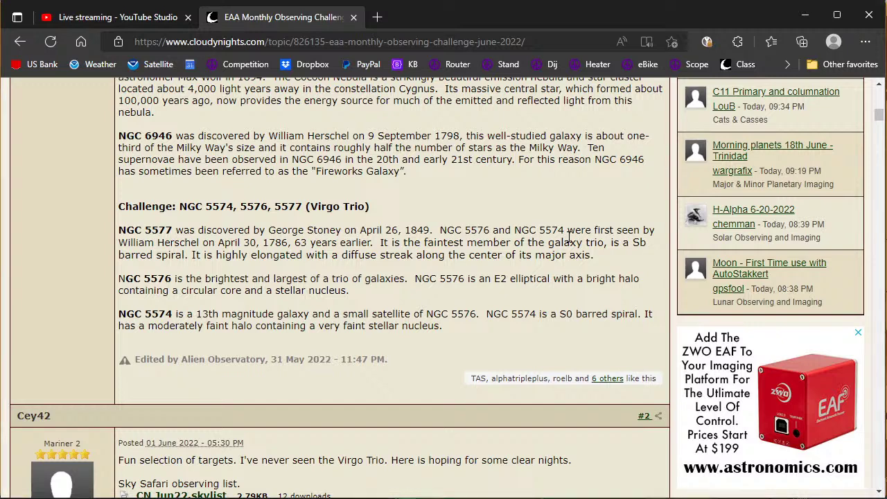
key(alt+Tab)
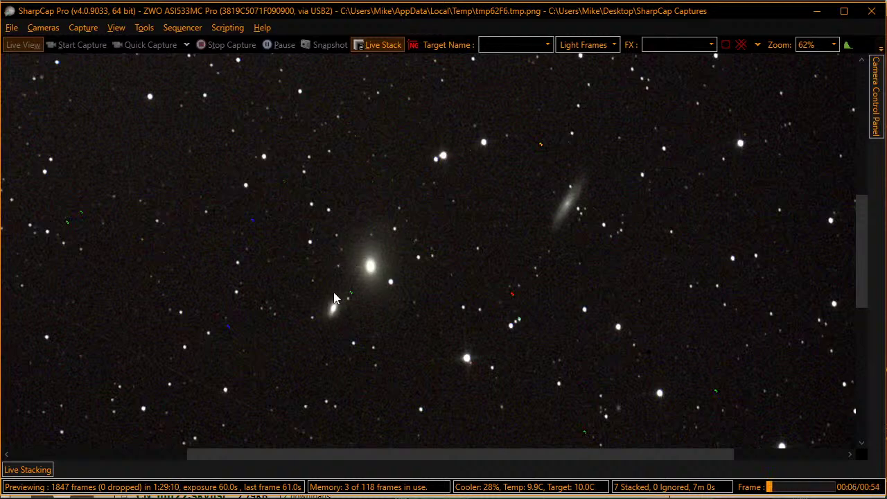
key(alt+Tab)
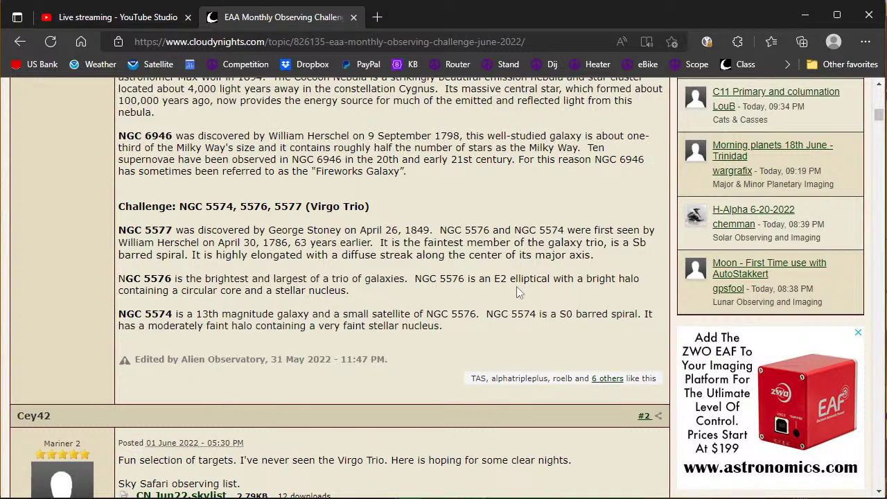
key(alt+Tab)
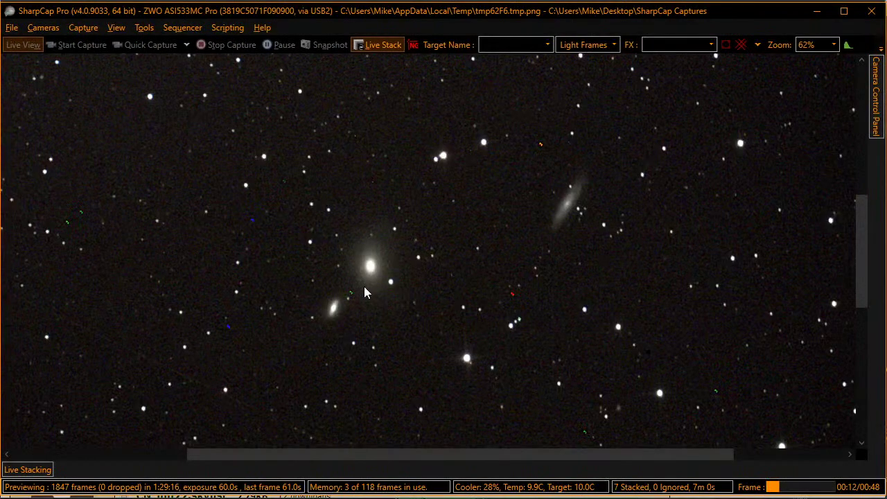
key(alt+Tab)
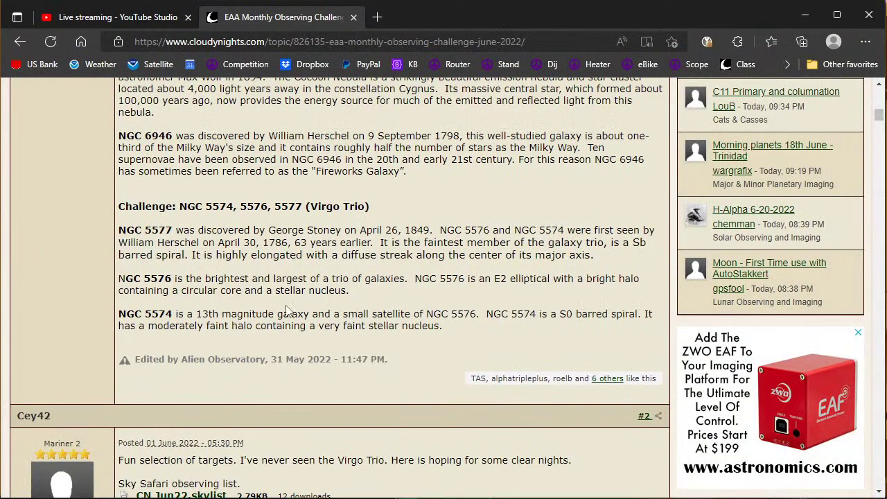
key(alt+Tab)
key(alt+Tab)
key(alt+Tab)
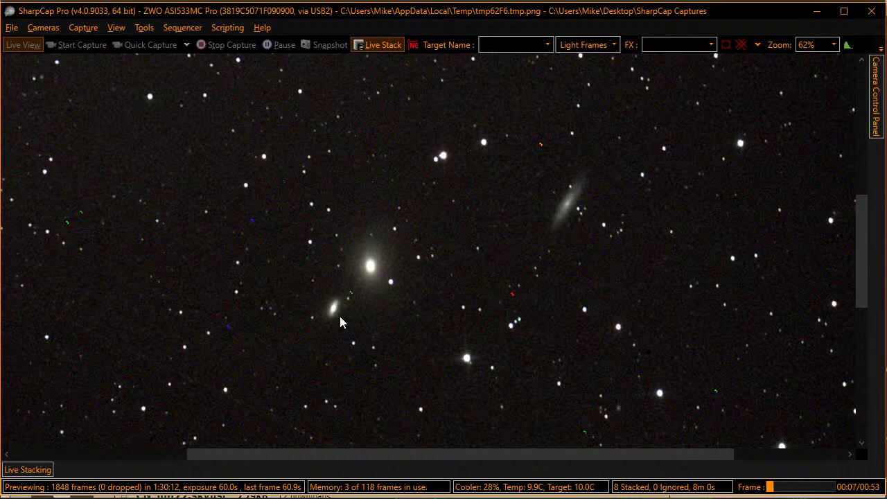
Inspect the elongated galaxy NGC 5577 up close and check it against its description on the challenge page.
scroll(631, 185, up, 5)
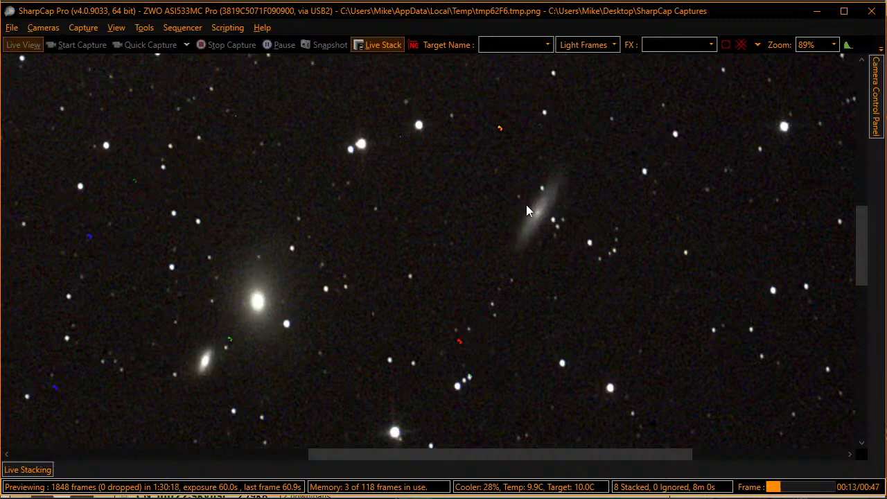
key(alt+Tab)
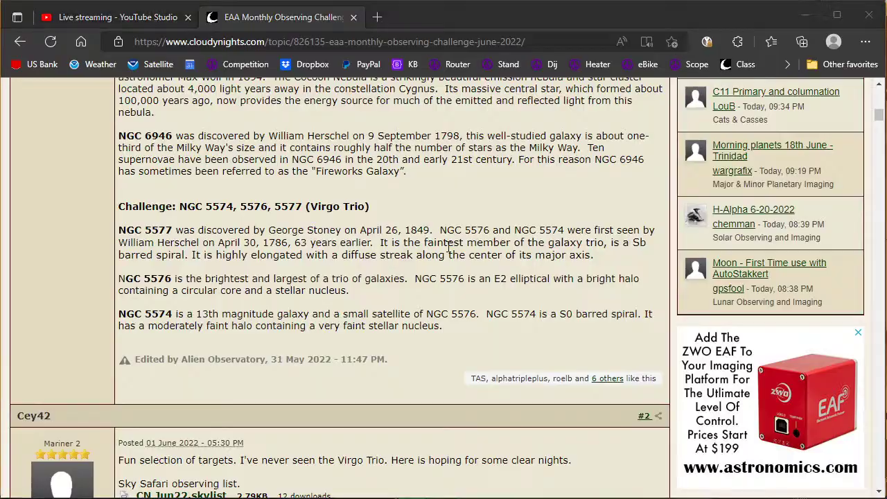
key(alt+Tab)
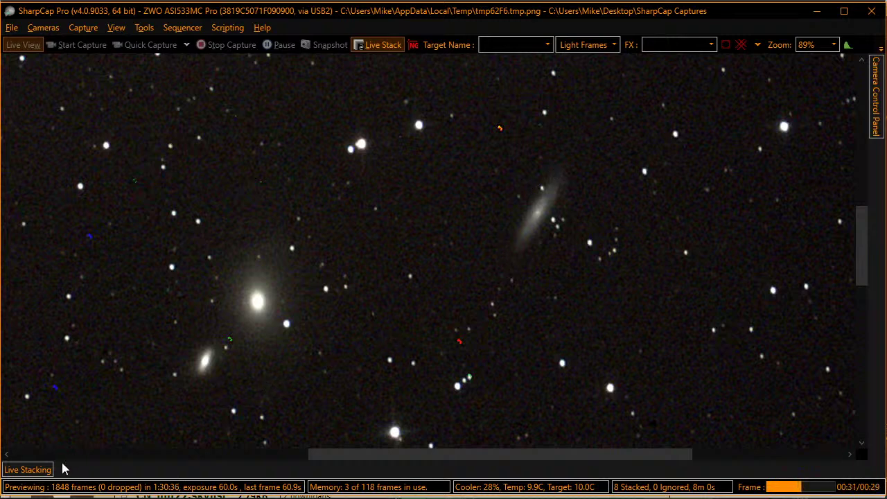
Raise the live stack histogram's black level slightly to the peak and fine-tune the mid level for a darker background.
click(42, 470)
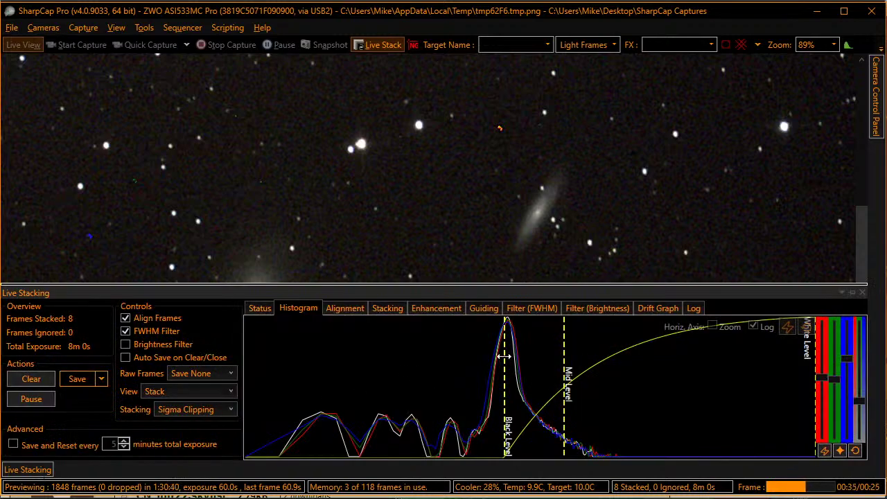
drag(505, 355, 509, 355)
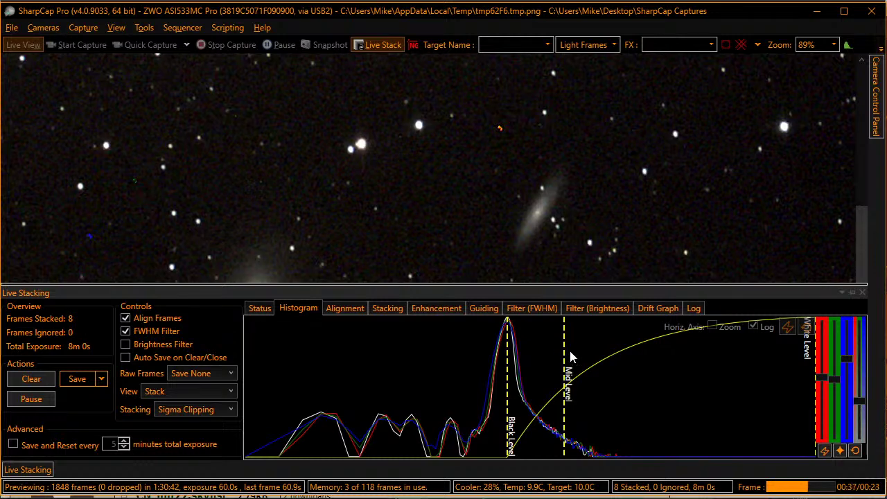
drag(567, 348, 549, 348)
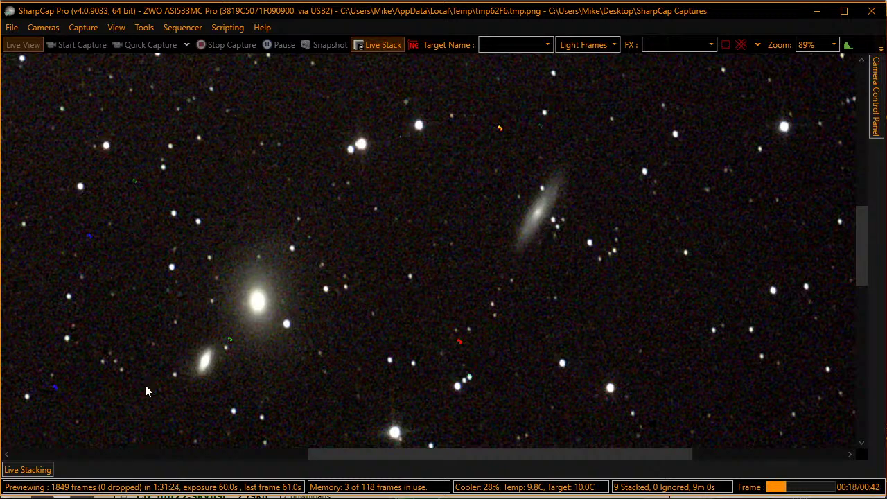
click(37, 471)
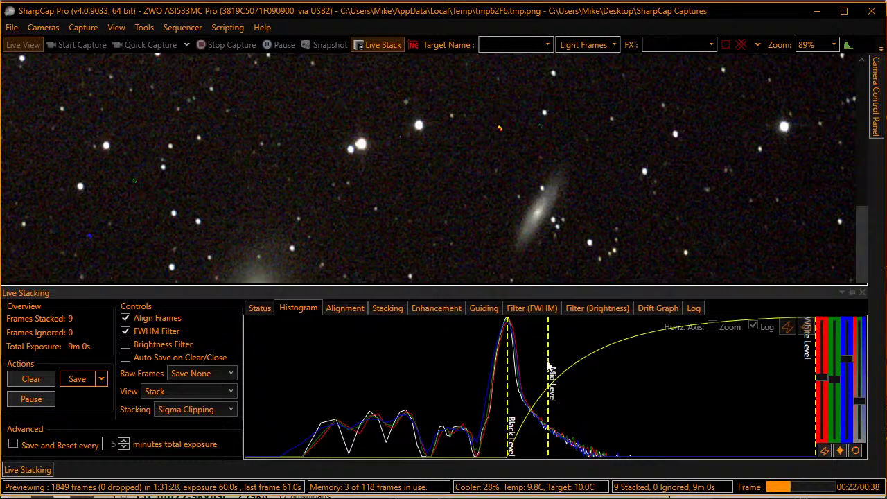
drag(549, 361, 562, 363)
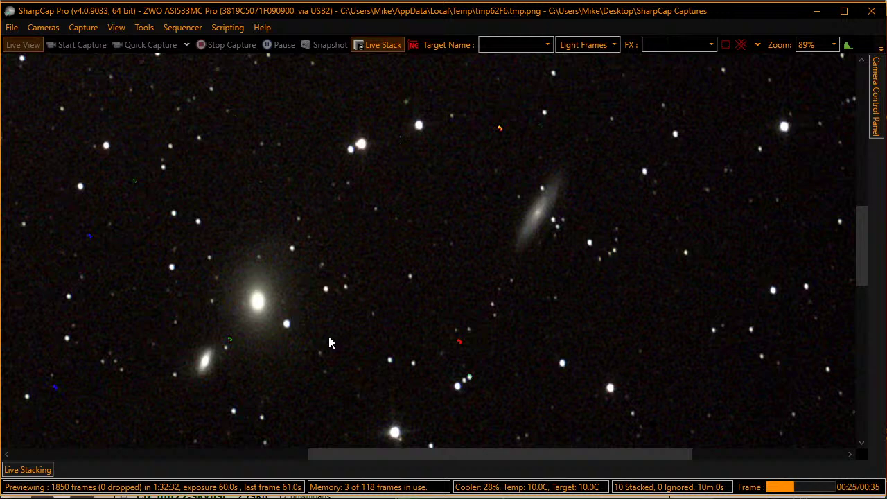
scroll(305, 338, down, 1)
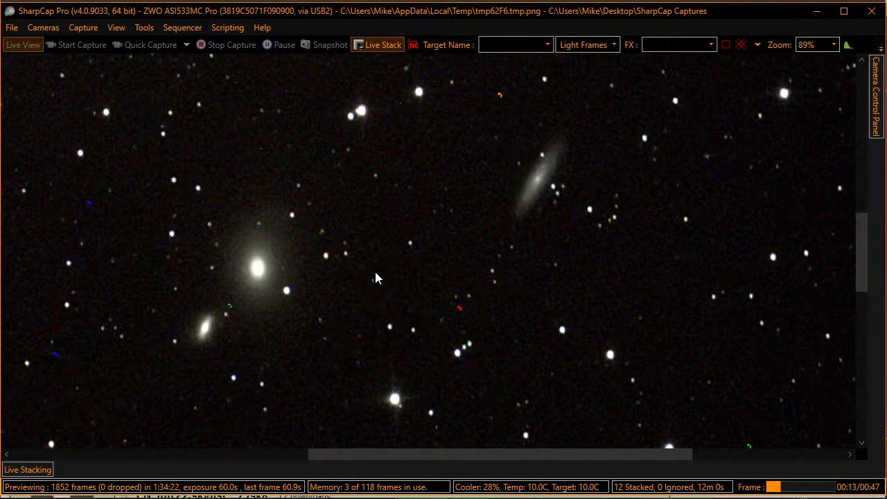
key(alt+Tab)
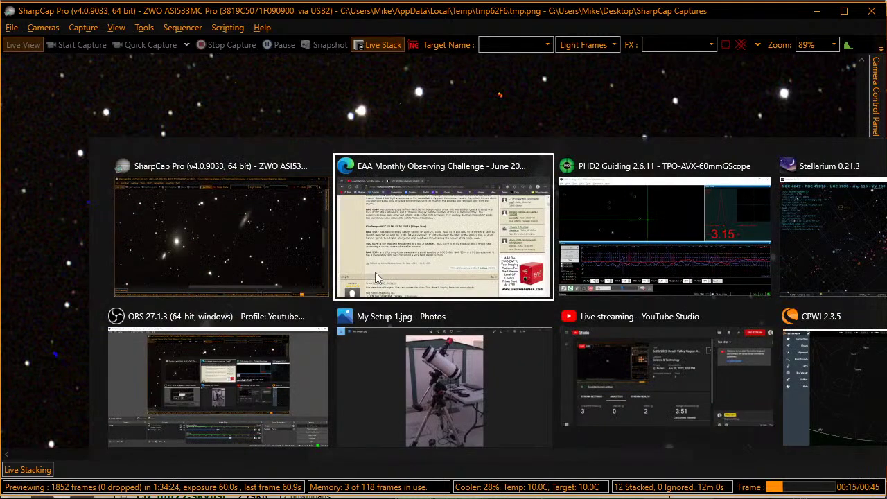
key(Escape)
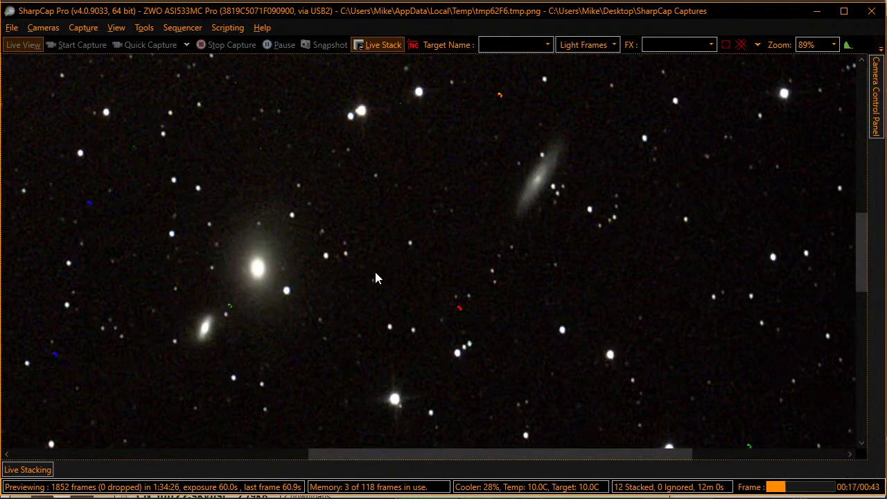
Glance at NGC 4647 in Stellarium, return to SharpCap, run the Next Target 533.scs sequence and close its progress window.
key(alt+Tab)
key(alt+Tab)
key(alt+Tab)
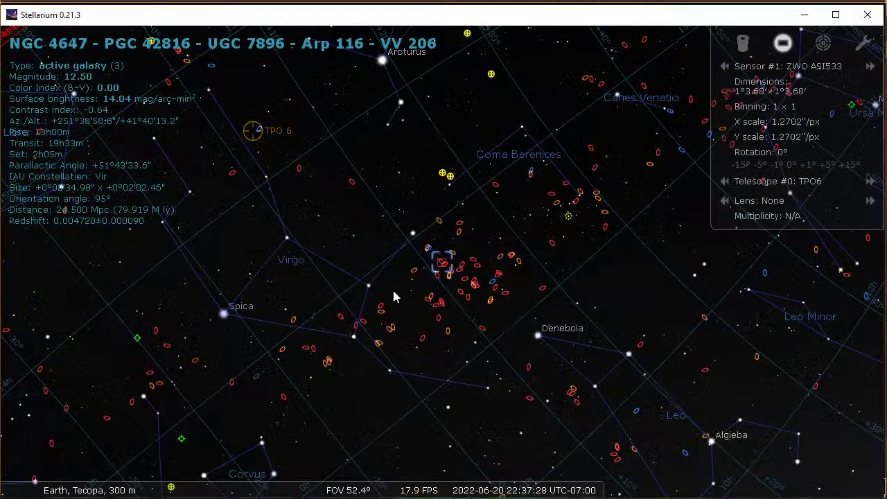
key(alt+Tab)
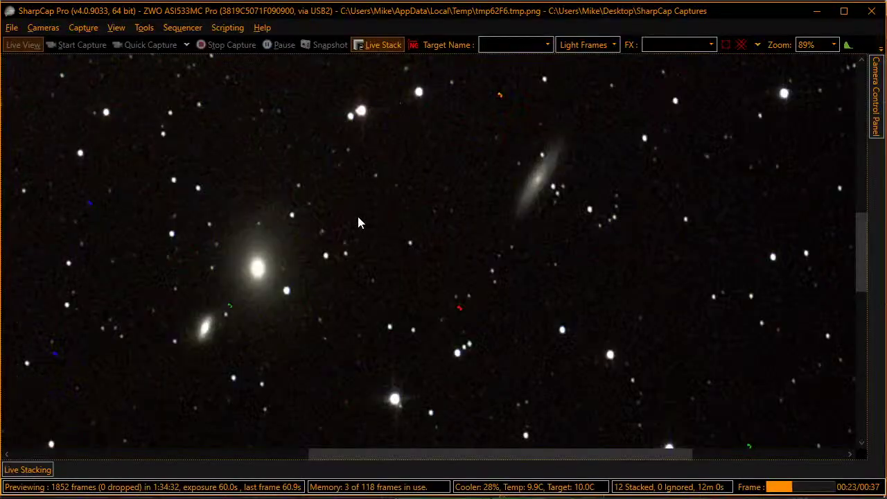
click(187, 27)
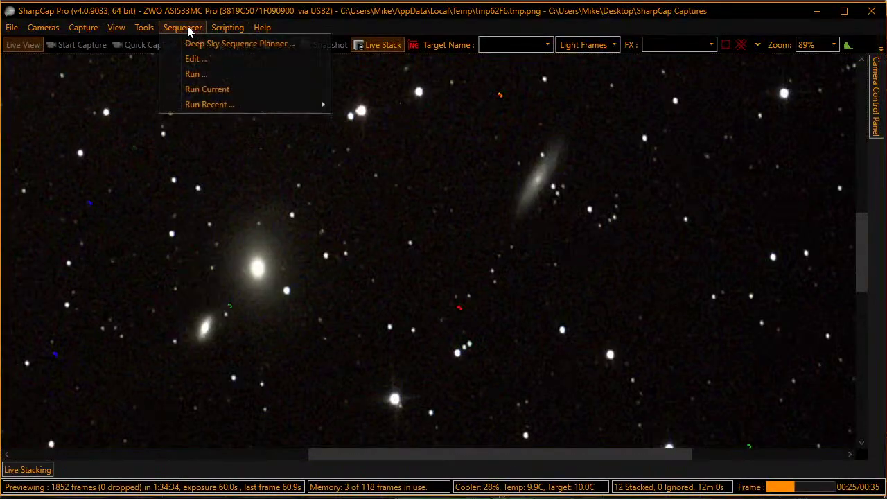
mouse_move(294, 106)
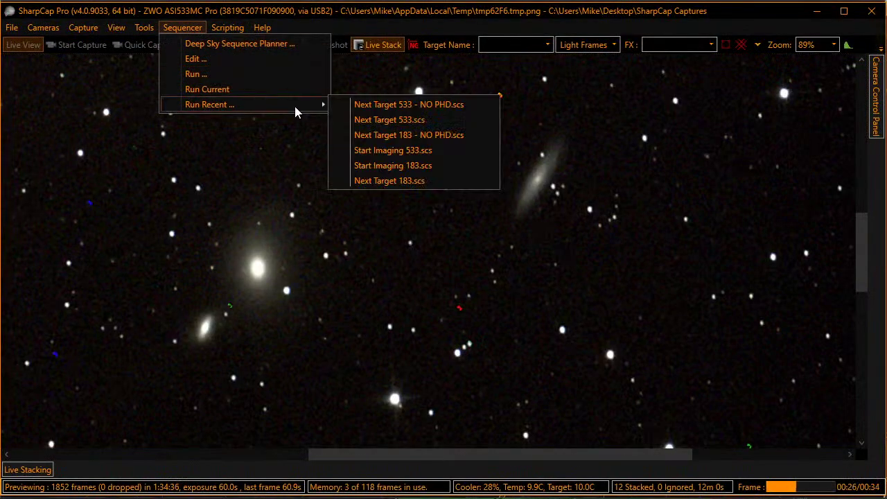
click(372, 120)
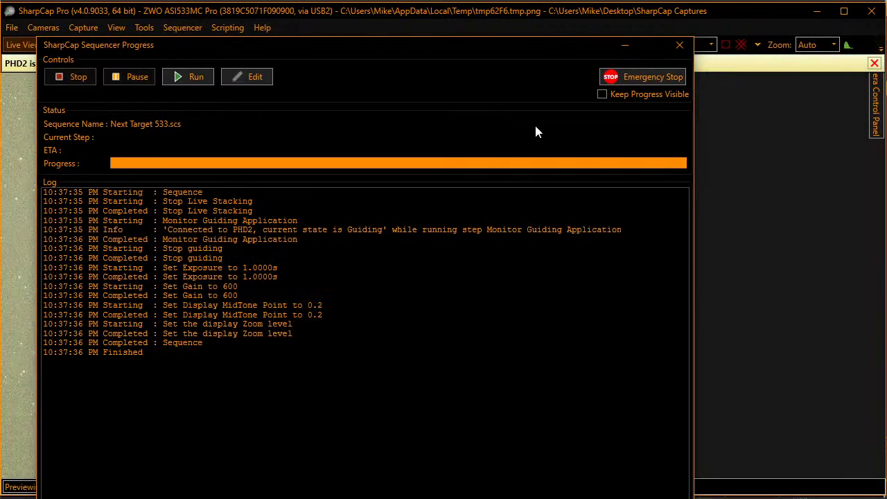
click(678, 44)
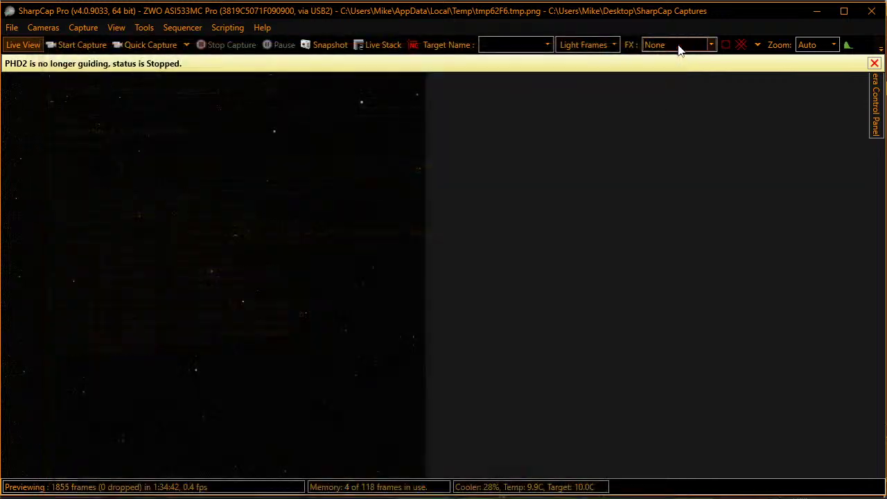
Switch to Stellarium, slew the telescope to NGC 4647 and return to SharpCap to check the field.
key(alt+Tab)
click(481, 205)
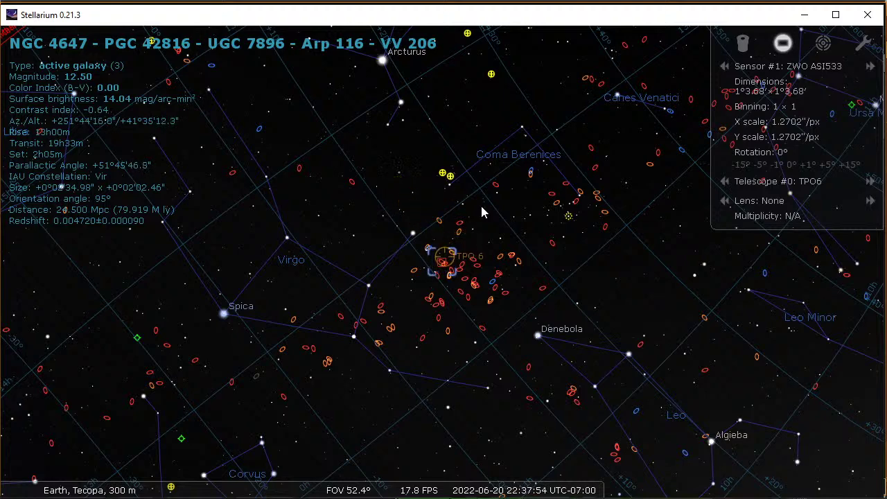
key(alt+Tab)
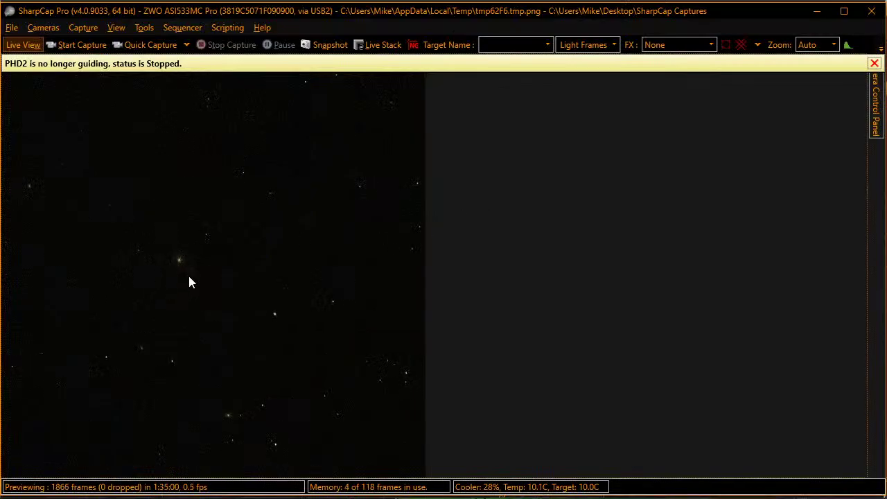
Run the Start Imaging 533.scs sequence to begin guiding and a new live stack, then close its progress window.
click(174, 27)
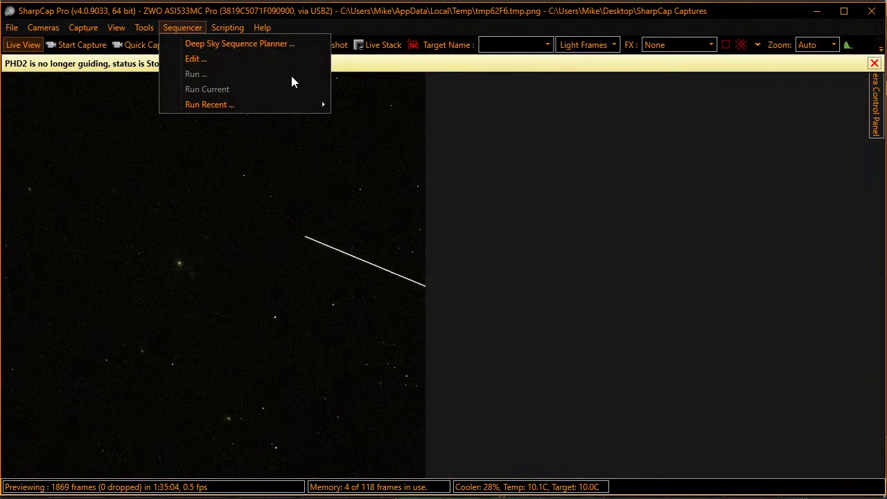
mouse_move(319, 106)
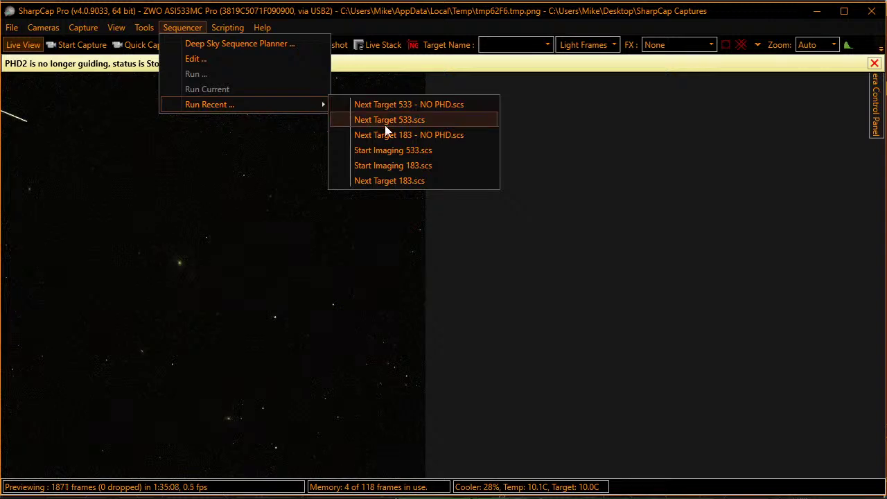
click(399, 151)
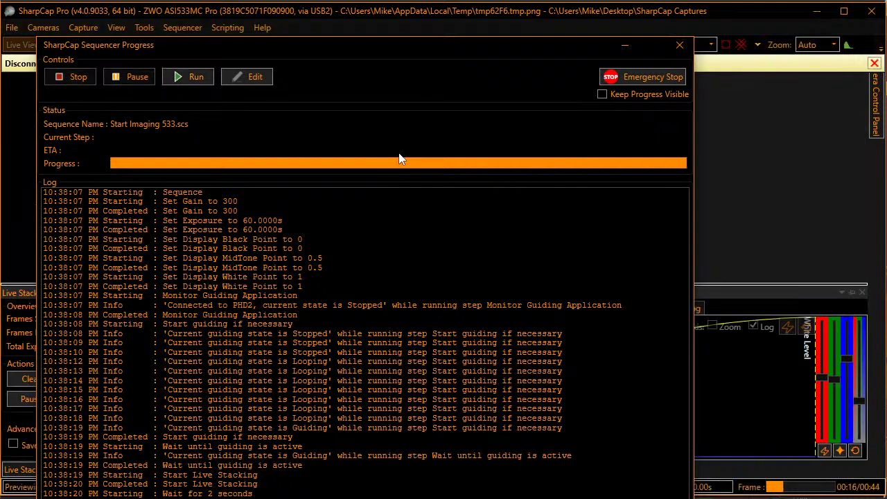
click(679, 45)
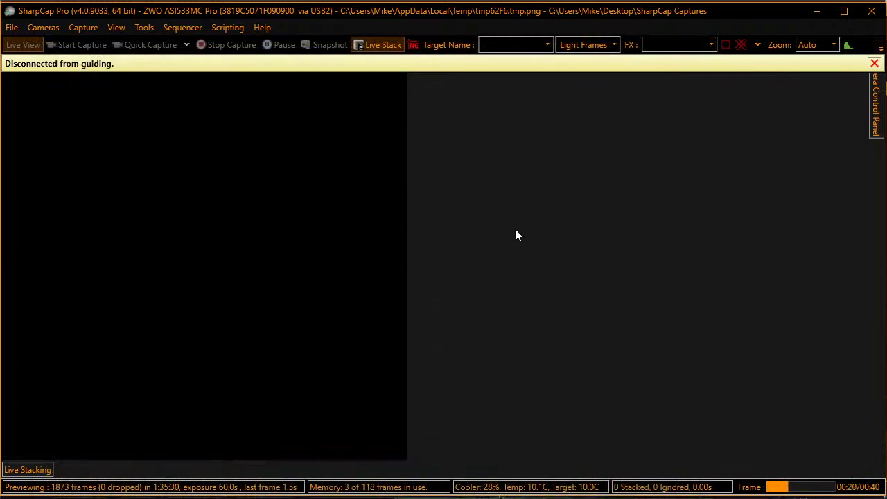
Switch to YouTube Studio, open the supernova image link from the live chat and enlarge the area around SN2022hrs in NGC4647.
key(alt+Tab)
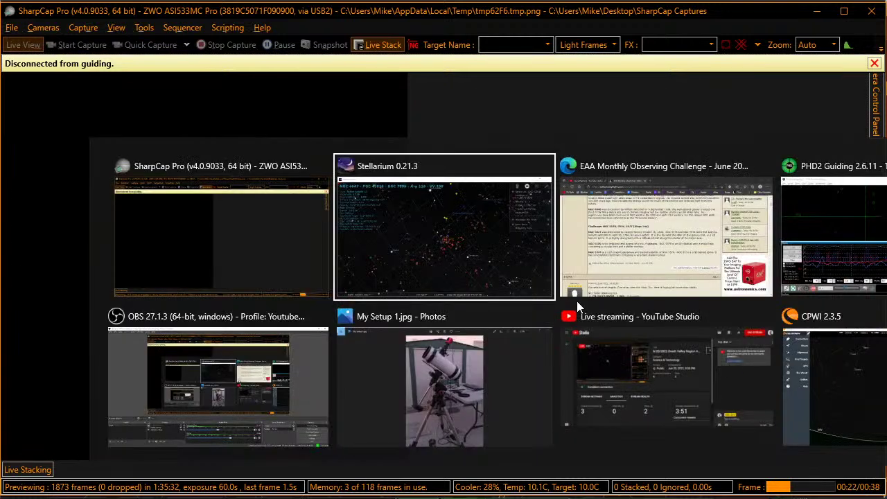
key(alt+Tab)
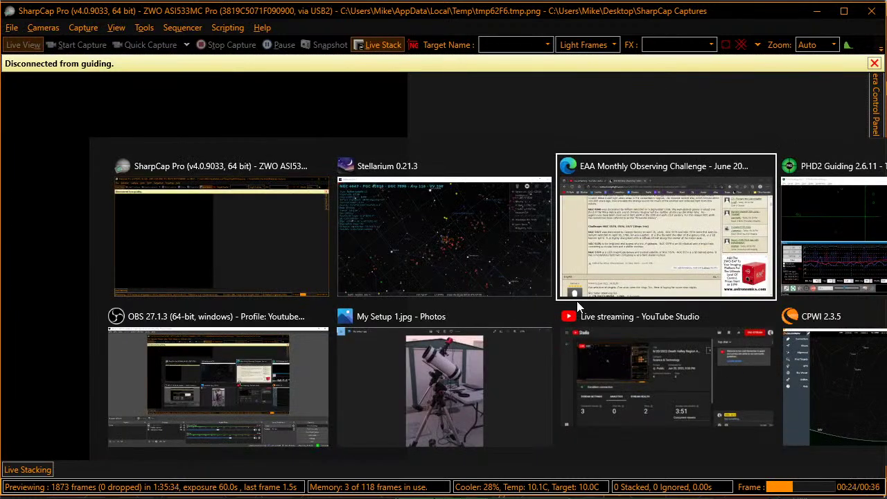
key(alt+Tab)
key(alt+Tab)
key(alt+Tab)
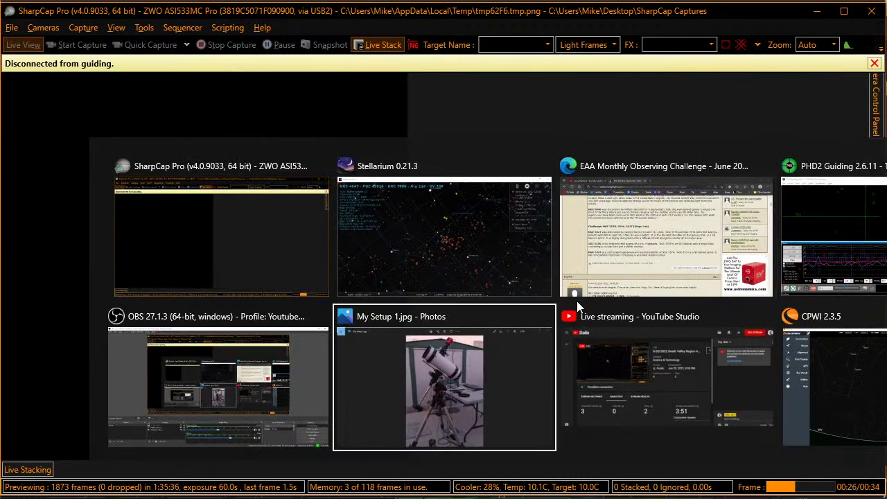
key(alt+Tab)
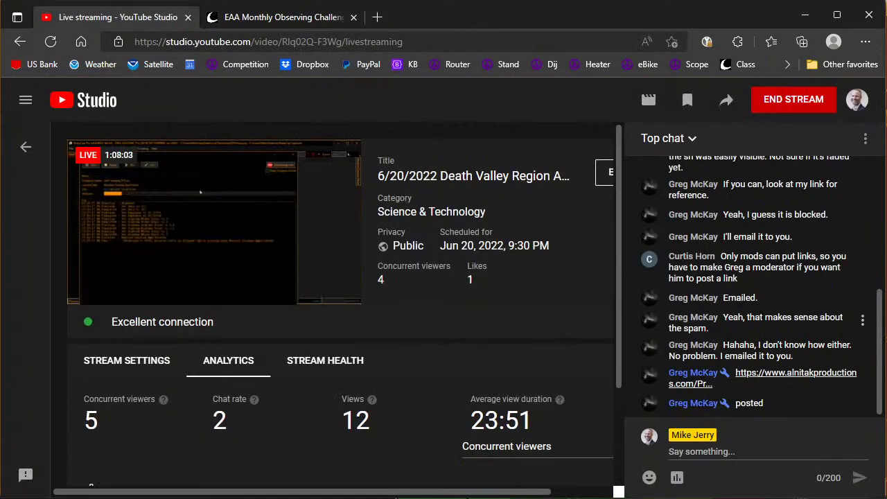
click(756, 373)
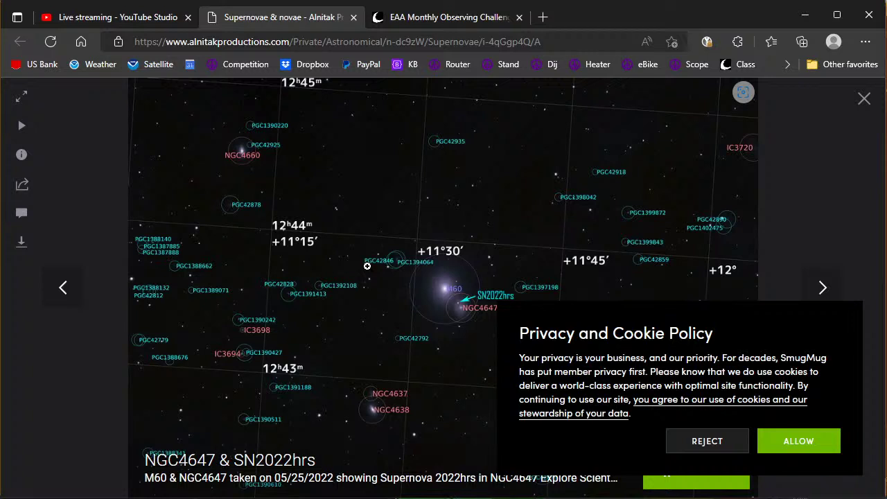
click(467, 313)
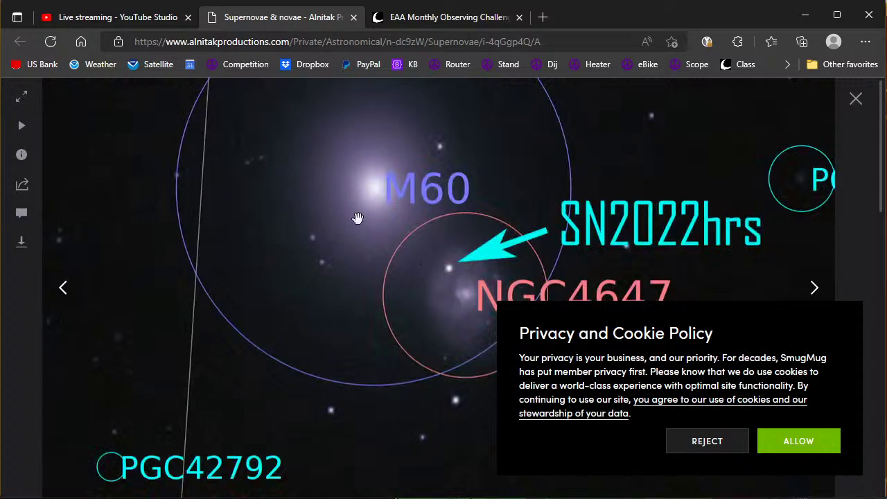
Return to SharpCap and raise the live stack histogram's black level to the peak and its mid level for a darker background.
key(alt+Tab)
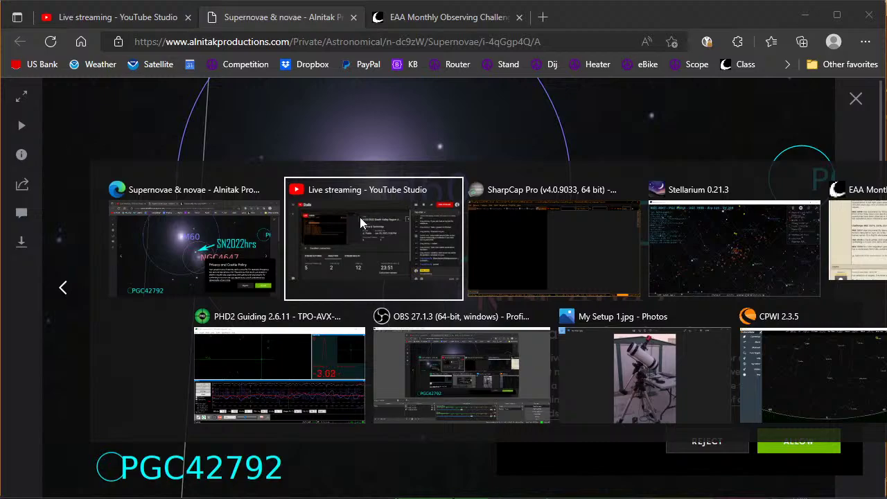
key(alt+Tab)
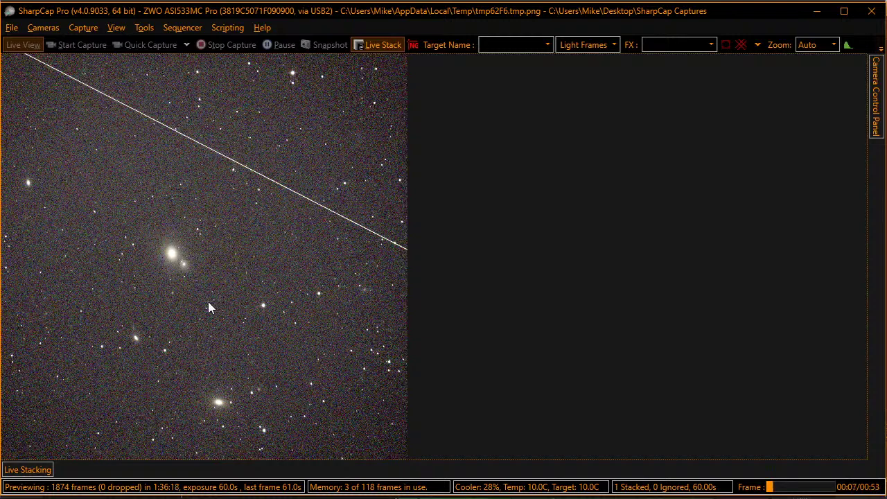
click(25, 474)
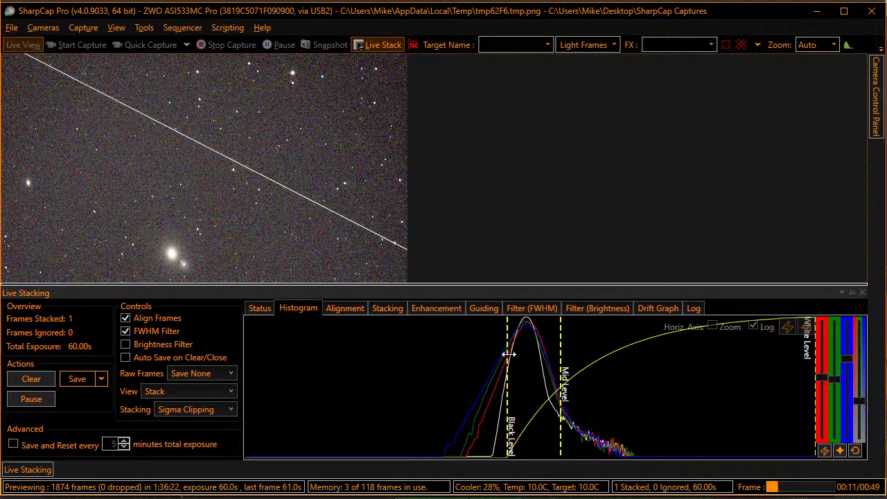
drag(509, 355, 525, 353)
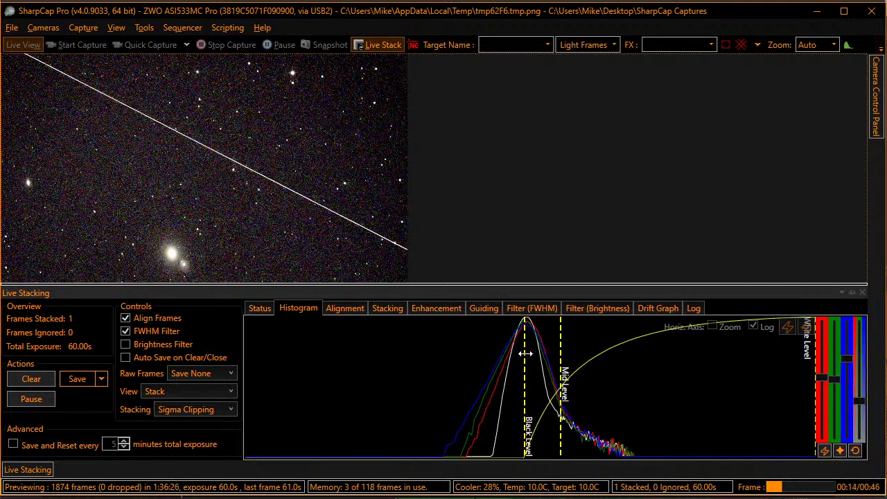
click(476, 211)
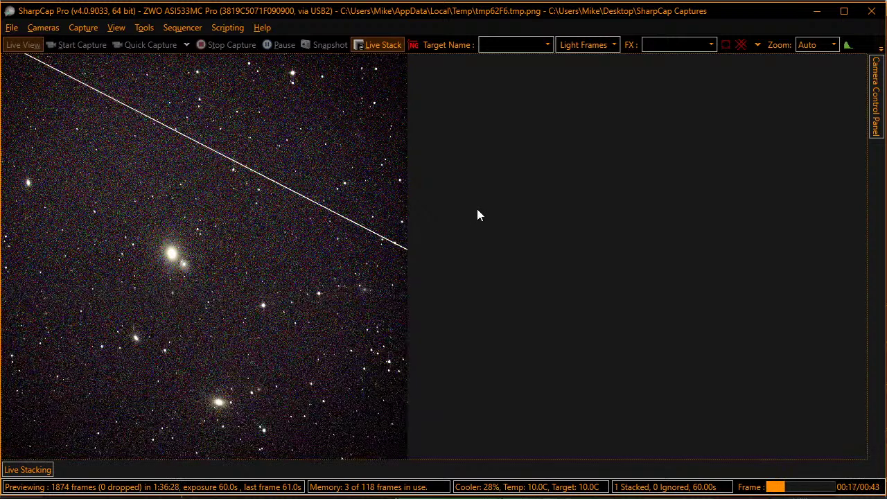
click(28, 469)
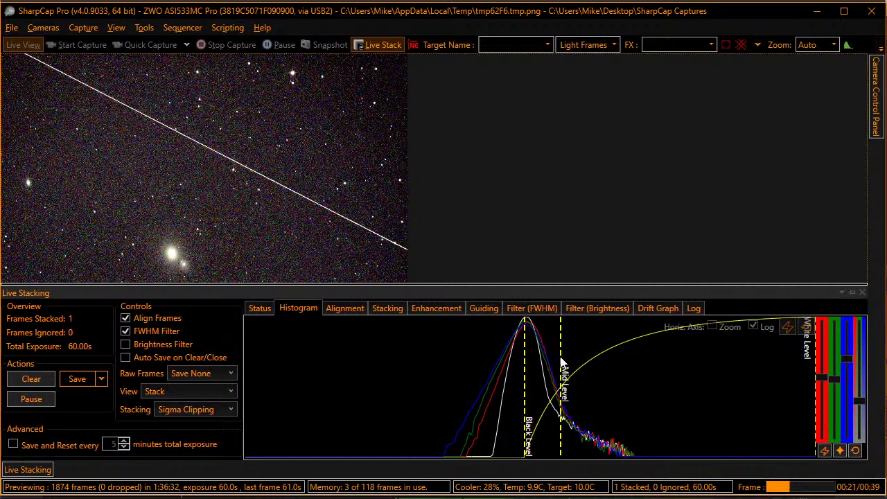
drag(562, 353, 594, 357)
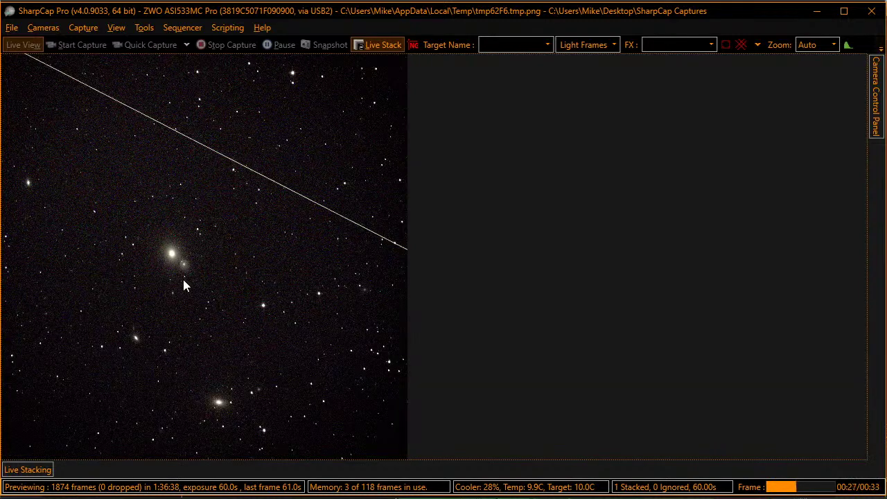
Inspect M60 and NGC 4647 up close in the live stack and compare the supernova's position with the annotated reference image.
scroll(175, 277, up, 3)
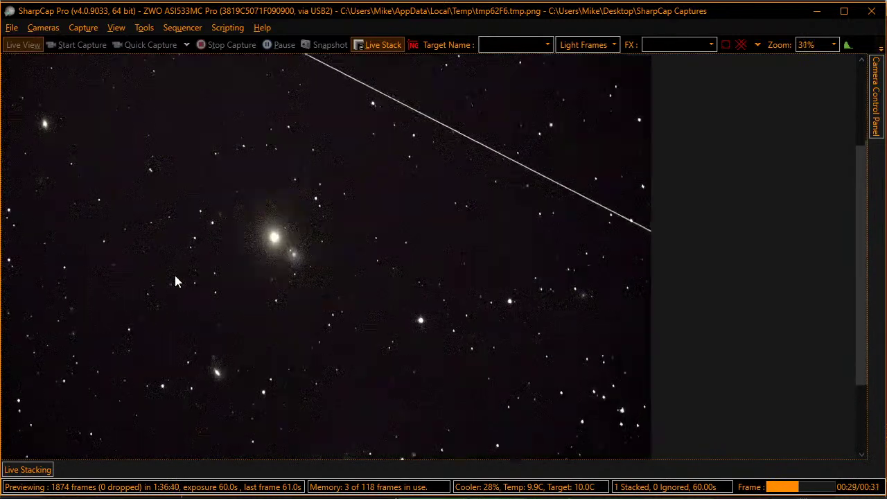
scroll(424, 251, up, 3)
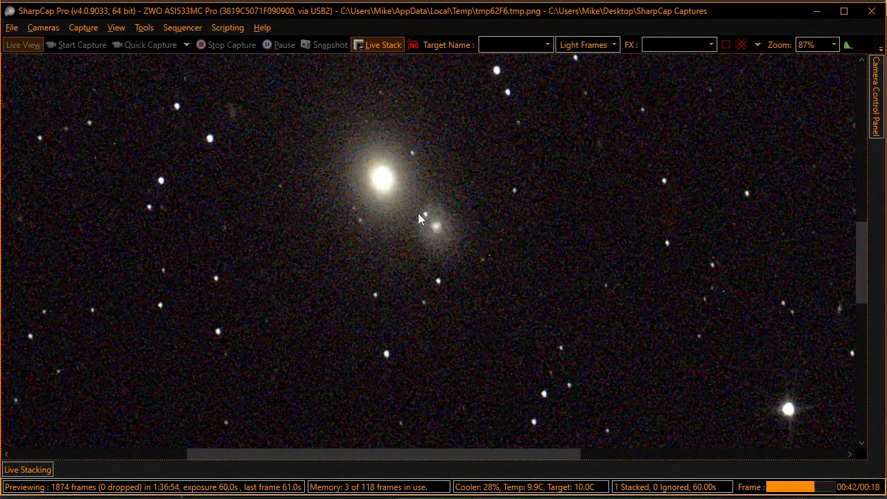
key(alt+Tab)
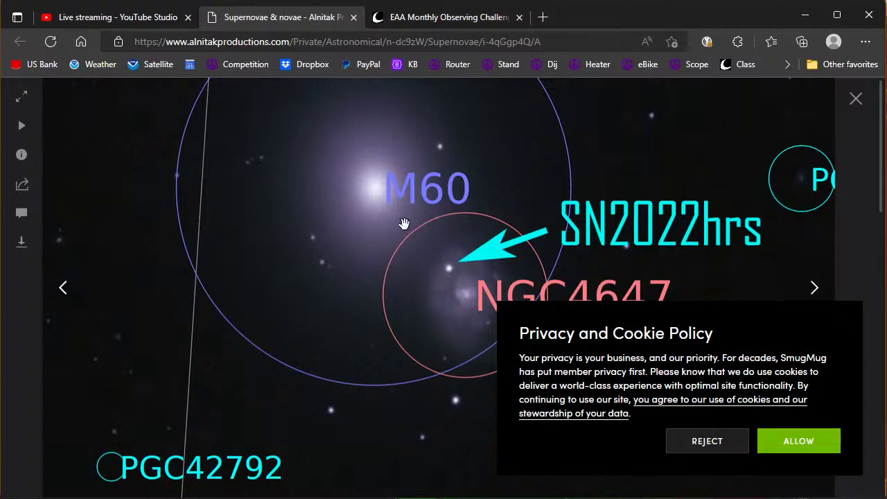
key(alt+Tab)
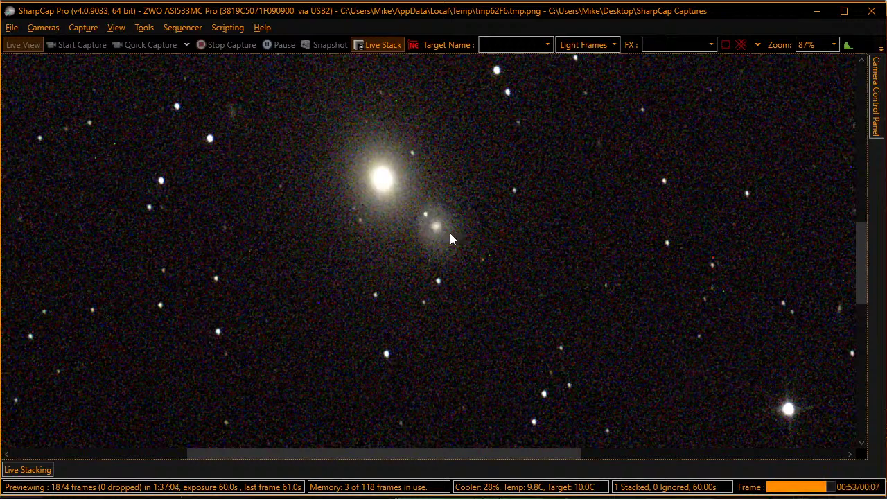
scroll(450, 233, up, 1)
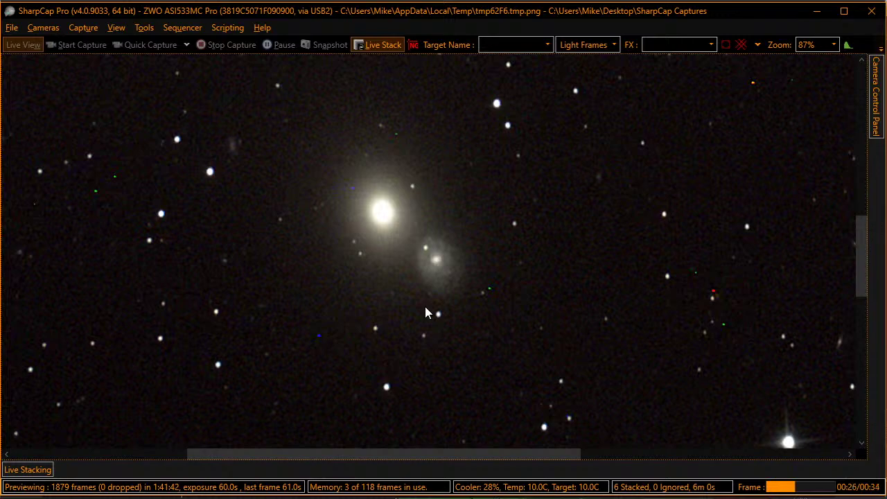
Close the supernova image page and review the hard and medium targets on the June observing challenge page.
key(alt+Tab)
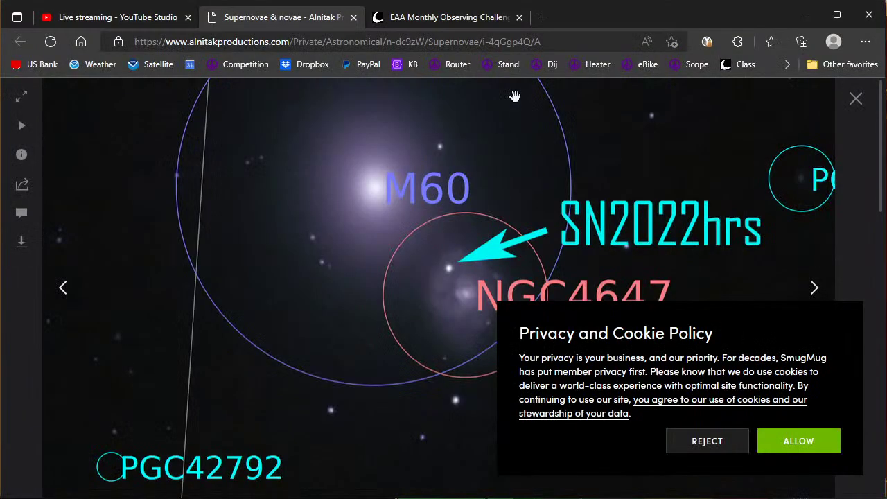
click(353, 18)
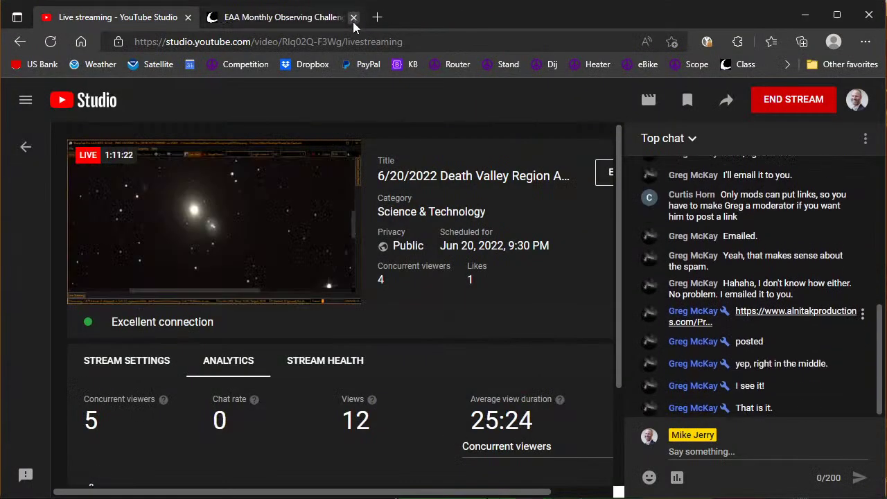
click(315, 19)
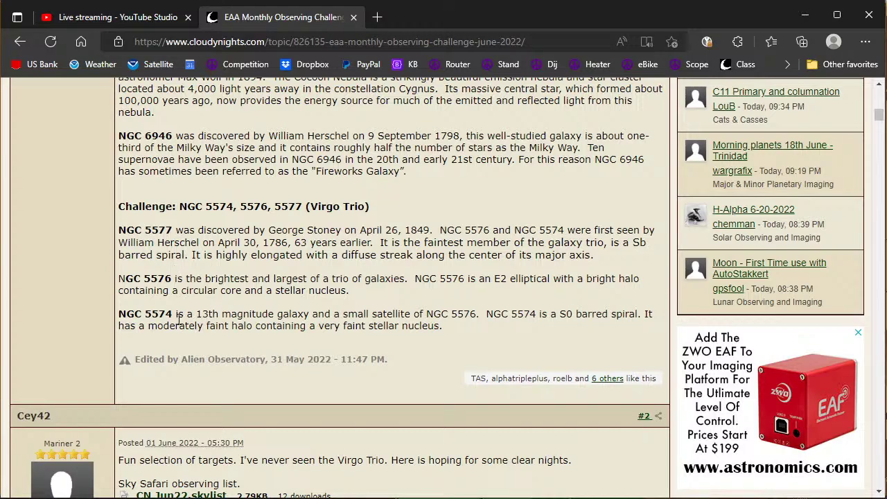
scroll(177, 305, up, 3)
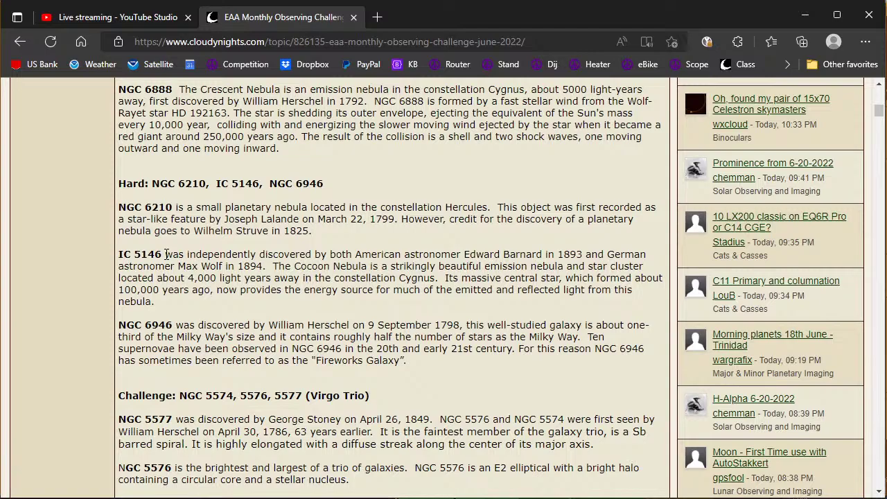
scroll(165, 254, up, 3)
scroll(165, 254, up, 1)
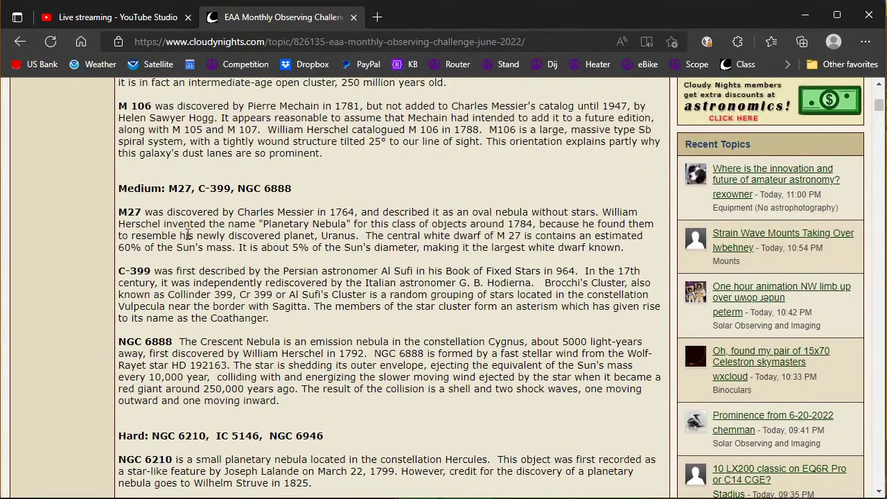
Review the easy and medium targets on the June observing challenge page and switch back to SharpCap.
scroll(193, 267, up, 2)
scroll(193, 267, up, 1)
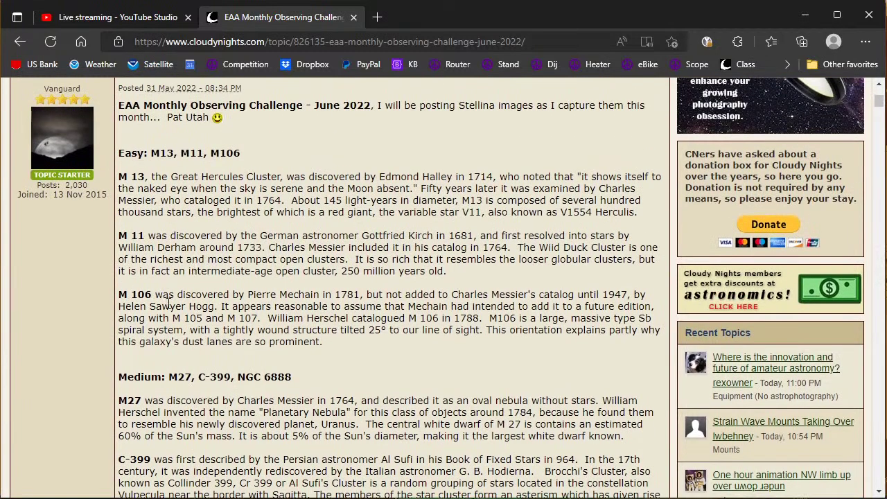
key(alt+Tab)
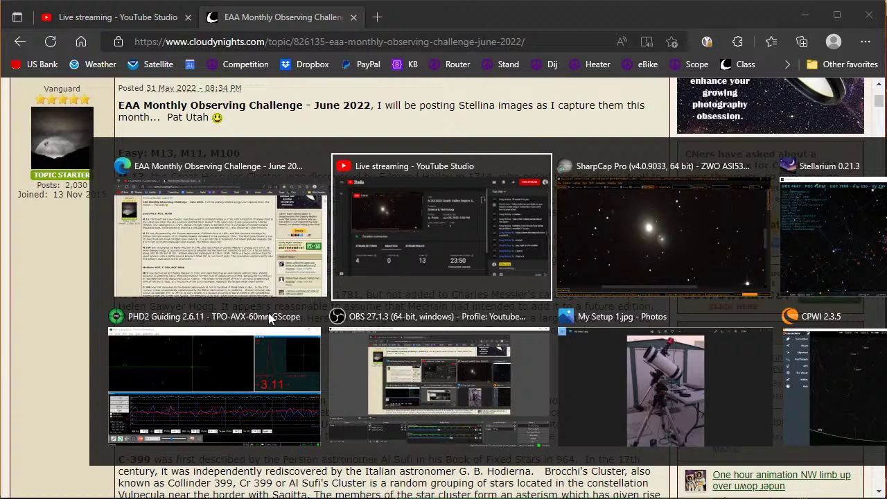
key(alt+Tab)
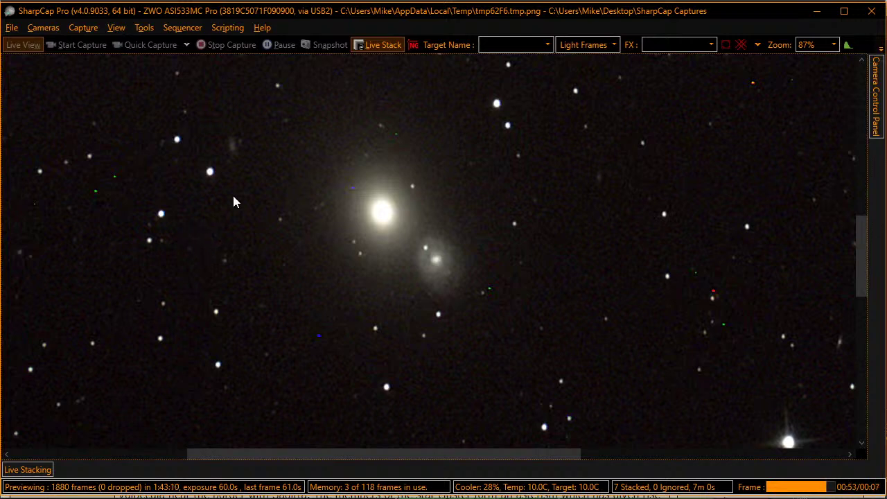
Run the recent sequence Next Target 533.scs to stop stacking and guiding, and close its progress window.
click(183, 31)
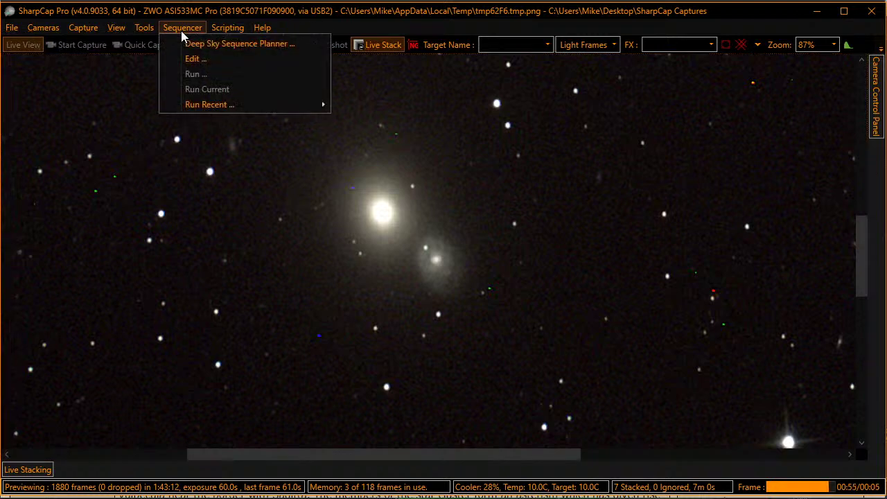
mouse_move(298, 108)
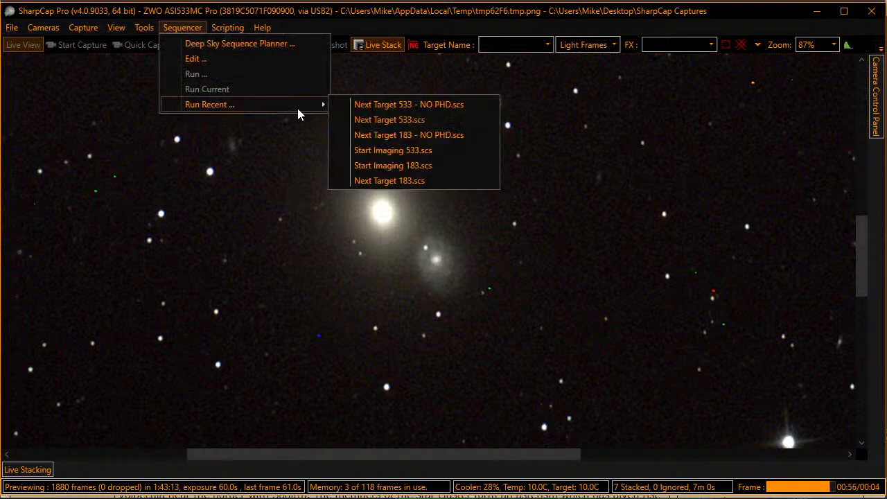
click(383, 119)
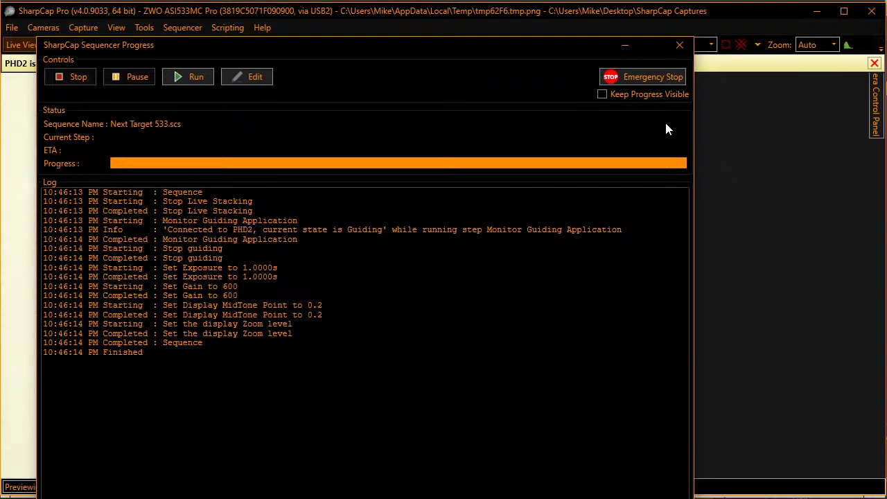
click(679, 44)
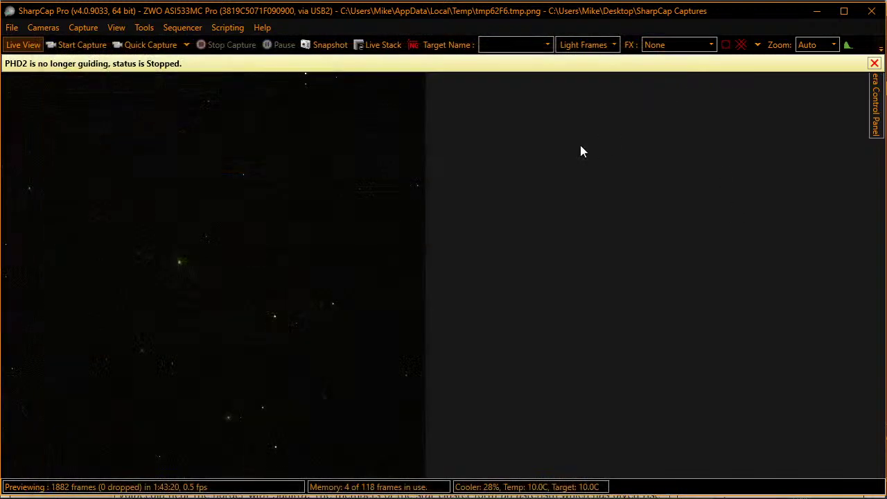
Switch to Stellarium, select M 106 as the next telescope target and return to SharpCap.
key(alt+Tab)
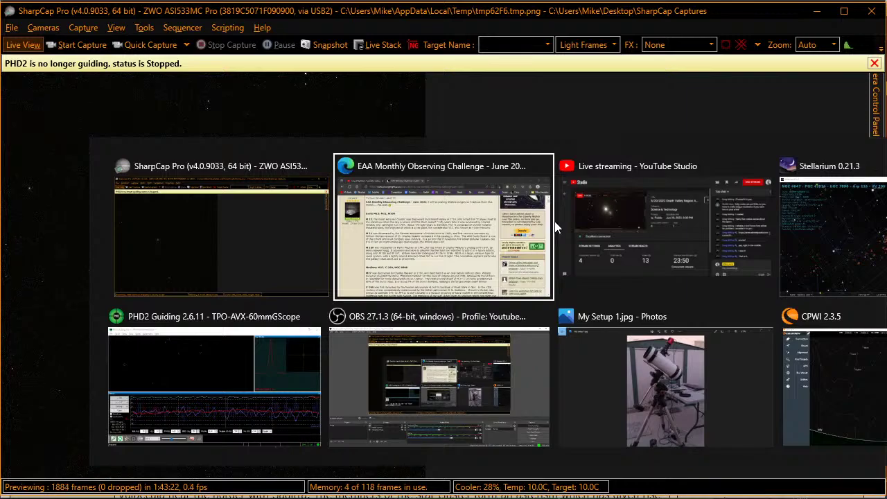
key(alt+Tab)
key(alt+Tab)
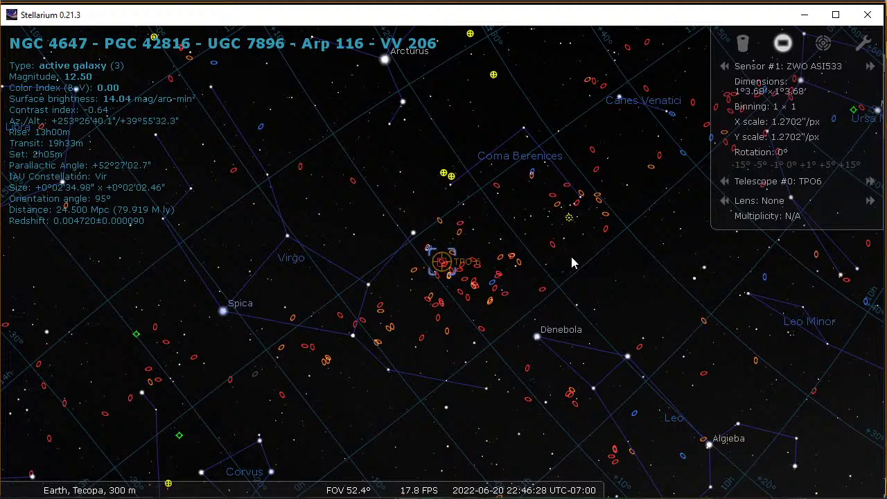
drag(657, 186, 495, 247)
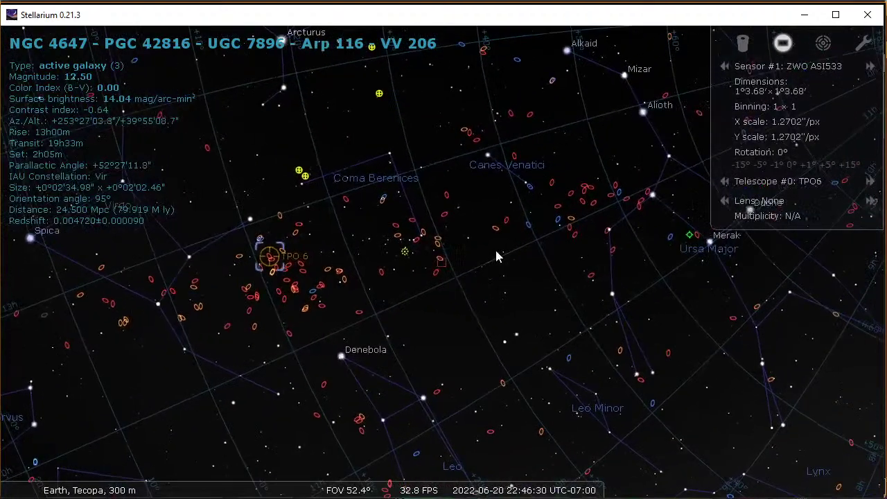
click(579, 192)
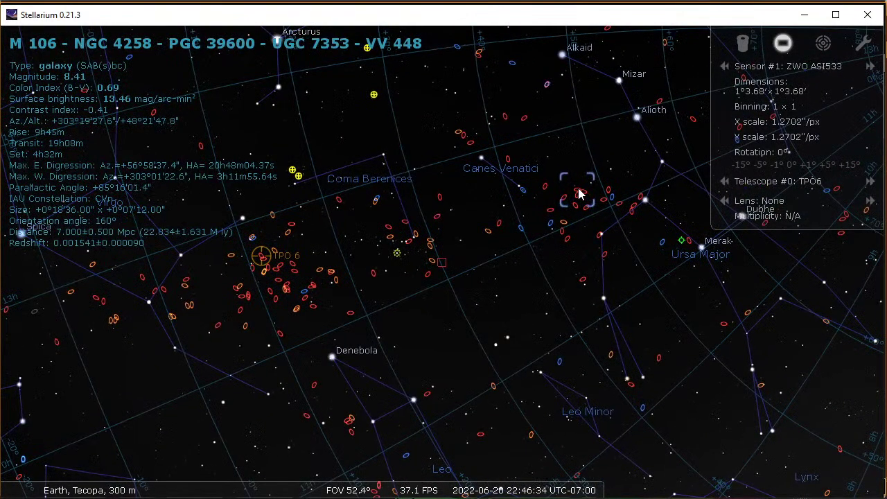
key(alt+Tab)
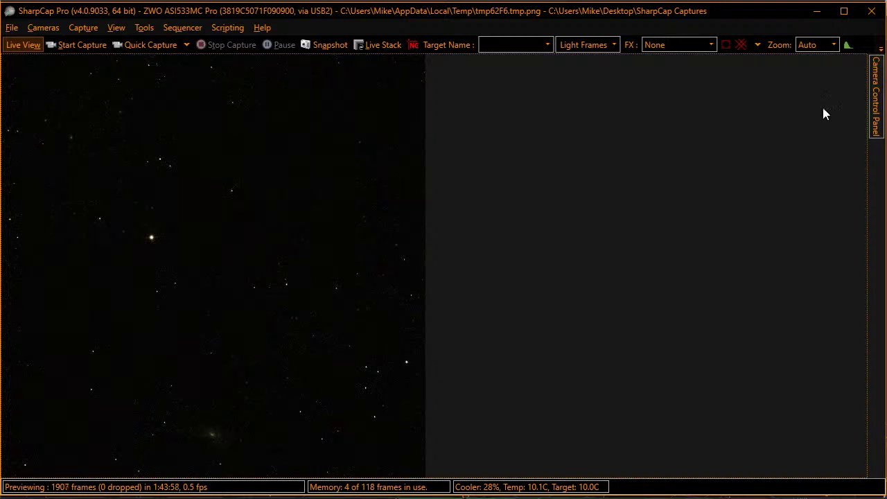
Try to plate solve and recenter the mount on M 106, raising the exposure to 2000 ms for a second attempt.
mouse_move(876, 87)
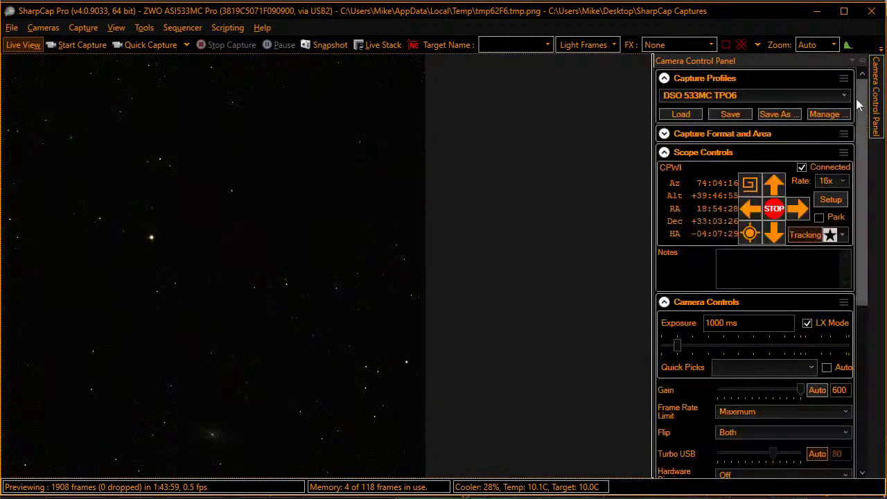
click(750, 234)
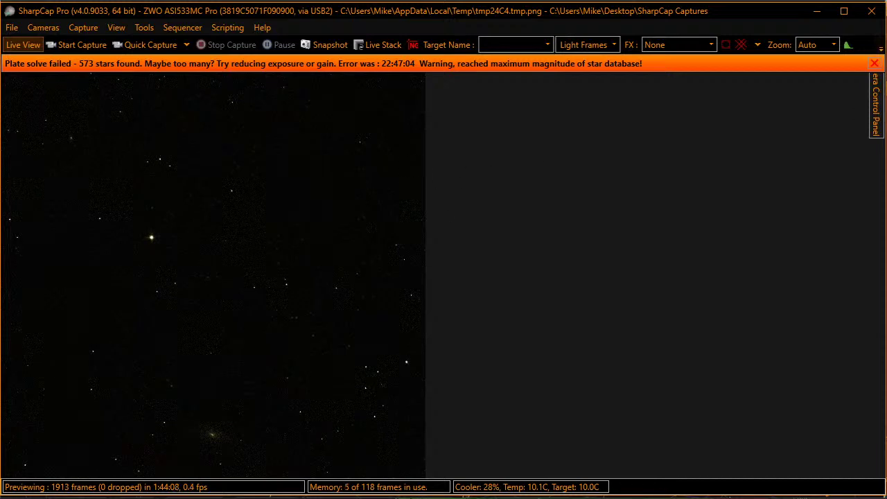
click(875, 107)
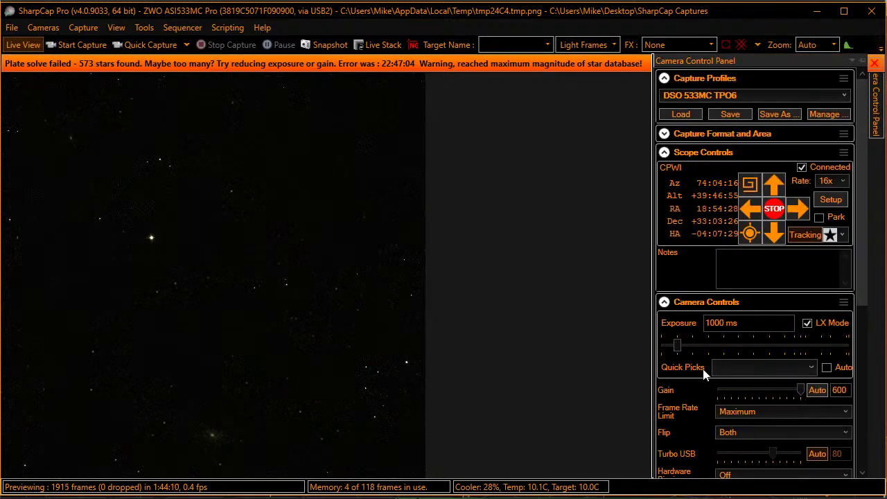
click(707, 342)
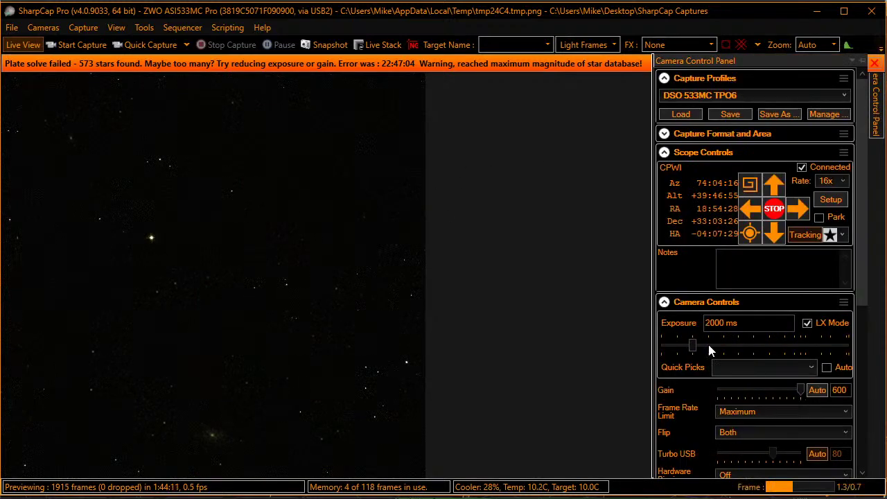
click(748, 234)
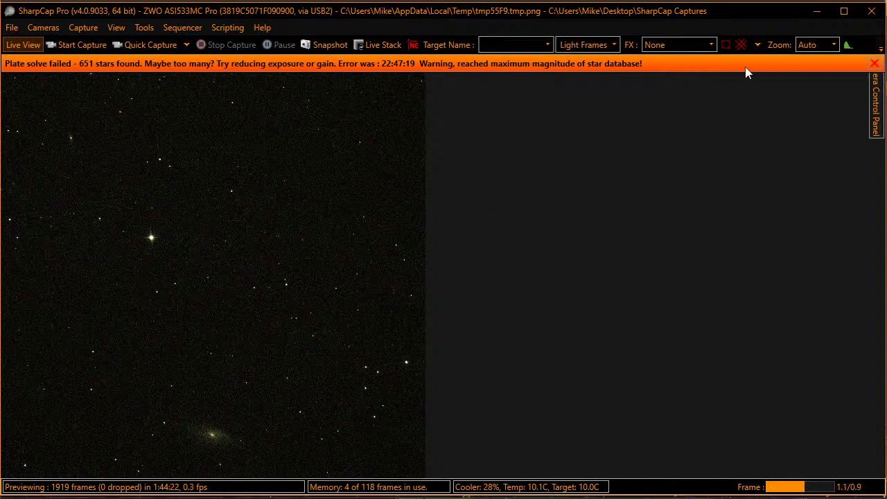
Set the camera exposure to 4 s and plate solve, sync and recenter the mount on M 106.
mouse_move(877, 104)
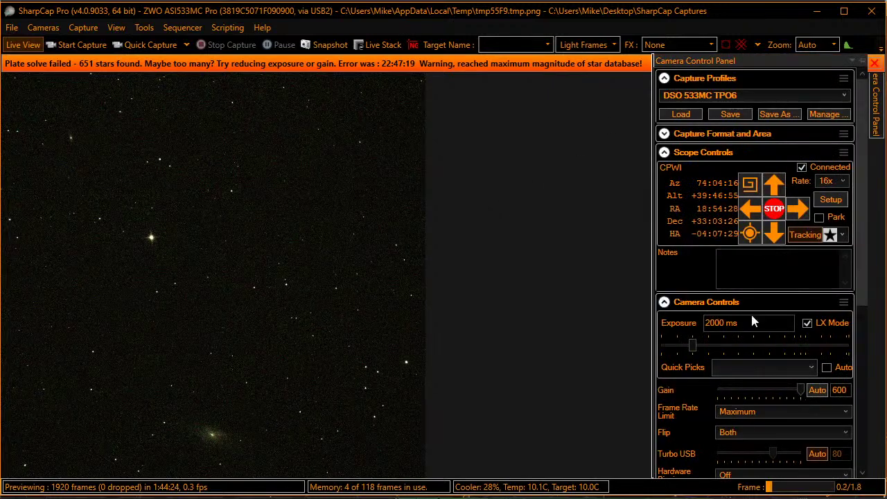
click(737, 346)
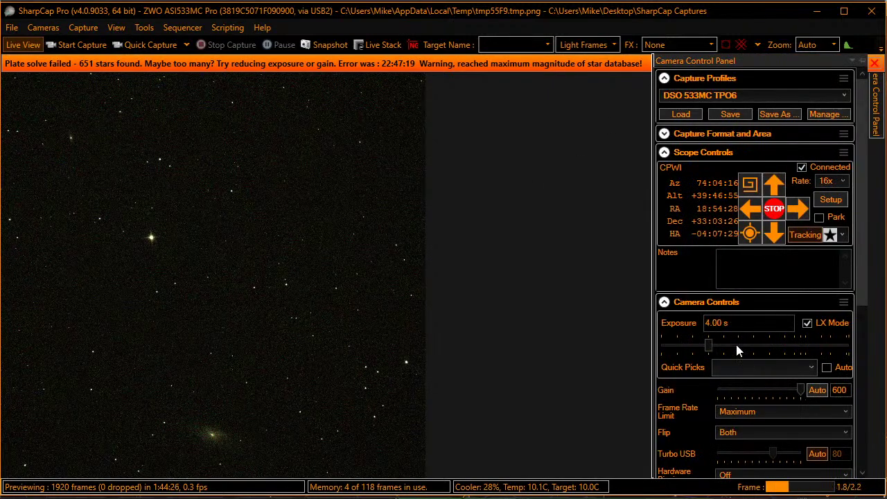
click(751, 233)
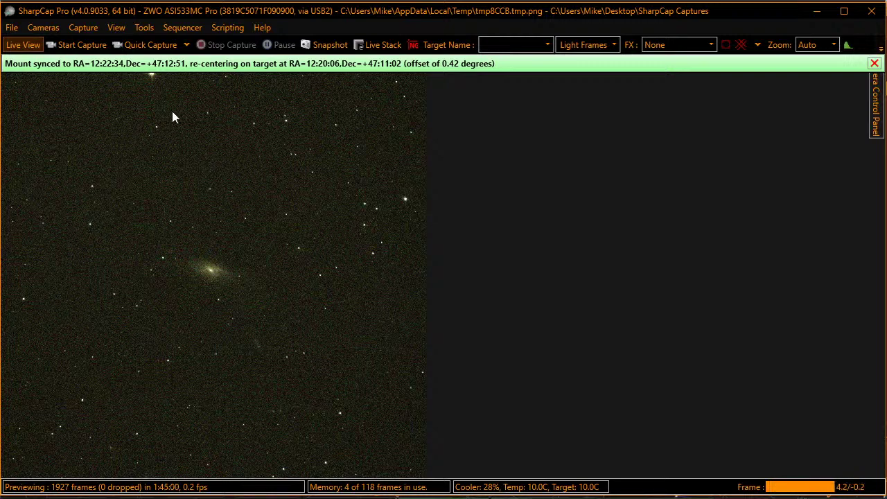
Run the recent sequence Start Imaging 533.scs to start guiding and live stacking, and close its progress window.
click(183, 27)
mouse_move(322, 106)
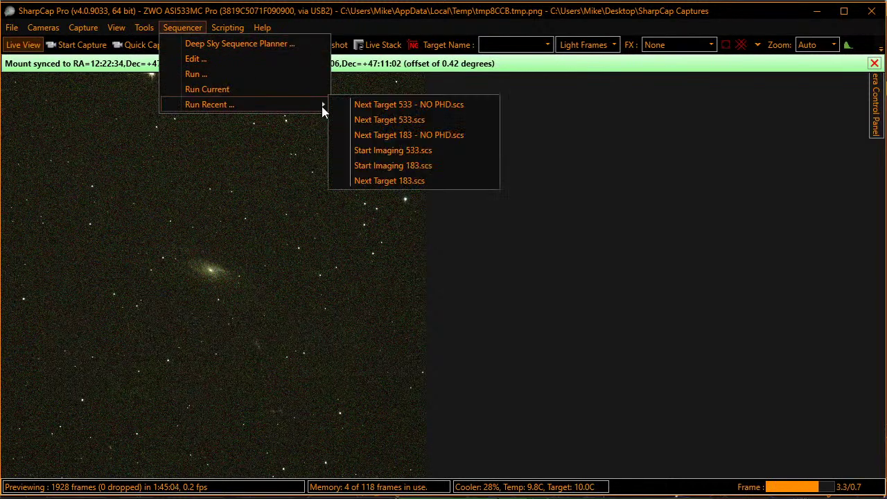
click(388, 150)
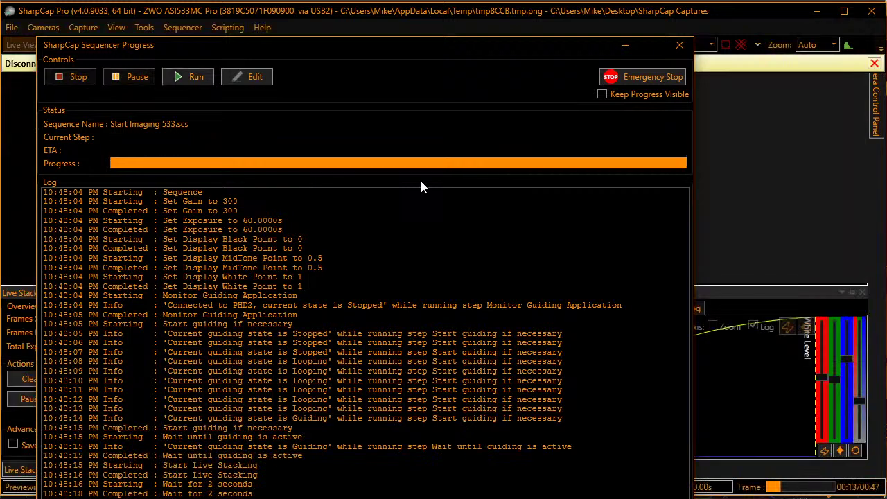
click(677, 44)
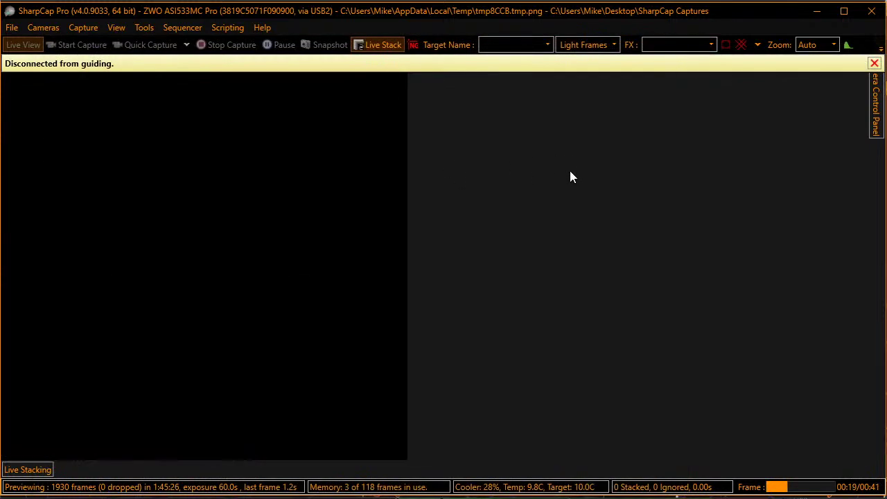
Read the M 106 entry on the June observing challenge page and return to SharpCap.
key(alt+Tab)
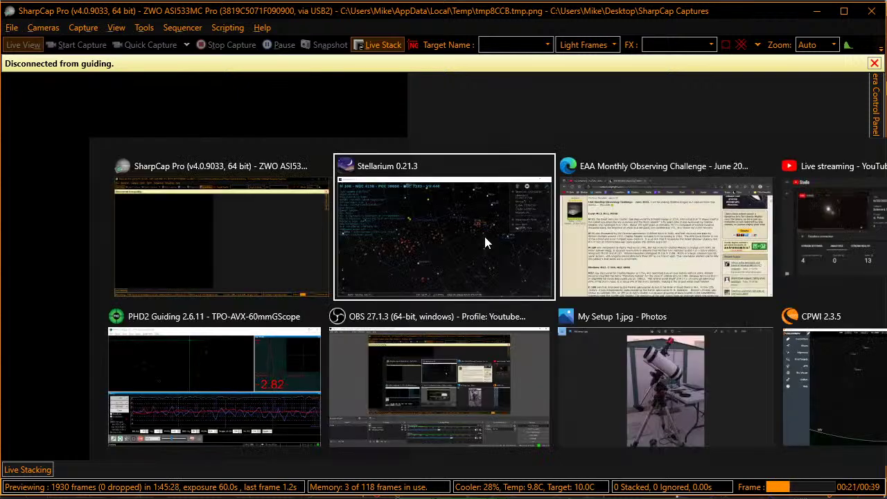
key(alt+Tab)
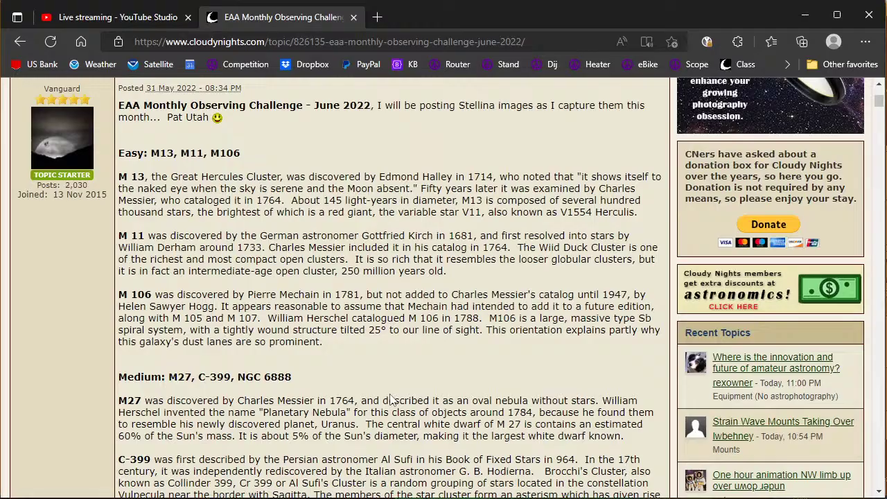
key(alt+Tab)
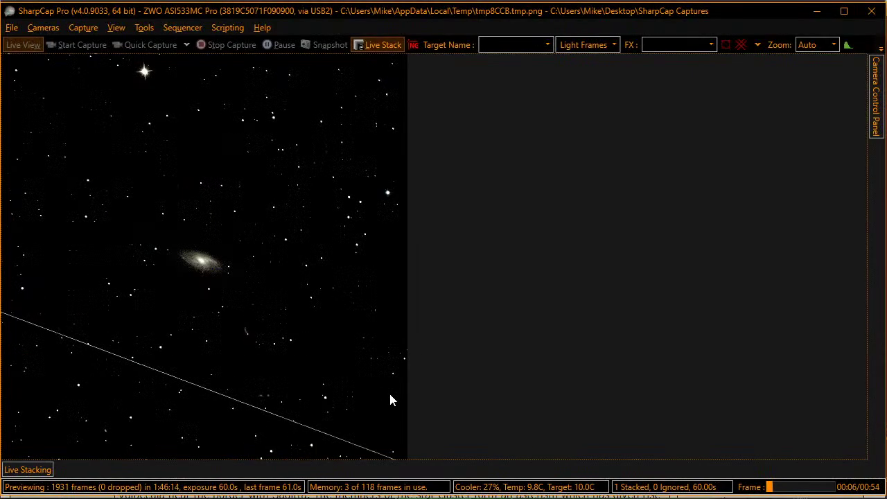
Lower the live stack histogram's black level to the peak and its mid level slightly to brighten M106.
click(39, 469)
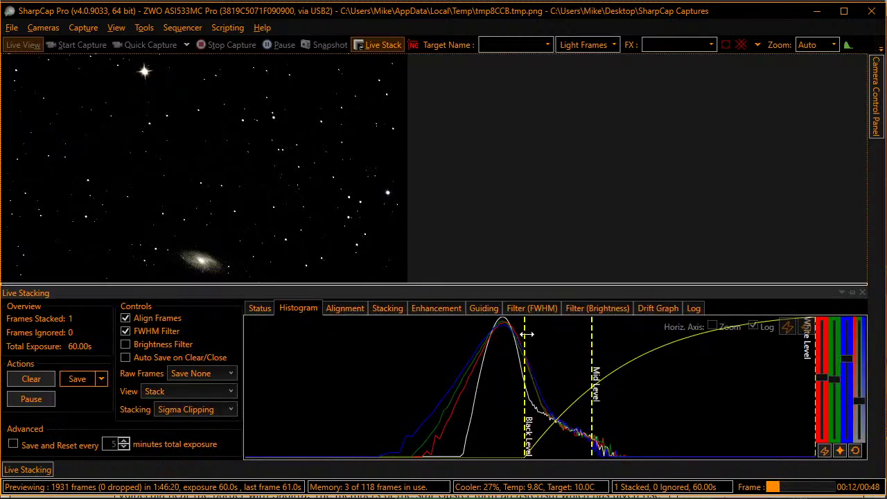
drag(524, 333, 504, 332)
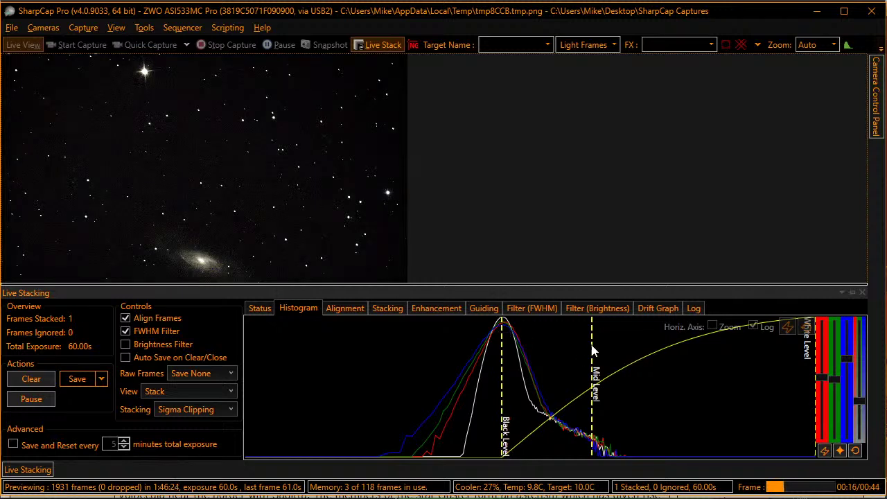
drag(592, 344, 573, 343)
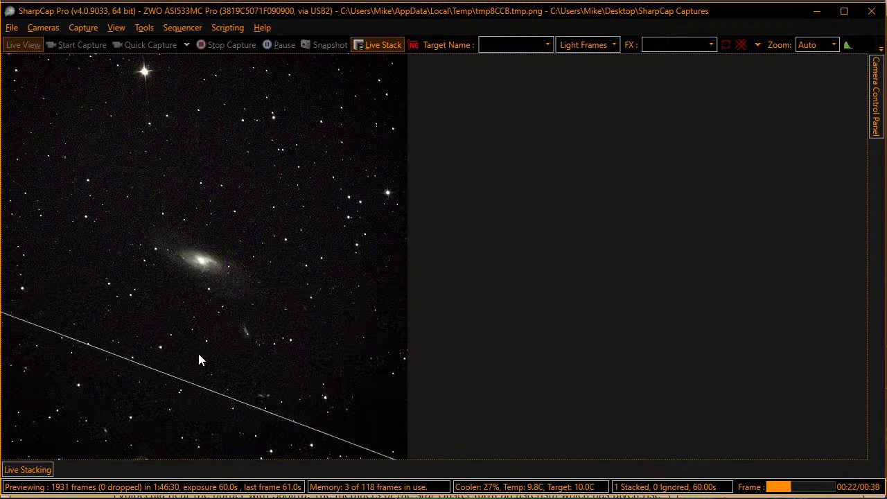
Plate solve the live stack of M106 without resyncing and label its galaxies with Deep Sky Image Annotation.
scroll(198, 350, up, 2)
scroll(201, 354, up, 1)
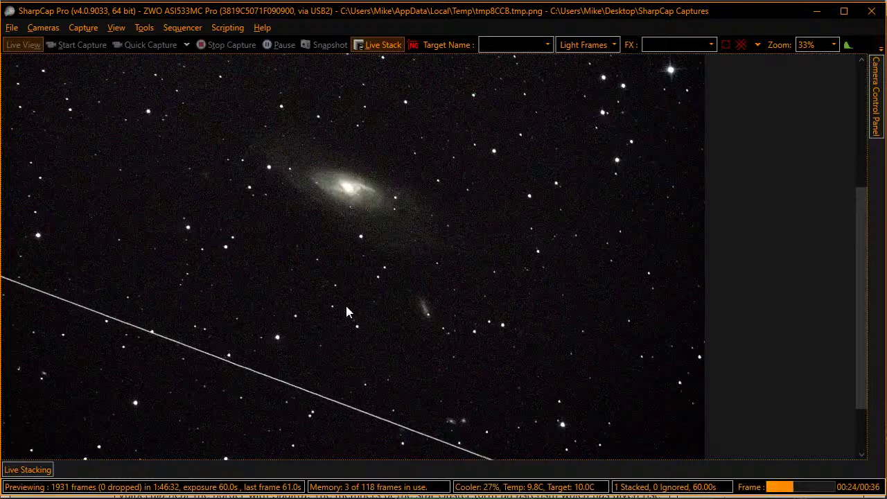
scroll(384, 330, up, 1)
scroll(384, 329, up, 1)
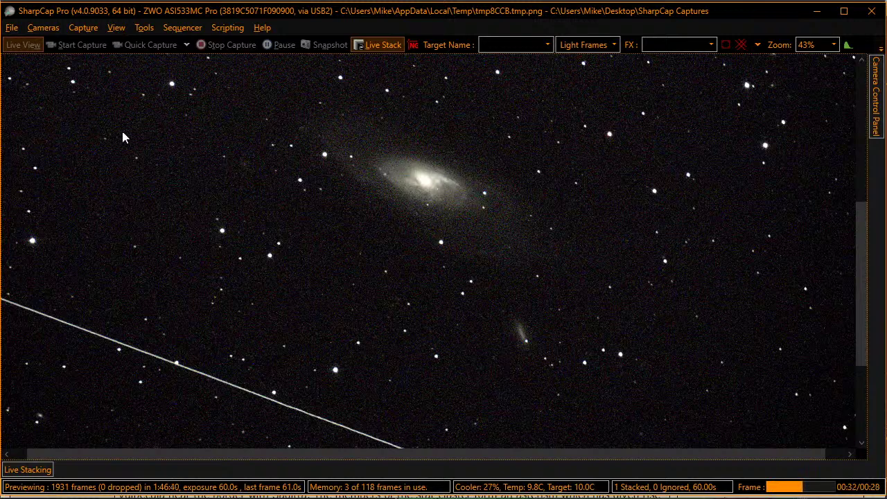
click(144, 27)
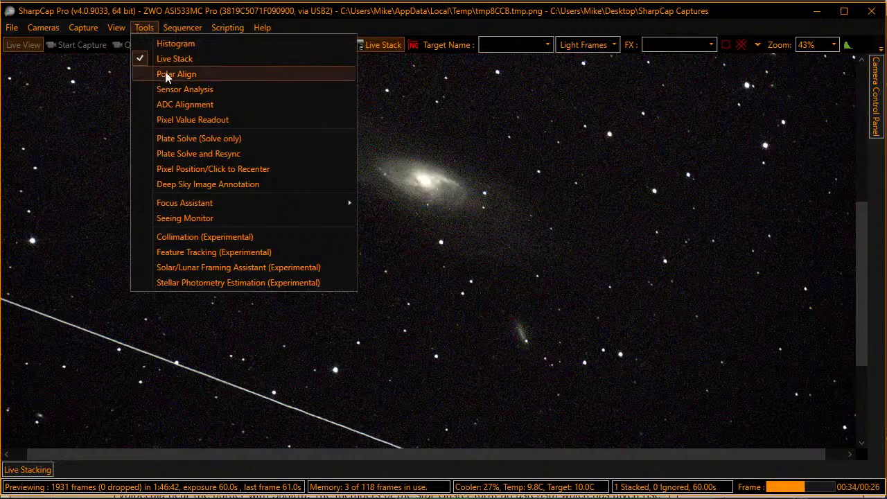
click(189, 138)
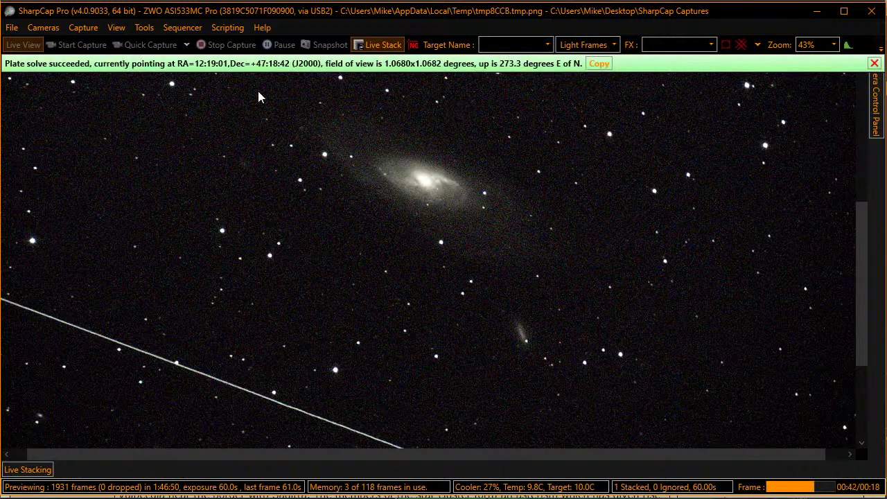
click(144, 28)
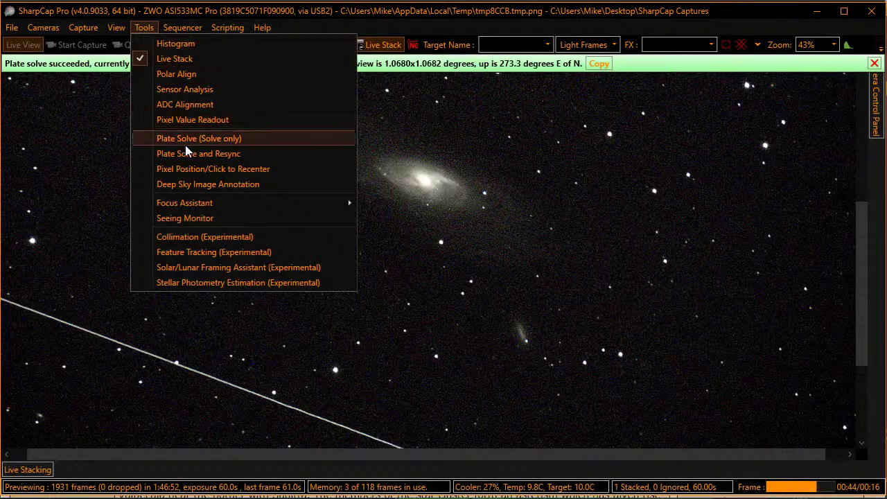
click(205, 183)
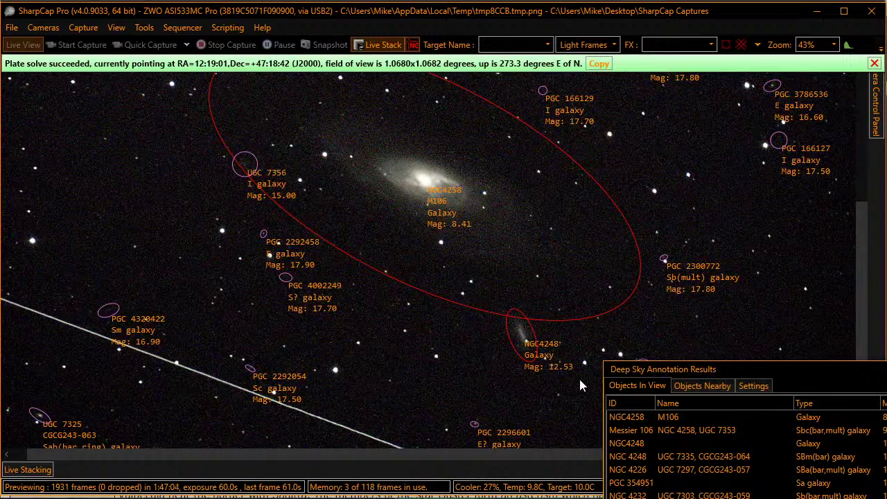
Select NGC4248 in the annotation results, and run Deep Sky Image Annotation again to inspect the galaxies labelled around M106.
click(634, 443)
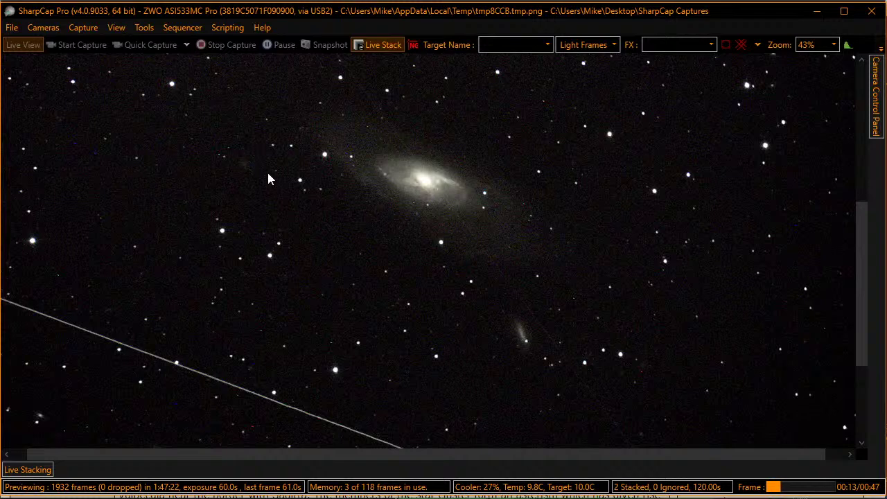
click(147, 29)
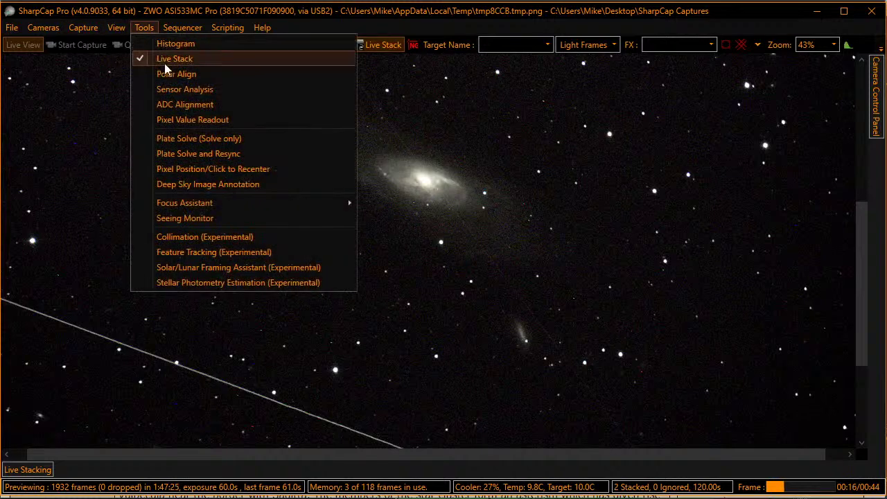
click(205, 183)
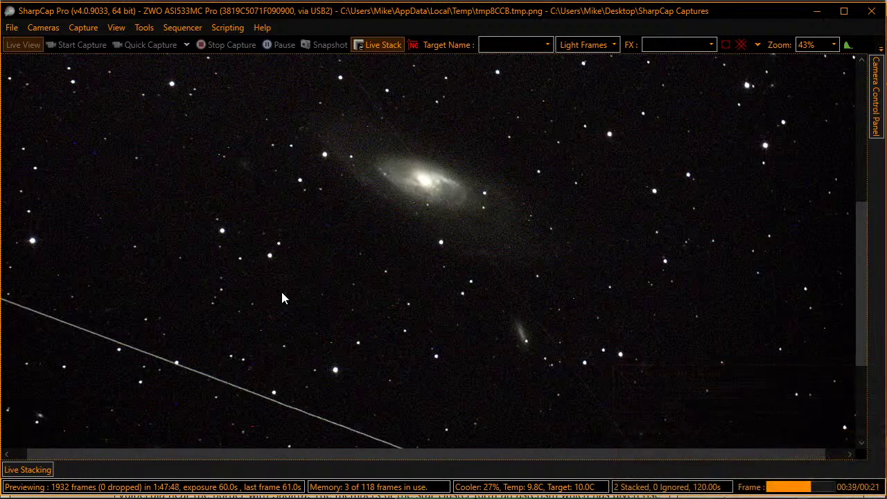
Lower the live stack histogram's mid level in two stages to brighten M106's outer arms, and auto-adjust the stack's colour balance.
scroll(282, 297, up, 1)
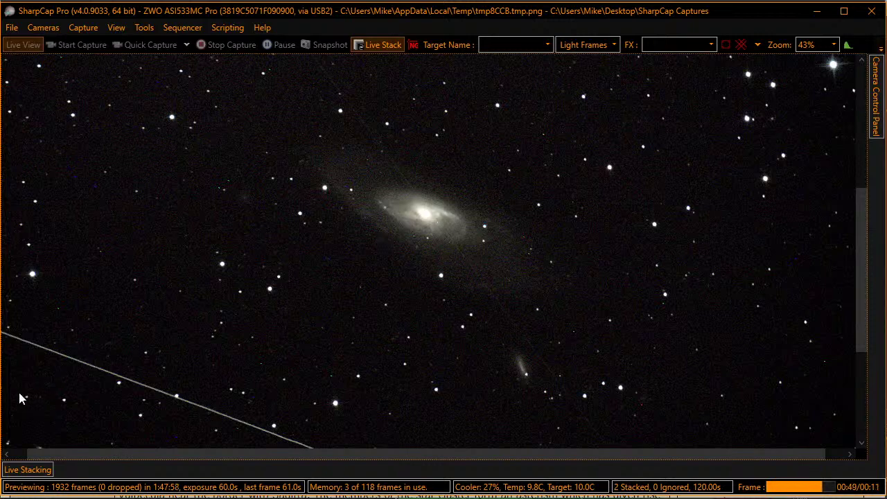
click(22, 469)
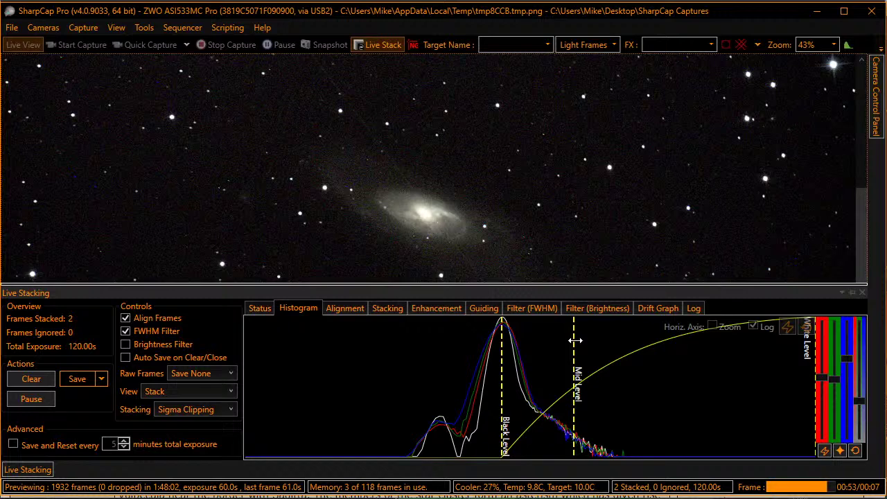
drag(574, 341, 564, 342)
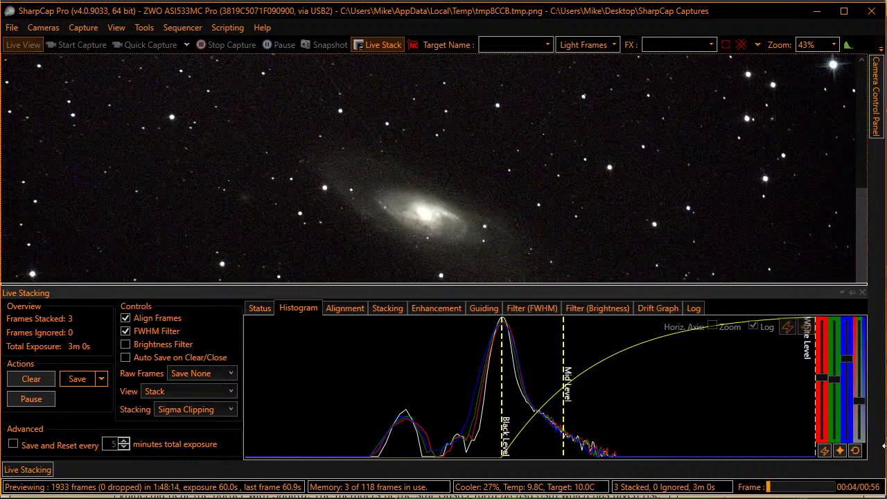
click(824, 451)
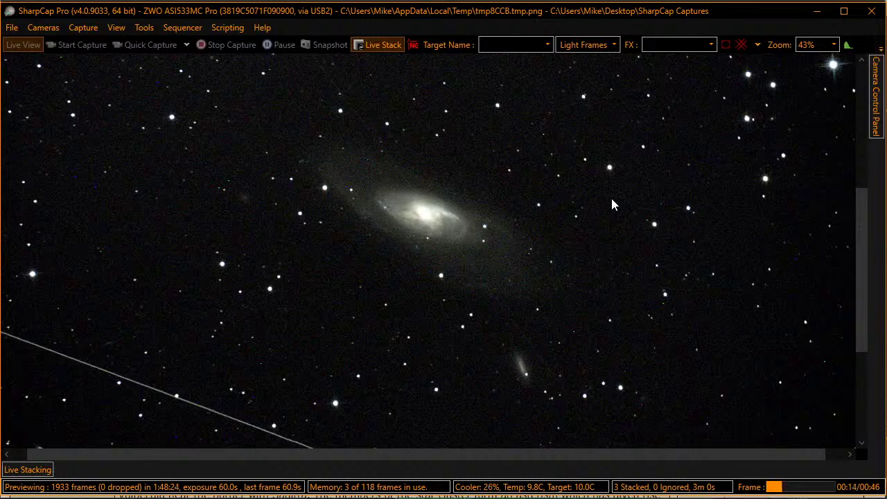
scroll(568, 203, up, 1)
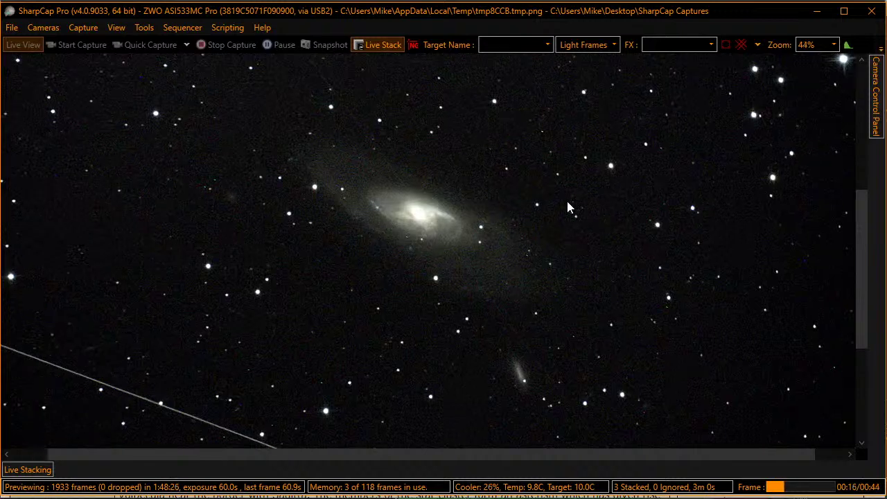
scroll(544, 206, up, 1)
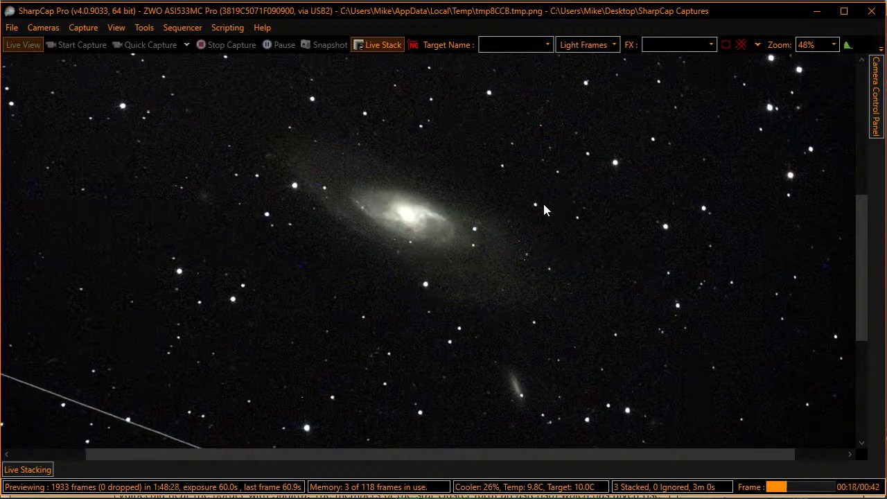
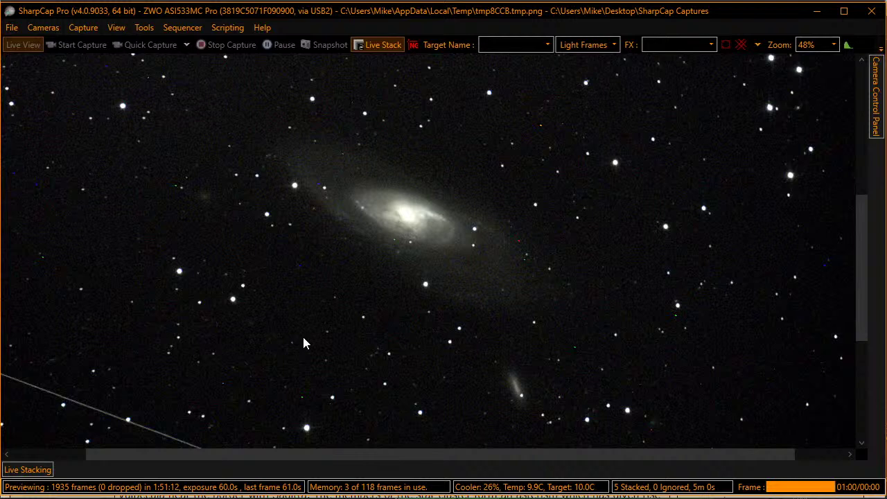
click(40, 472)
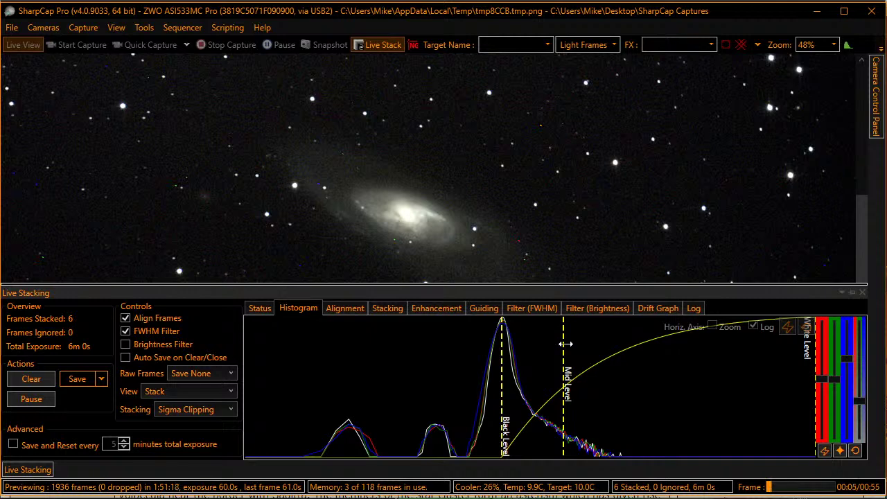
drag(566, 344, 550, 343)
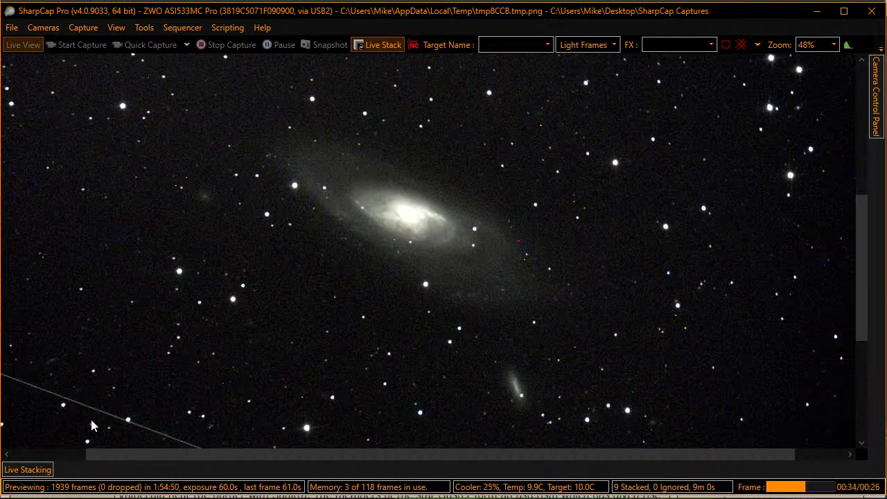
Examine the small companion galaxies around M106 and the structure of its core and spiral arms up close.
scroll(92, 426, down, 2)
scroll(93, 425, down, 4)
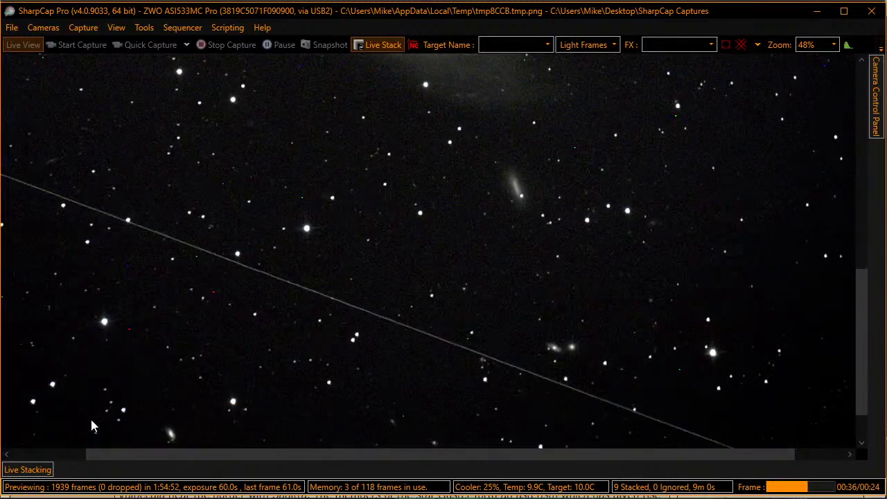
scroll(390, 338, up, 6)
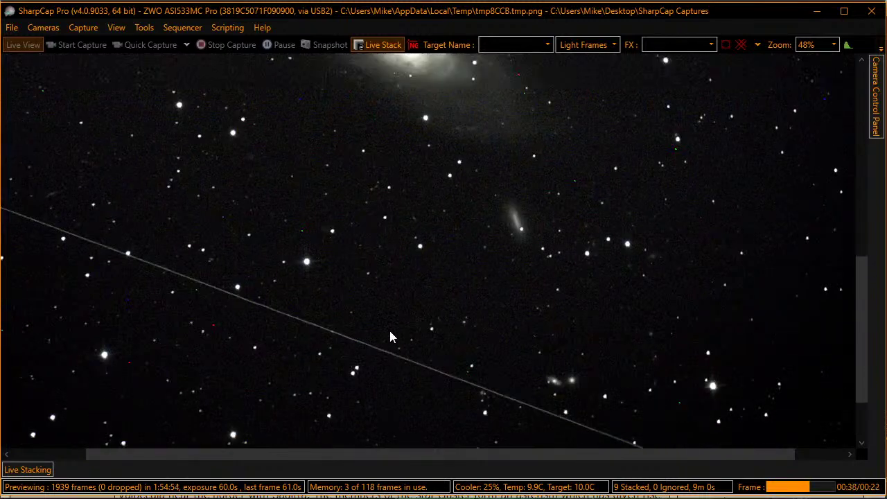
scroll(390, 337, up, 1)
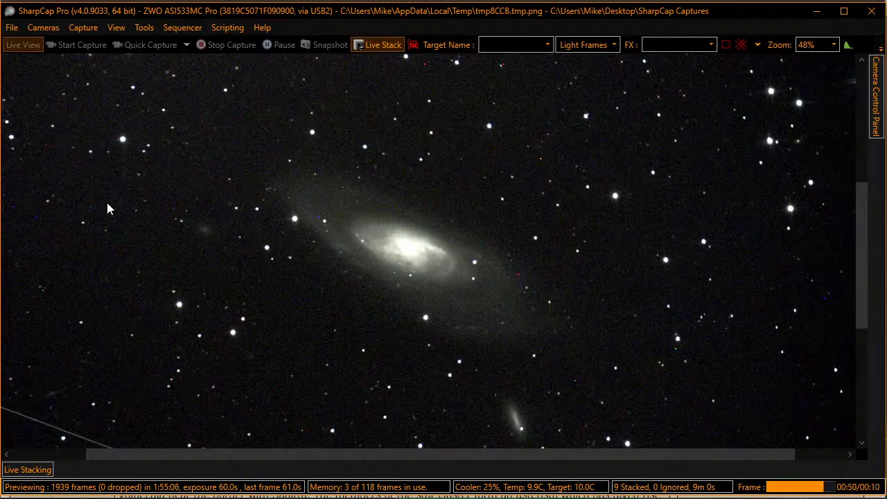
scroll(108, 208, down, 1)
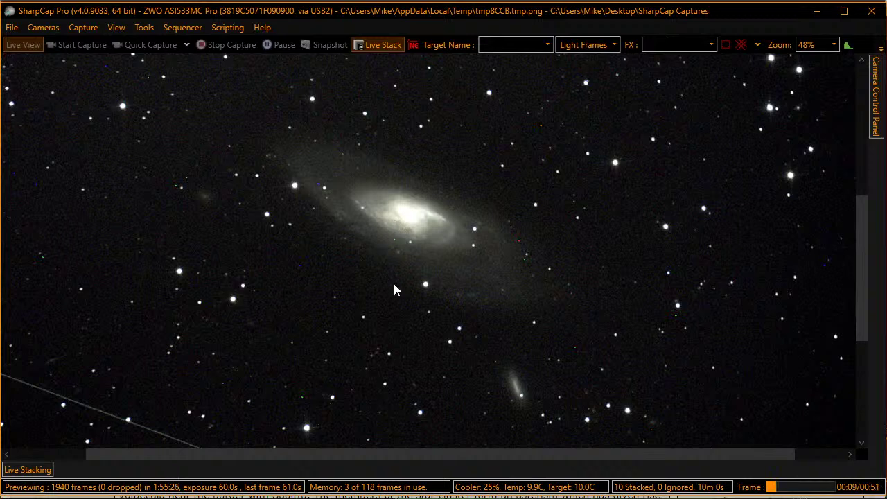
scroll(269, 119, up, 1)
scroll(270, 120, up, 3)
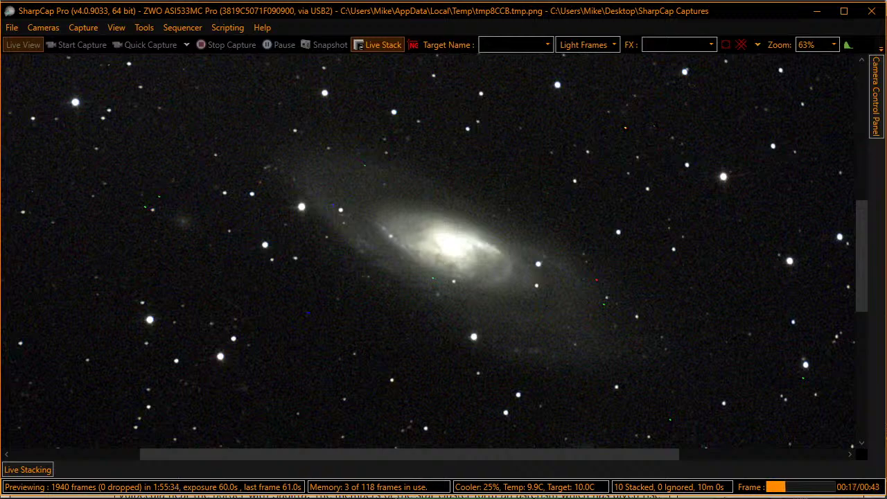
click(48, 472)
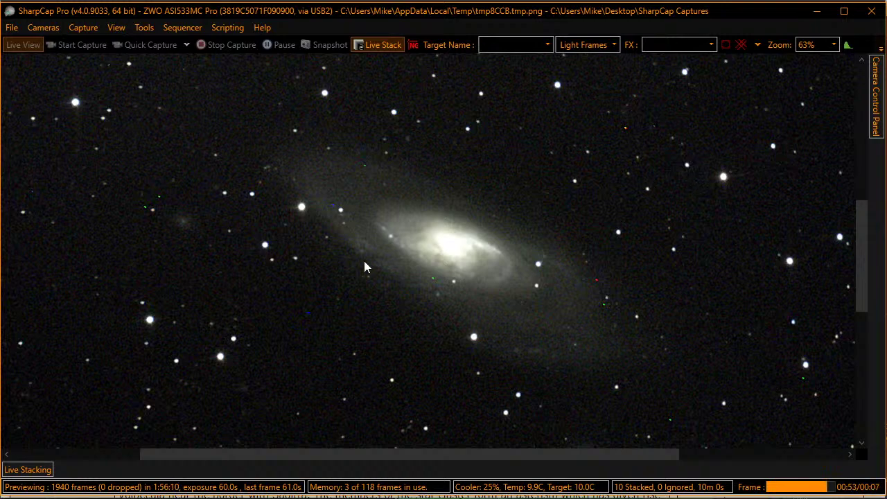
scroll(401, 278, up, 4)
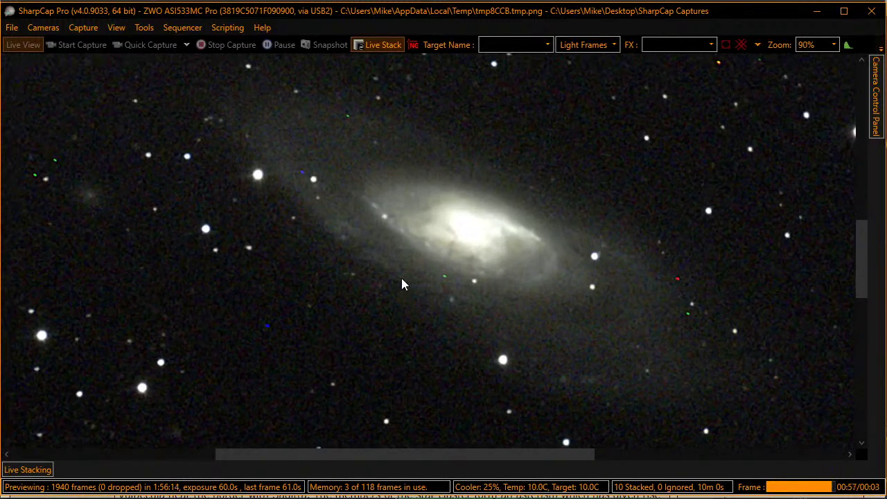
scroll(402, 279, down, 1)
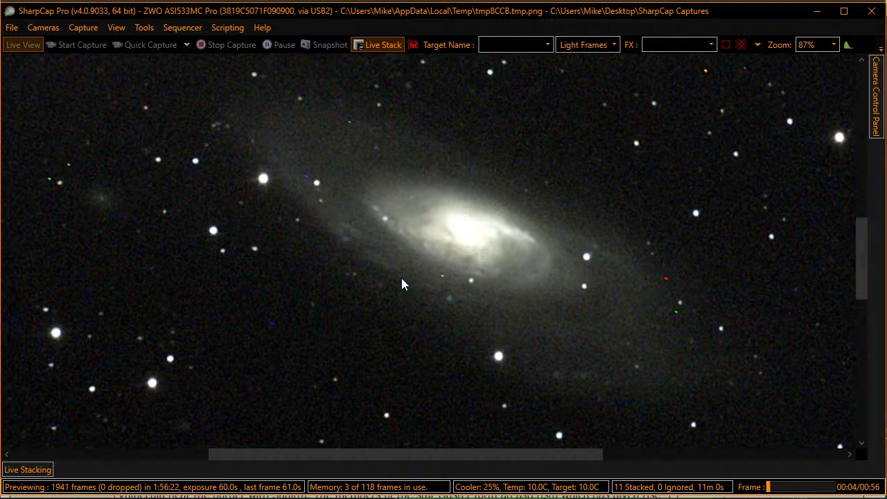
Raise the live stack histogram's mid level in two stages to darken the view and bring out detail in M106's core.
click(37, 471)
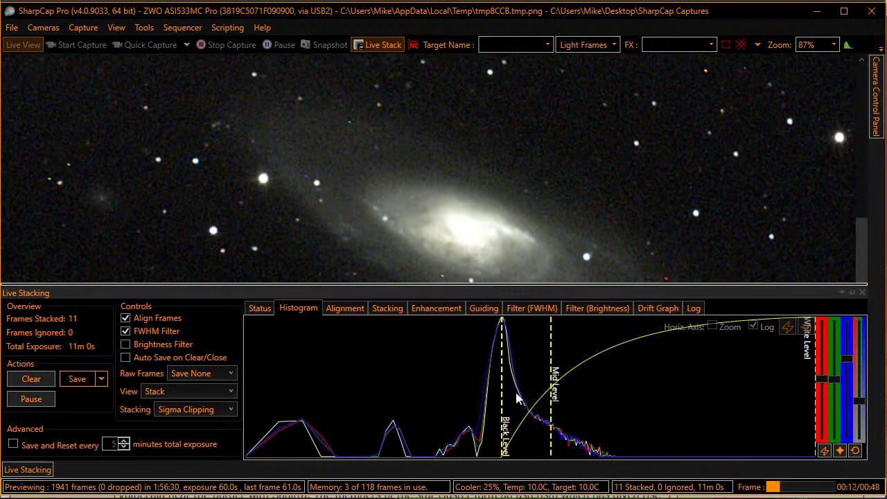
drag(551, 345, 568, 347)
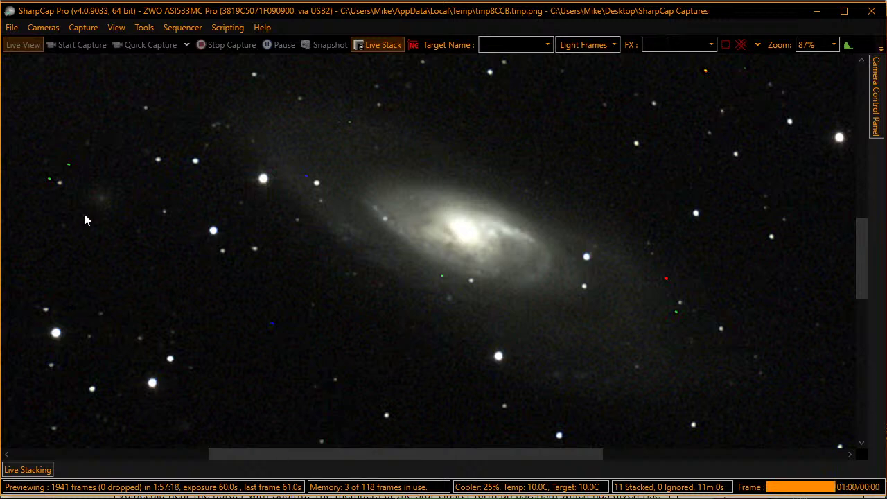
click(44, 470)
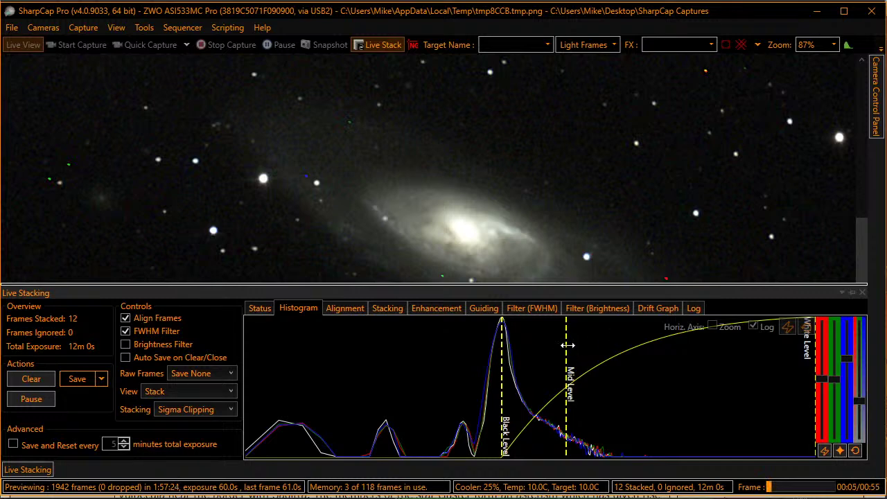
drag(567, 344, 593, 346)
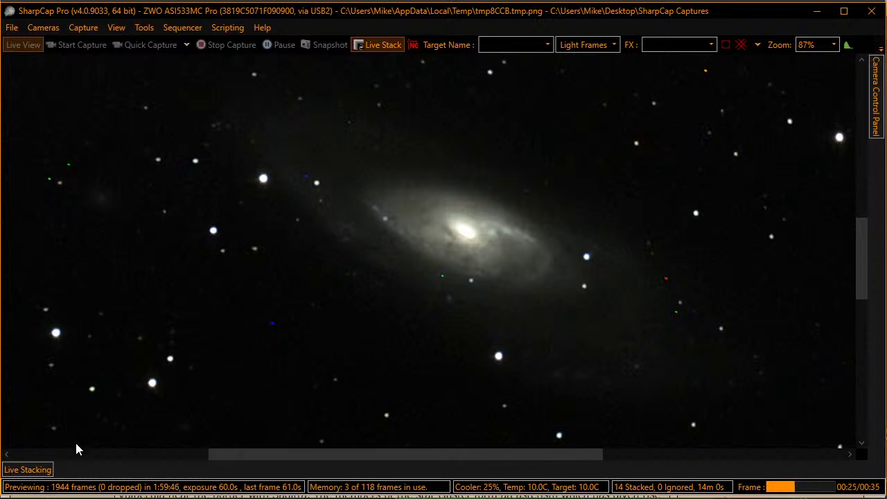
Lower the live stack histogram's mid level again to restore M106's faint outer arms, and view the wider field.
click(25, 469)
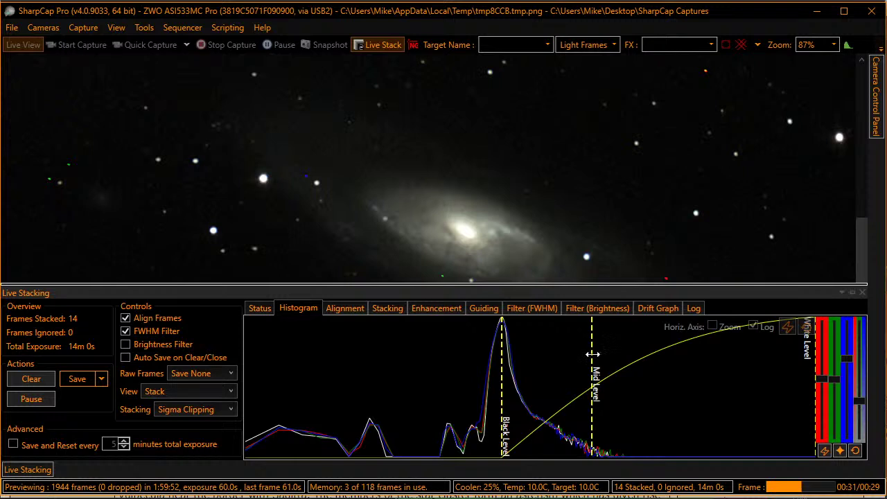
drag(593, 354, 560, 364)
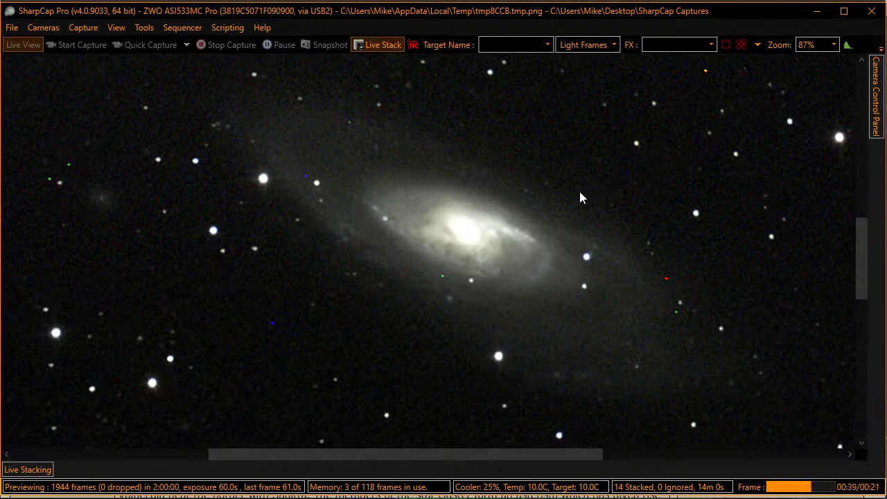
scroll(578, 200, down, 4)
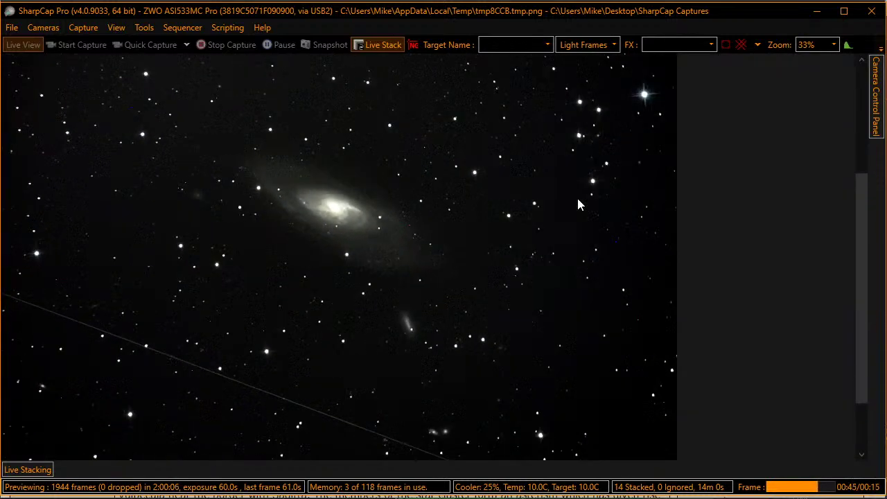
Switch to the June observing challenge page in the browser, review its target list from easy to challenge, and return to SharpCap.
key(alt+Tab)
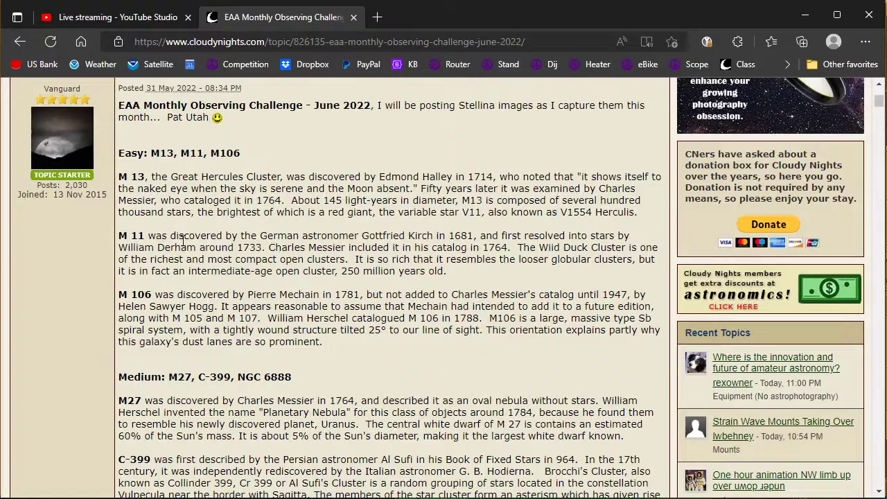
scroll(183, 240, down, 5)
scroll(183, 239, down, 3)
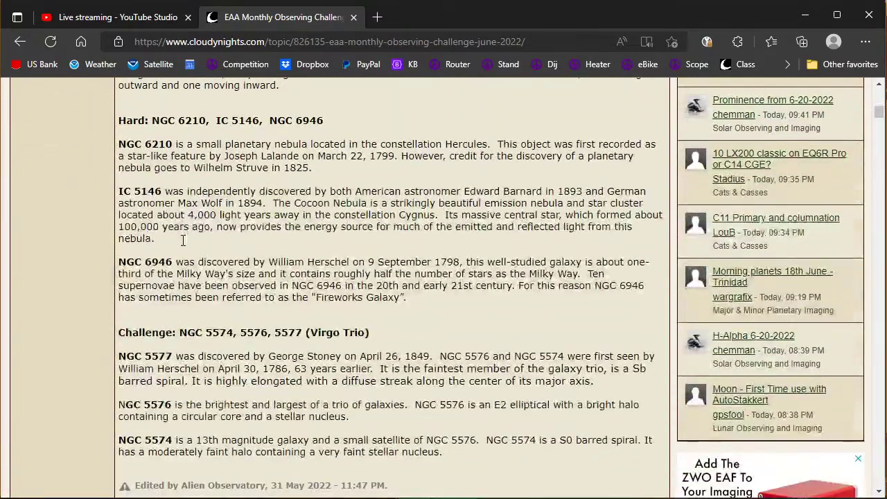
scroll(183, 240, down, 3)
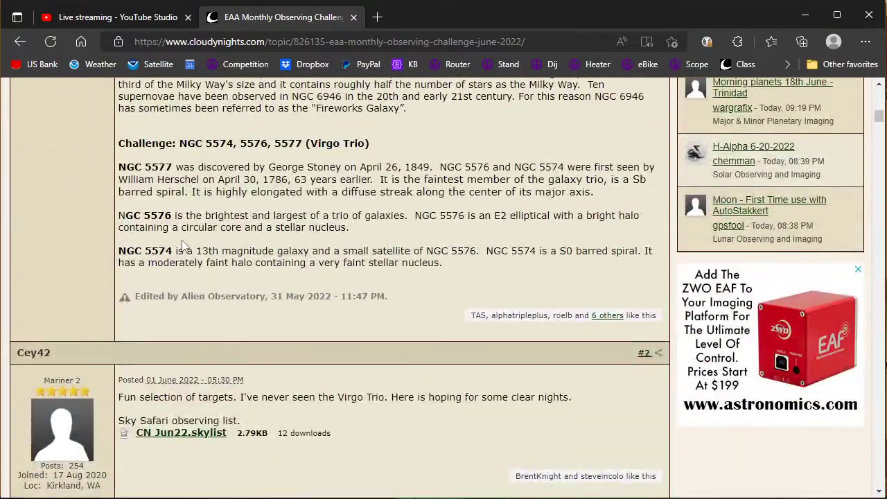
scroll(183, 244, up, 6)
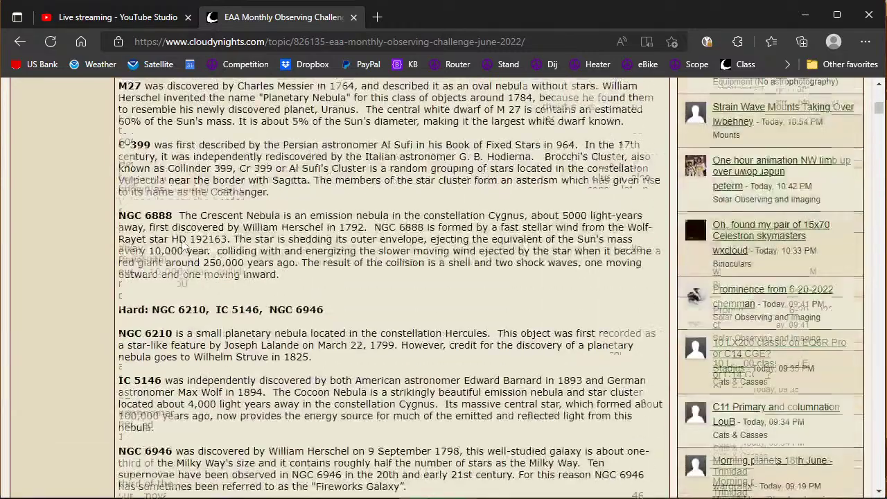
scroll(183, 240, up, 4)
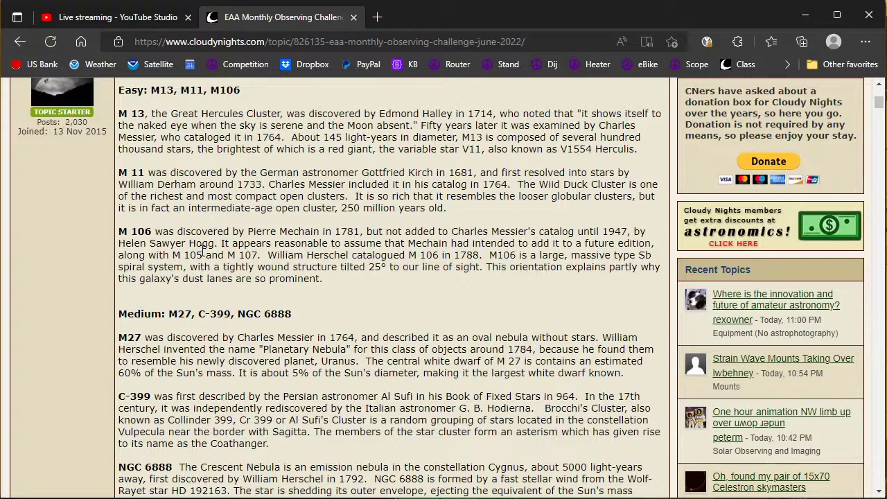
scroll(215, 306, down, 3)
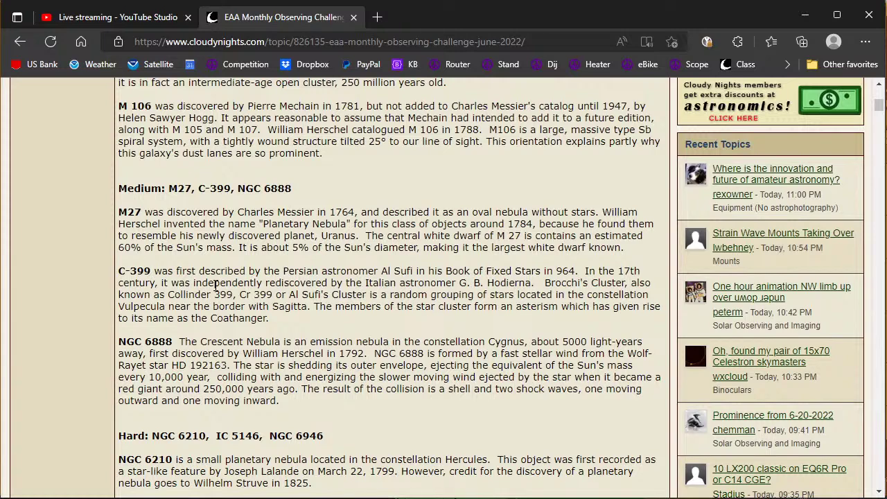
scroll(215, 284, up, 5)
scroll(216, 293, down, 3)
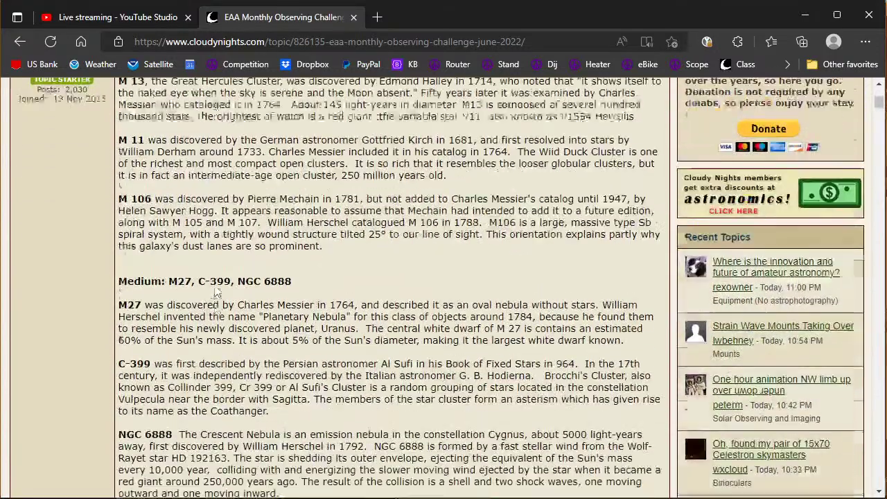
key(alt+Tab)
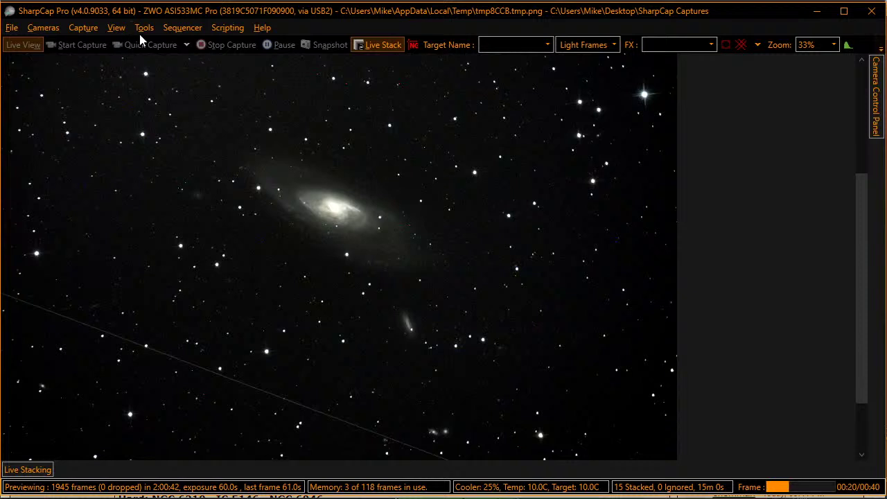
Run the recent sequence Next Target 533.scs to end the M106 live stack and prepare for the next target.
click(173, 29)
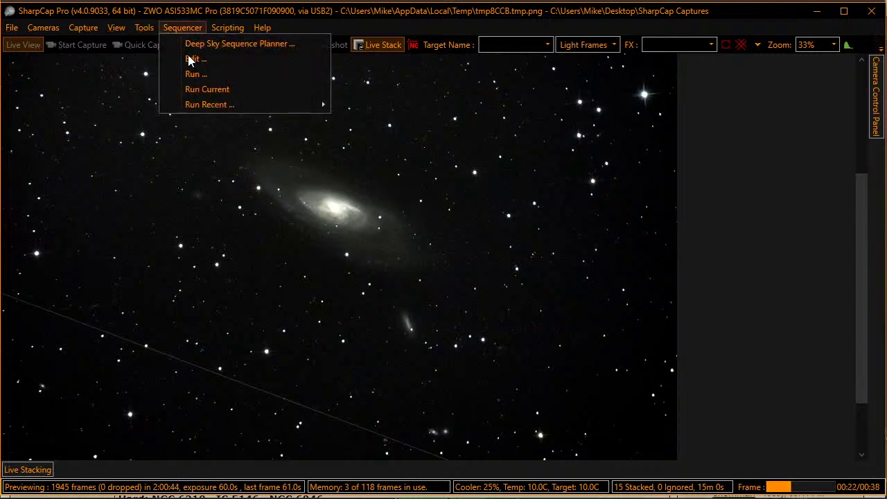
mouse_move(293, 105)
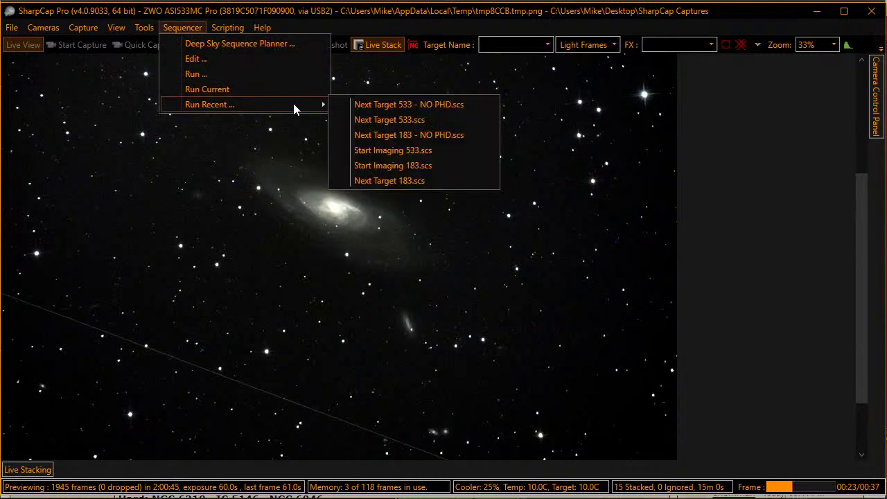
click(388, 120)
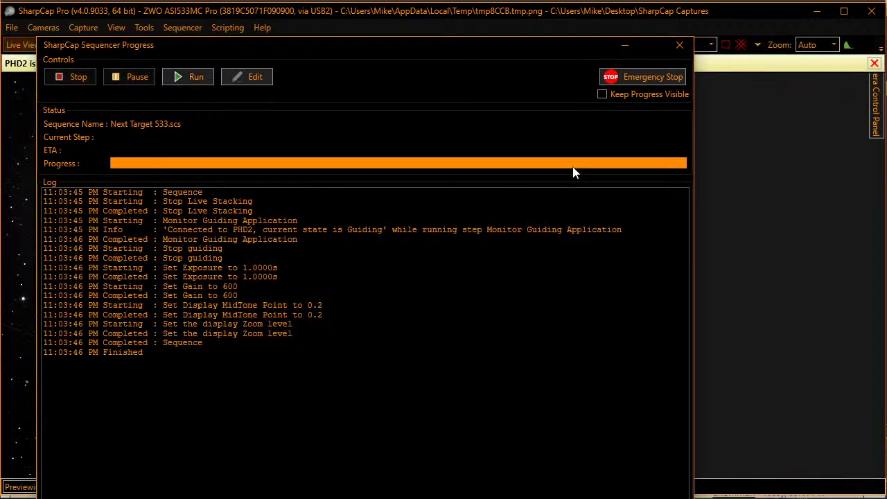
Check in PHD2 that guiding has stopped, dismiss the sequencer progress window, and return to the SharpCap live view.
key(alt+Tab)
key(alt+Tab)
key(alt+Tab)
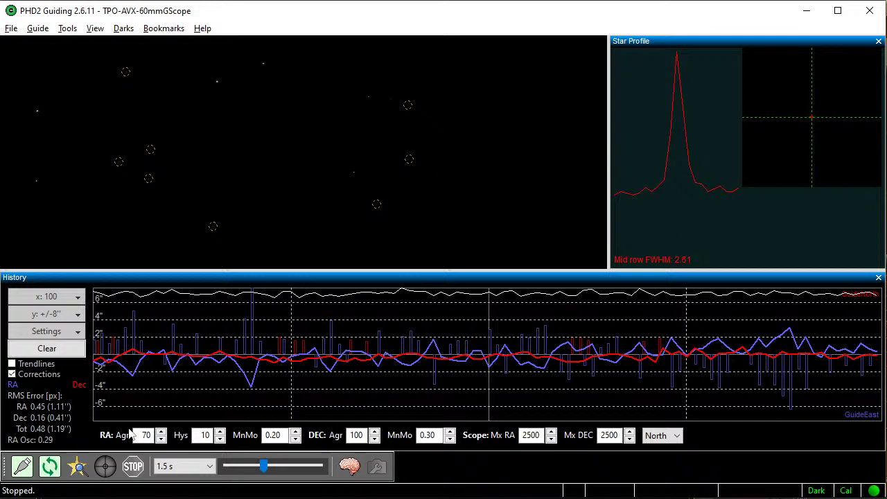
key(alt+Tab)
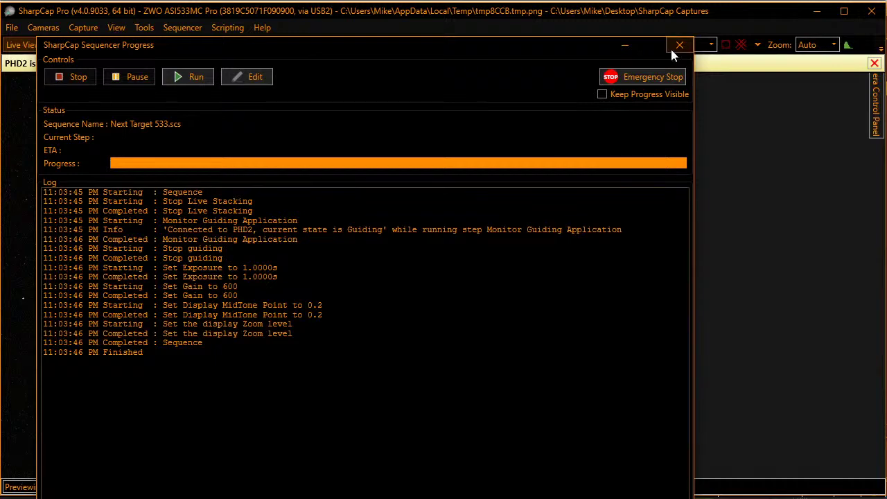
key(alt+Tab)
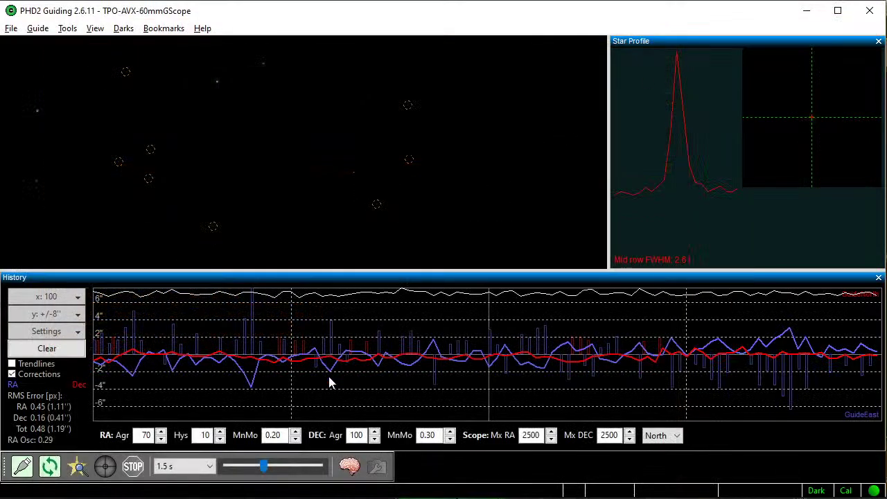
key(alt+Tab)
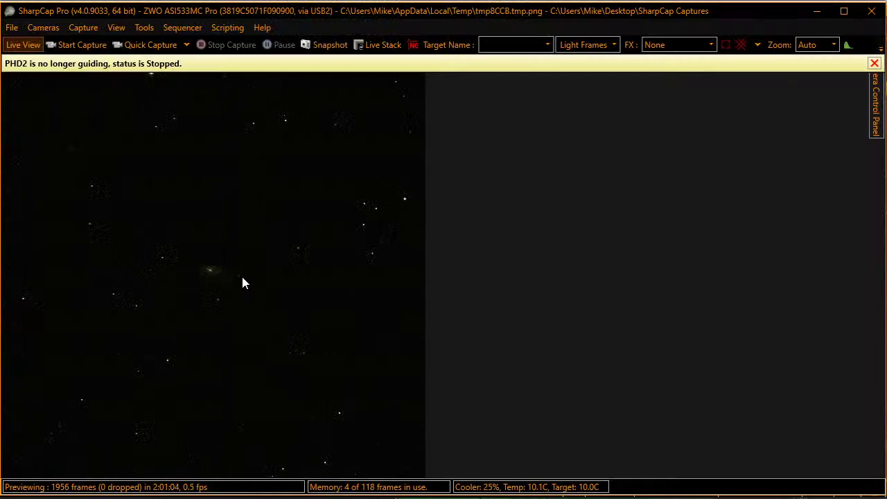
Switch to Stellarium, search for M11, and view its position in the sky as a candidate target.
key(alt+Tab)
key(alt+Tab)
key(alt+Tab)
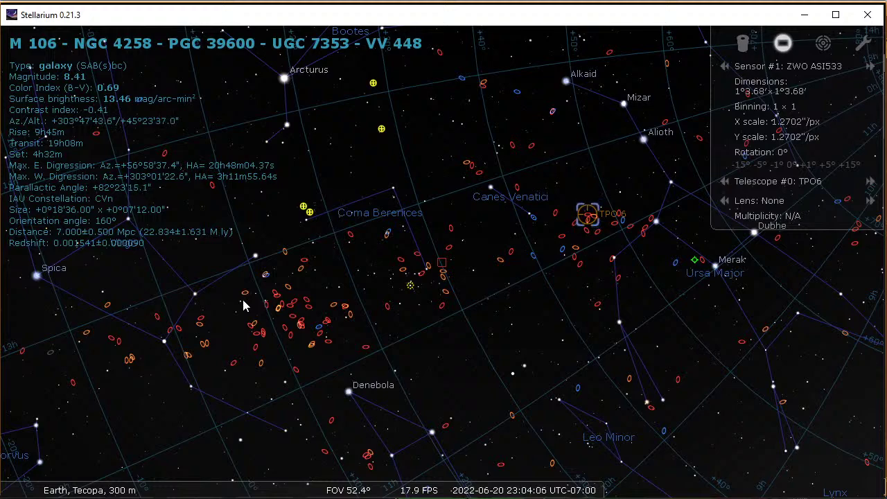
key(F3)
text(m11)
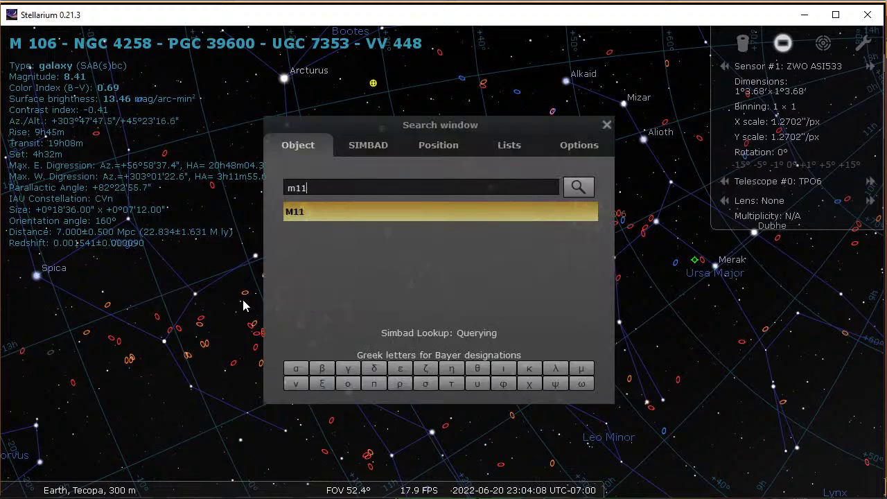
key(Return)
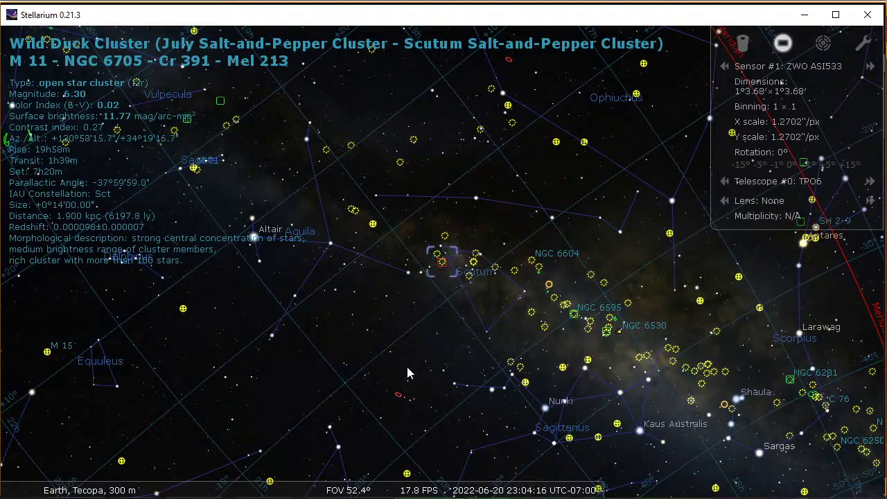
drag(407, 368, 395, 354)
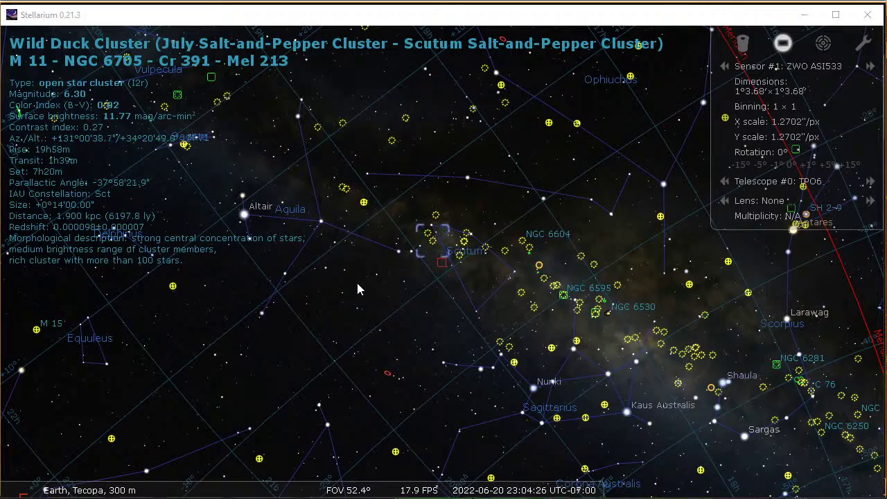
Switch to the June observing challenge page in the browser and check its medium targets, including C-399.
key(alt+Tab)
key(alt+Tab)
key(alt+Tab)
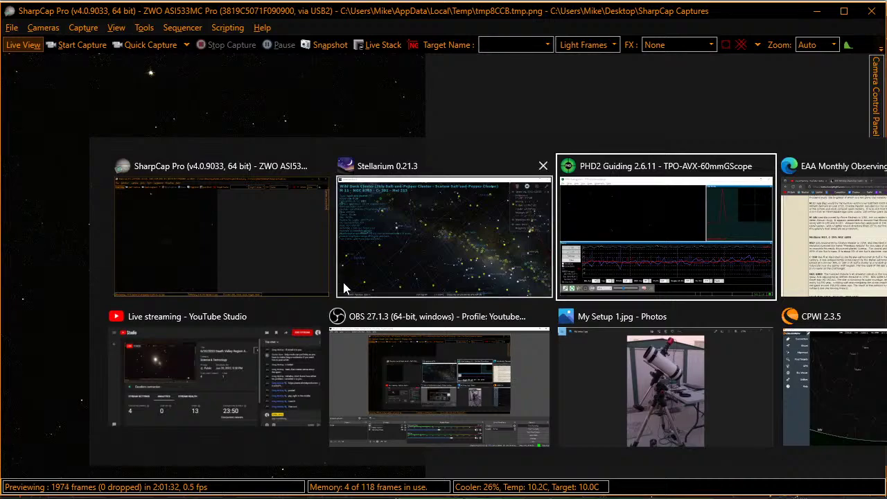
key(alt+Tab)
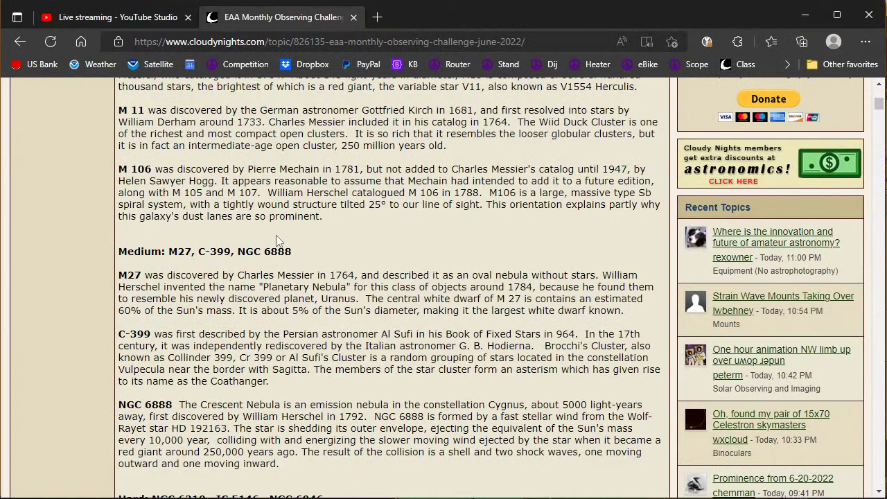
Return to Stellarium, find the Coathanger cluster Cr399, and slew the TPO 6 telescope to it.
key(alt+Tab)
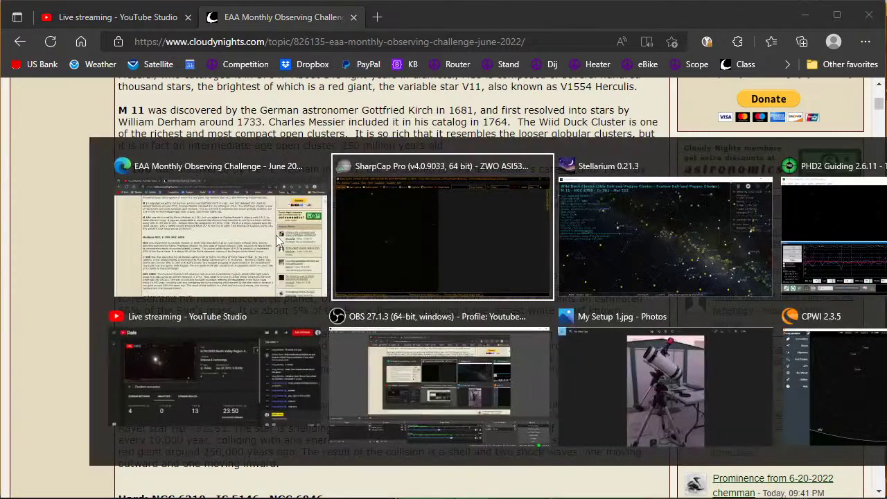
key(alt+Tab)
key(alt+Tab)
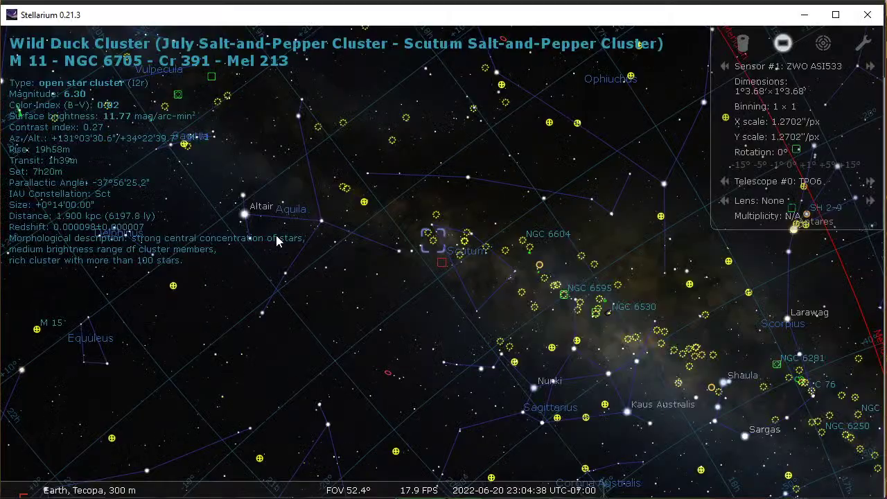
key(F3)
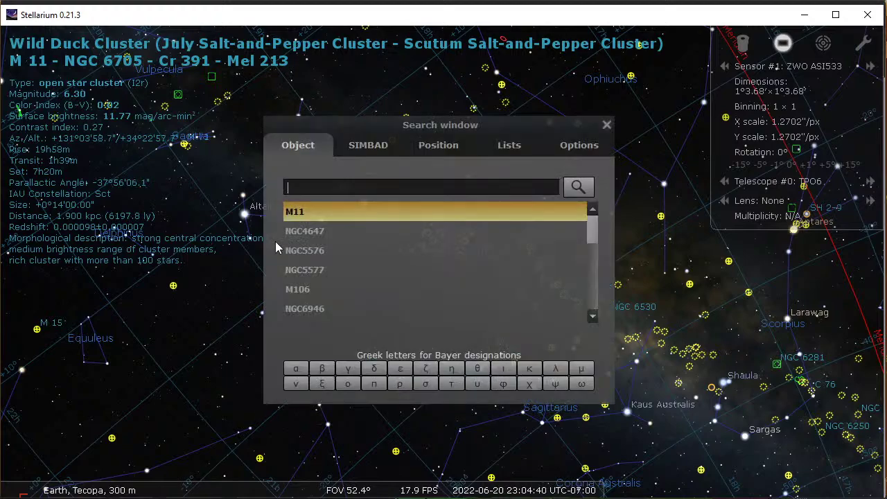
text(cr)
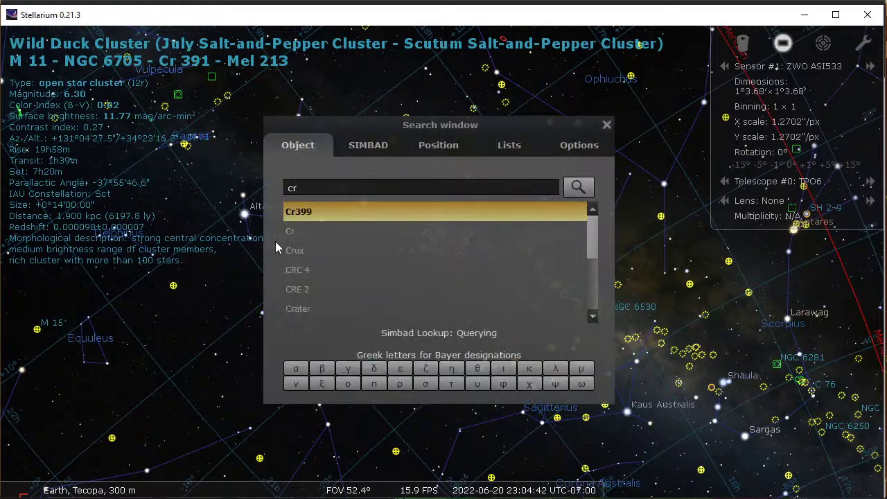
key(Return)
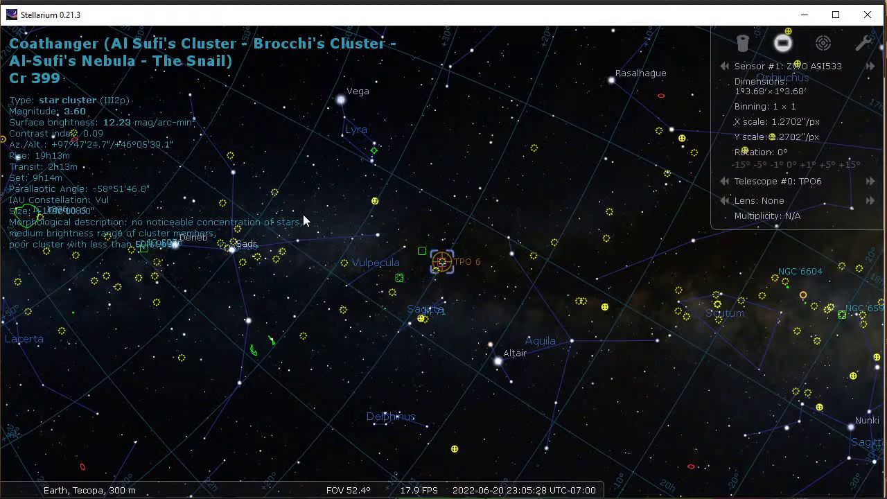
Switch to SharpCap and plate solve the current view to sync the mount and re-center it on the Coathanger.
key(alt+Tab)
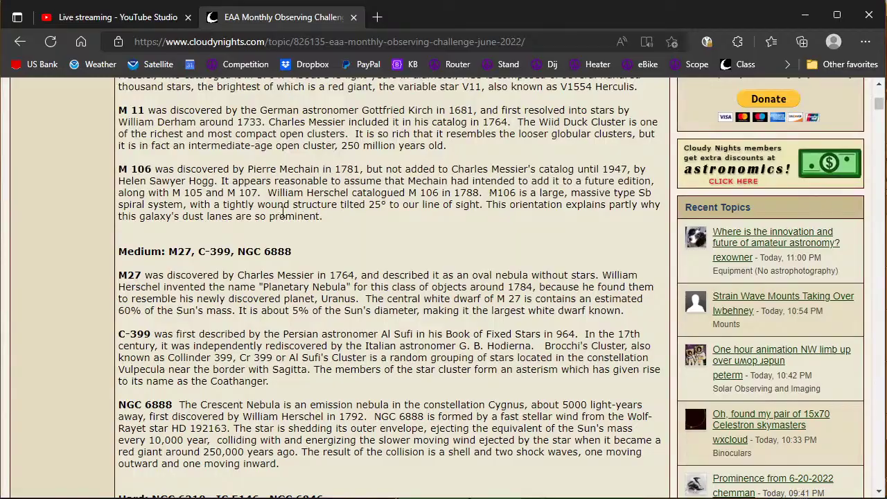
key(alt+Tab)
key(alt+Tab)
key(alt+Tab)
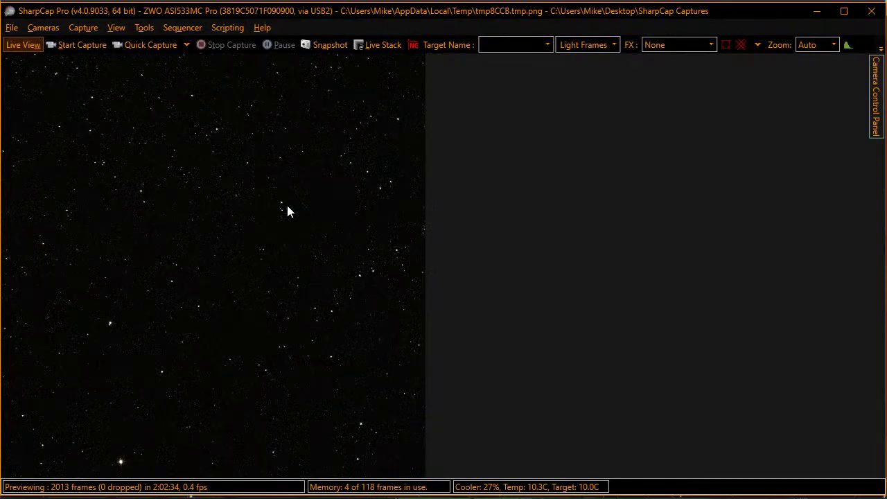
click(876, 94)
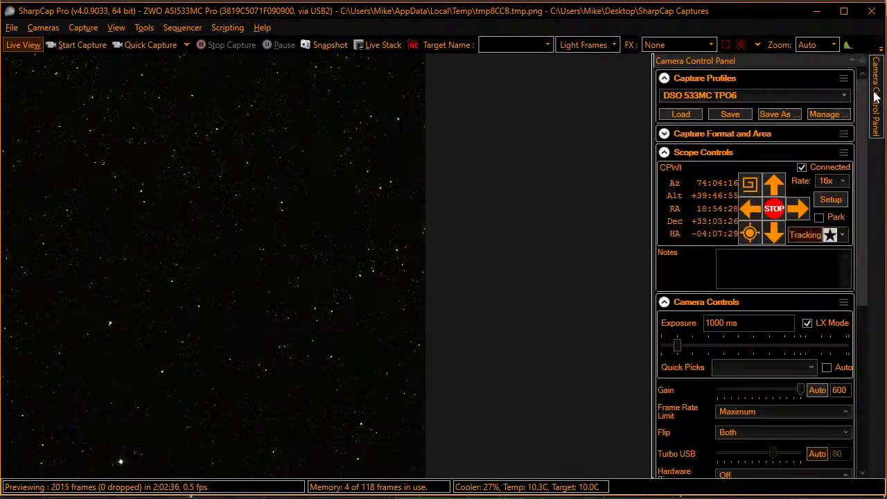
click(751, 233)
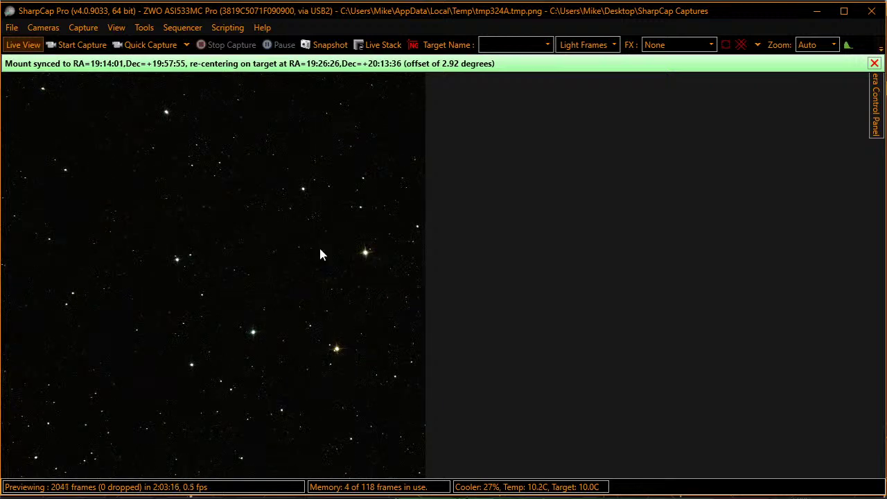
Run the recent sequence Start Imaging 533.scs to start guiding and live stacking, and dismiss its progress window.
click(194, 28)
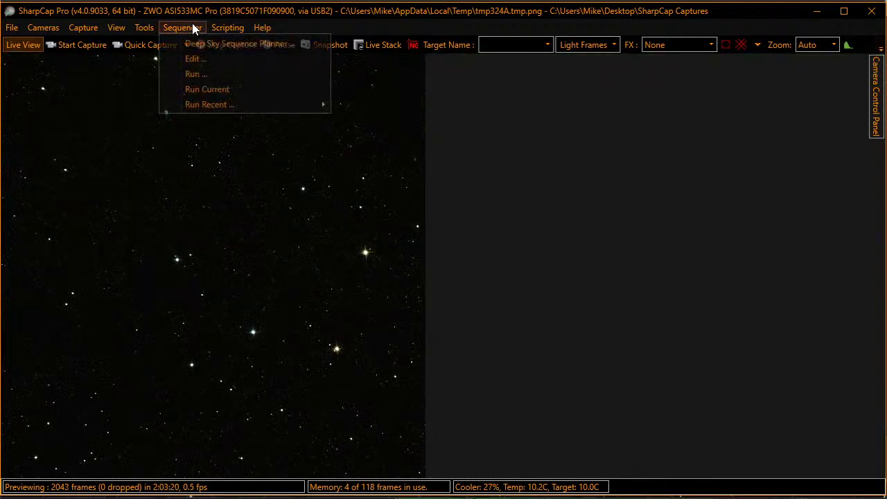
mouse_move(302, 104)
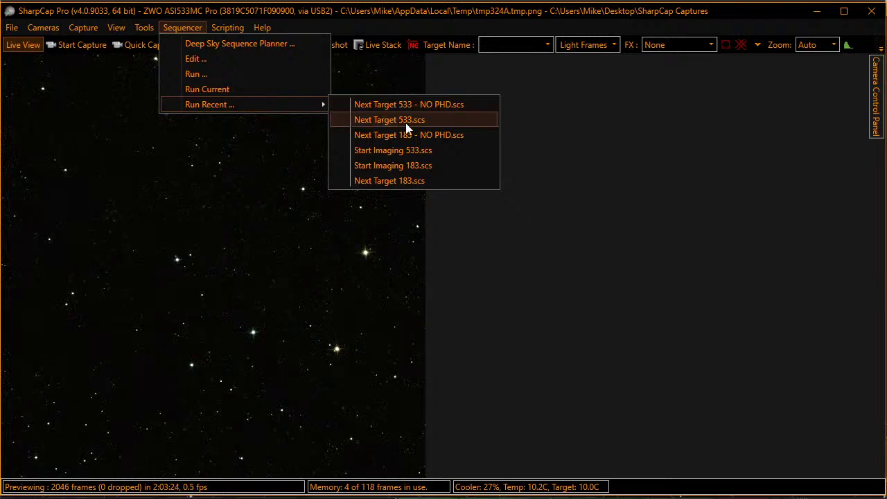
click(411, 154)
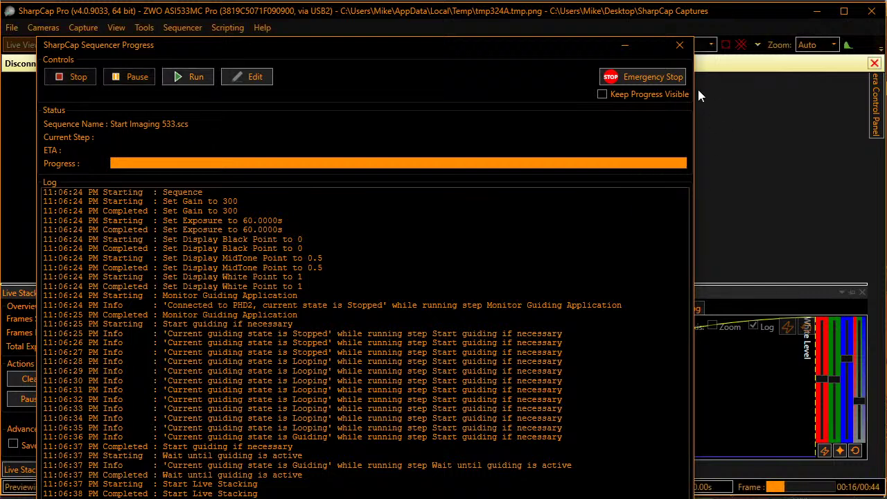
click(680, 45)
click(681, 43)
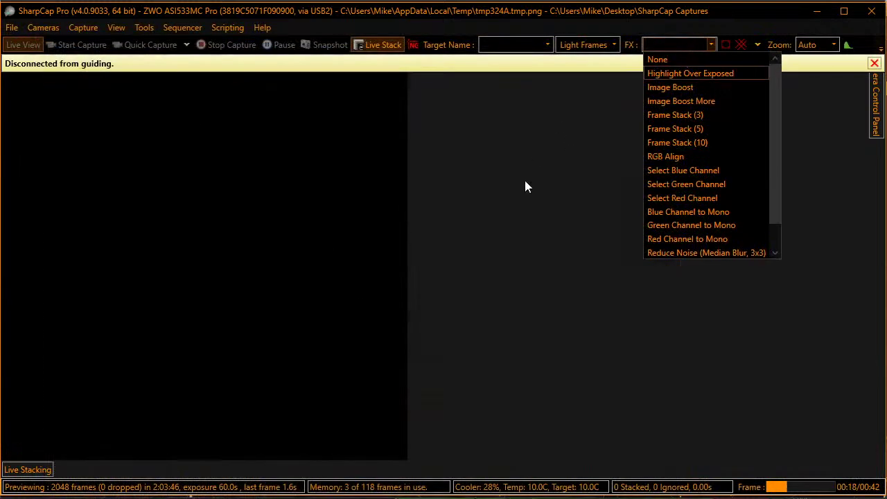
click(506, 353)
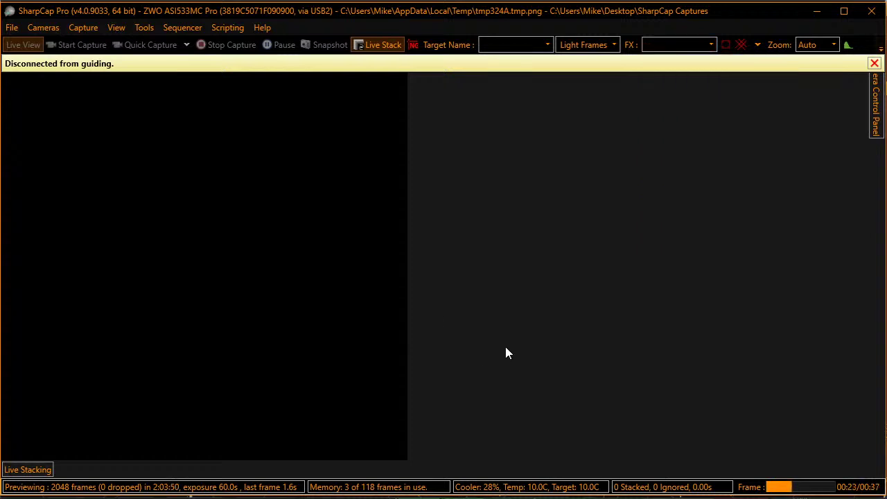
Switch to Stellarium and examine the Coathanger up close within the ZWO ASI533 sensor frame.
key(alt+Tab)
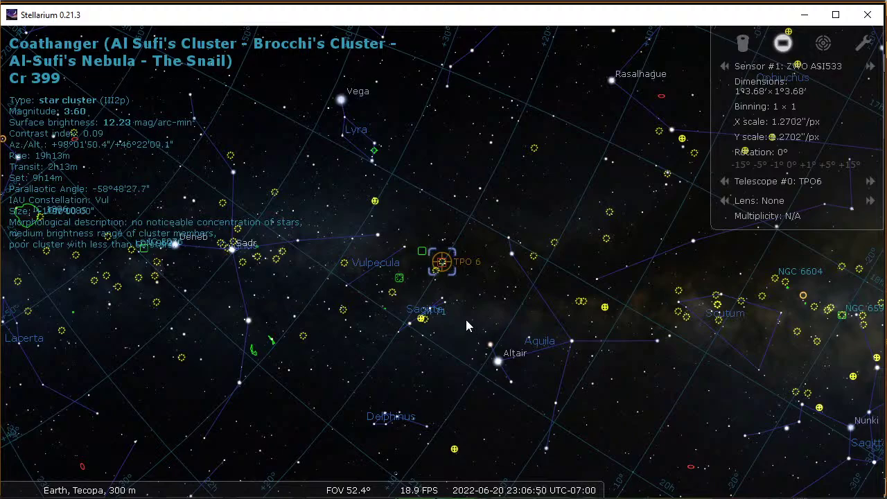
key(slash)
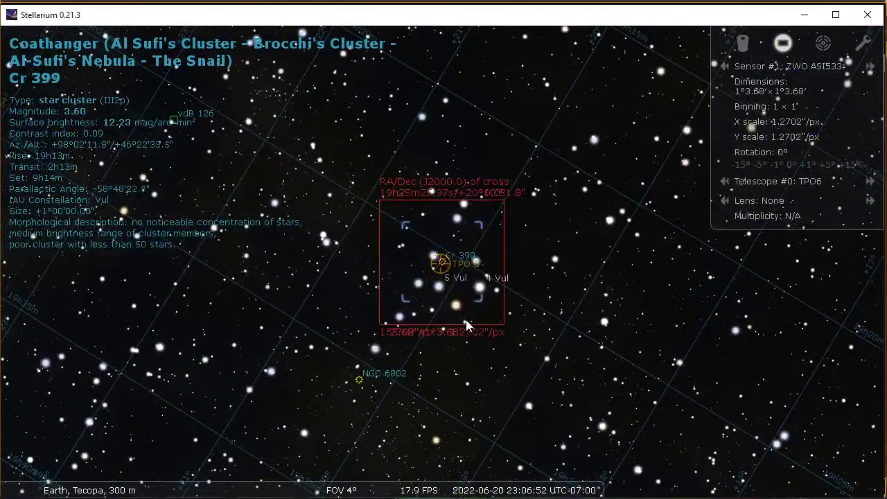
scroll(465, 324, up, 3)
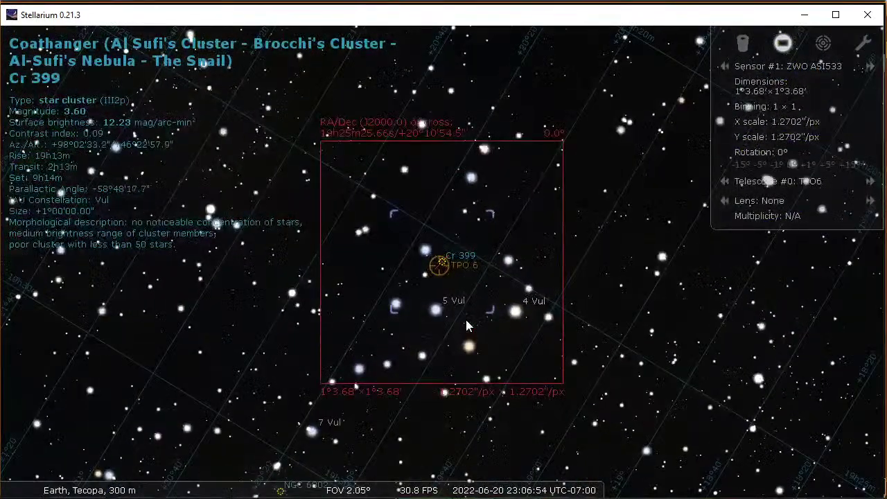
scroll(466, 326, up, 1)
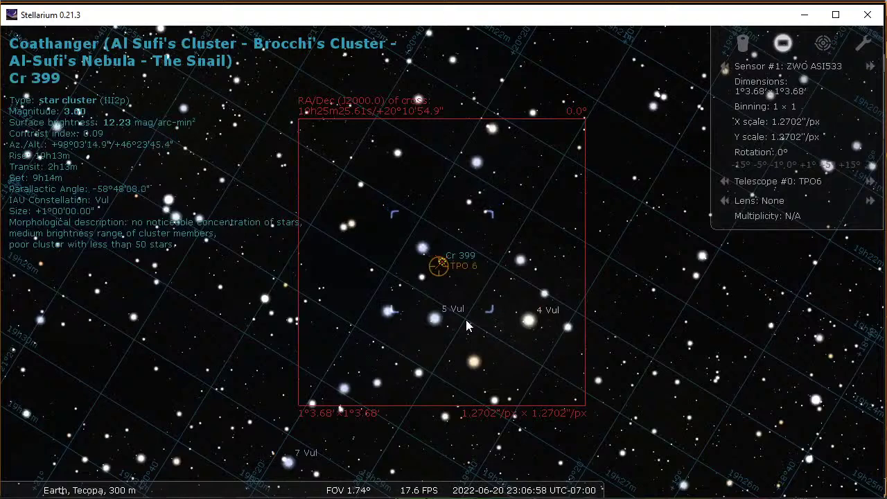
scroll(466, 326, down, 2)
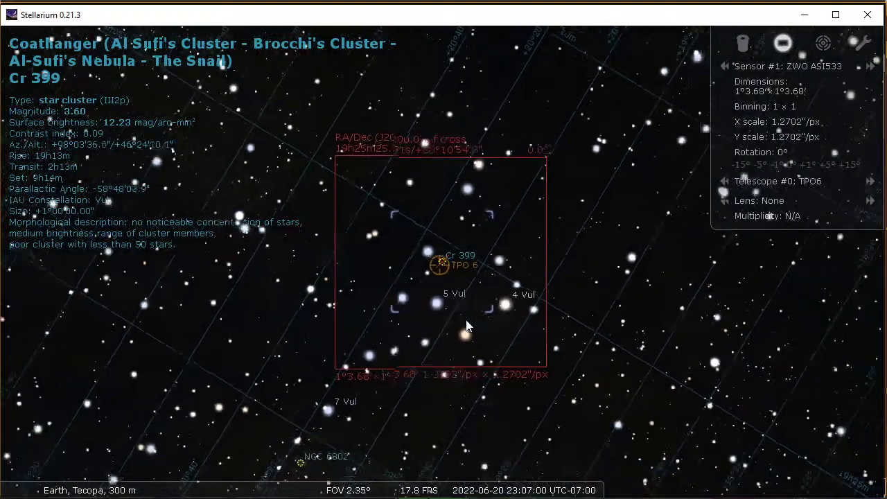
Compare the SharpCap live stack with Stellarium's view of Cr 399 to match the Coathanger's stars and orientation.
key(alt+Tab)
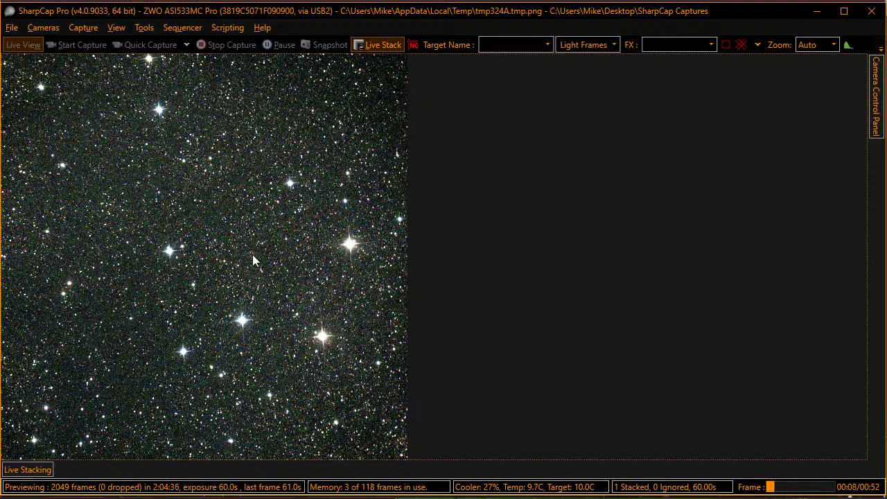
key(alt+Tab)
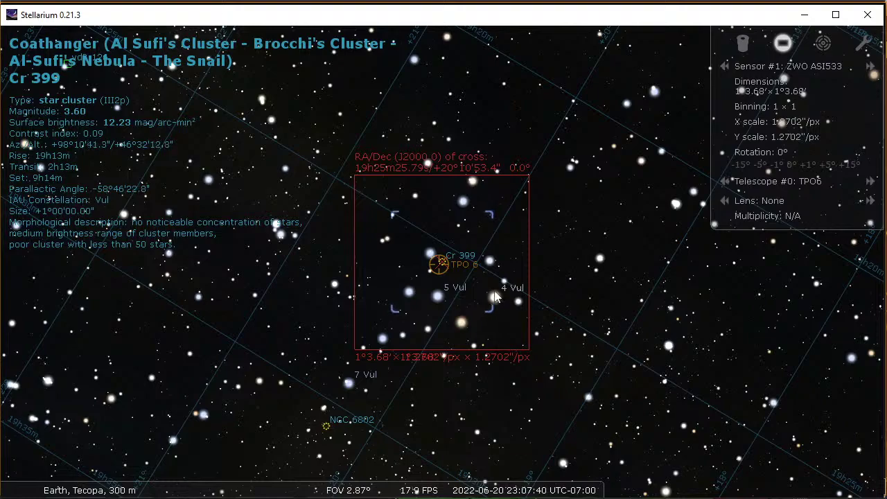
key(alt+Tab)
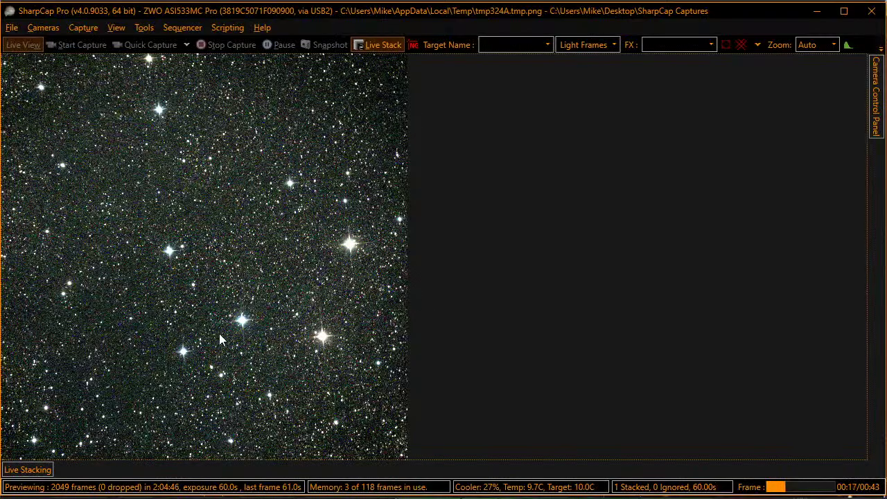
key(alt+Tab)
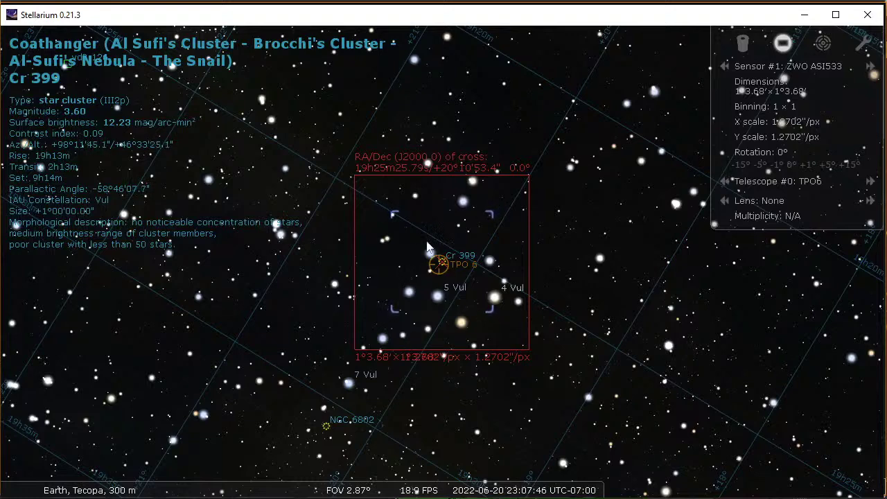
key(alt+Tab)
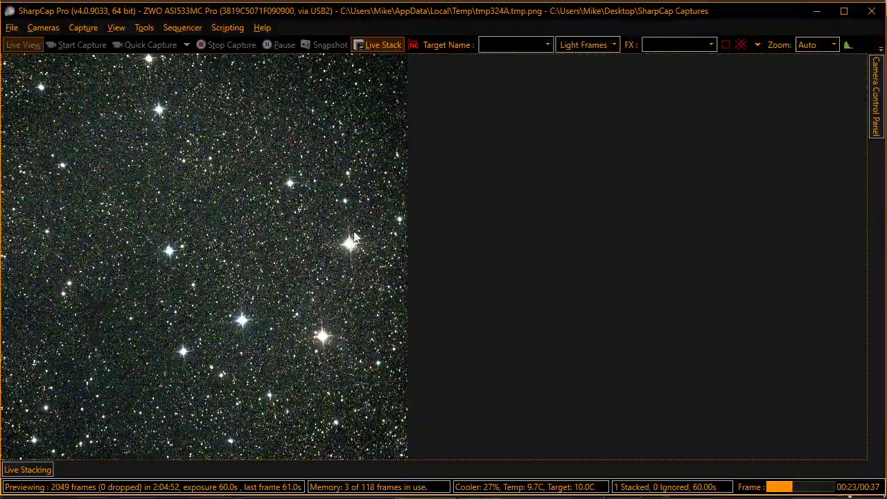
key(alt+Tab)
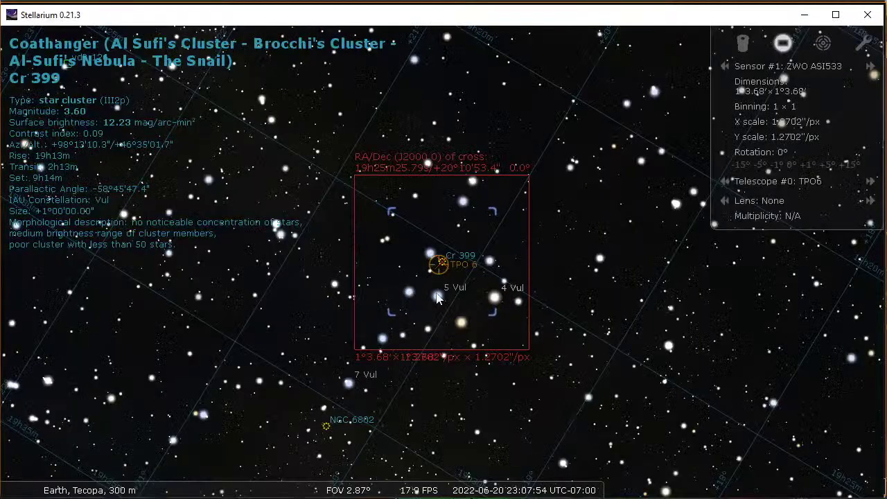
key(alt+Tab)
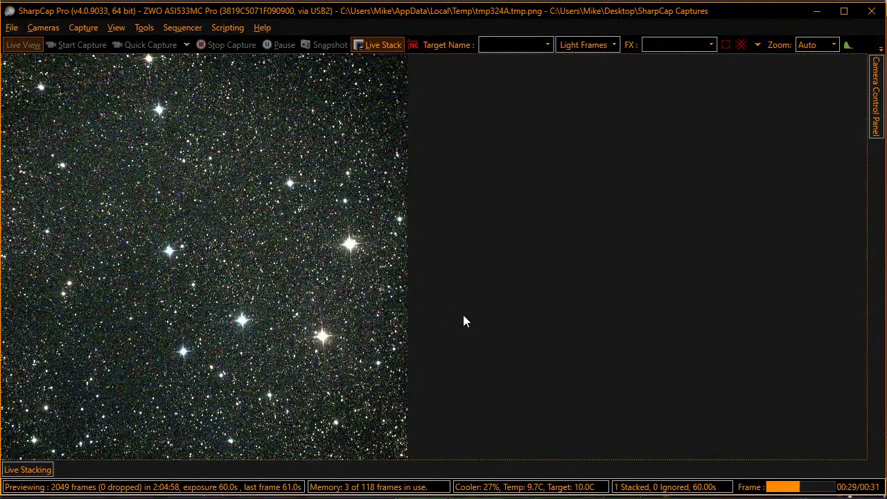
key(alt+Tab)
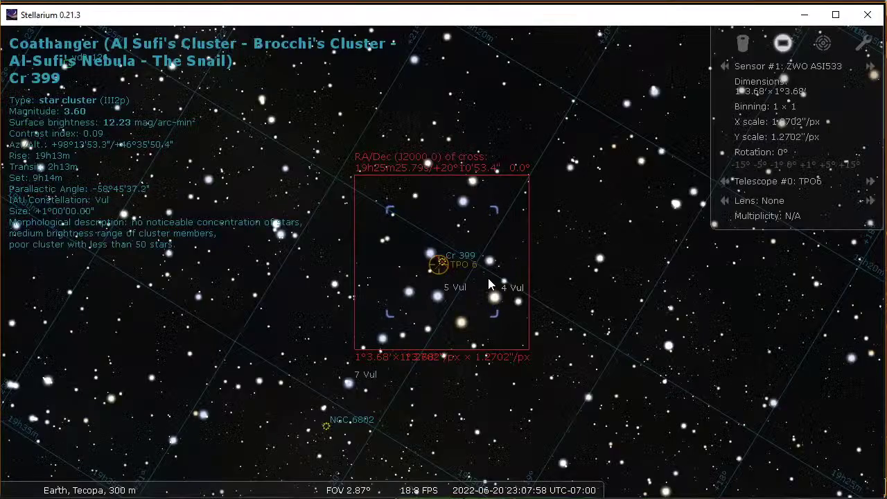